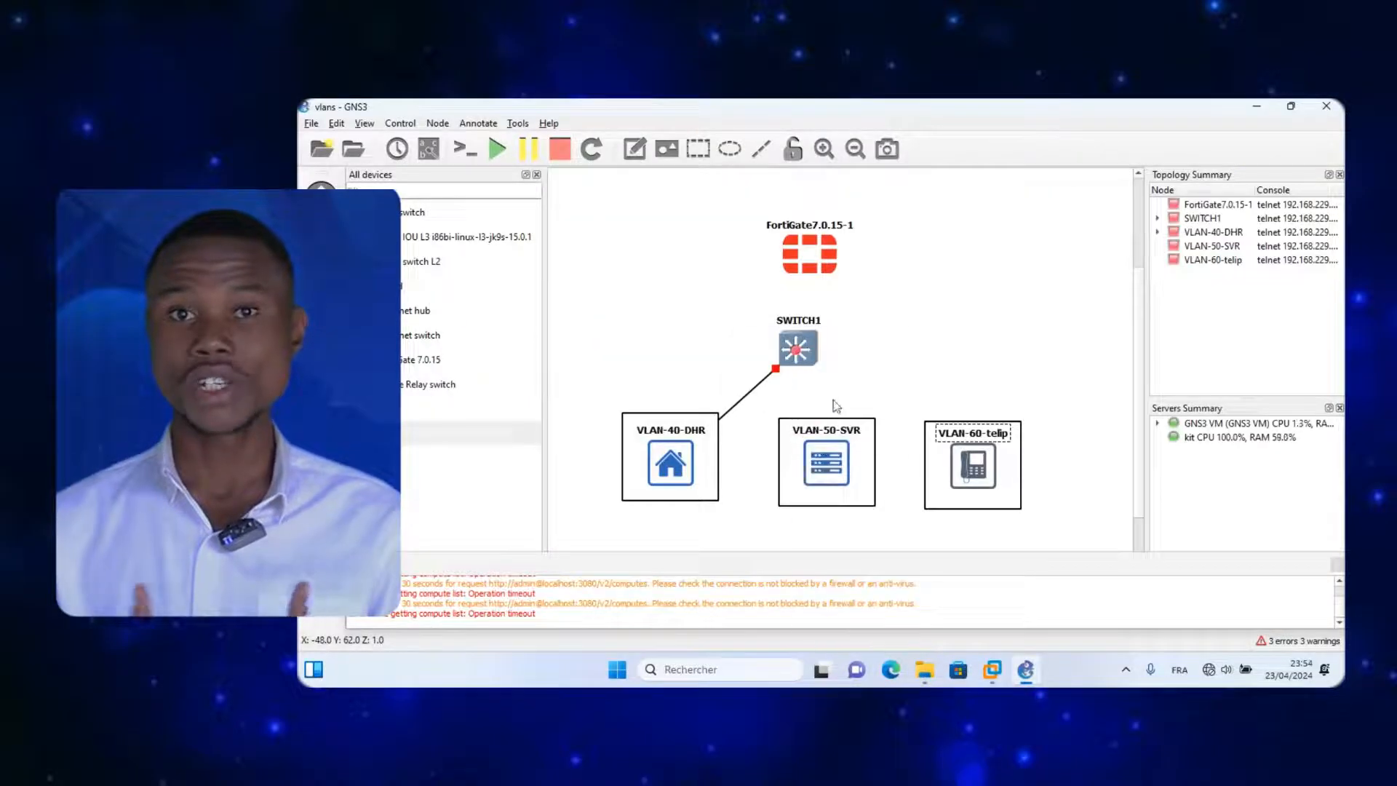
Pick a SWITCH1 interface and drag a cloud node onto the topology.
left_click(800, 343)
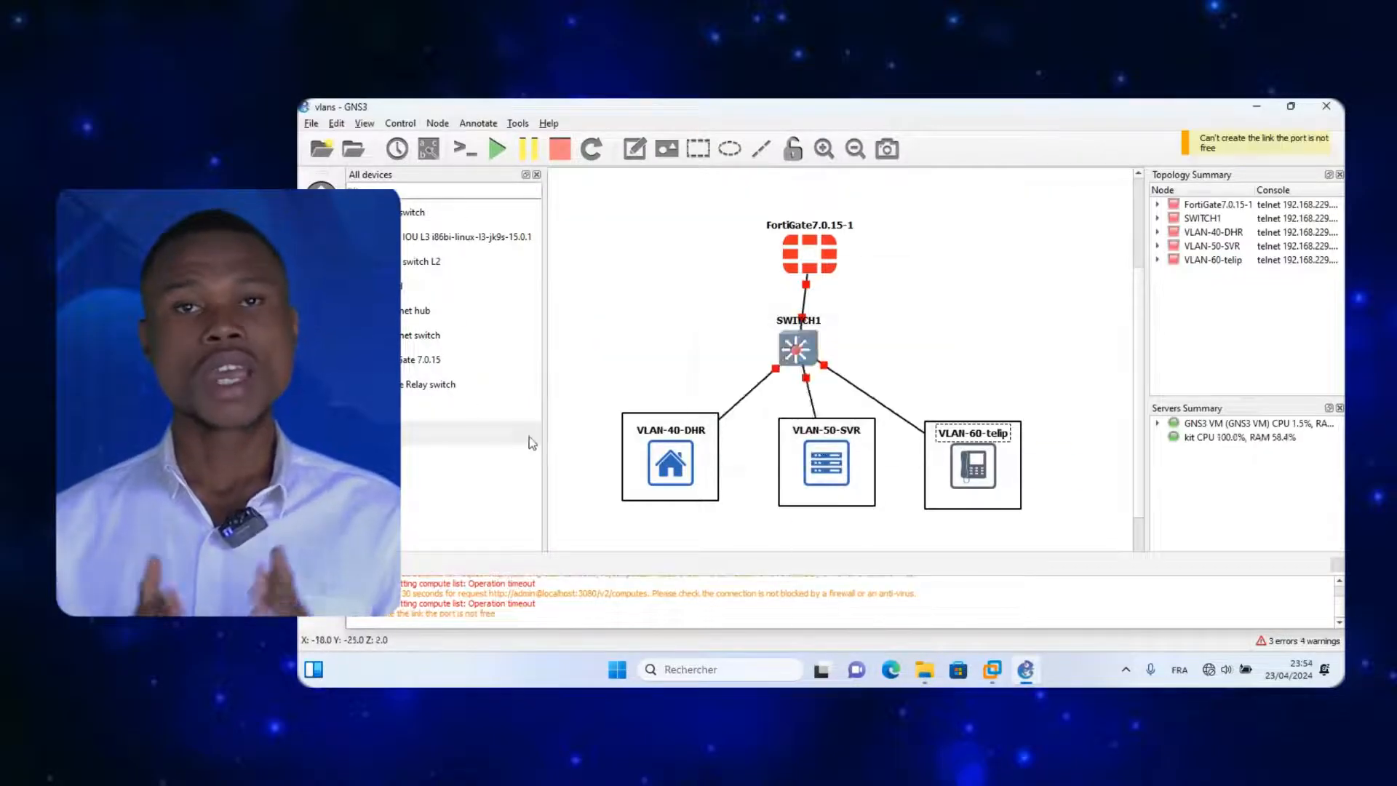
left_click_drag(436, 285, 1047, 259)
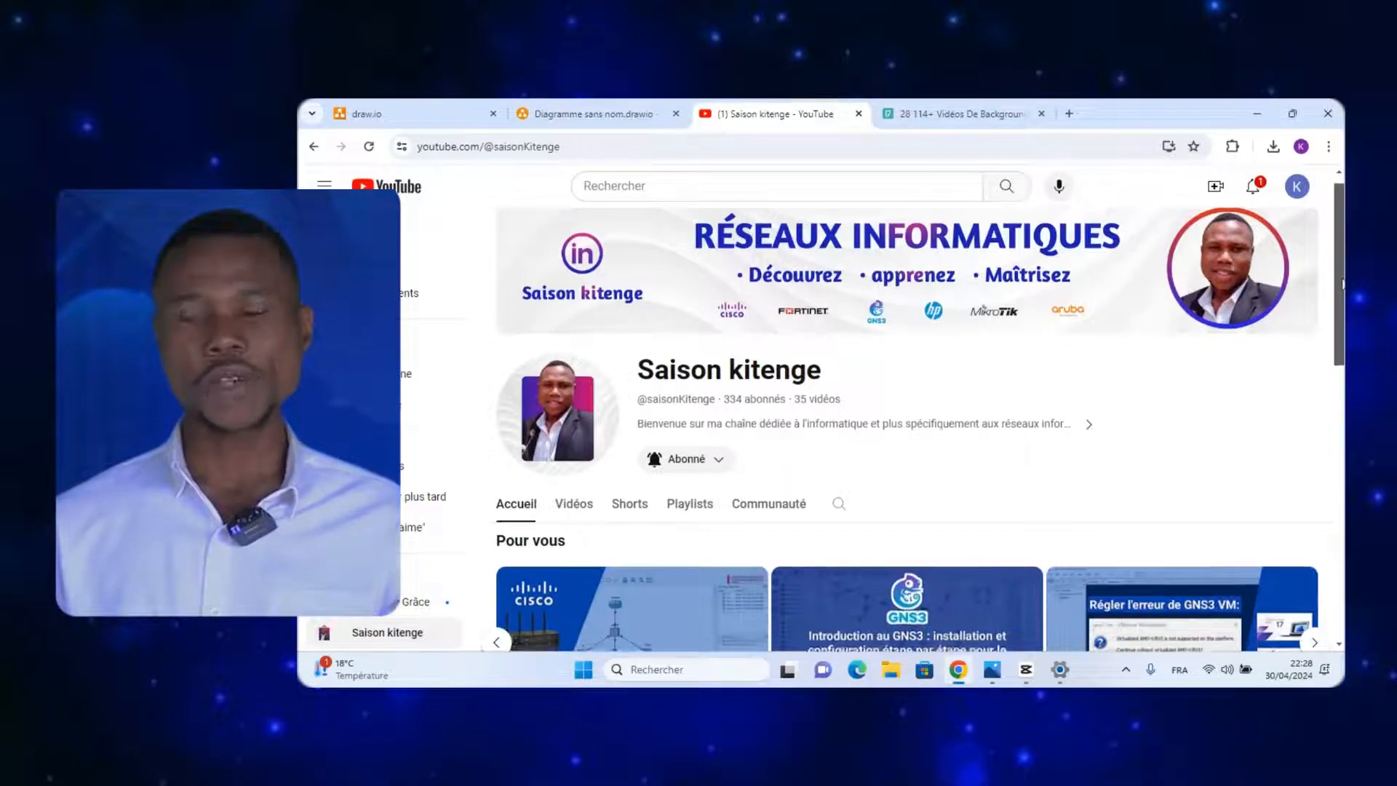
scroll(906, 407, "down", 4)
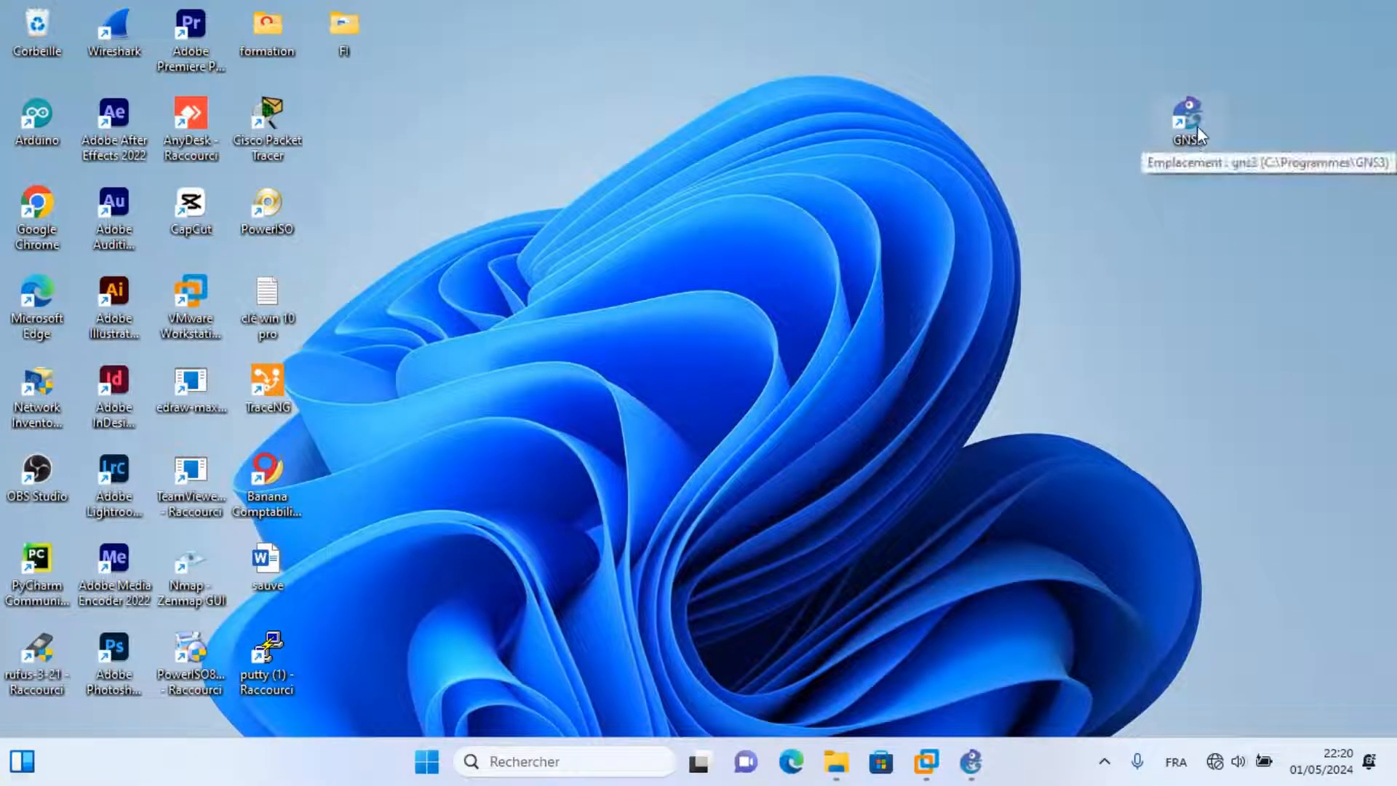
Replace the default 'untitled' name with 'projet-vlan' and create the project.
left_click(975, 762)
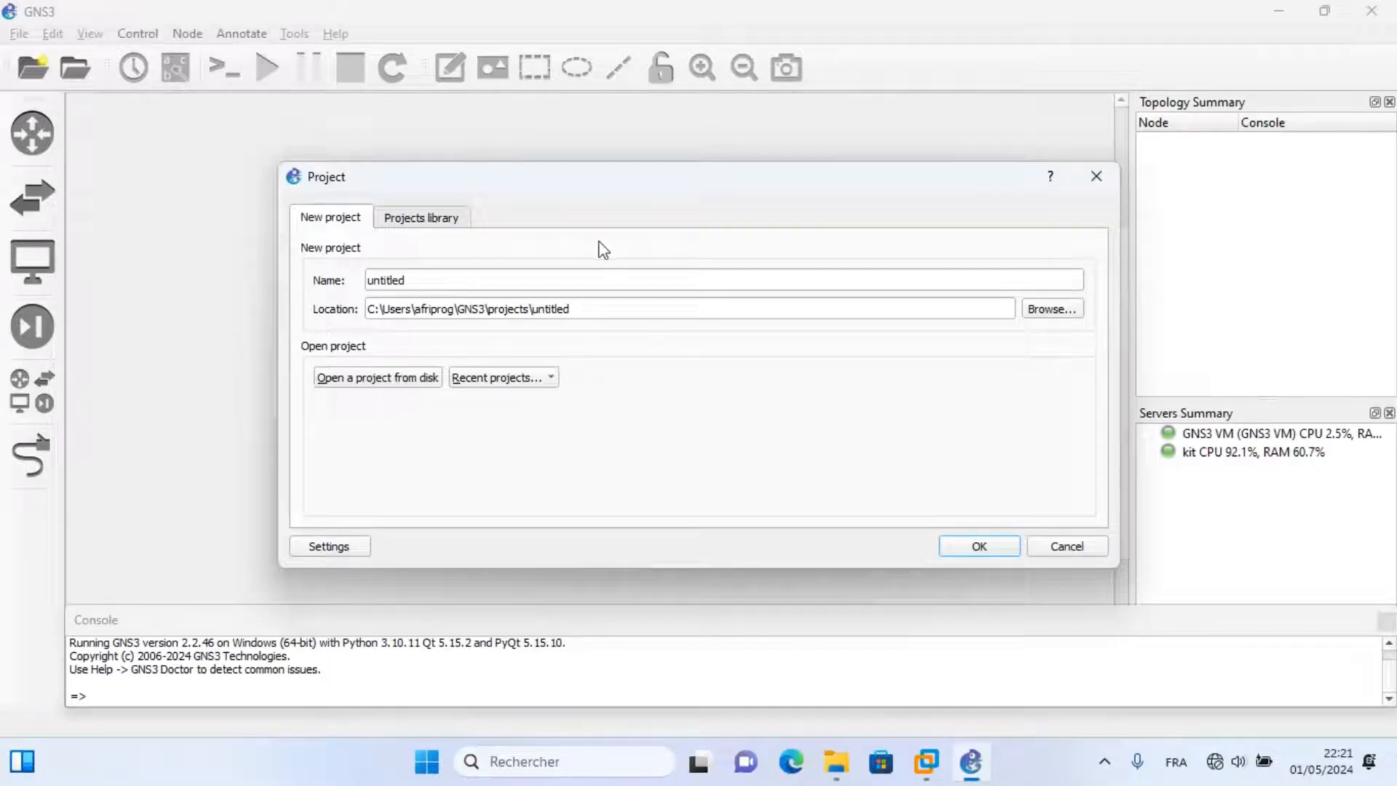
left_click(466, 290)
left_click_drag(465, 291, 321, 284)
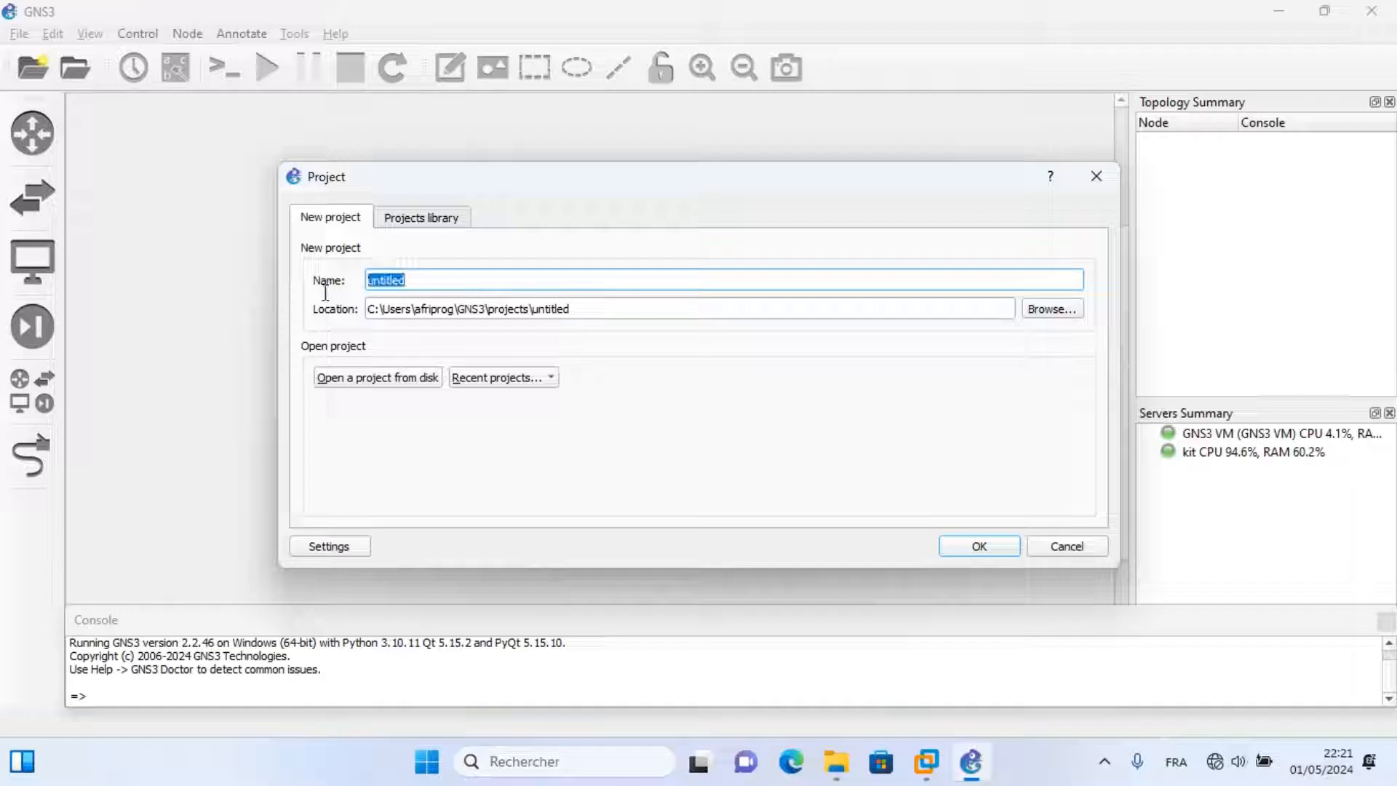
type("projet-v")
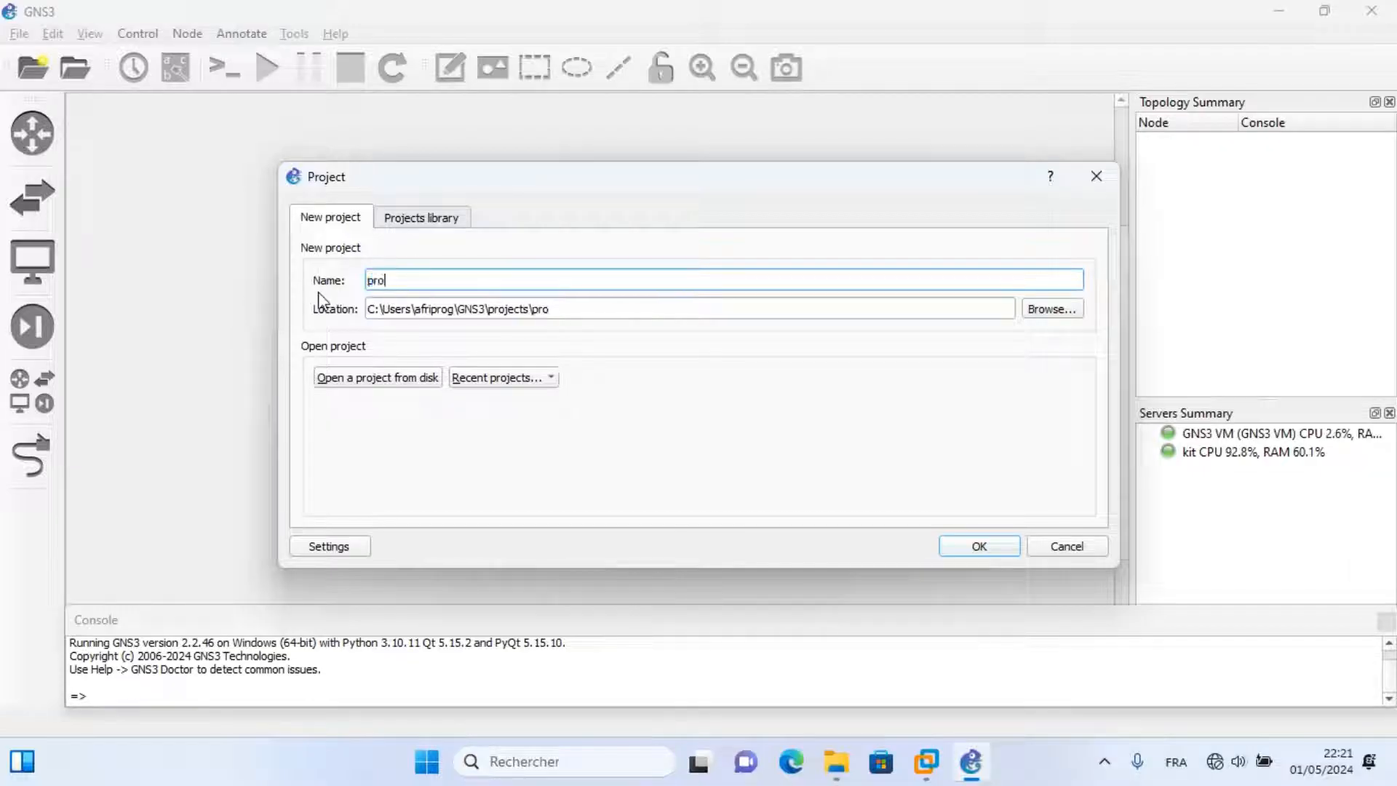
type("lan")
left_click(963, 547)
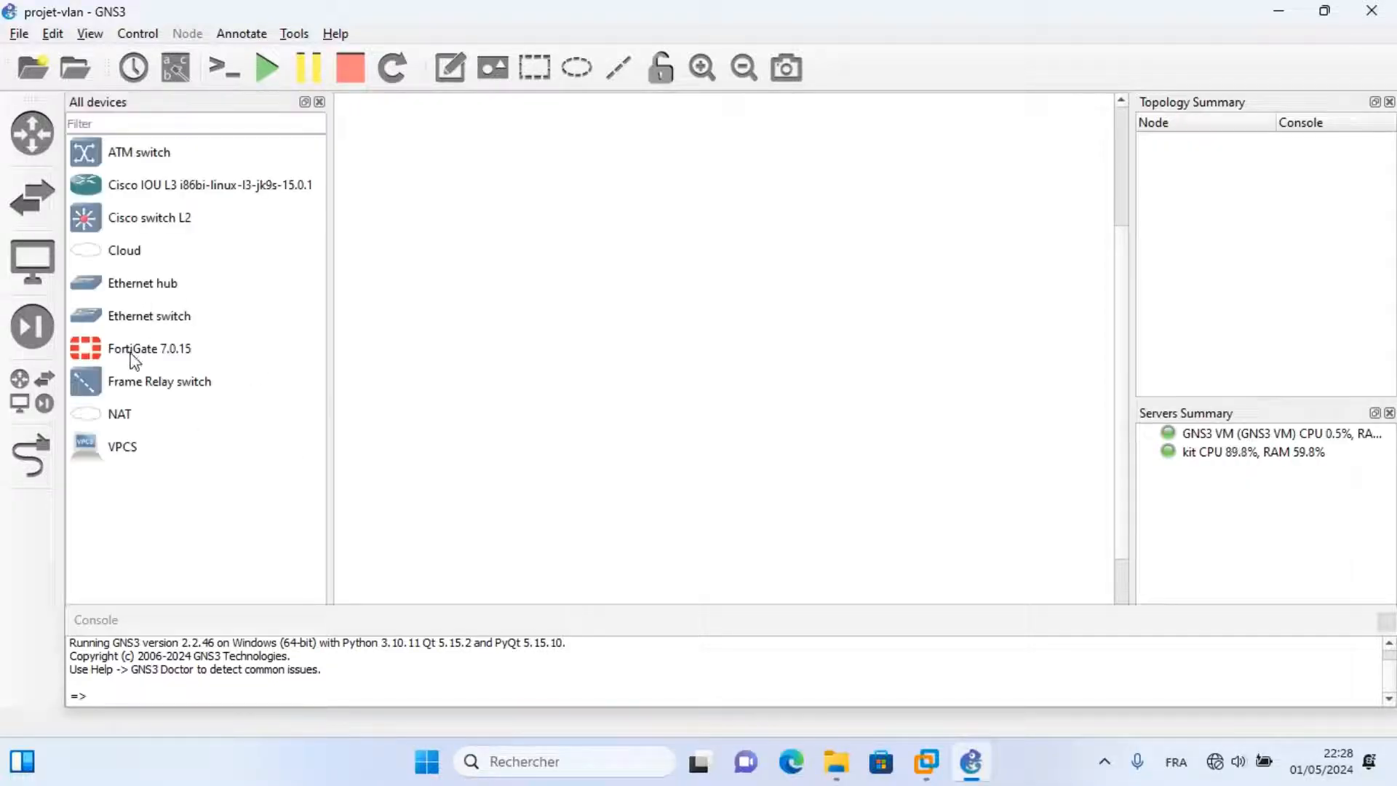
Place a FortiGate 7.0.15 and a Cisco L2 switch, then draw a box below SWITCH1.
left_click_drag(131, 356, 658, 220)
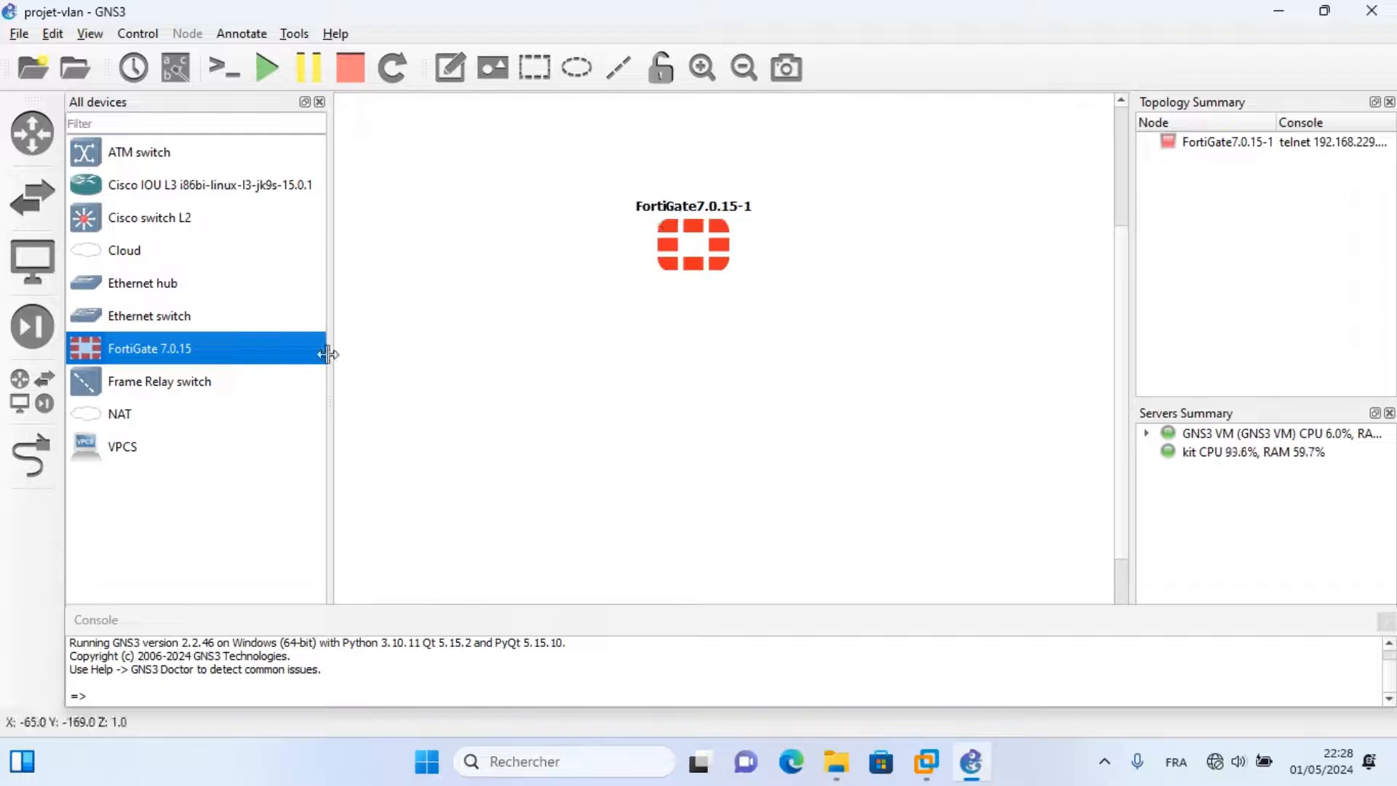
left_click_drag(145, 224, 734, 386)
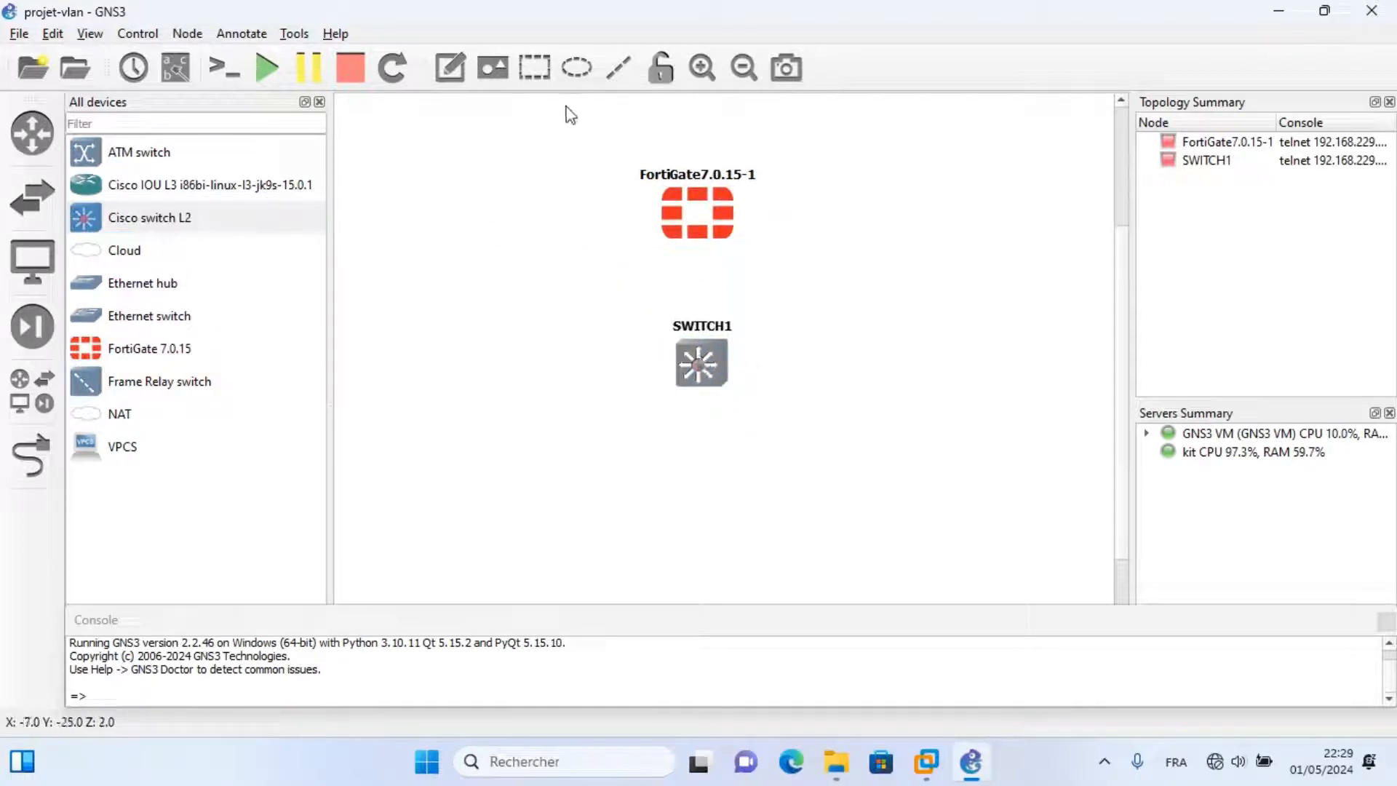
left_click(535, 69)
left_click_drag(520, 453, 726, 556)
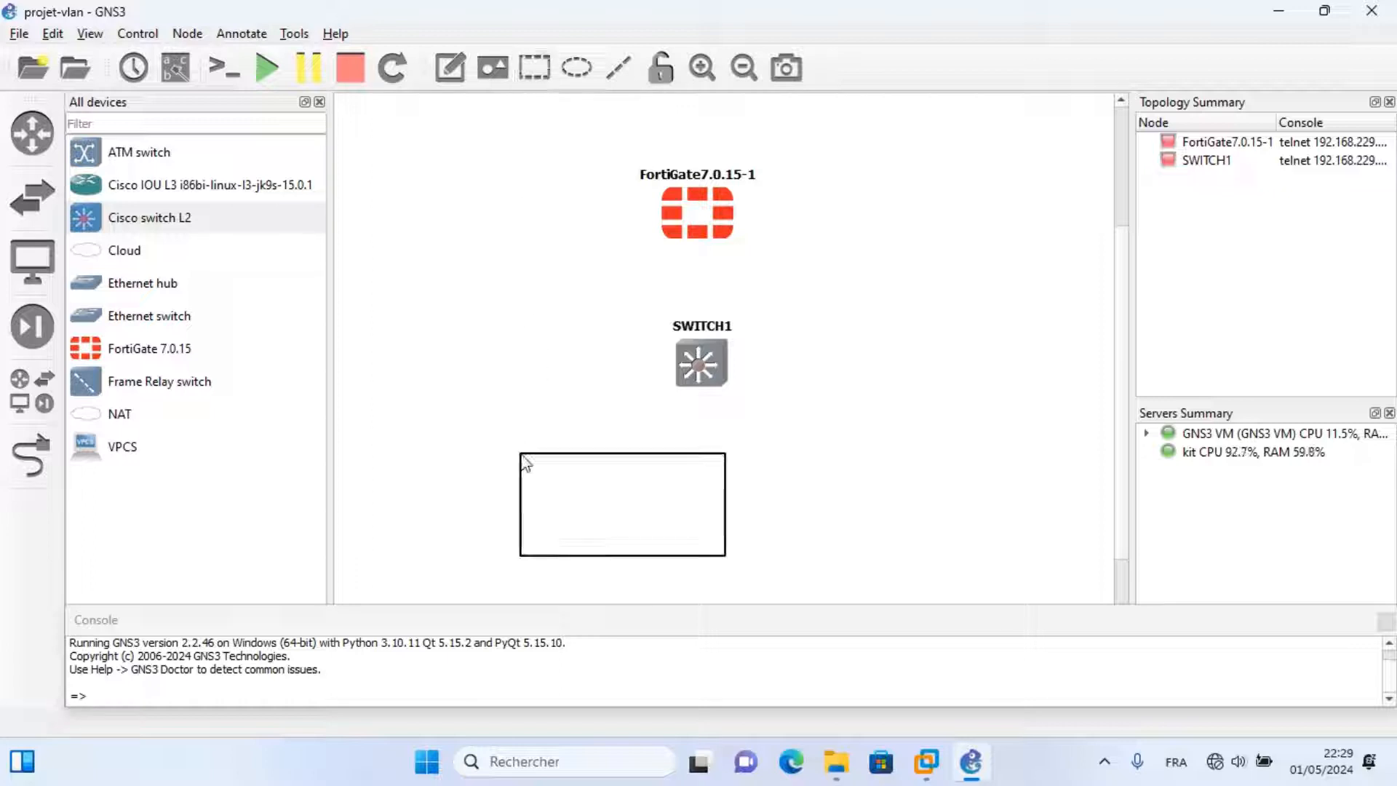
Resize the box to a square, duplicate it, and space three boxes evenly in a row.
left_click_drag(723, 503, 627, 501)
right_click(611, 499)
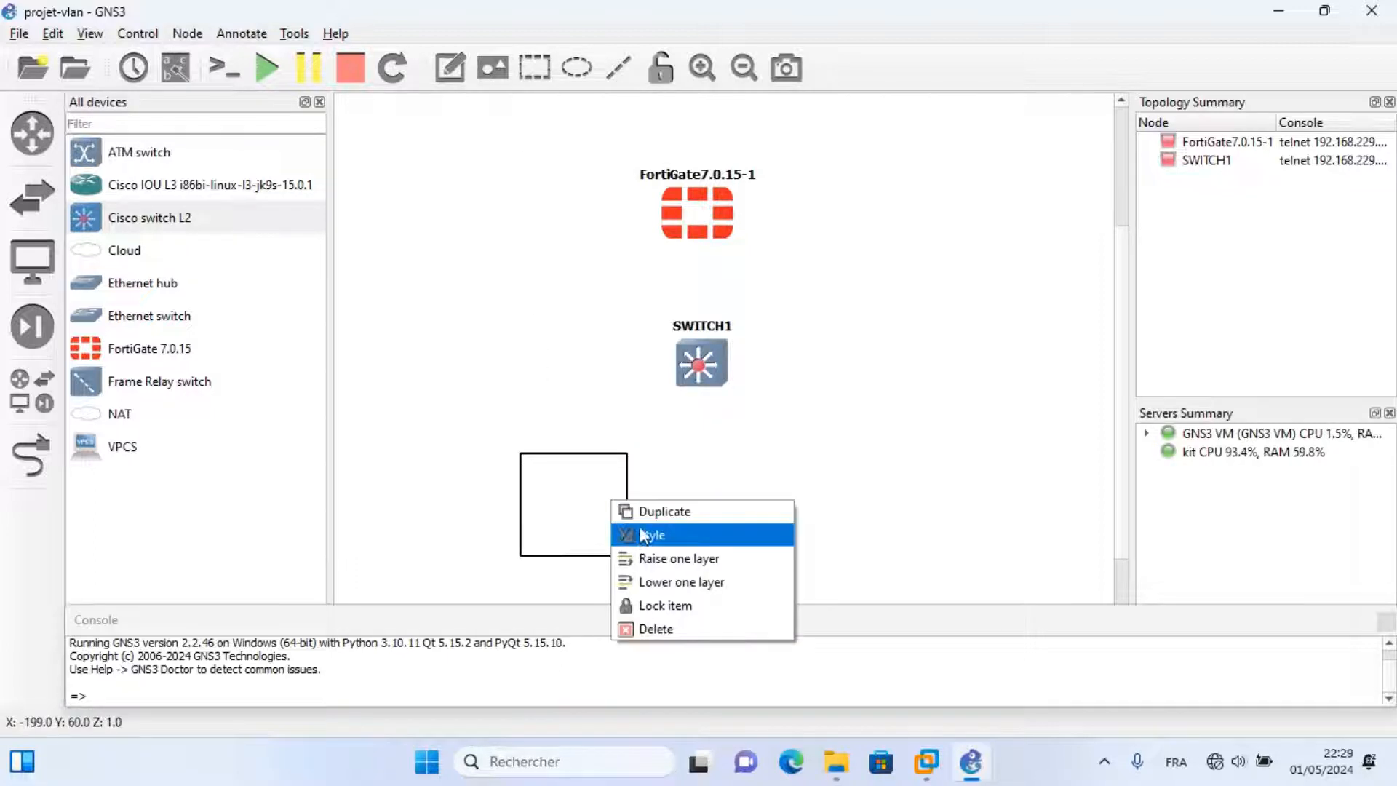
left_click(640, 508)
left_click_drag(756, 512, 902, 488)
left_click_drag(743, 495, 754, 496)
left_click_drag(610, 508, 584, 508)
left_click_drag(723, 509, 703, 509)
left_click_drag(877, 509, 885, 509)
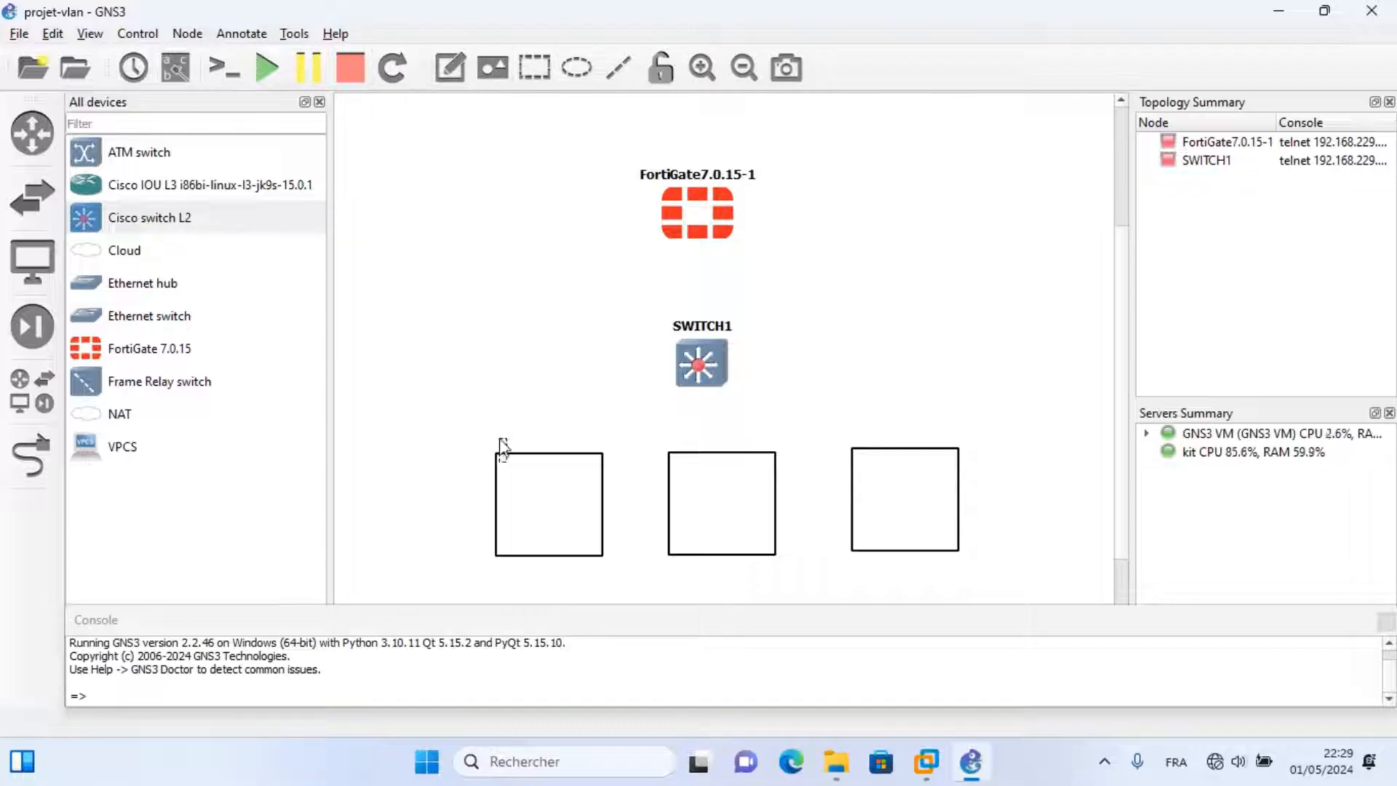
Add the label 'vlan-10-drh' above the first box.
type("Vlan-10")
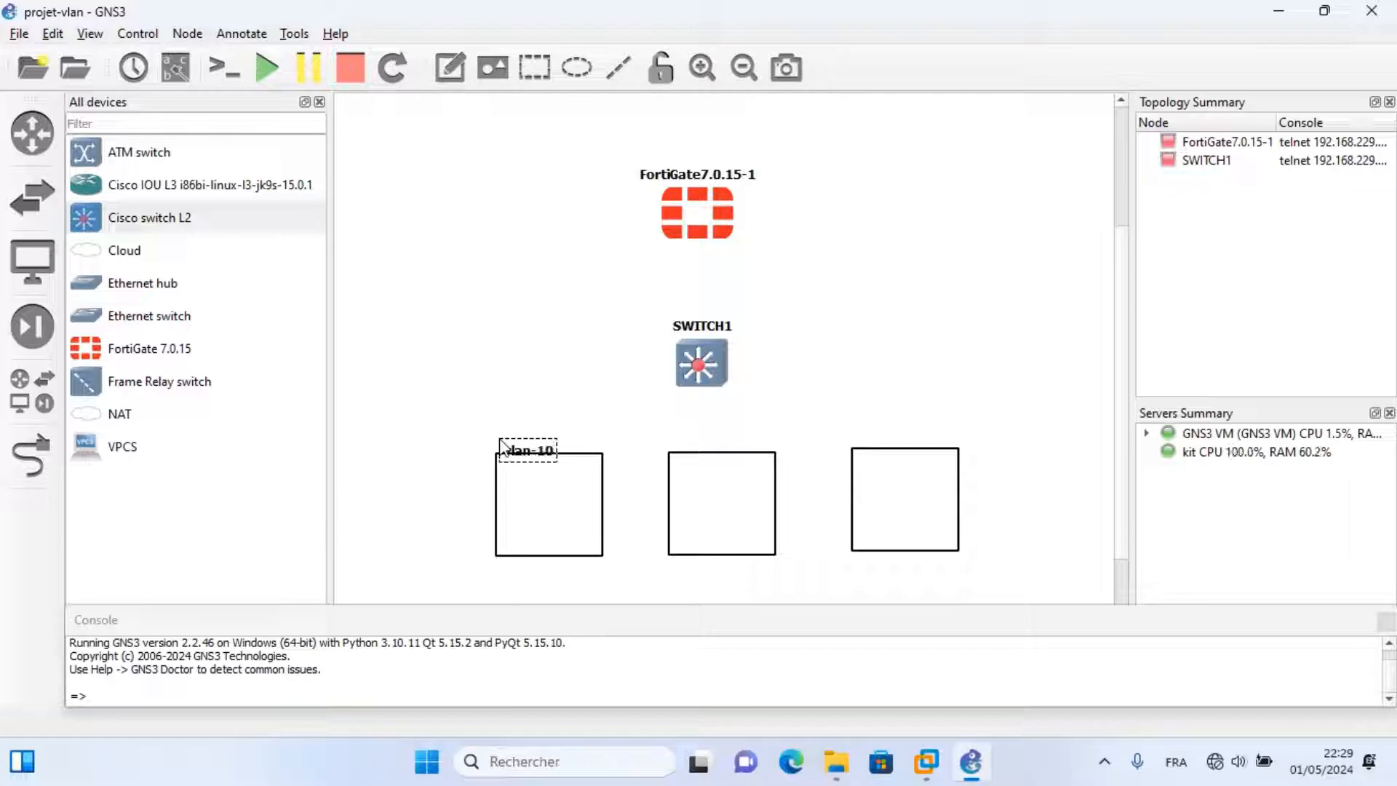
type("-drh")
left_click_drag(502, 447, 716, 445)
left_click(558, 467)
Duplicate the label and change it to 'vlan-20-svr' for the middle box.
right_click(550, 446)
left_click(582, 451)
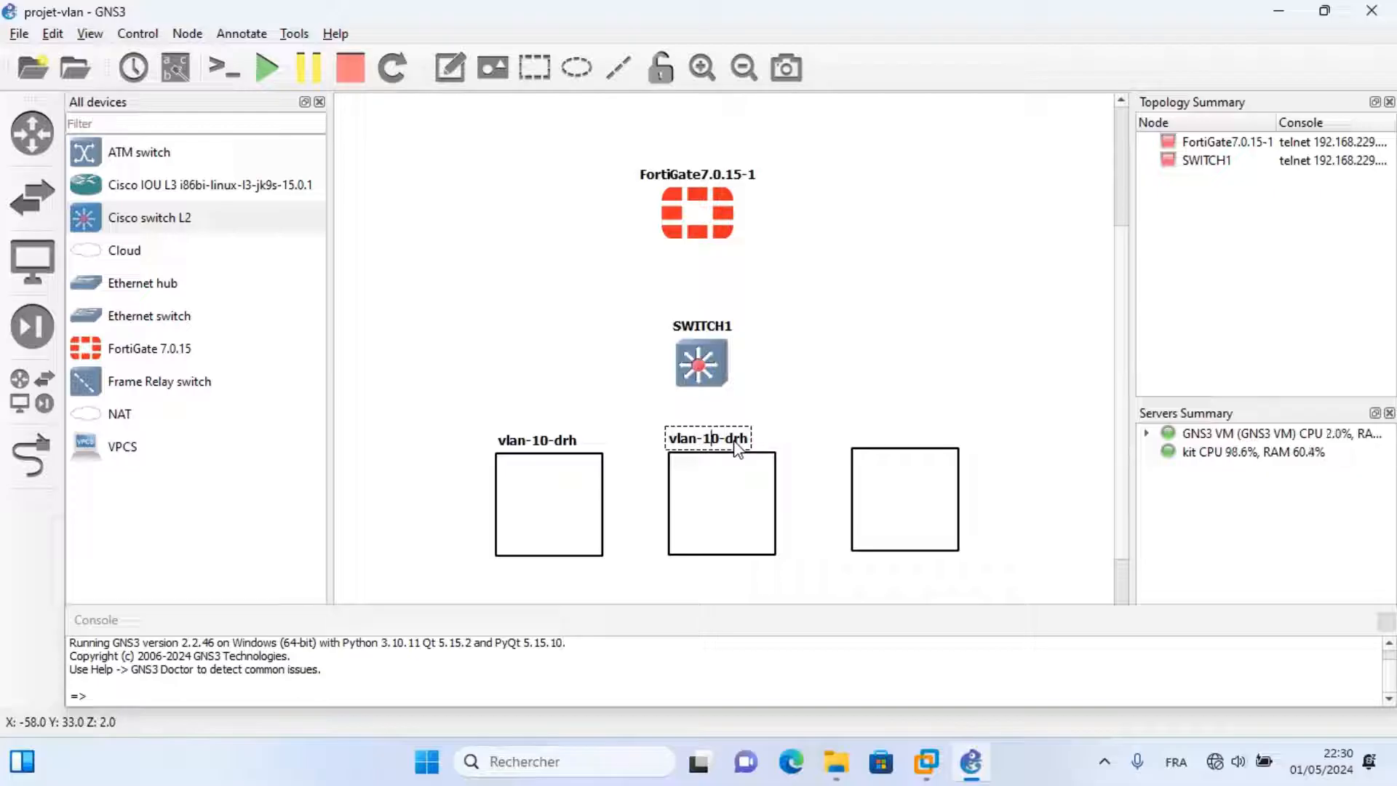
key("Right")
key("Right")
key("Right")
key("Right")
key("BackSpace")
key("BackSpace")
key("BackSpace")
key("BackSpace")
key("BackSpace")
key("BackSpace")
type("20-svr")
Add the label 'vlan-30-telip' above the third box.
left_click(848, 419)
type("vla")
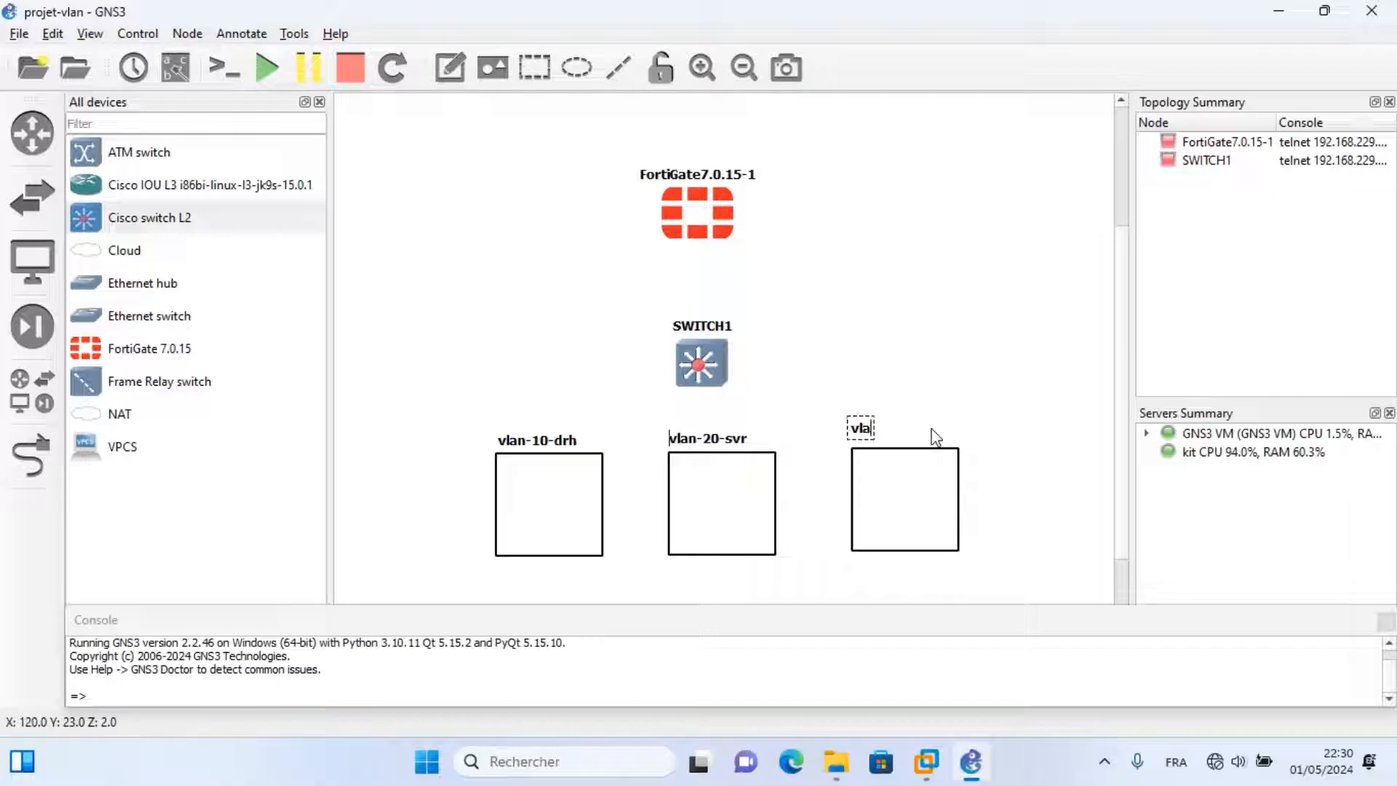
type("n-30-telin")
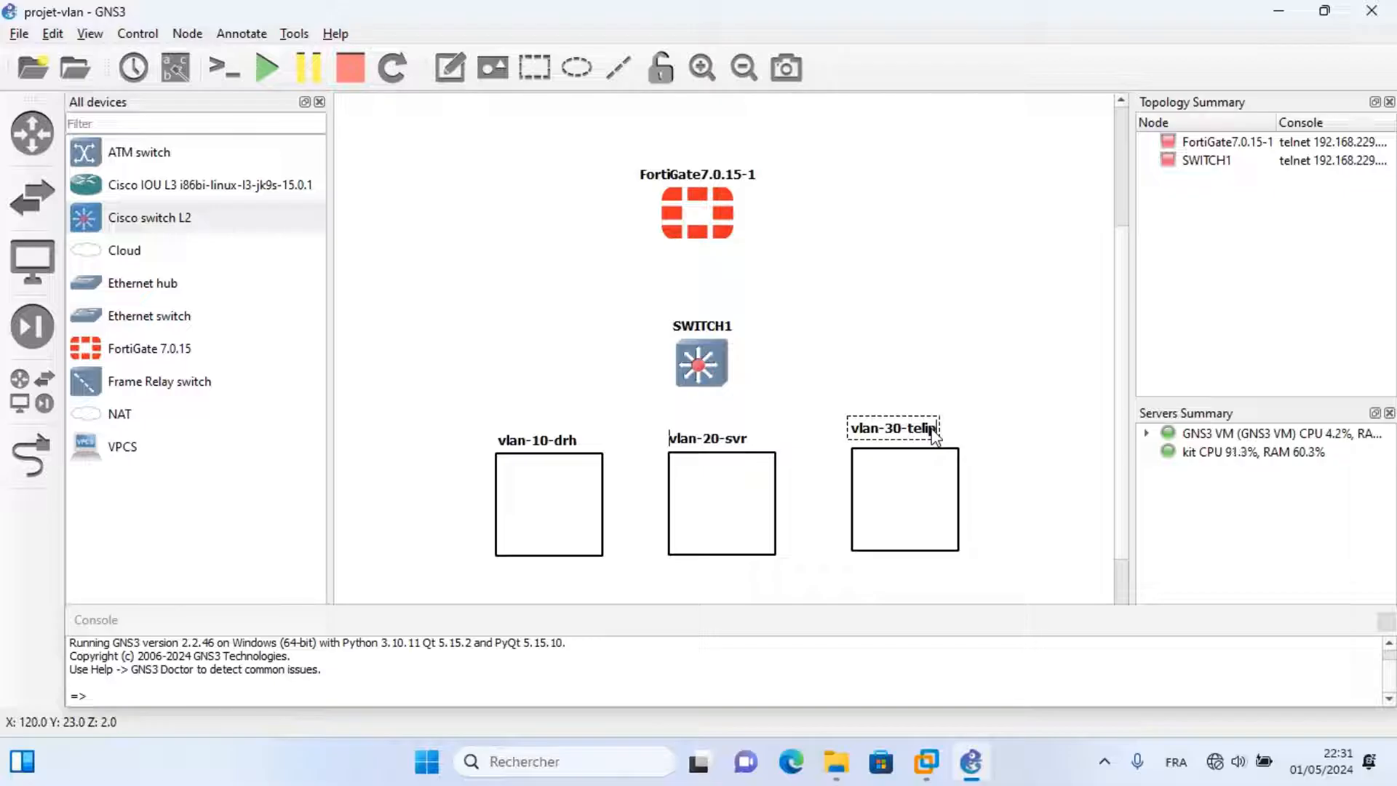
left_click(946, 582)
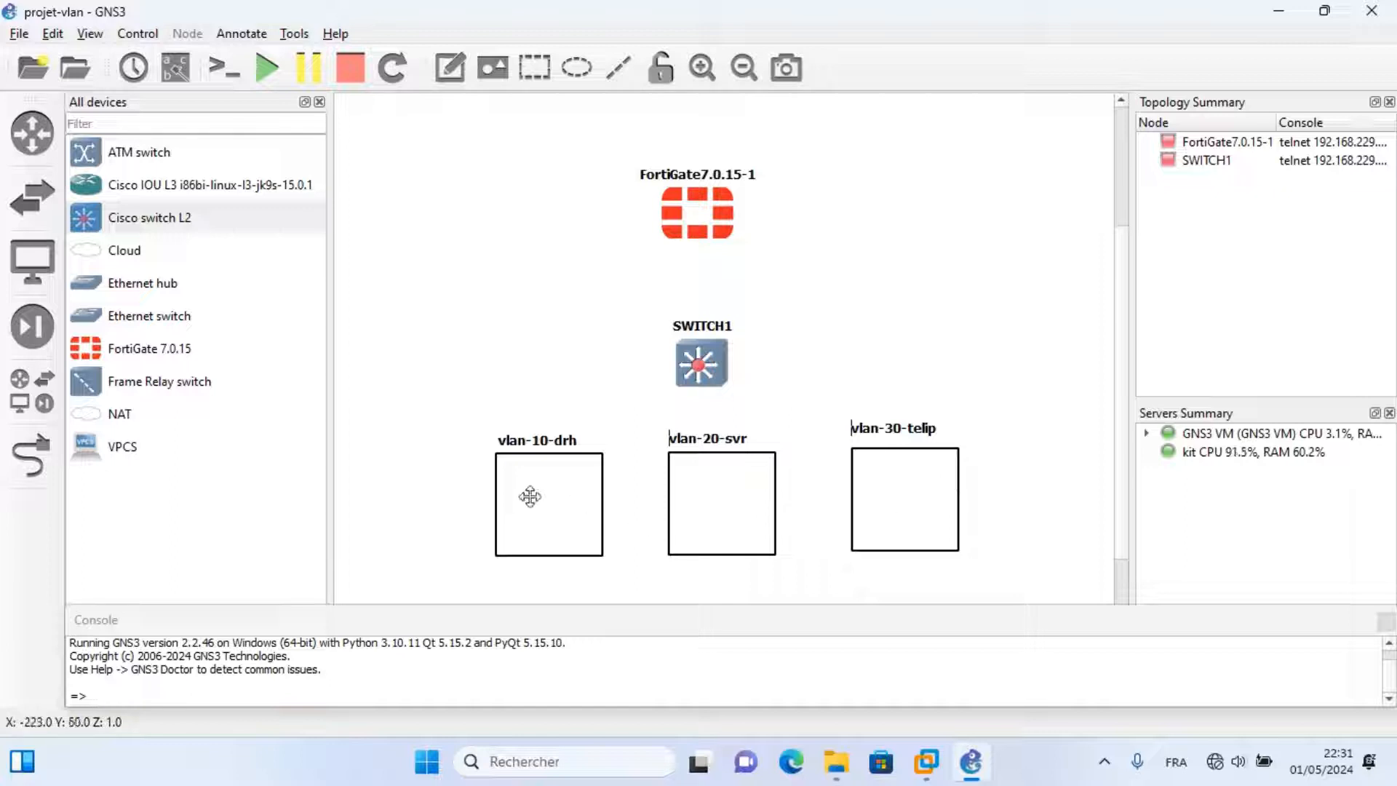
Add VPCS PC1 in the vlan-10-drh box and duplicate it as PC2 in vlan-20-svr.
left_click_drag(101, 452, 568, 523)
left_click(662, 405)
right_click(555, 509)
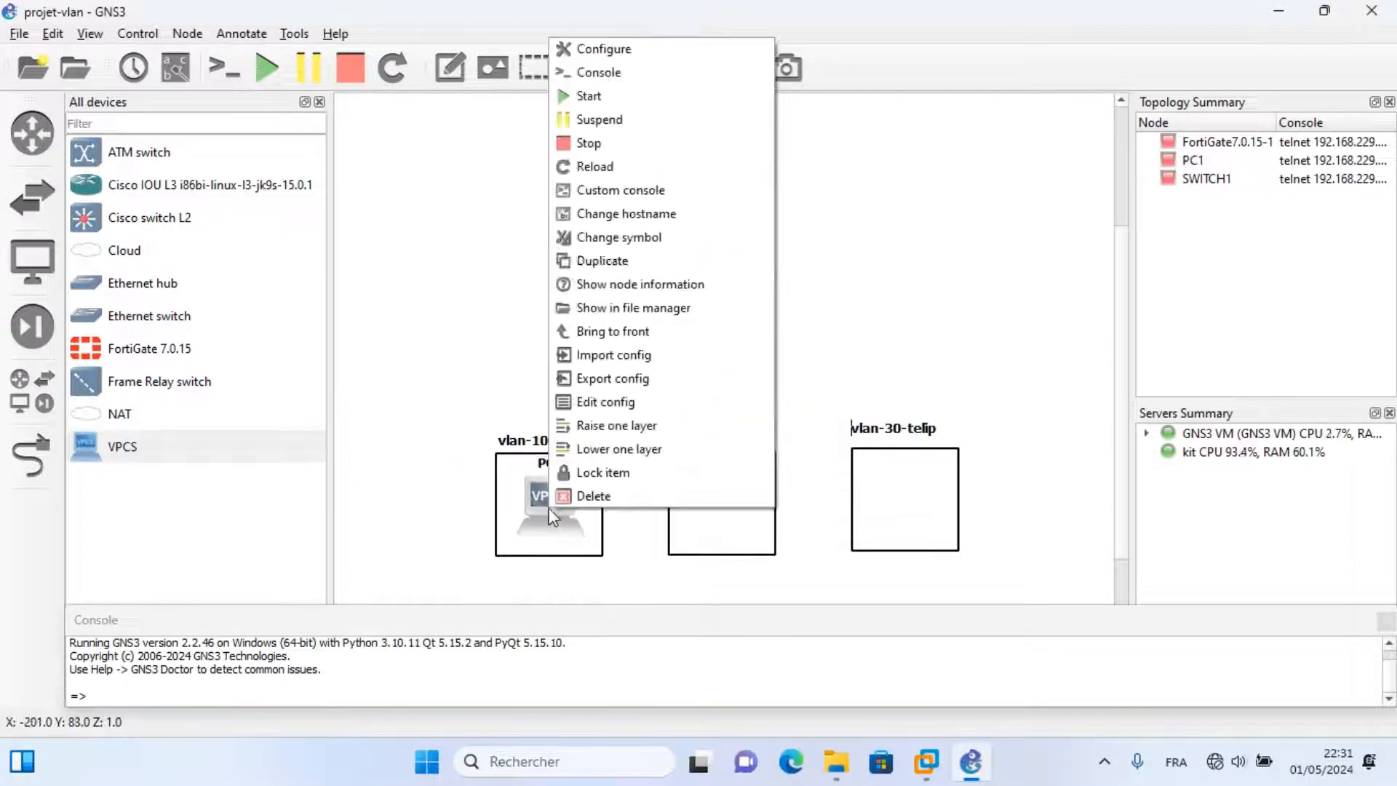
left_click(603, 261)
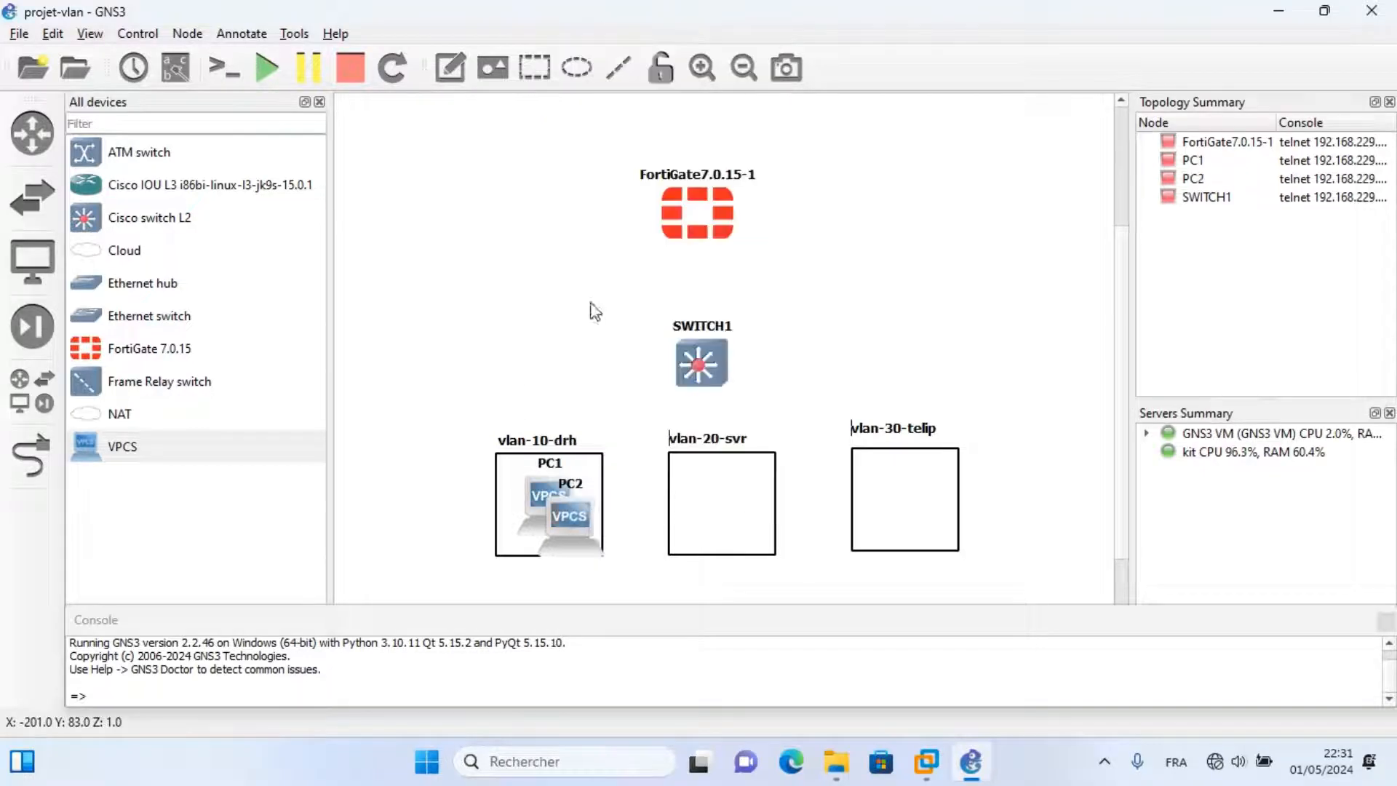
left_click_drag(571, 538, 720, 518)
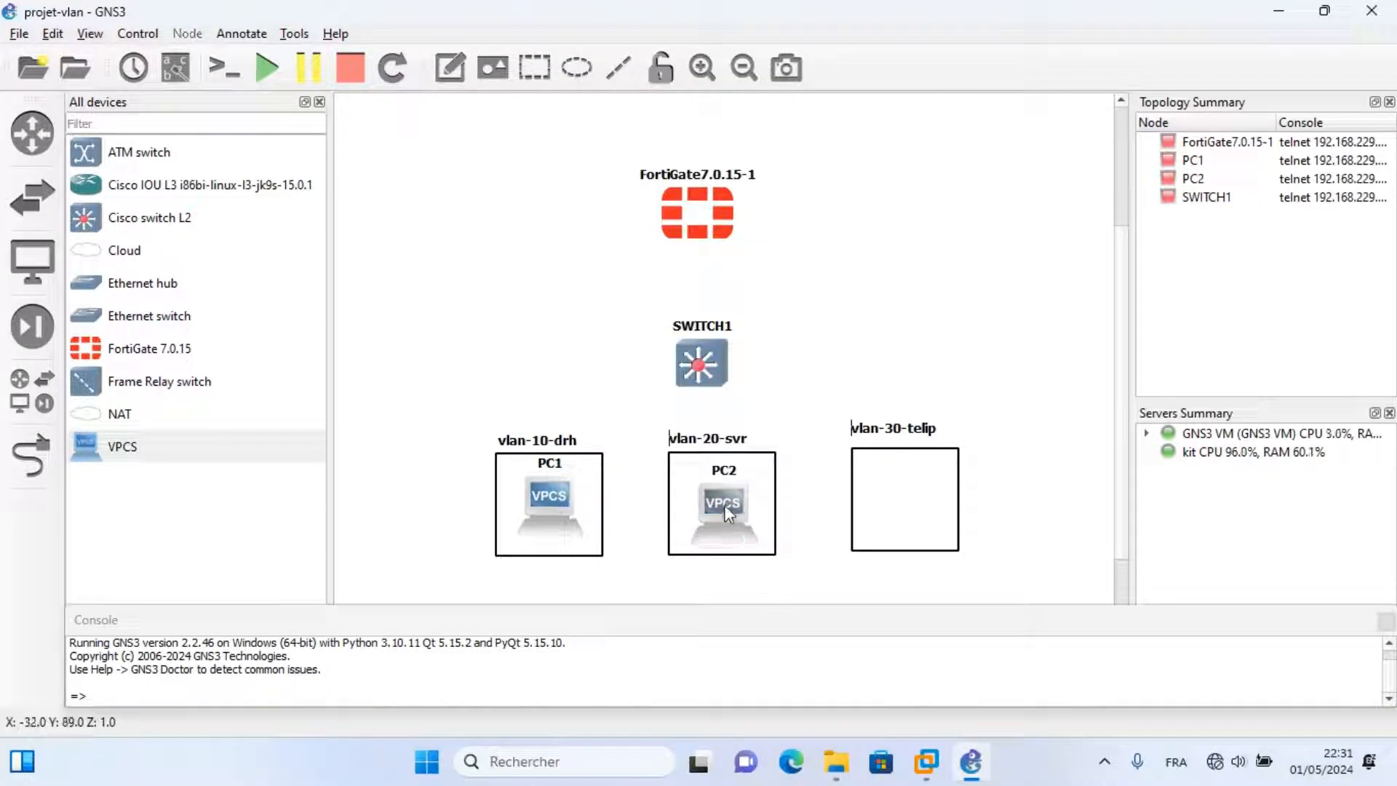
Duplicate PC2 as PC3 in the vlan-30-telip box, then drag a Cloud node onto the canvas.
right_click(725, 504)
left_click(774, 258)
left_click_drag(779, 517, 875, 505)
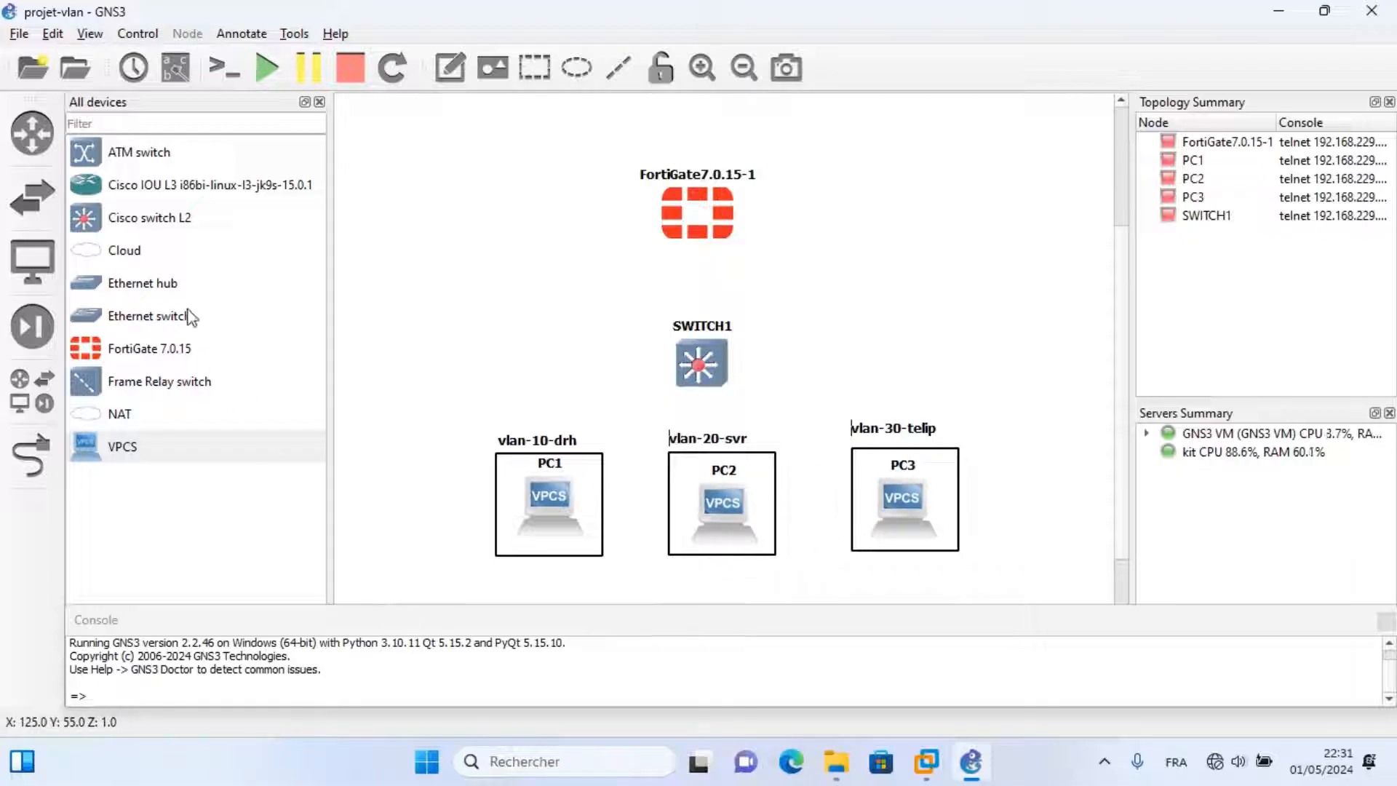
left_click(120, 250)
left_click_drag(121, 255, 957, 212)
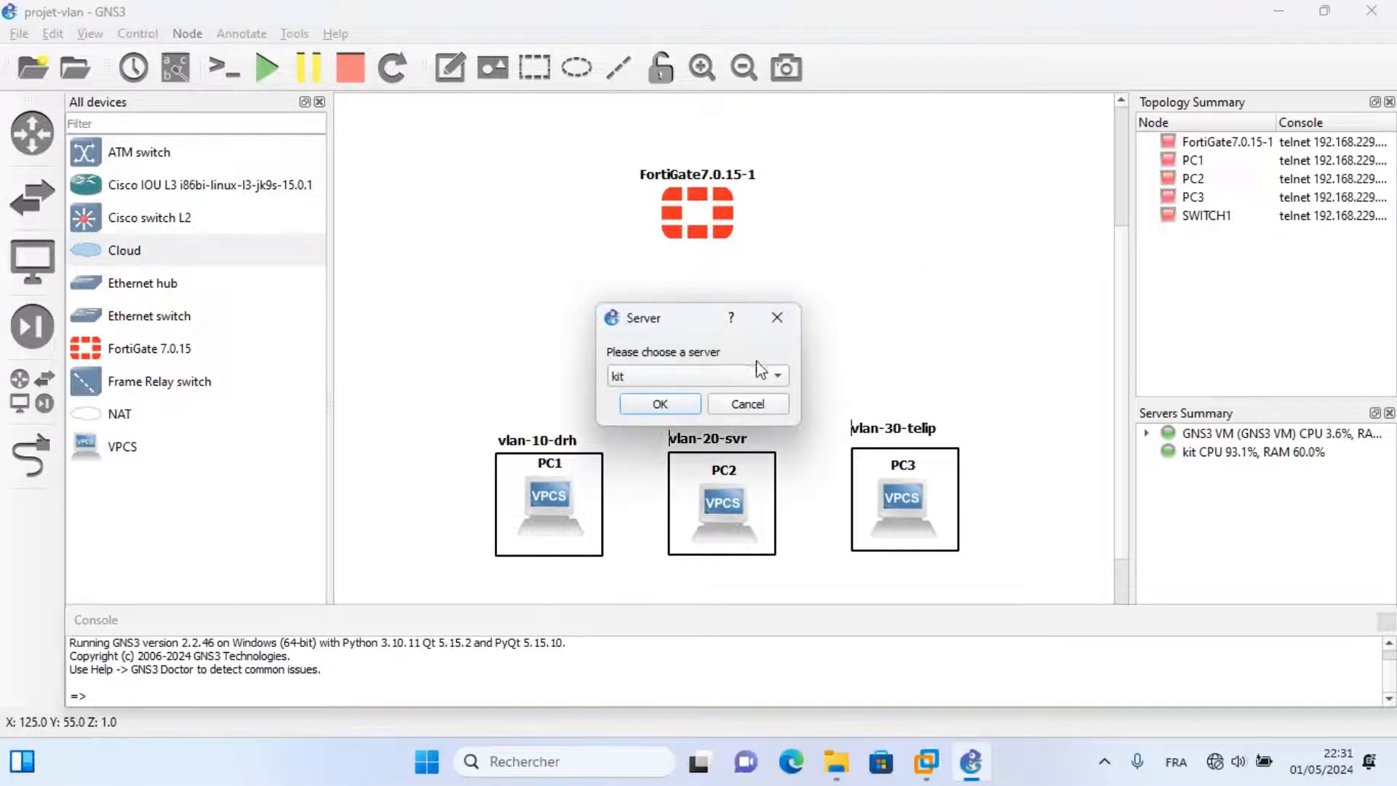
Place Cloud1 on the GNS3 VM server, to the right of the FortiGate.
left_click(756, 374)
left_click(697, 399)
left_click(666, 399)
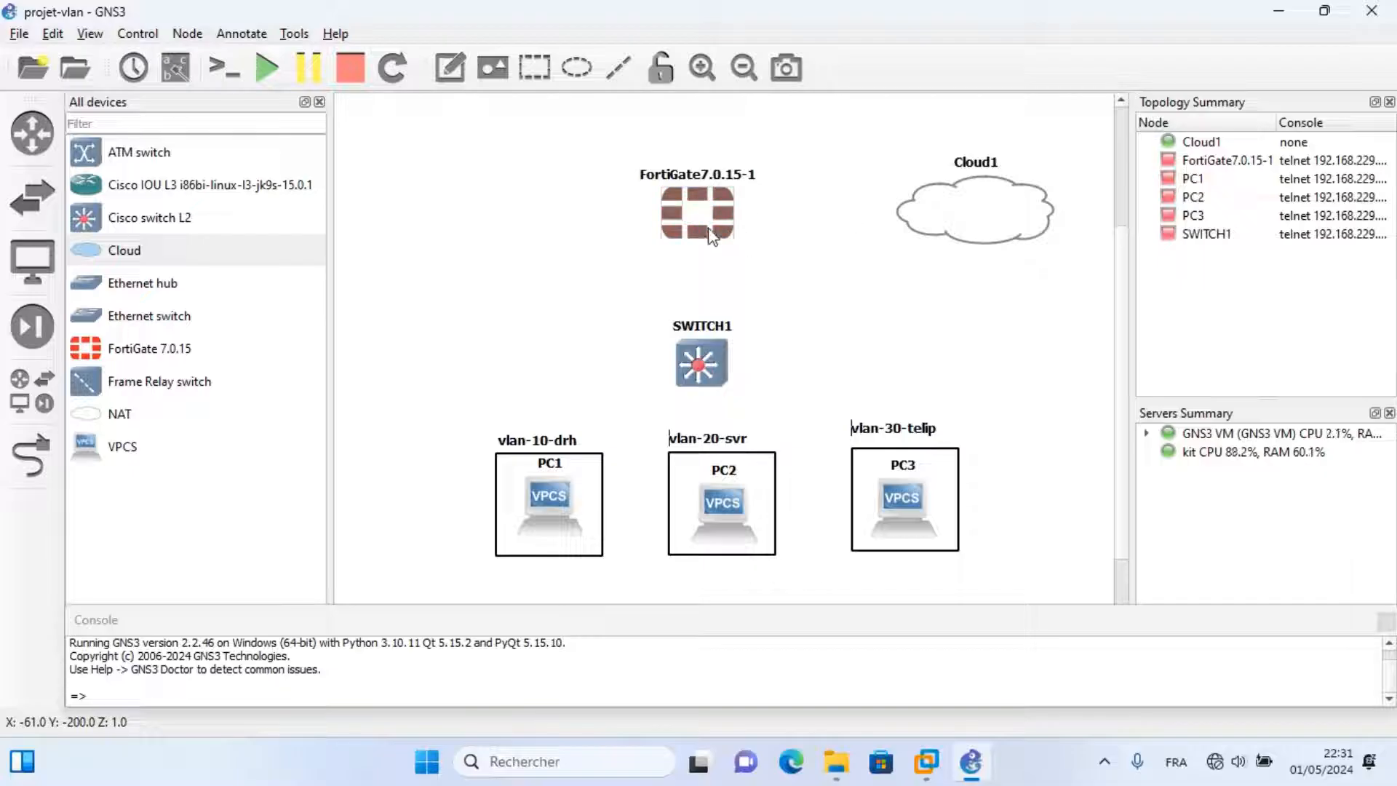
mouse_move(709, 233)
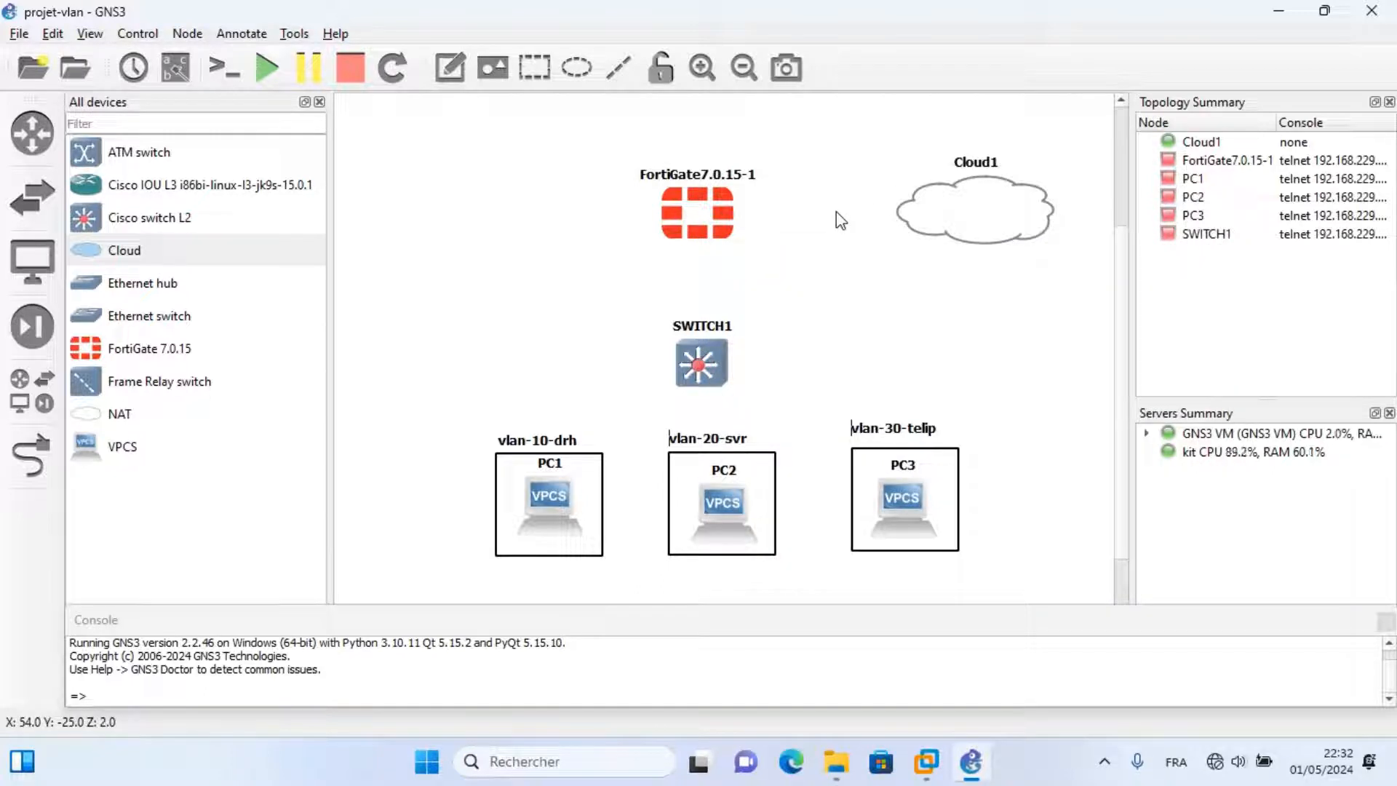
Link a Cloud1 interface to FortiGate Port1.
left_click(843, 316)
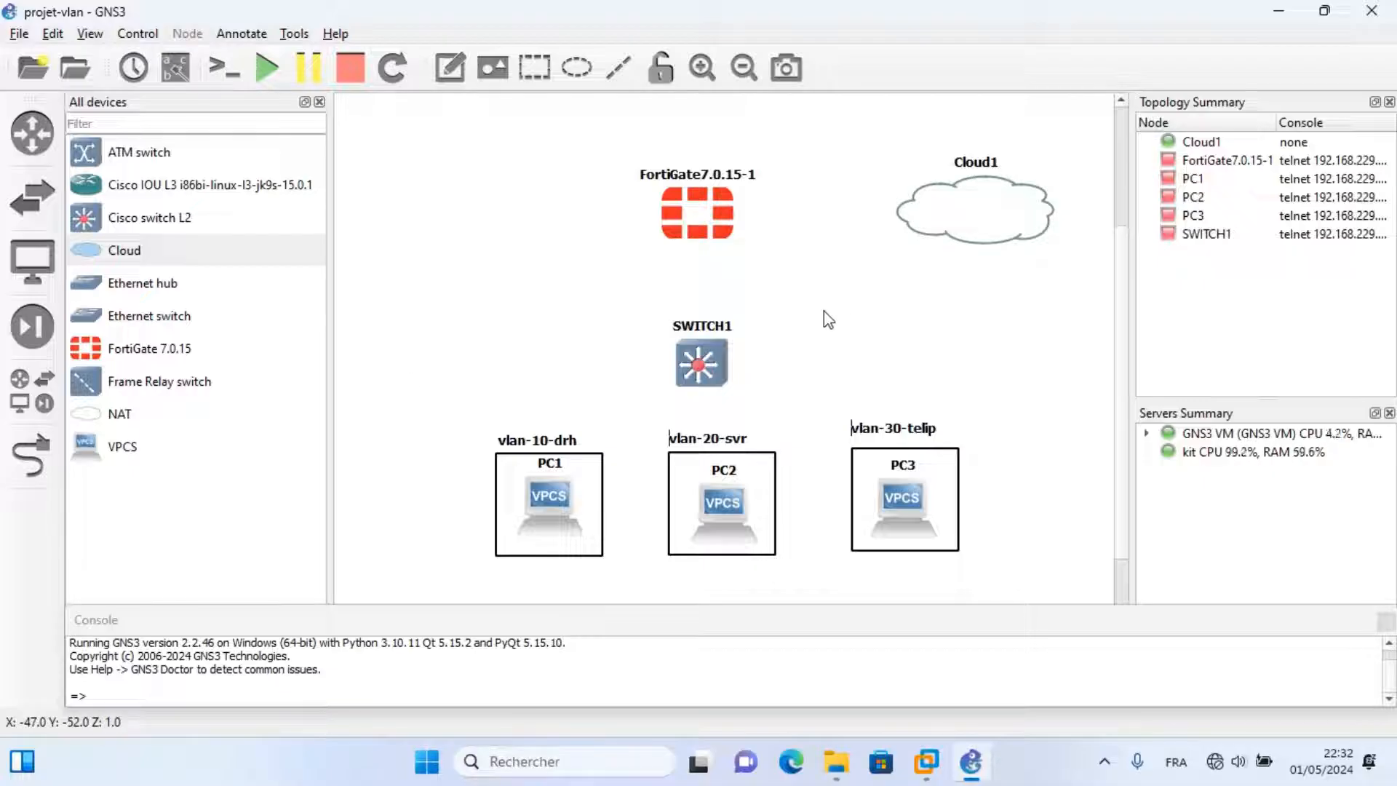
left_click(57, 444)
left_click(940, 219)
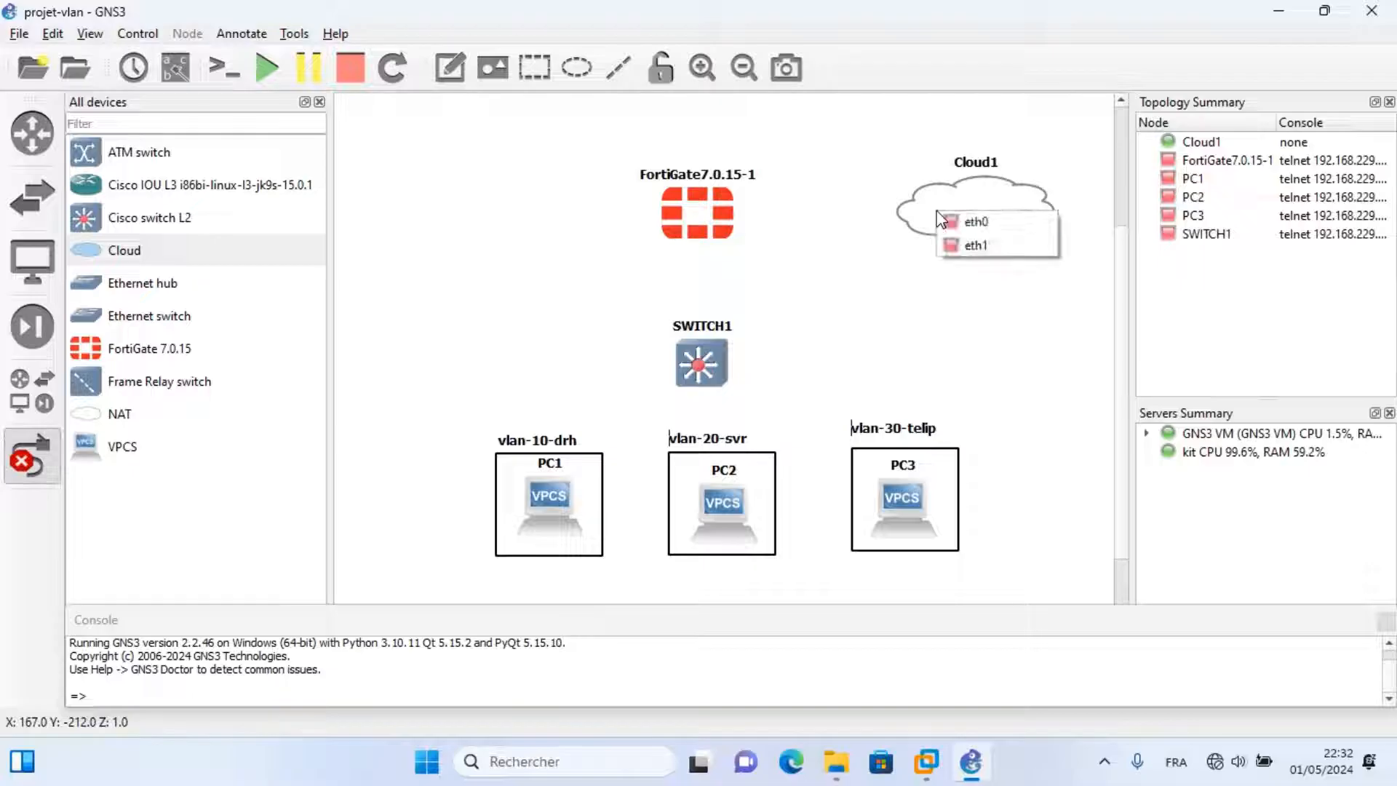
left_click(973, 225)
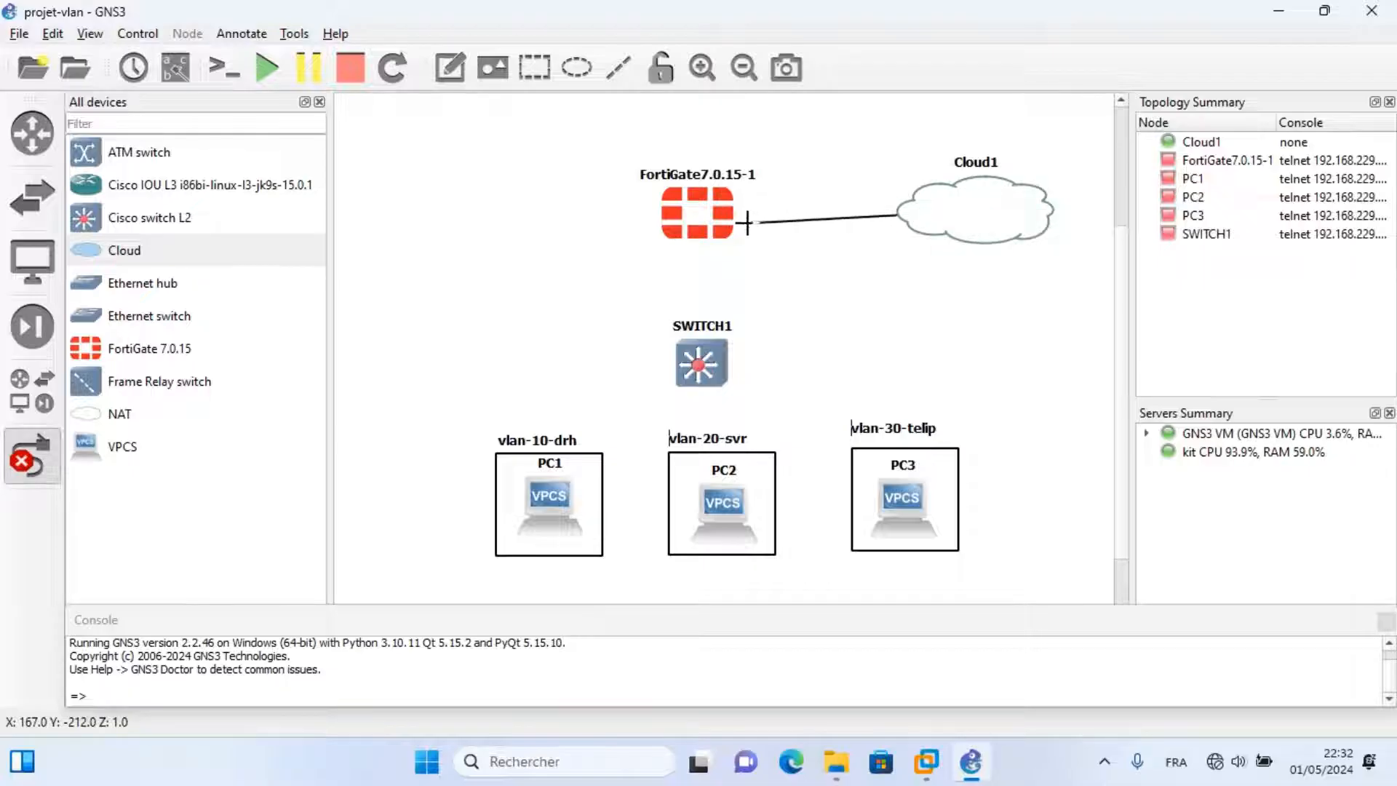
left_click(723, 214)
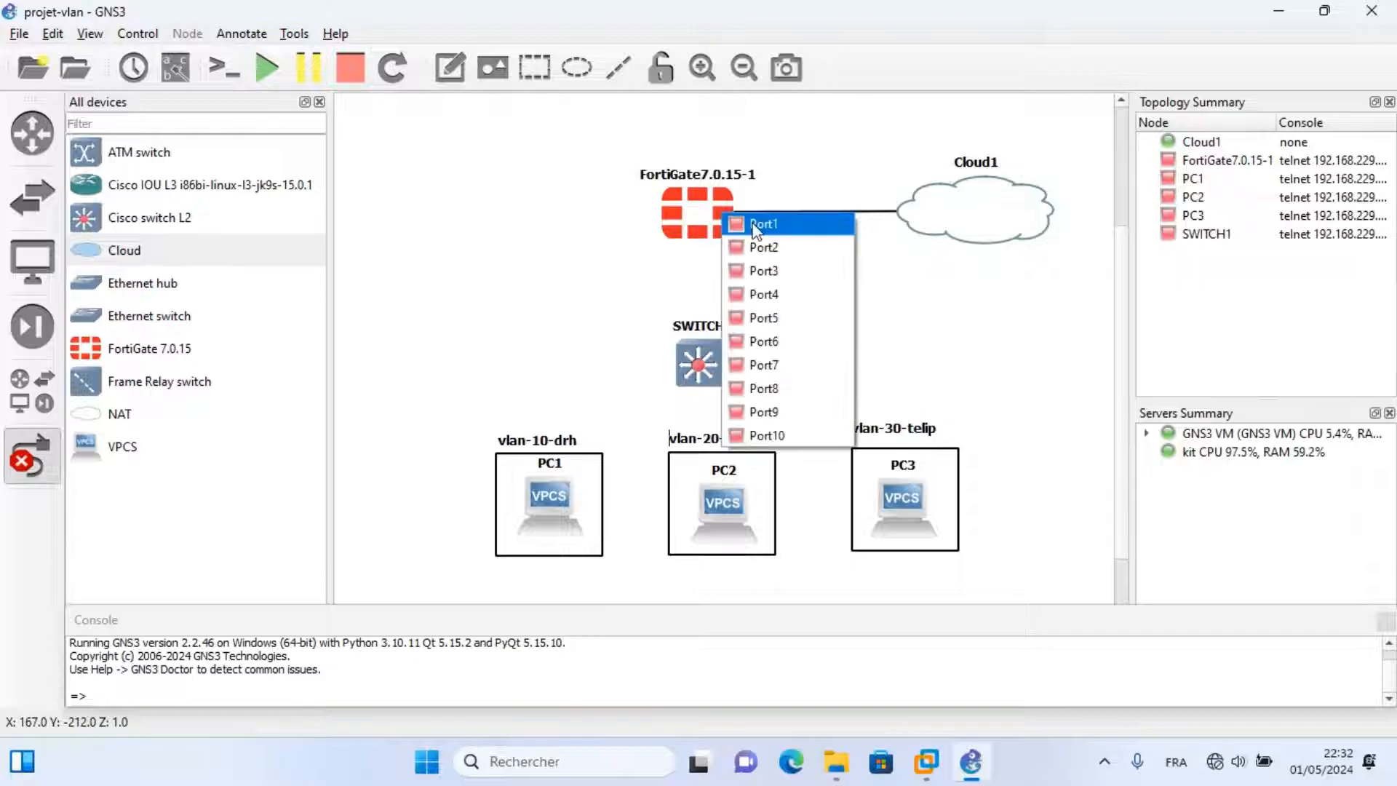
left_click(753, 225)
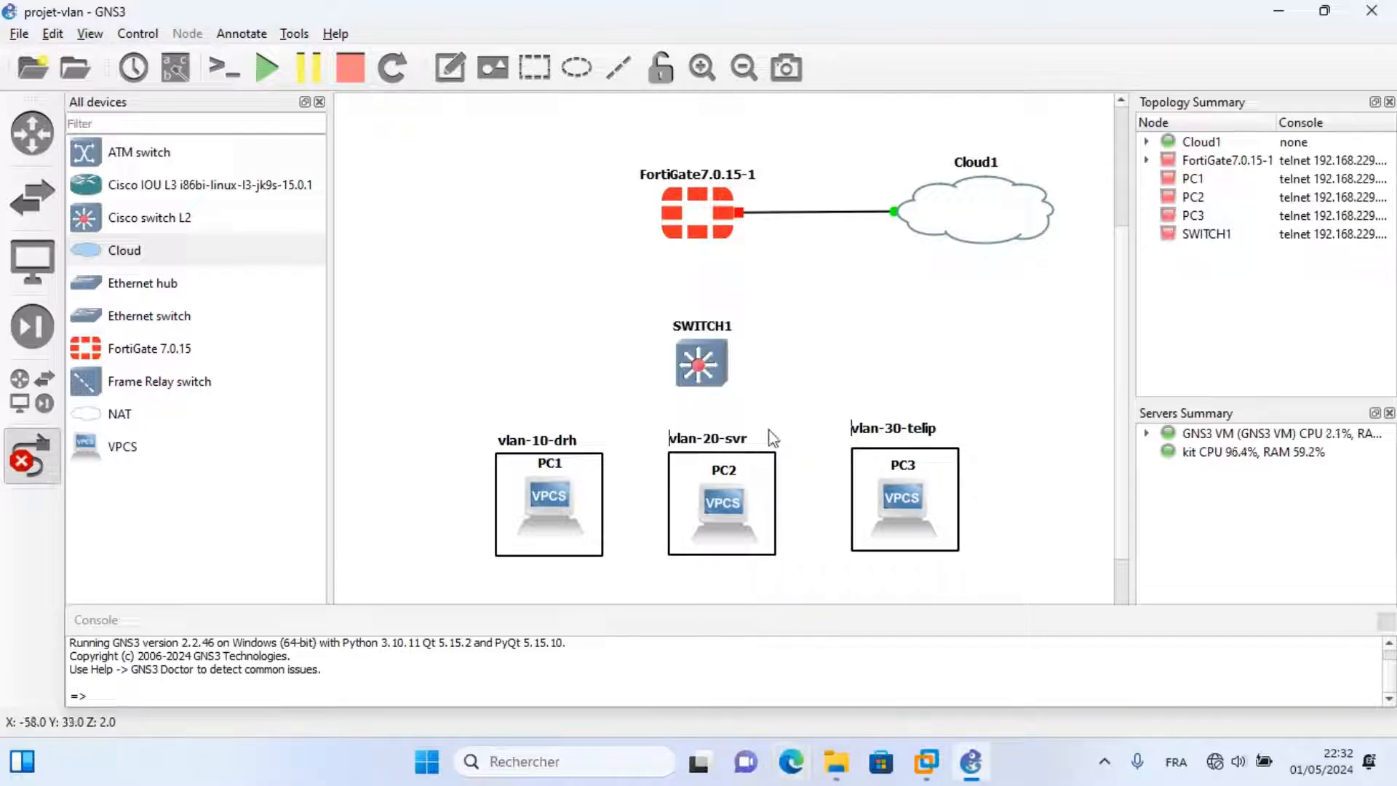
Link the FortiGate to SWITCH1 Ethernet0/0.
left_click(700, 212)
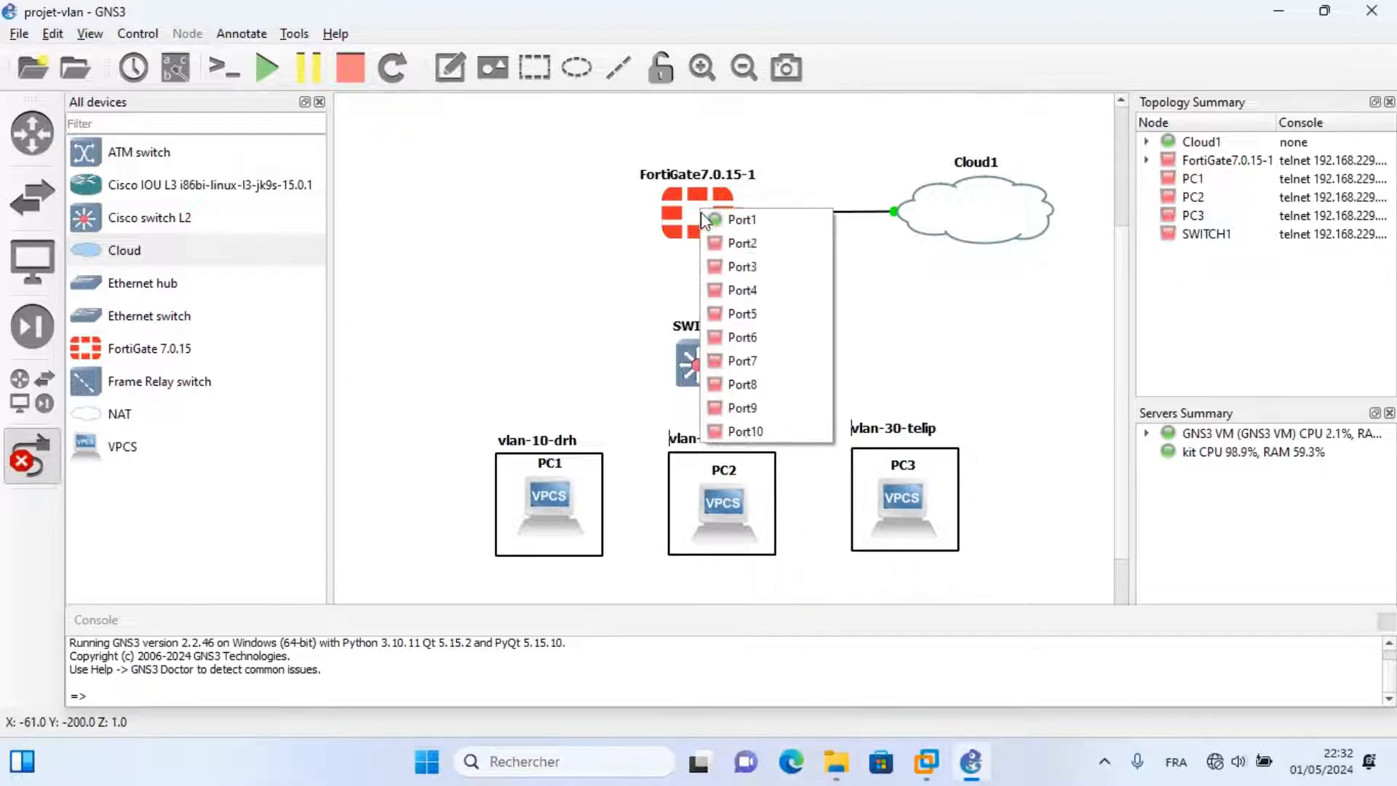
left_click(728, 247)
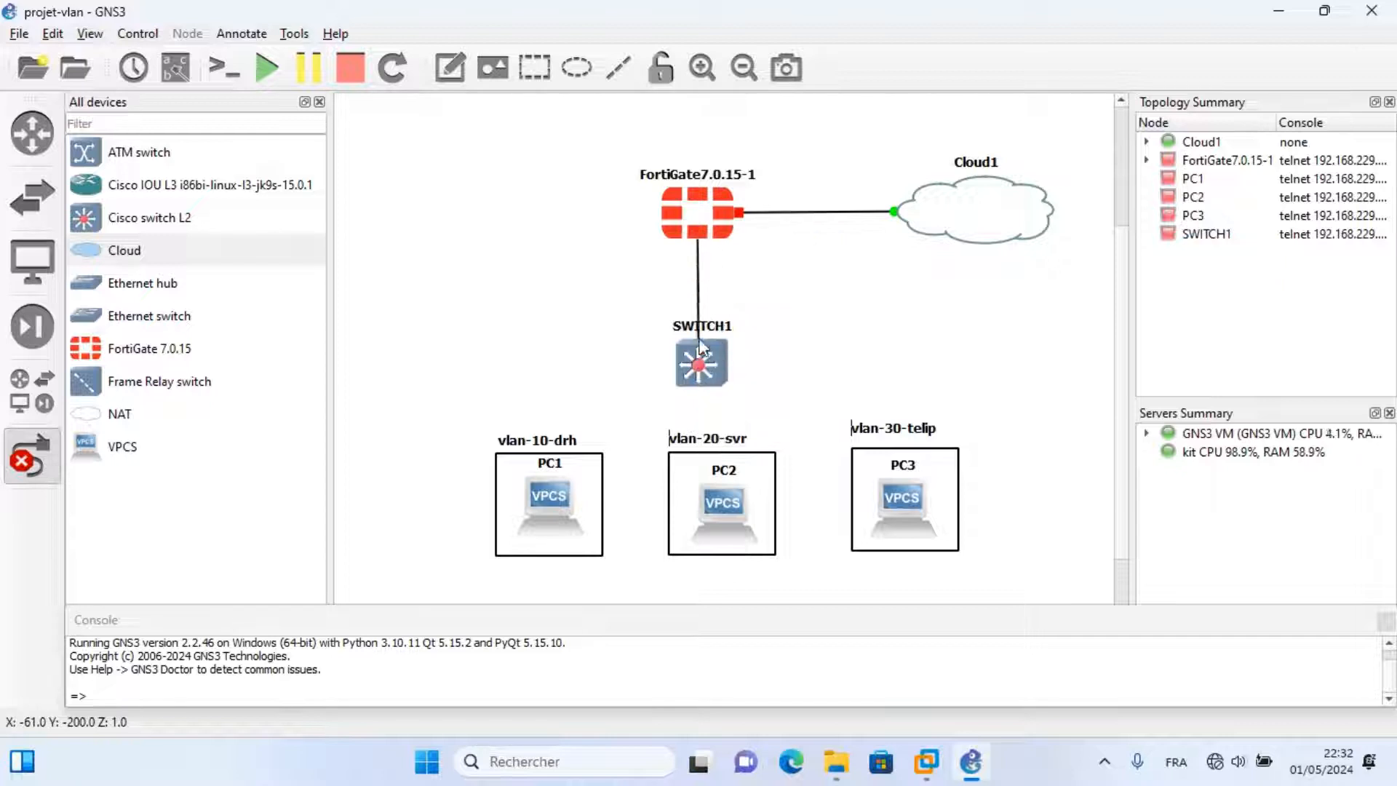
left_click(701, 369)
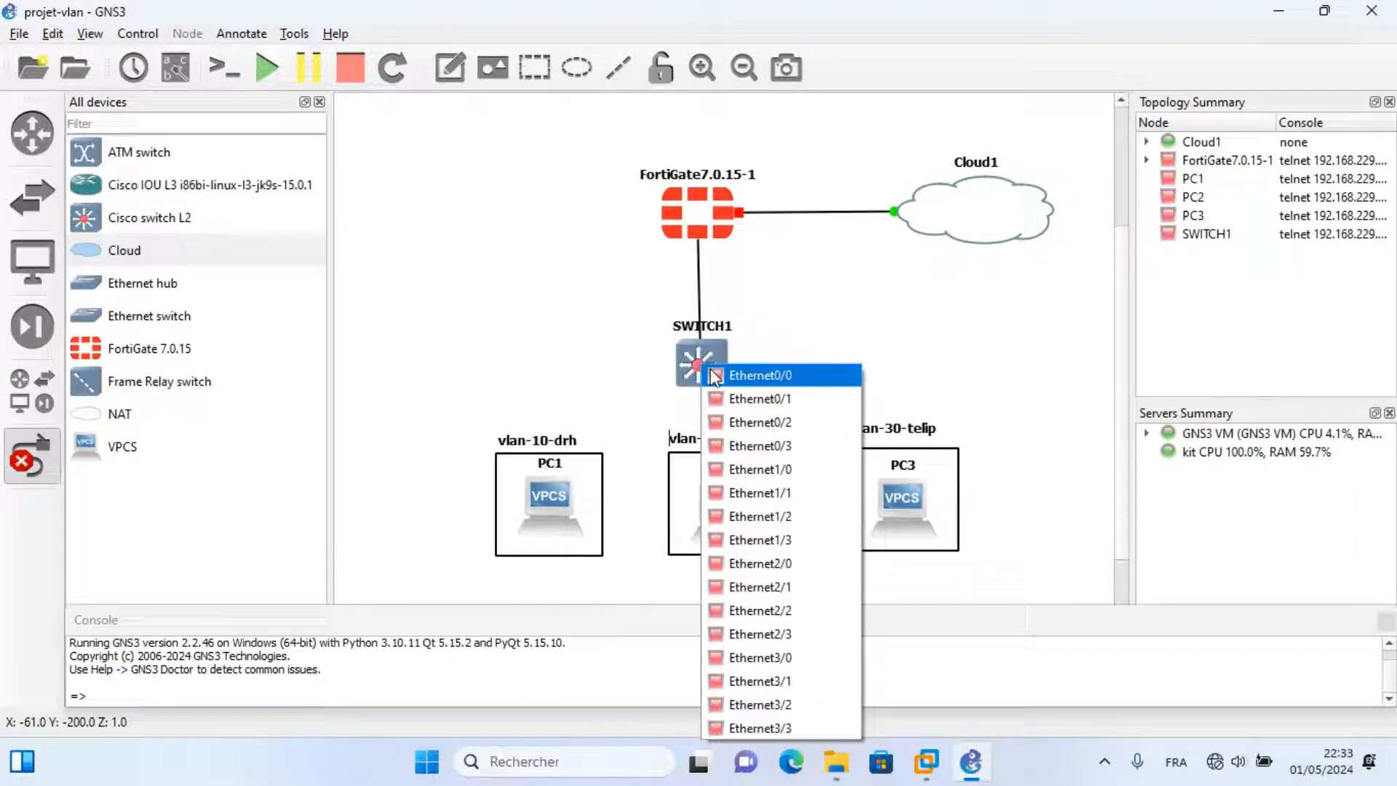
left_click(750, 384)
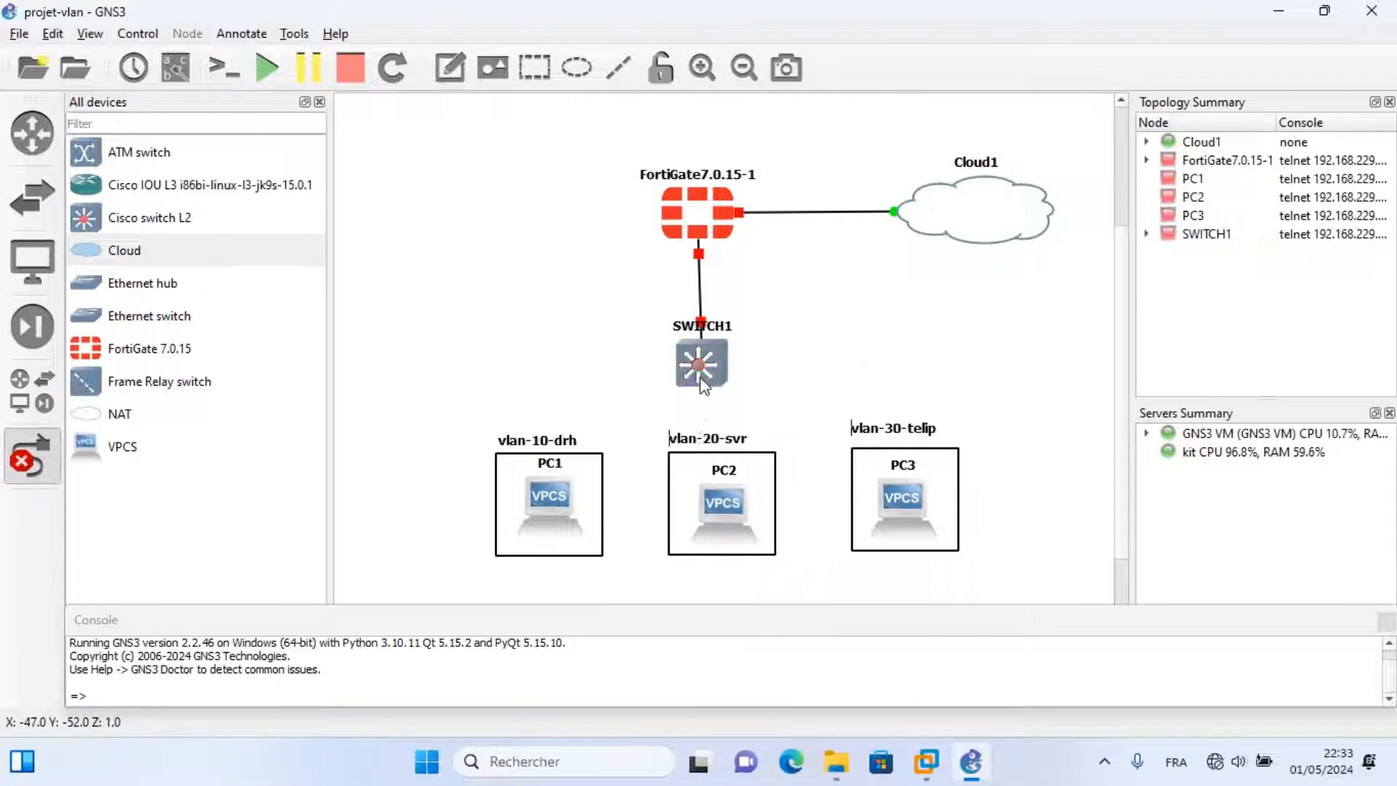
Link SWITCH1 Ethernet0/1 to PC1 and Ethernet0/2 to PC2 on their Ethernet0 ports.
left_click(700, 377)
left_click(758, 412)
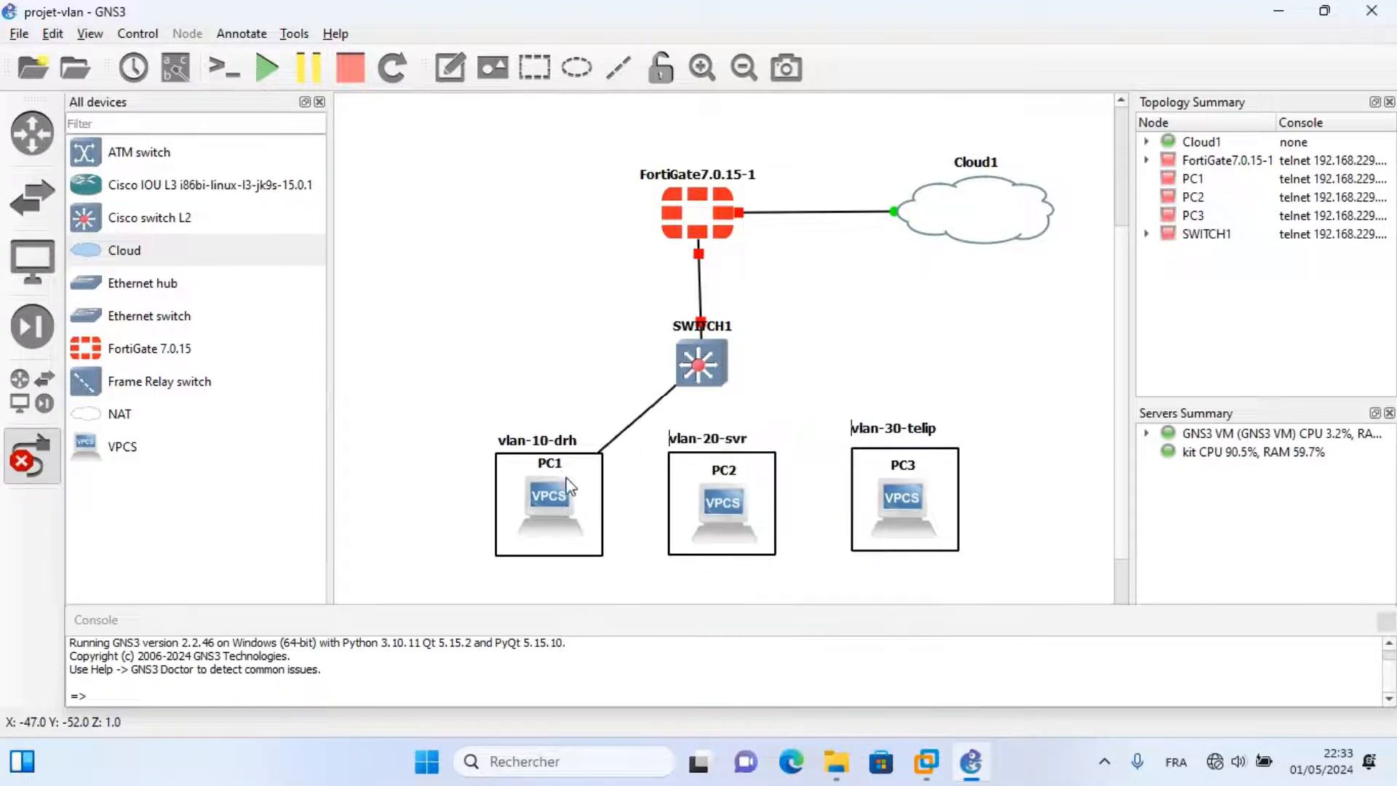
left_click(547, 503)
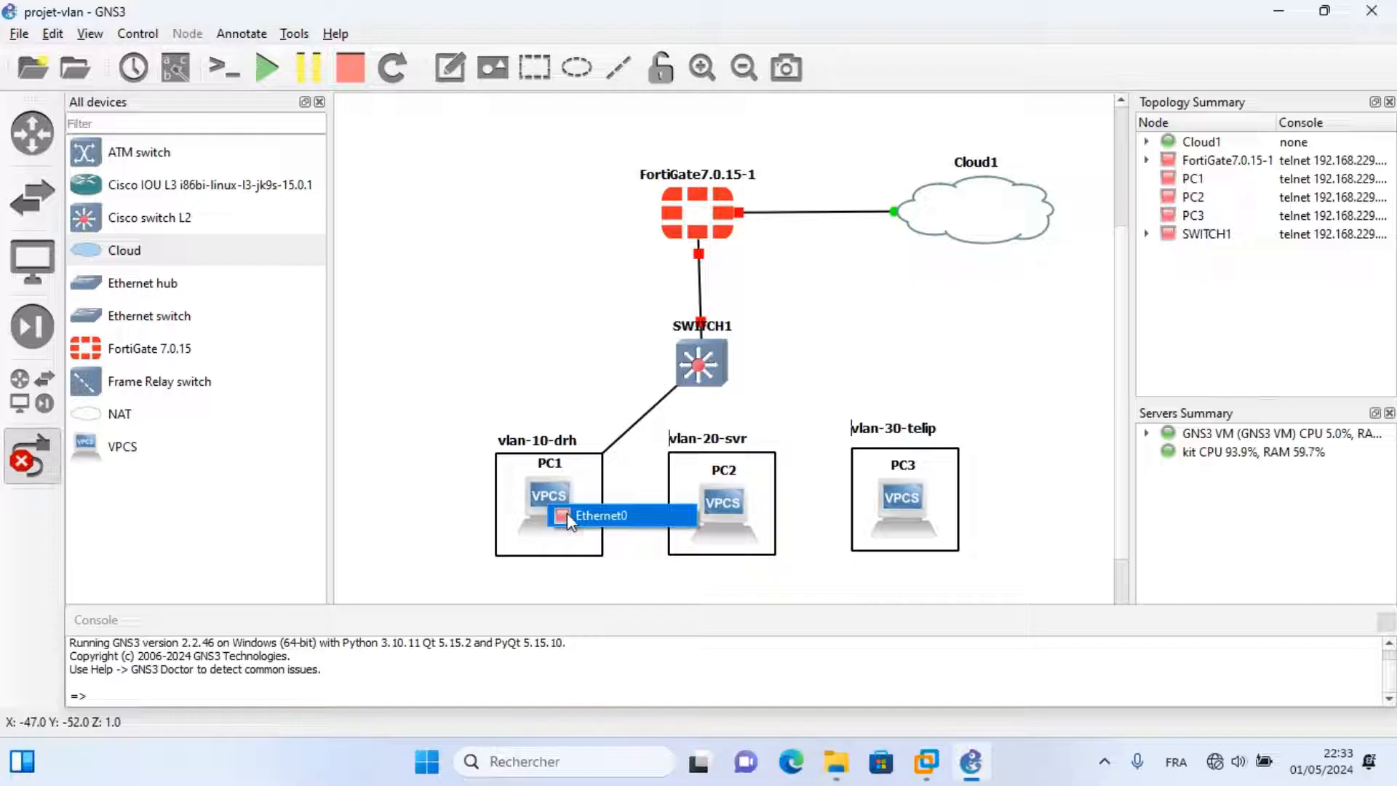
left_click(582, 517)
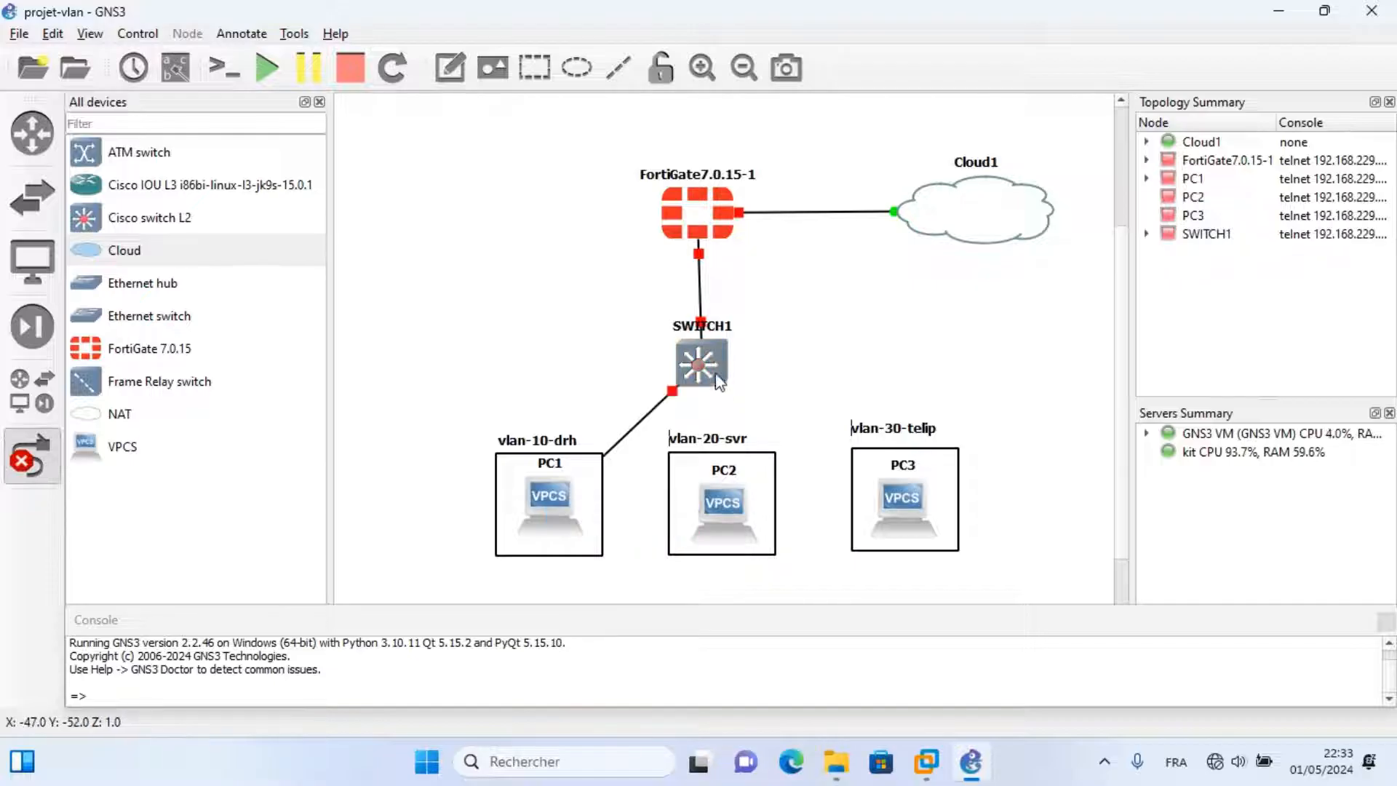
left_click(710, 371)
left_click(757, 430)
left_click(724, 505)
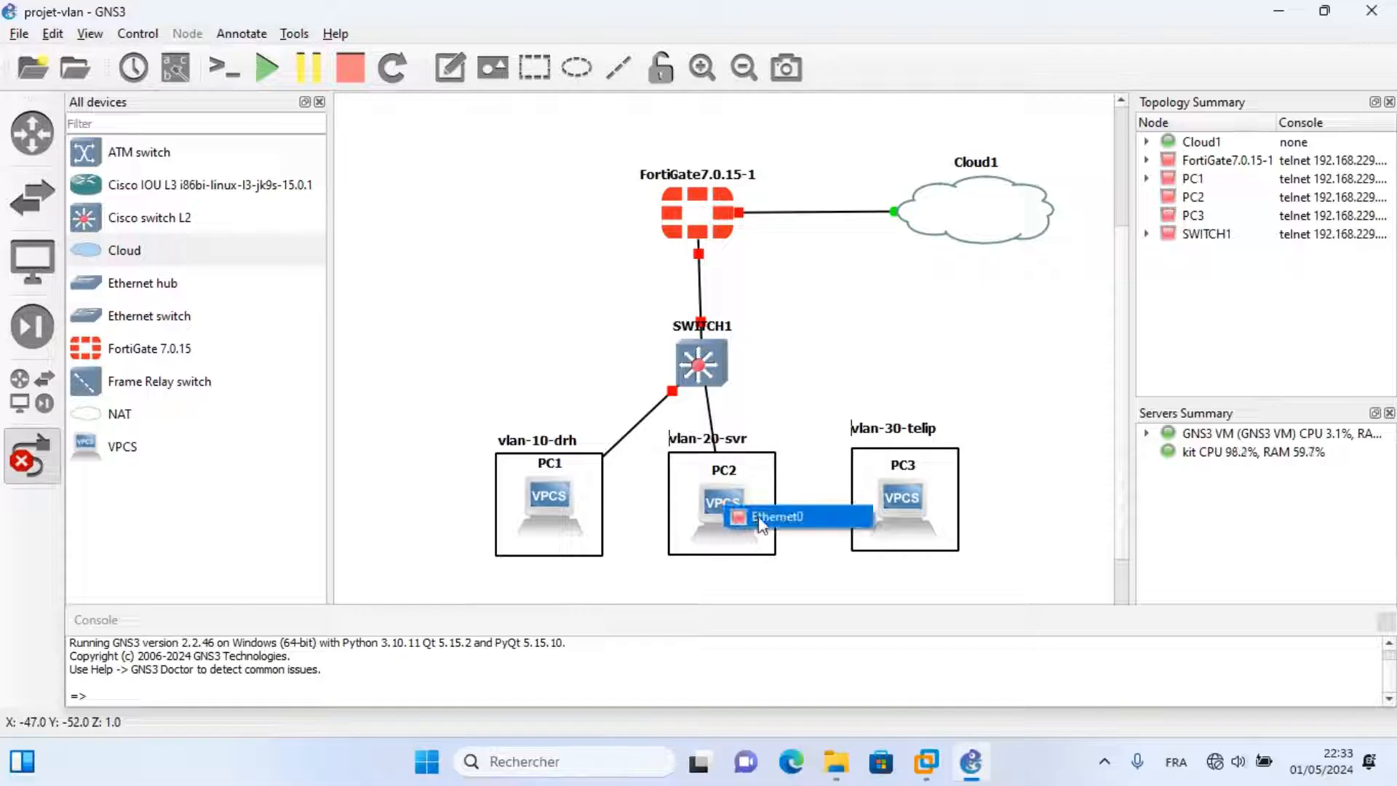
left_click(750, 518)
Link SWITCH1 Ethernet0/3 to PC3's Ethernet0.
left_click(709, 364)
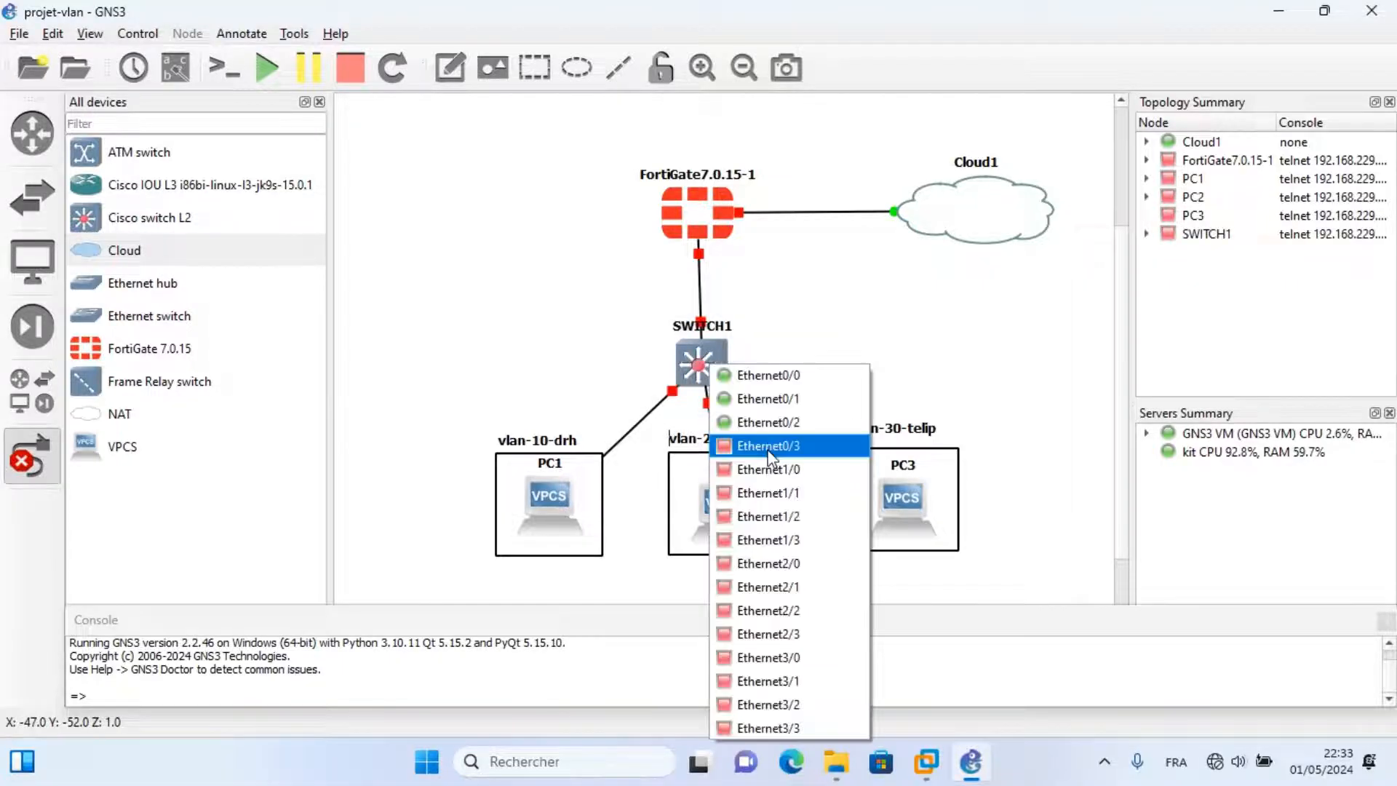
left_click(764, 443)
left_click(889, 475)
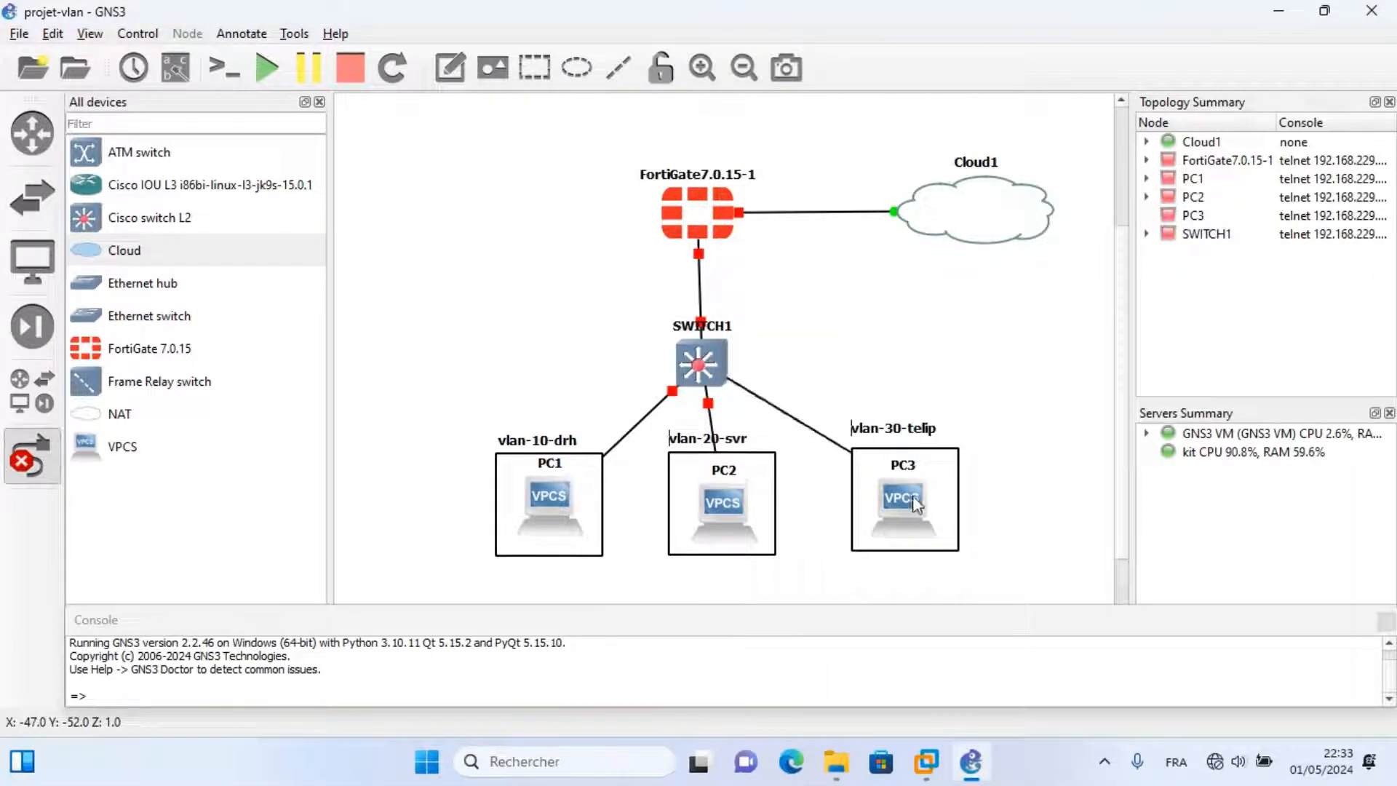
left_click(897, 496)
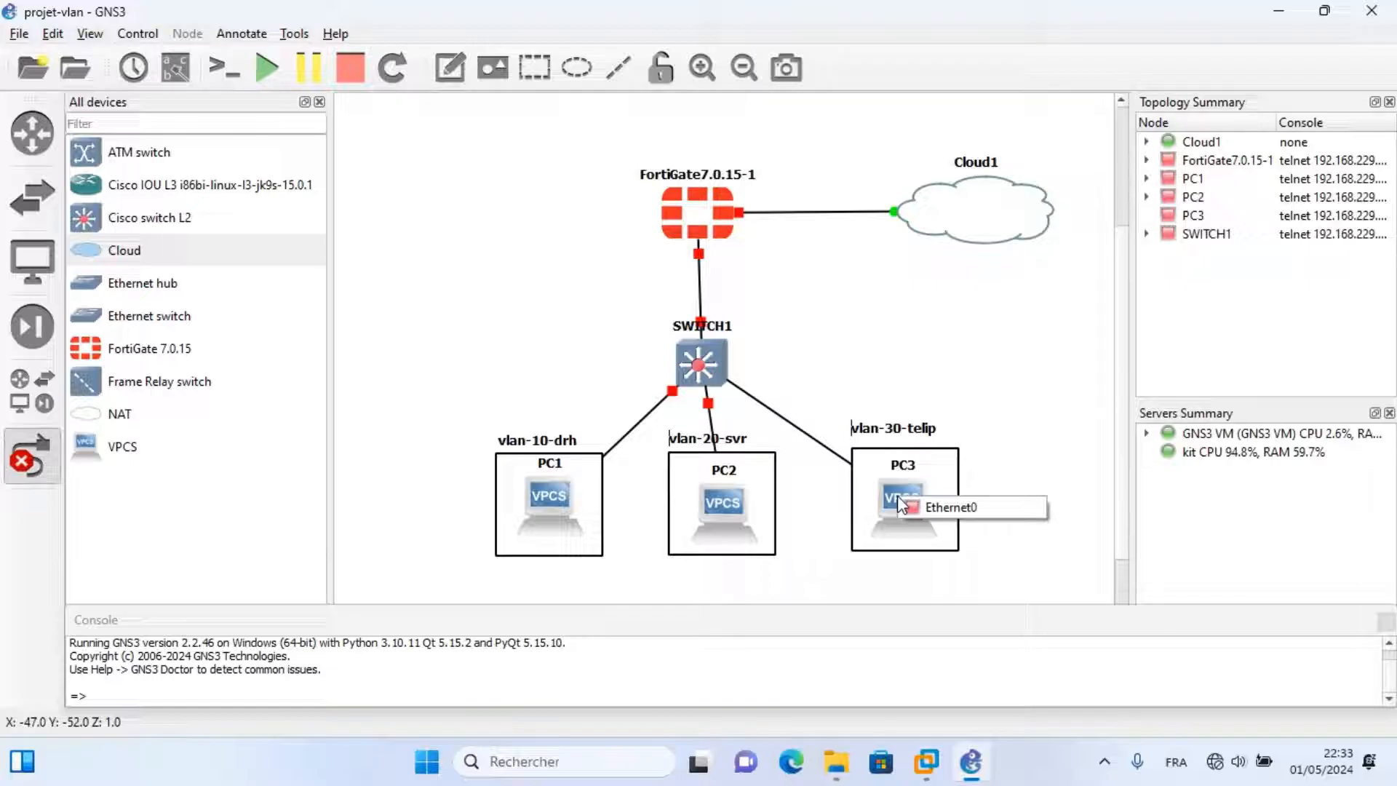
left_click(945, 507)
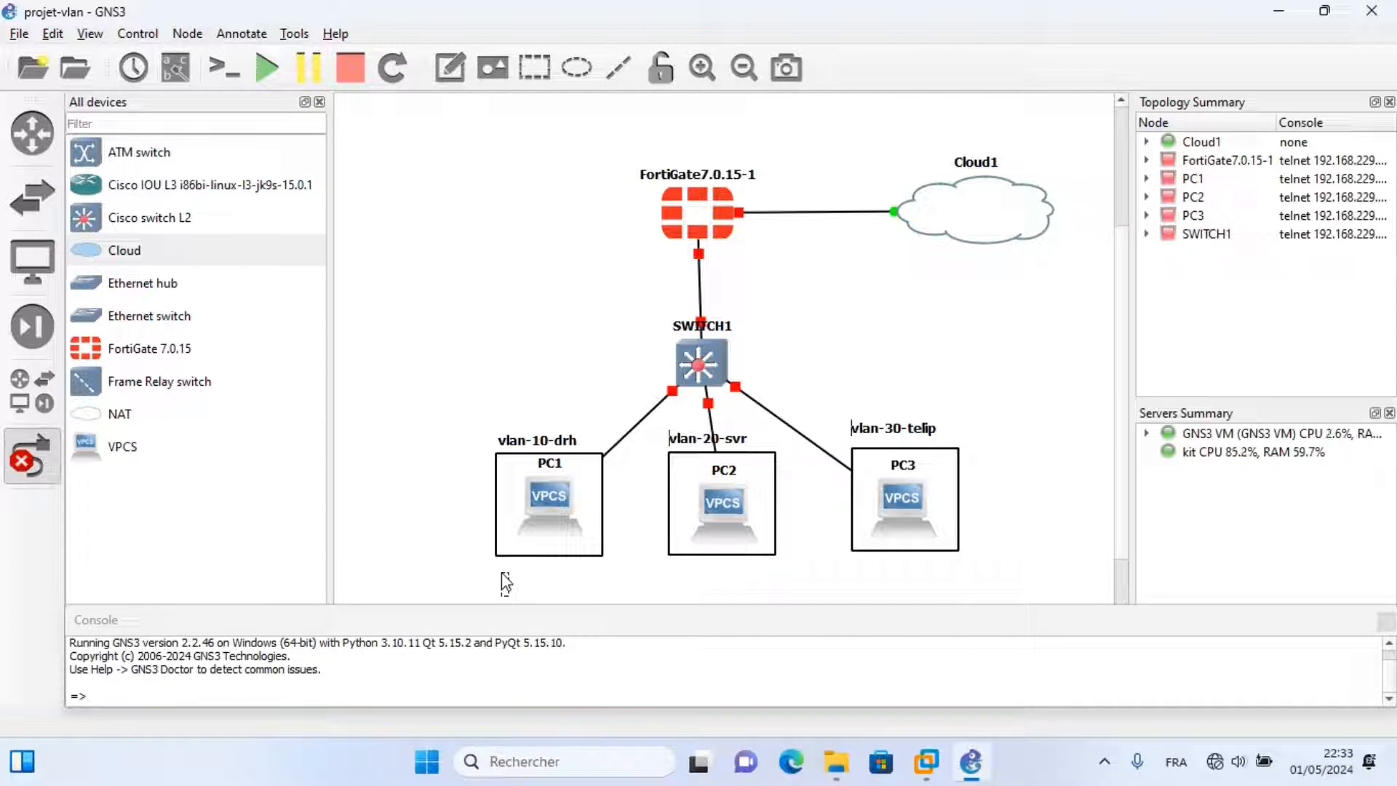
Label PC1 with 192.168.10.0/24 and add a copy reading 192.168.20.0/24 under PC2.
type("192.168.10")
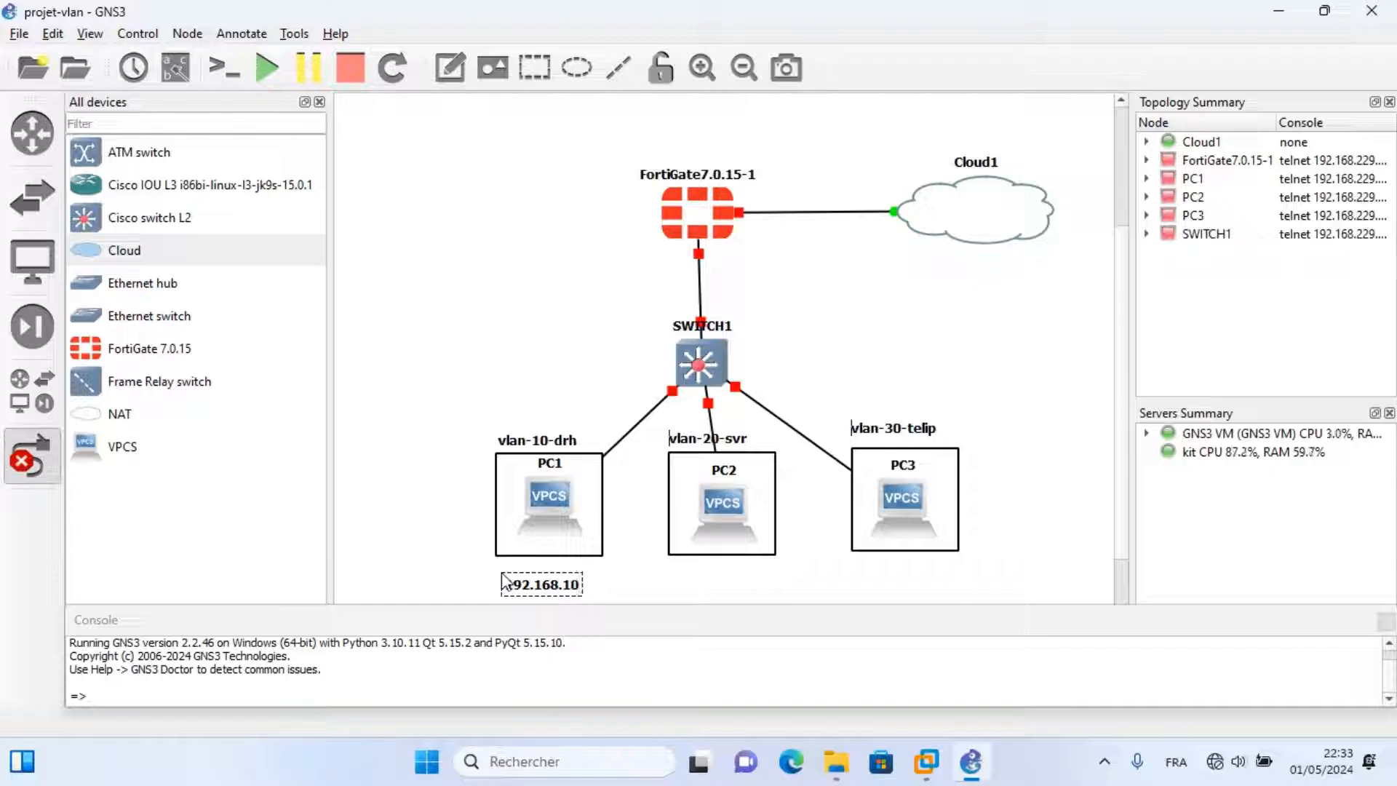
type(".0/24")
right_click(597, 581)
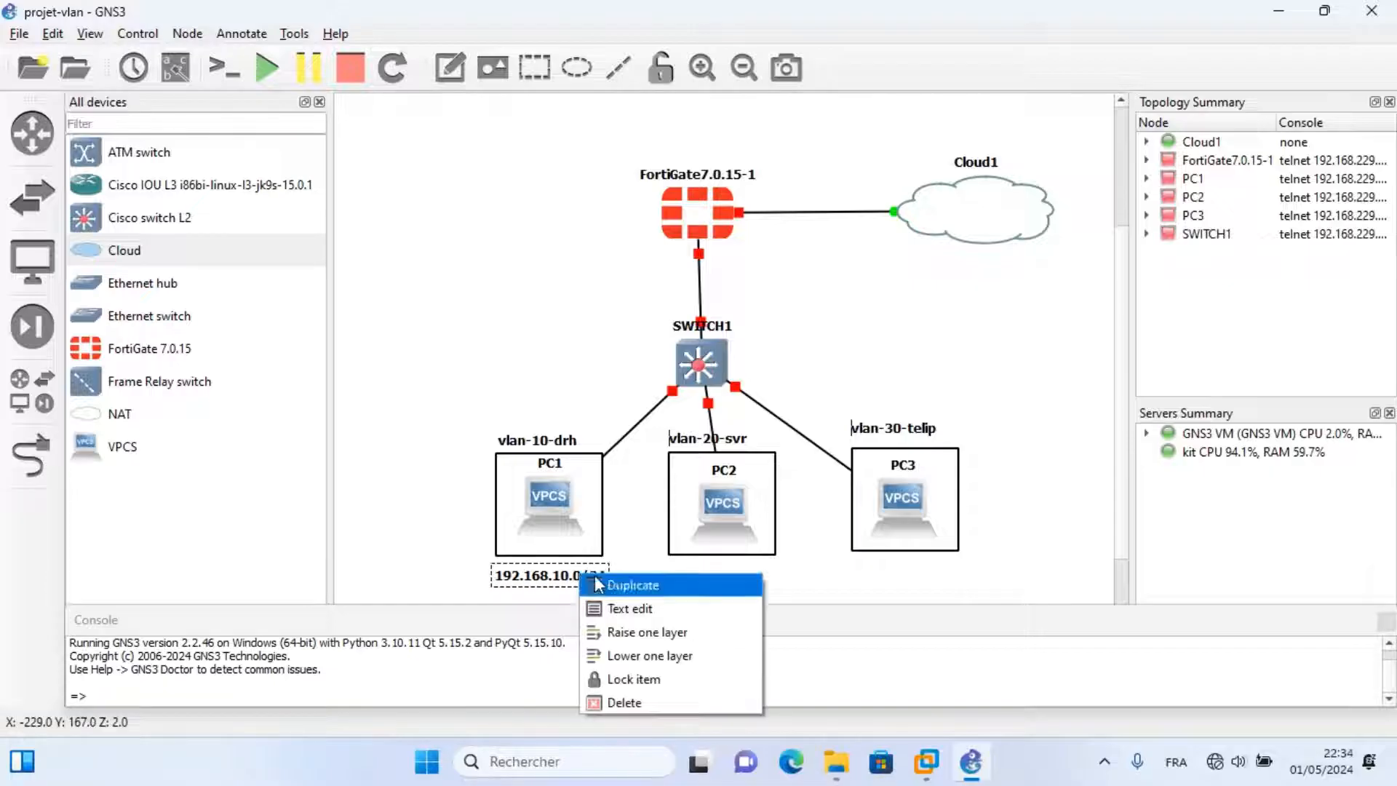
left_click(597, 584)
left_click_drag(678, 595, 754, 586)
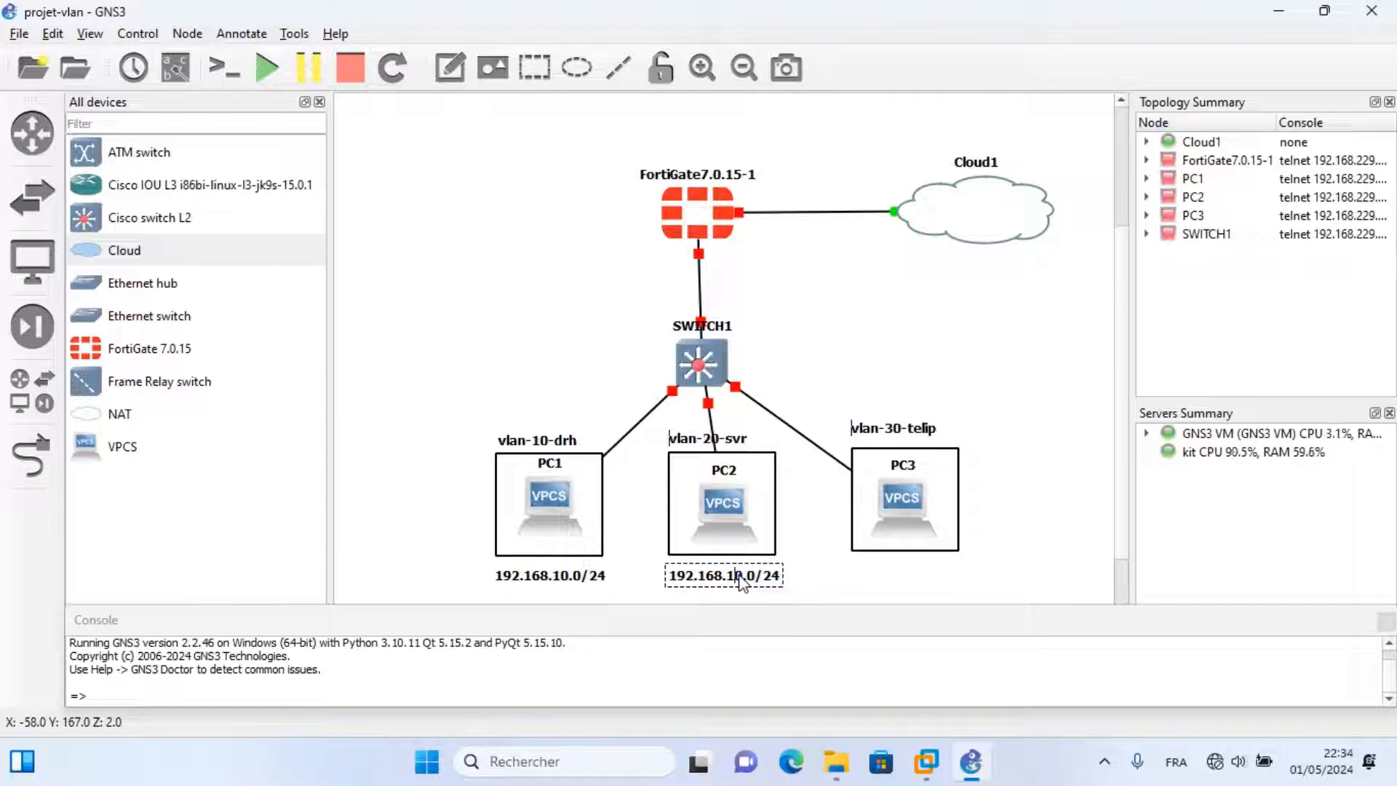
key("BackSpace")
type("2")
Duplicate the subnet label under PC3 and change it to 192.168.30.0/24.
right_click(757, 575)
left_click(782, 580)
left_click_drag(733, 600, 882, 577)
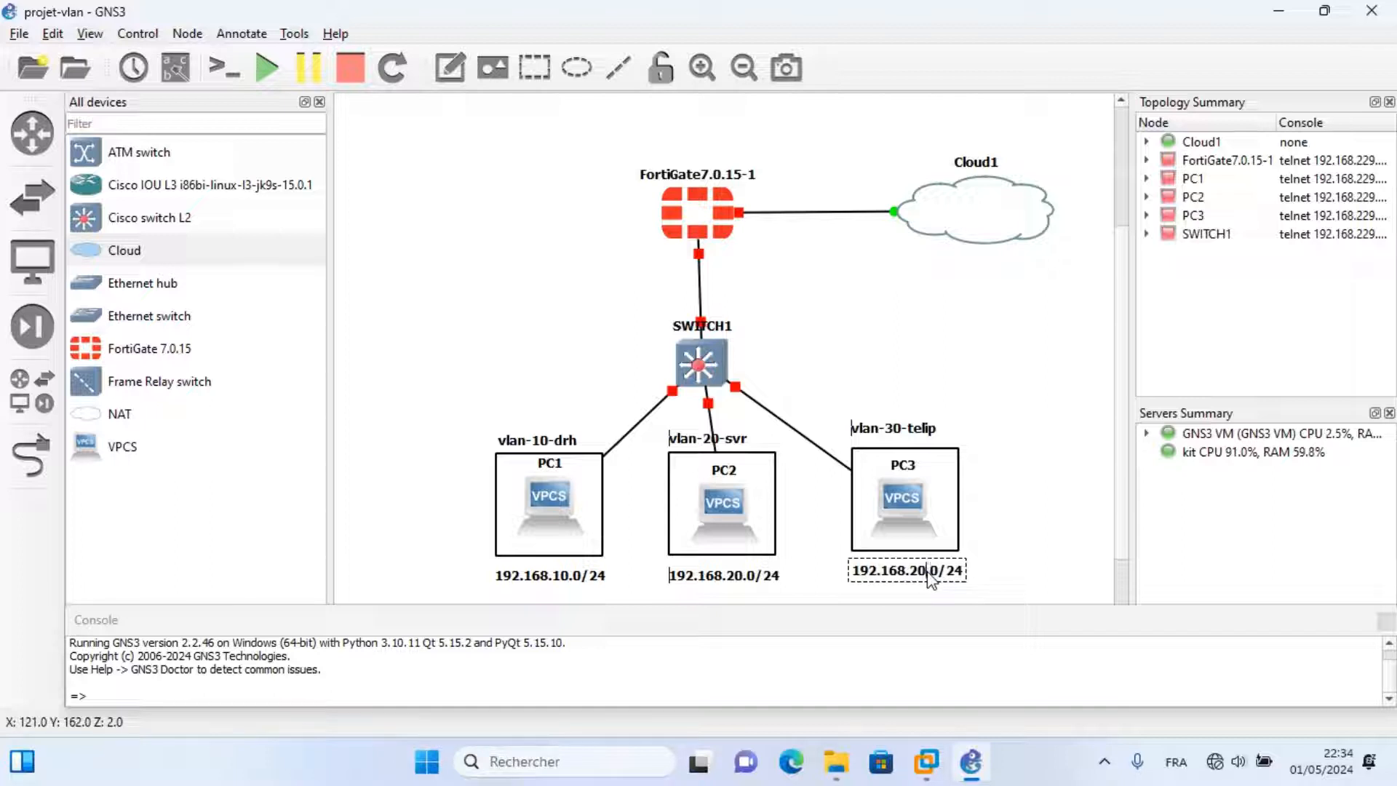
key("BackSpace")
key("BackSpace")
type("30")
scroll(1119, 480, "down", 1)
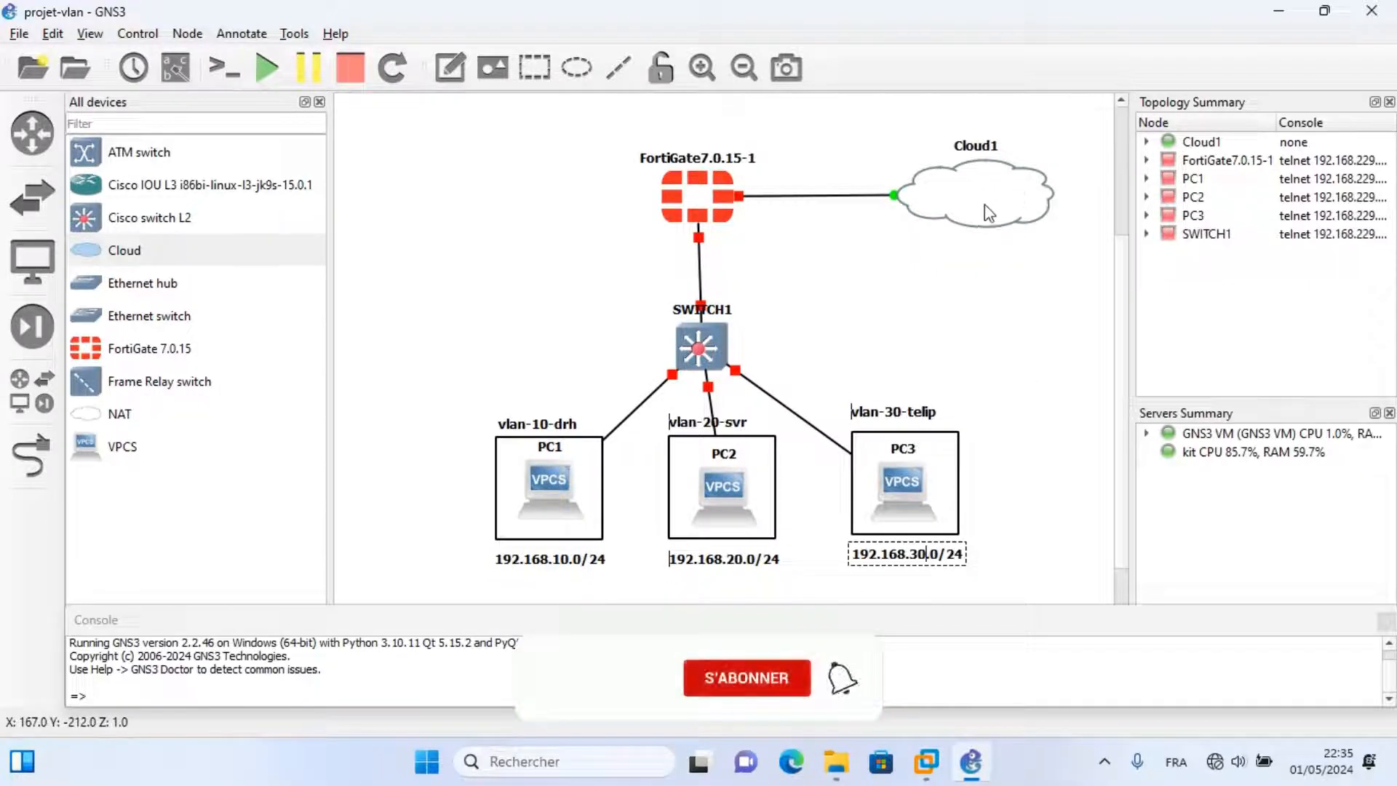
mouse_move(979, 198)
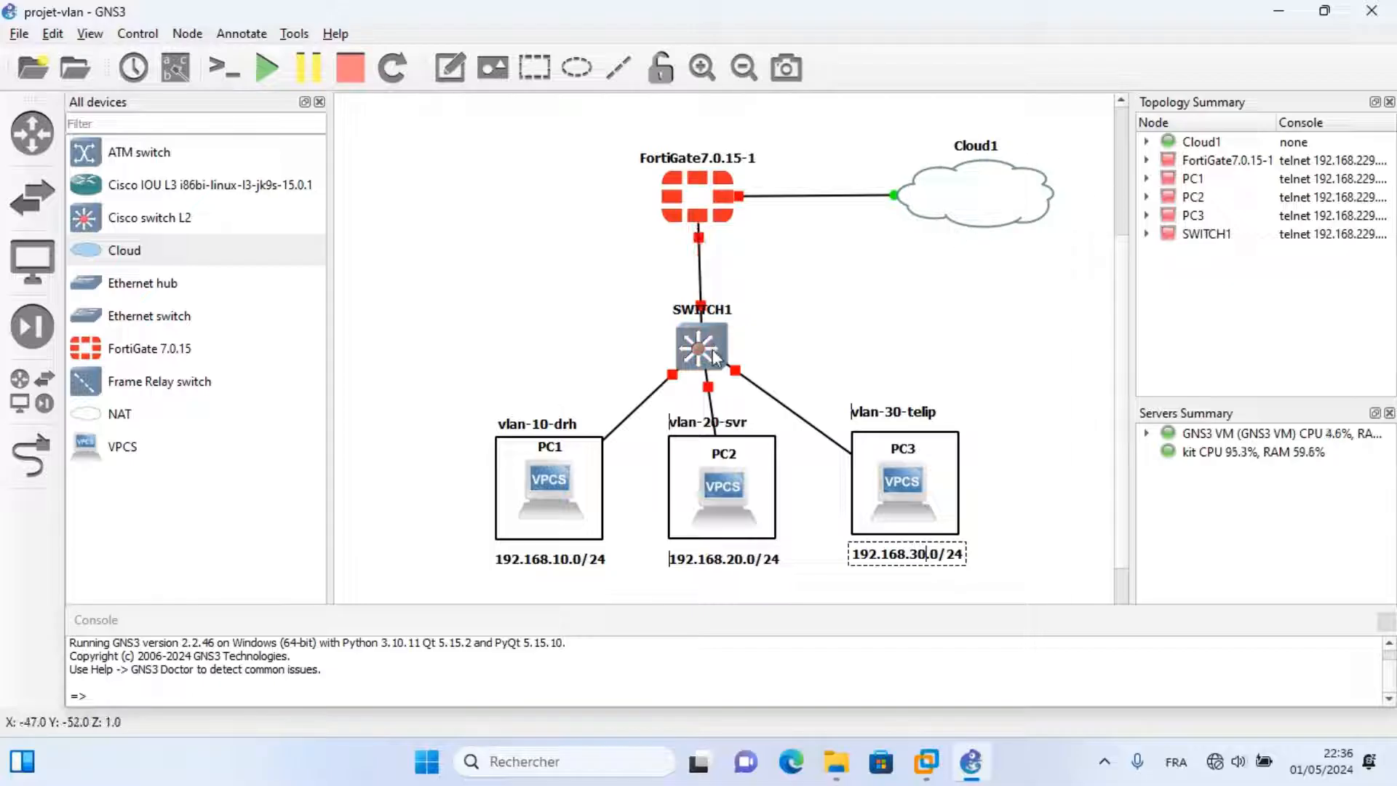
mouse_move(713, 349)
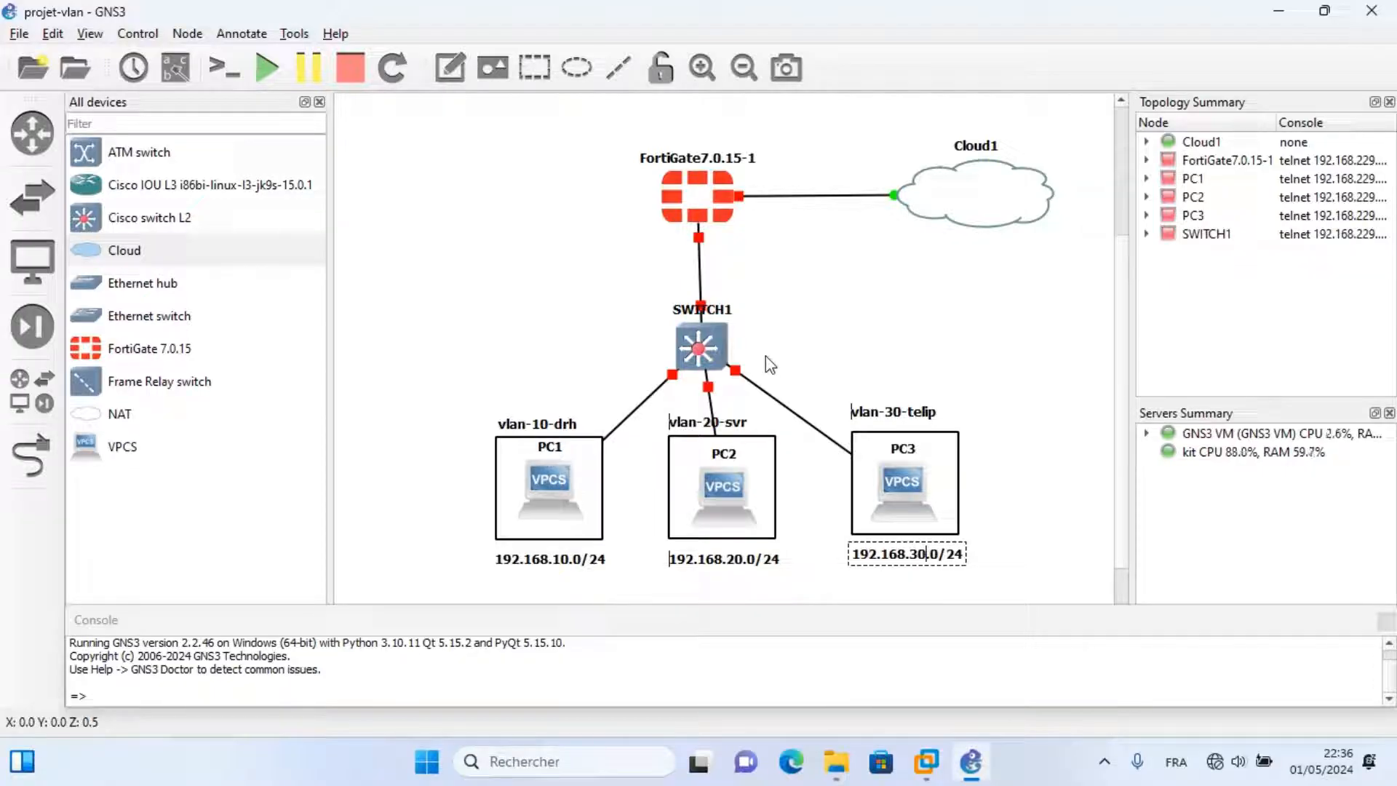
Start the FortiGate node and open a console session to it.
right_click(695, 190)
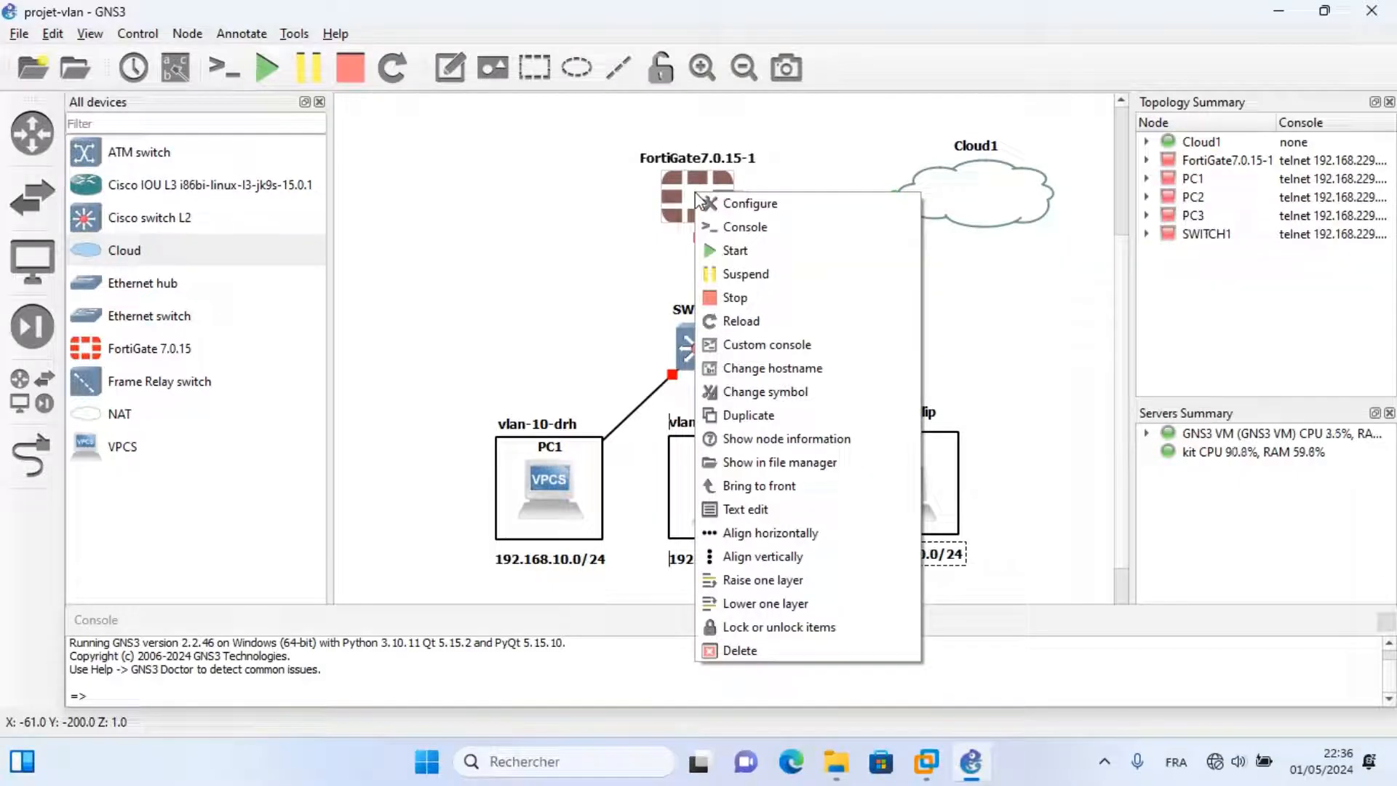
left_click(736, 250)
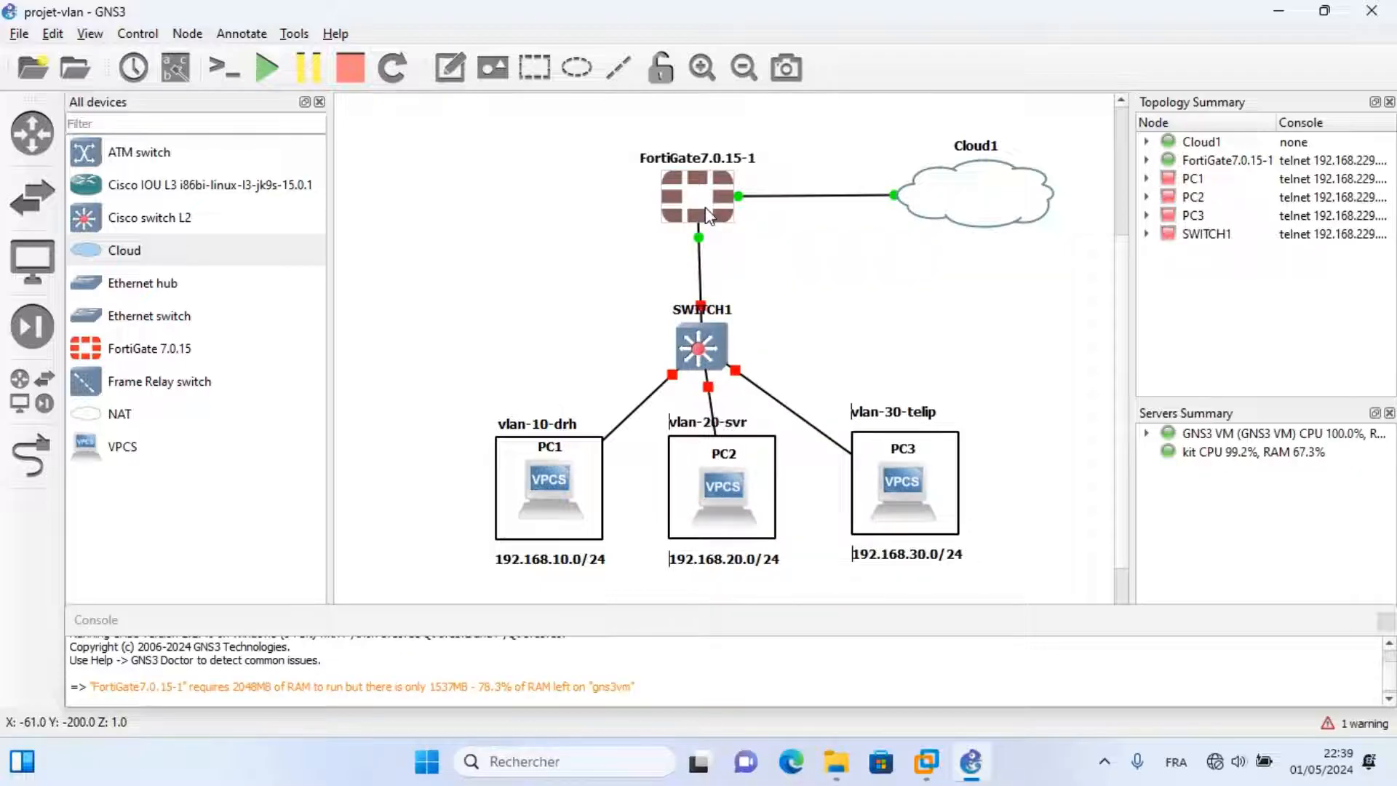
right_click(705, 211)
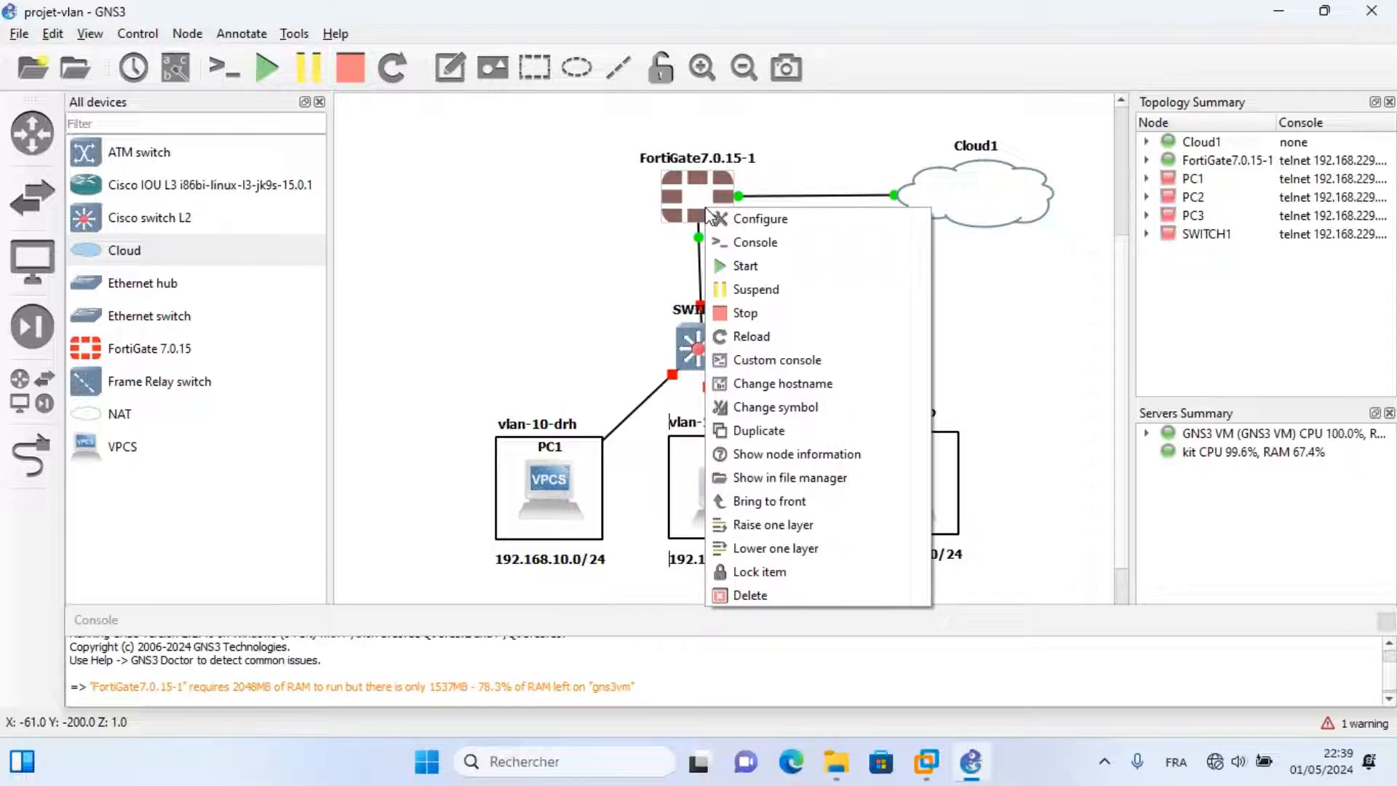
left_click(738, 241)
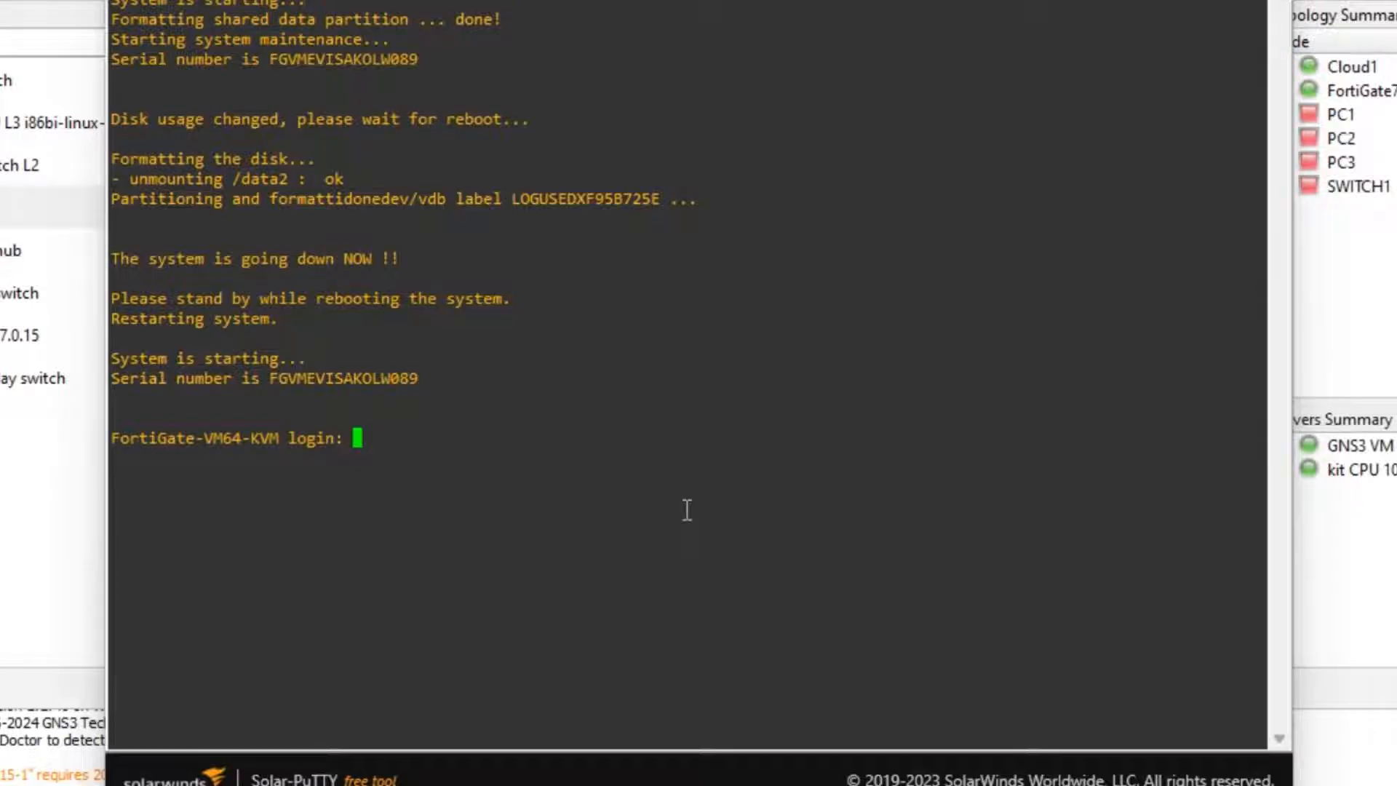
Log in to the FortiGate as admin with an empty password, then set and confirm a new password.
type("admin")
key("Return")
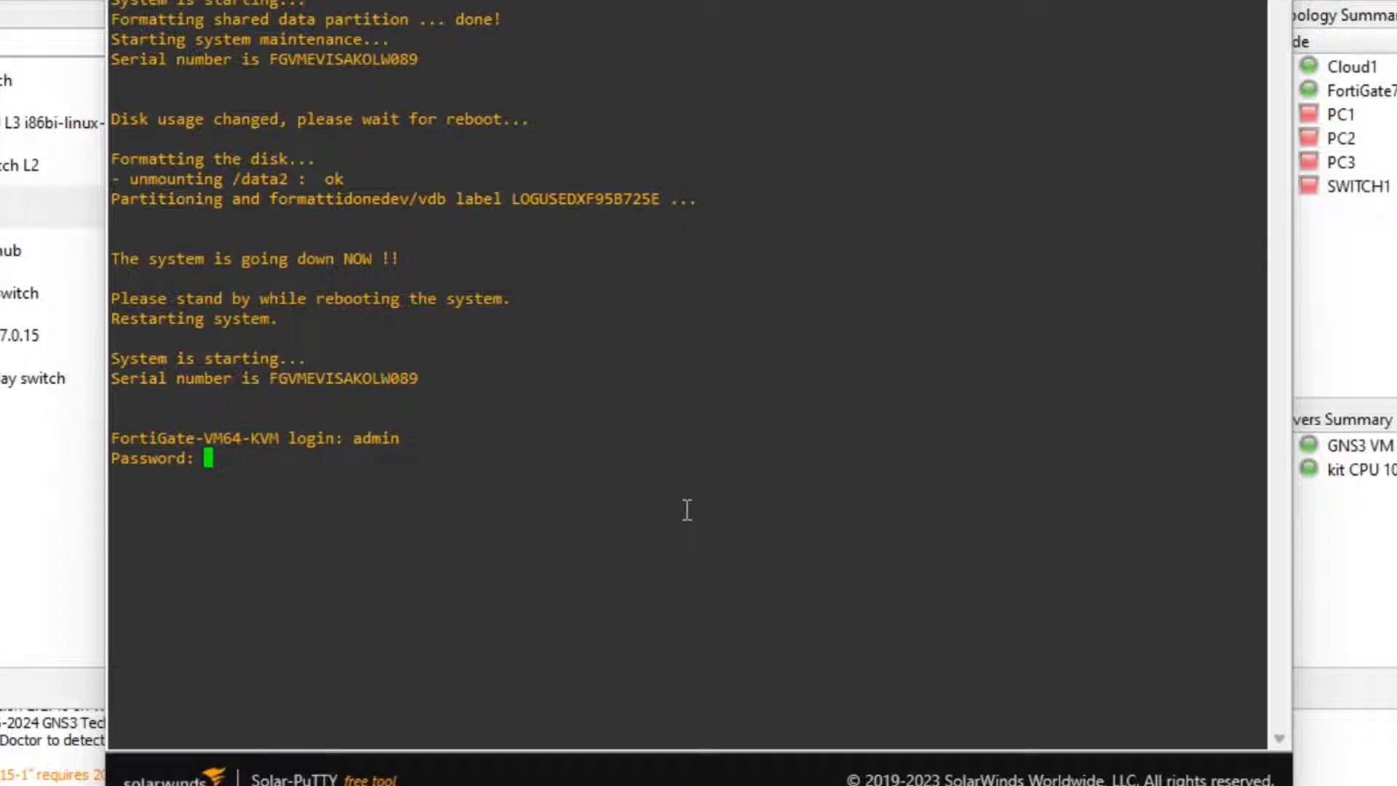
key("Return")
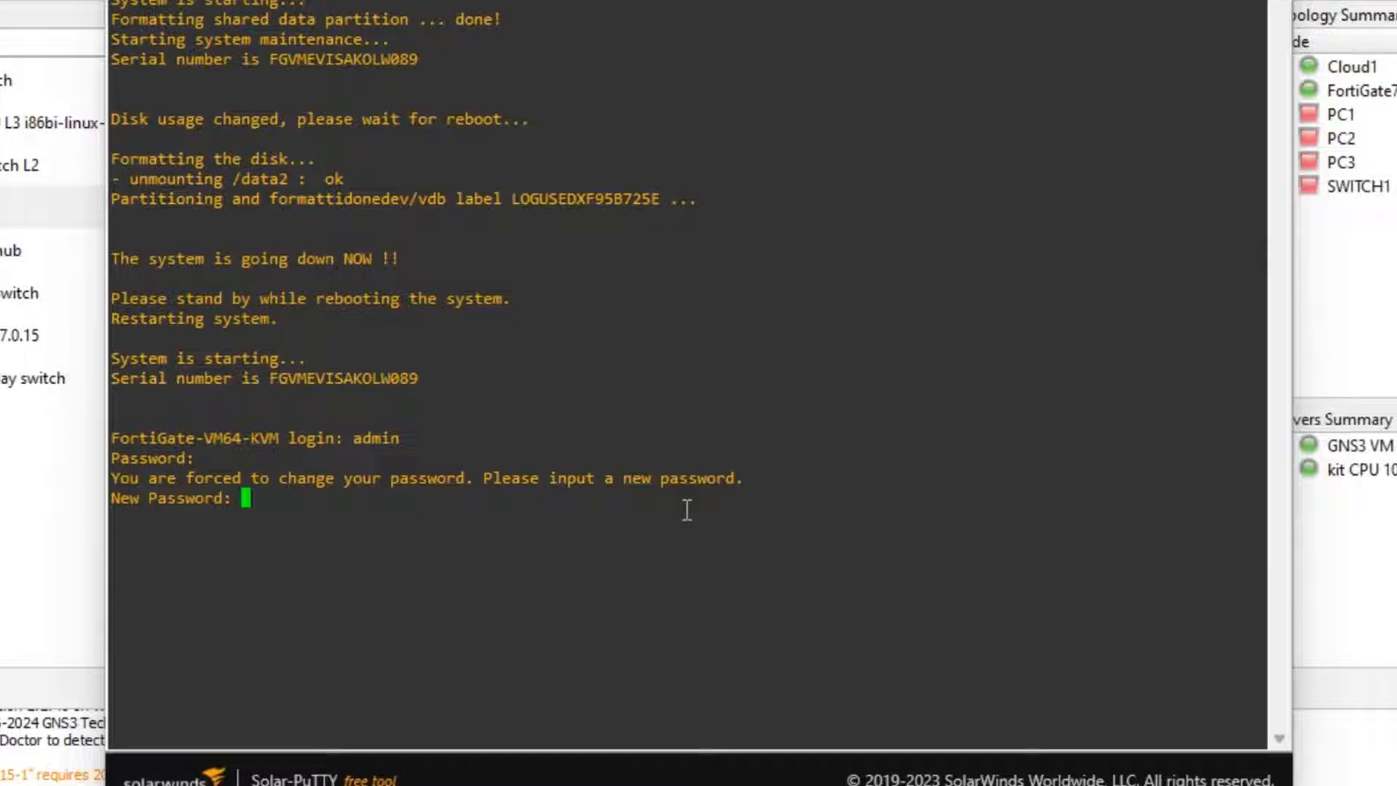
key("Return")
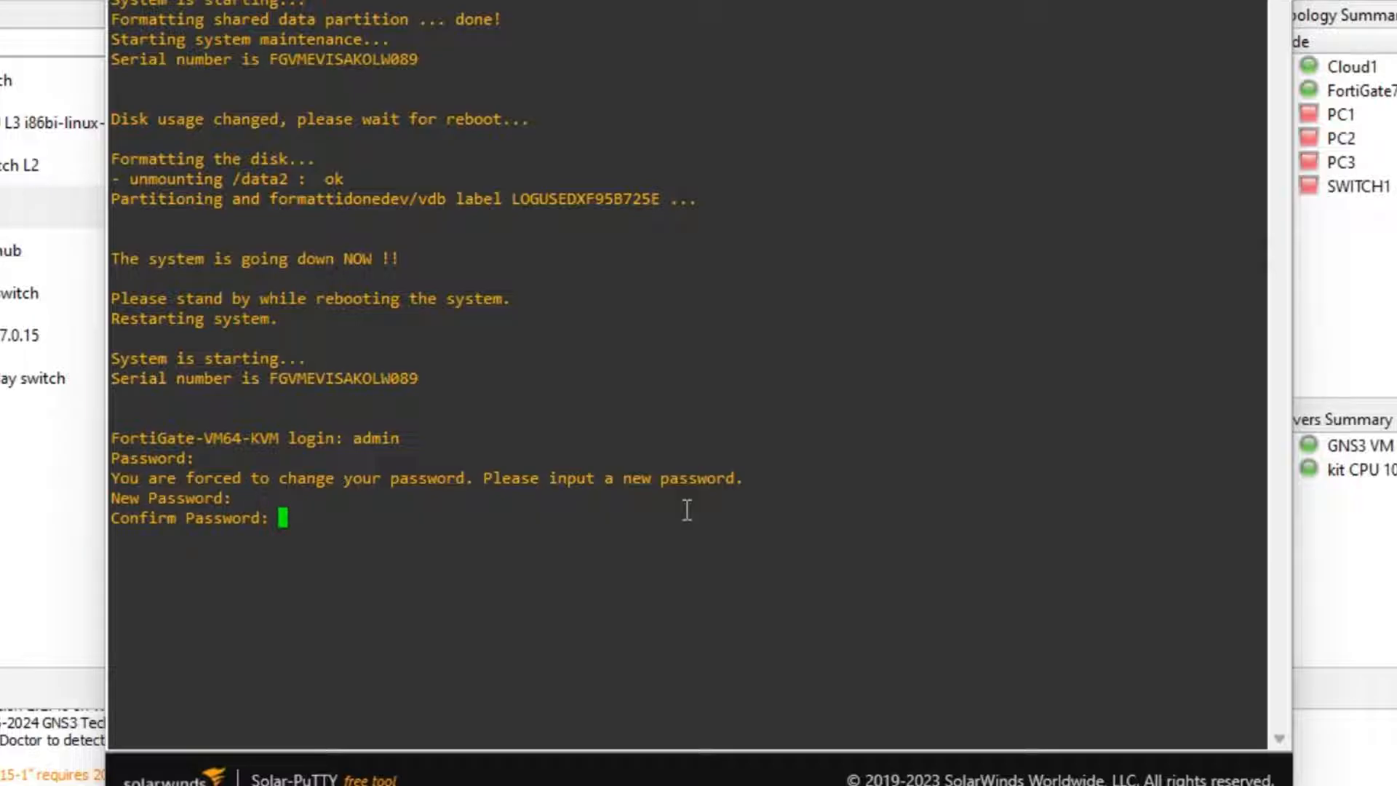
key("Return")
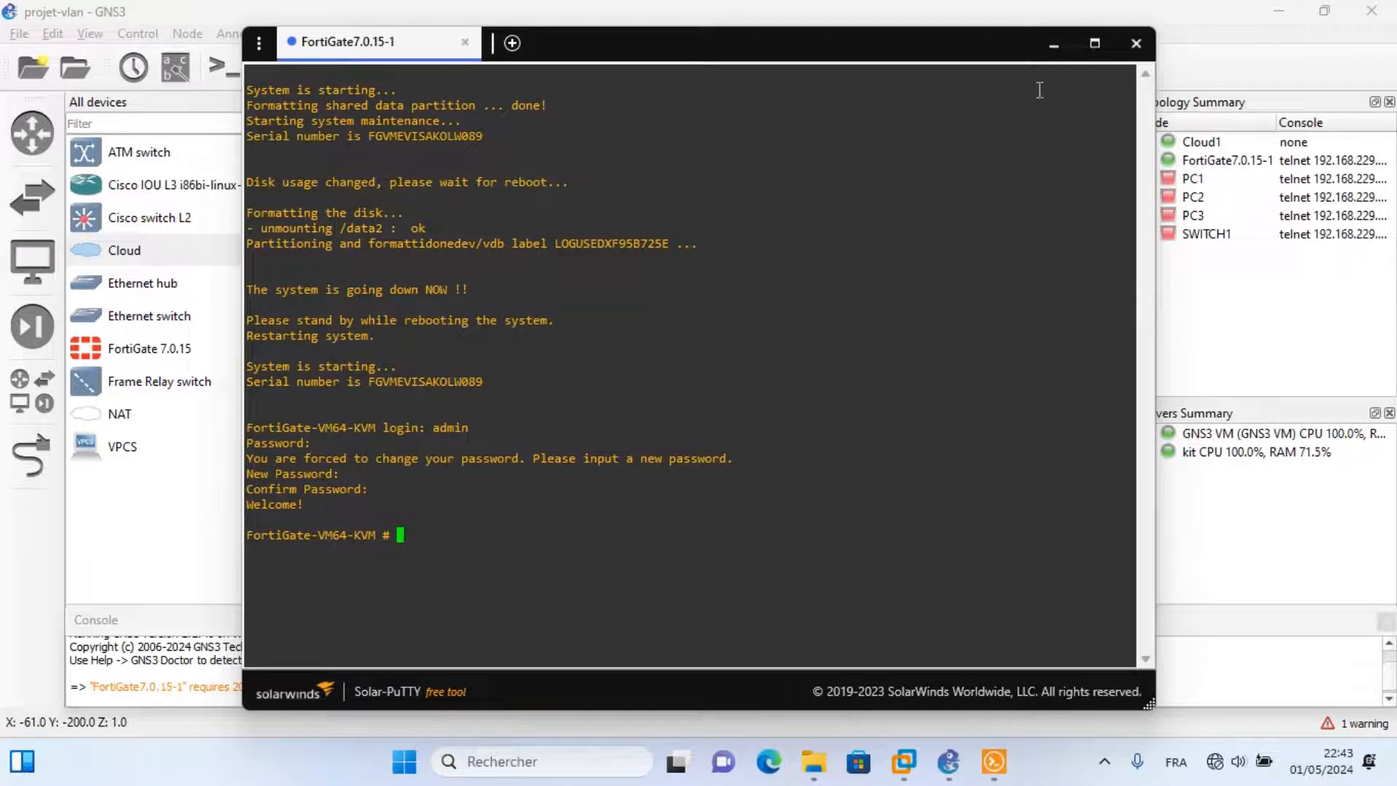
Run 'show system interface' on the FortiGate to list its interfaces.
left_click(1053, 46)
left_click(994, 761)
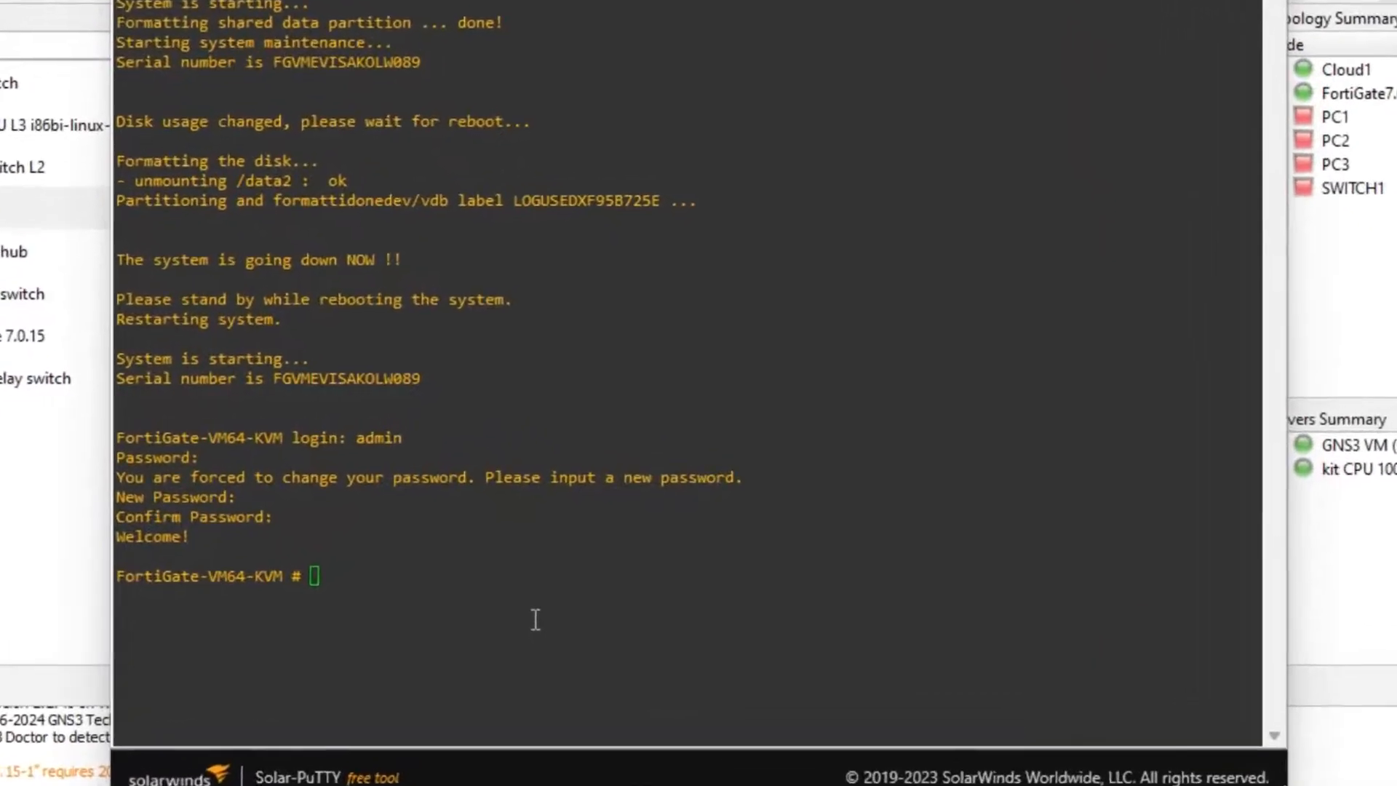
type("show s")
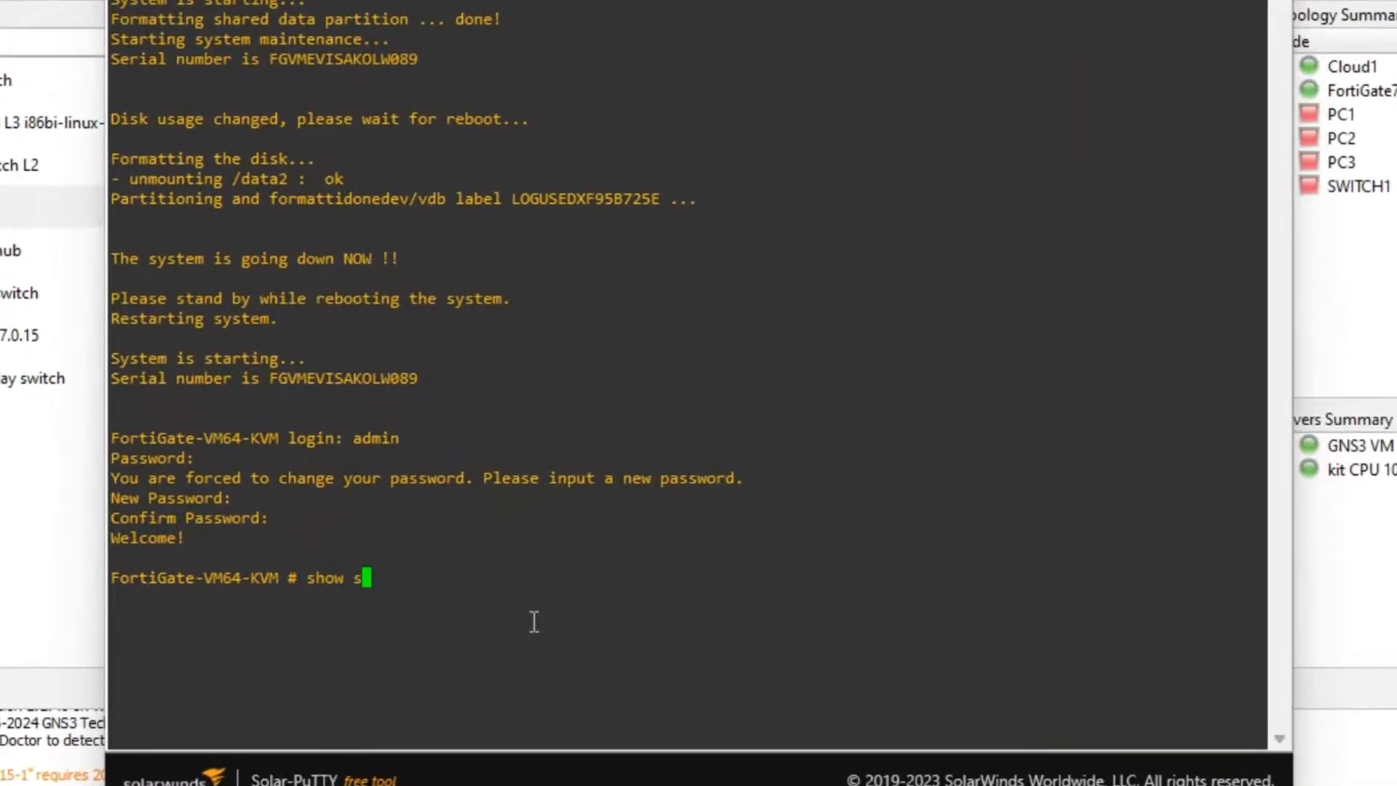
type("ystem interface")
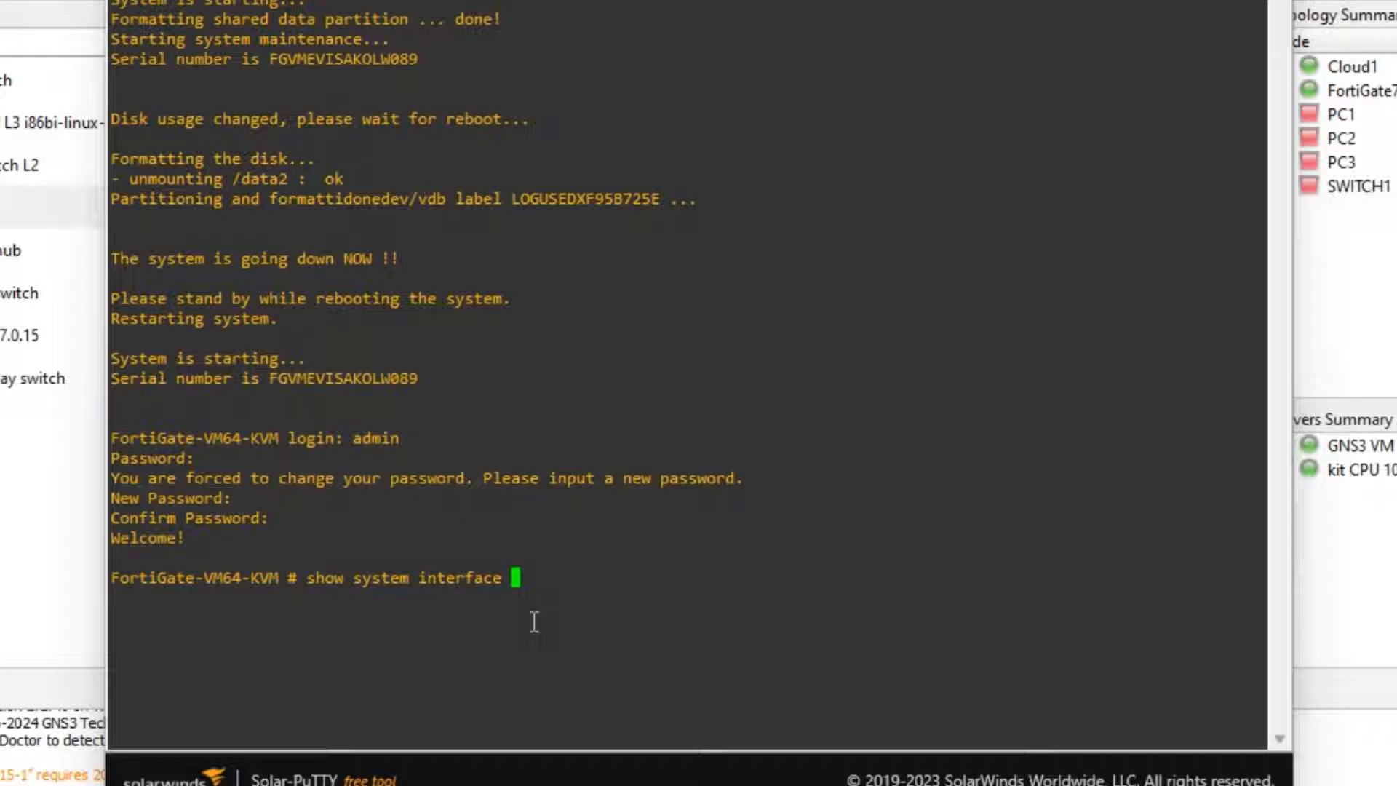
key("Return")
key("Up")
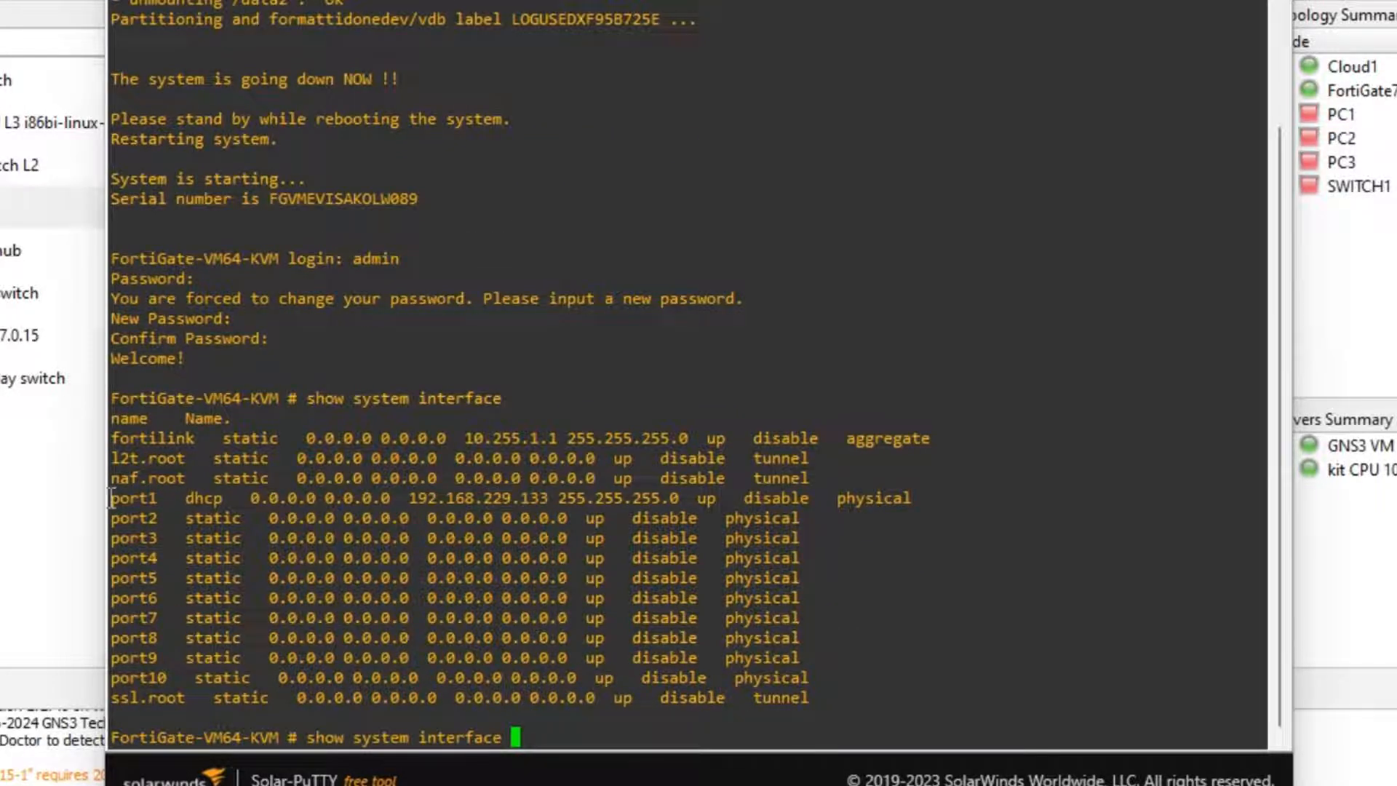
Copy port1's DHCP address 192.168.229.133 from the interface listing.
left_click_drag(111, 498, 228, 498)
left_click_drag(398, 498, 549, 497)
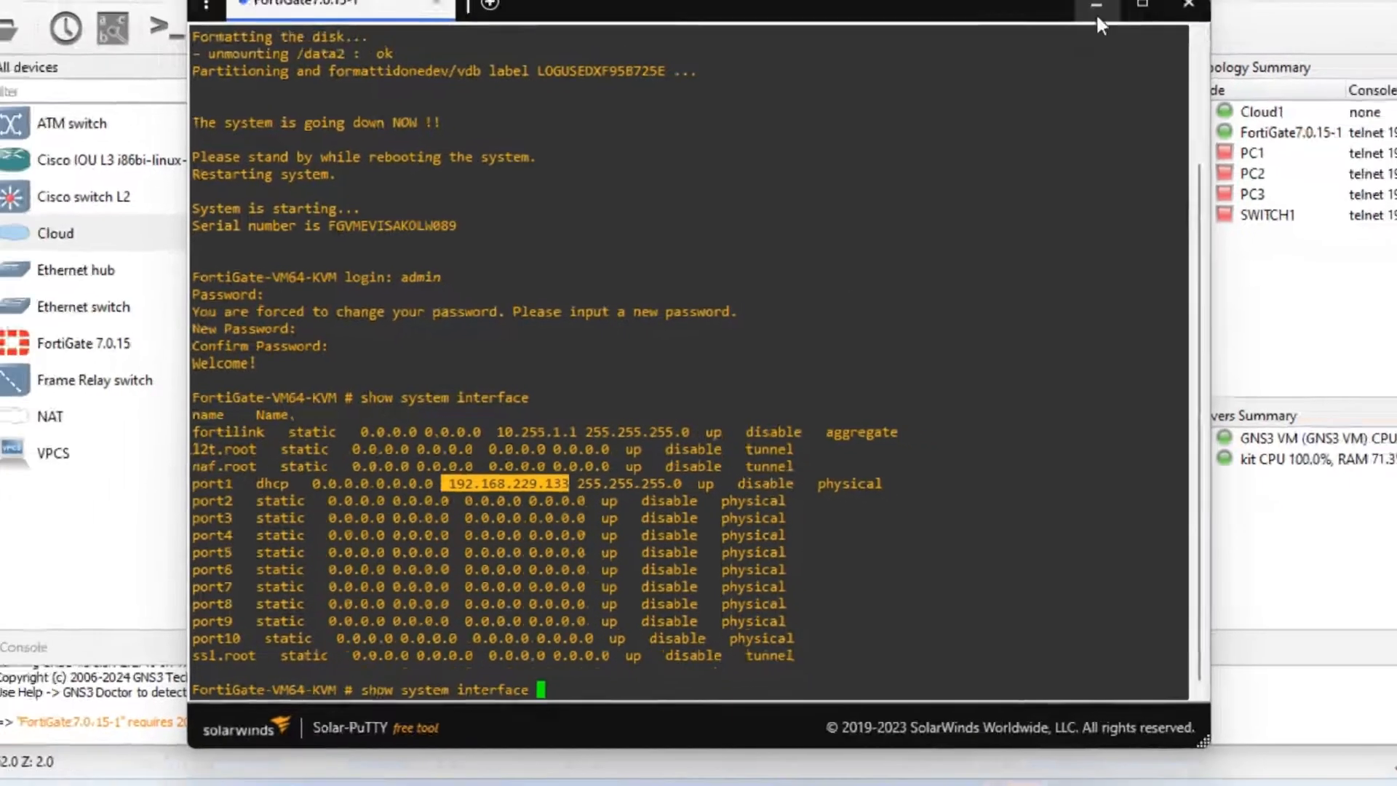
left_click(1096, 11)
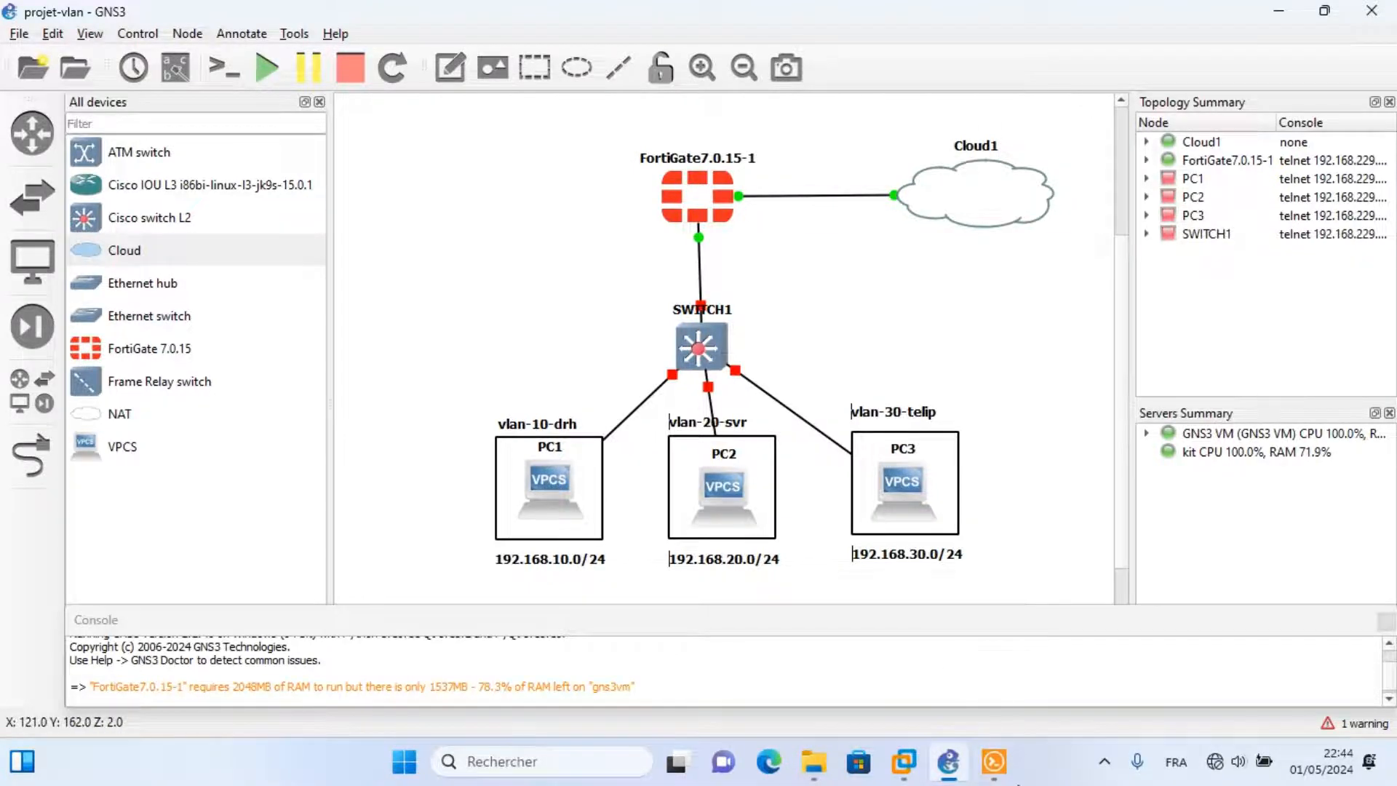
left_click(994, 761)
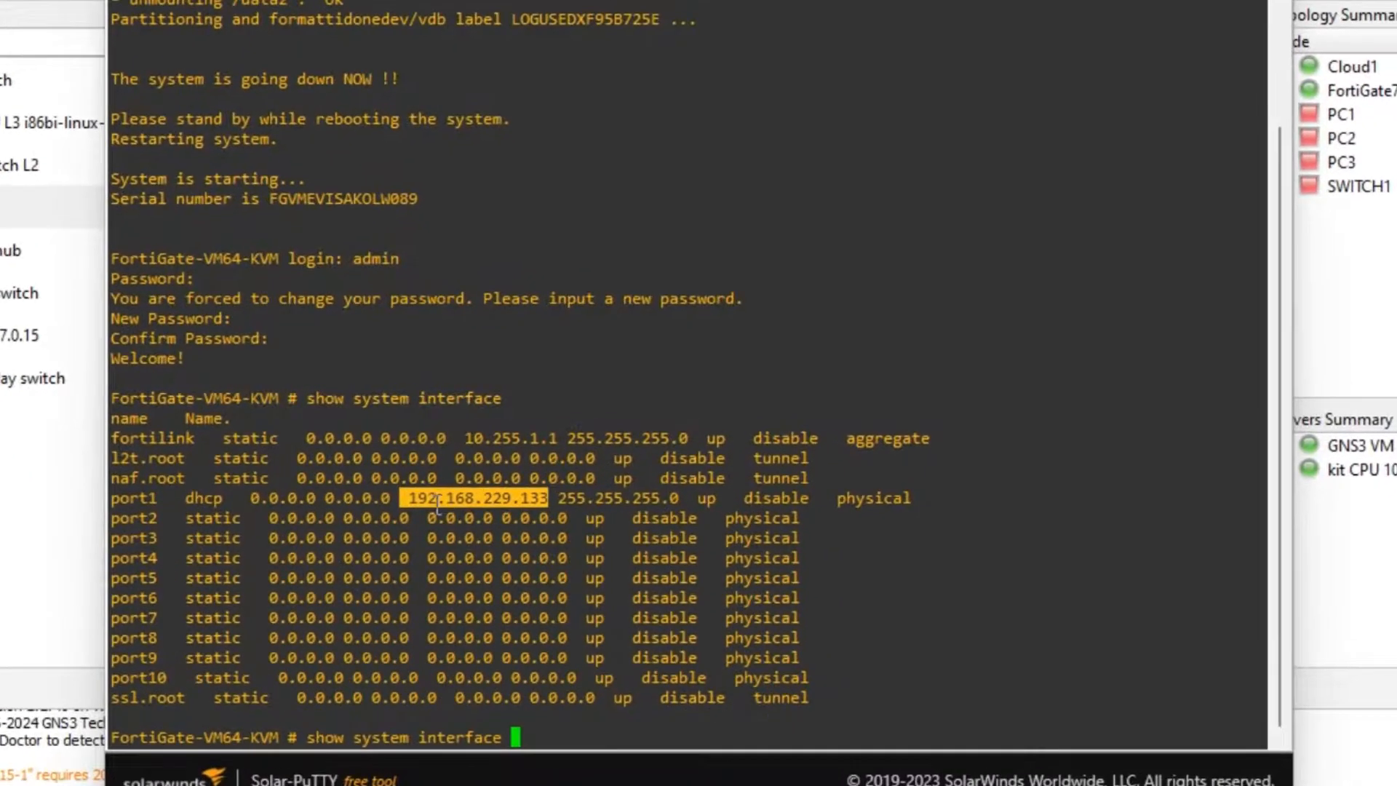
left_click_drag(409, 498, 549, 498)
key("ctrl+c")
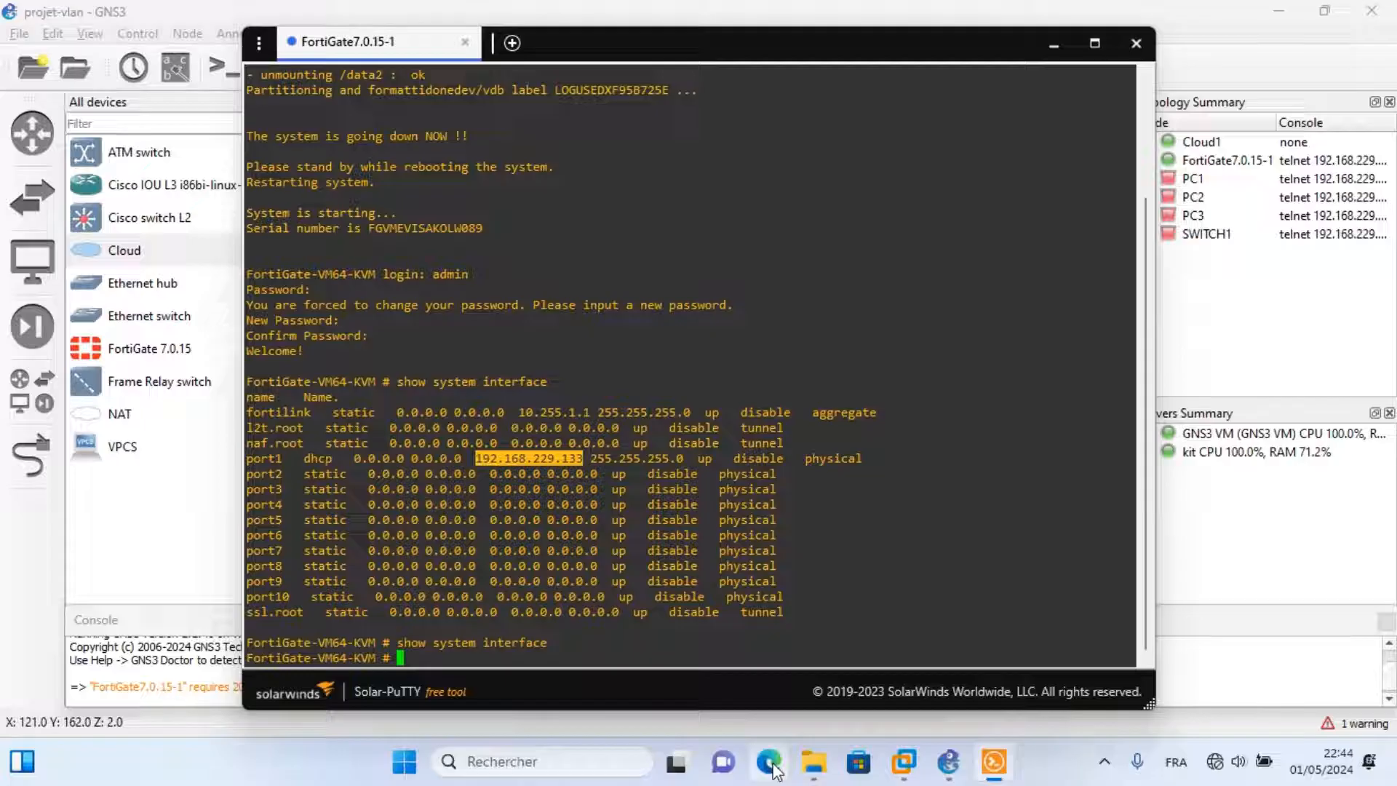
Launch Edge and load the FortiGate web page at 192.168.229.133.
left_click(775, 771)
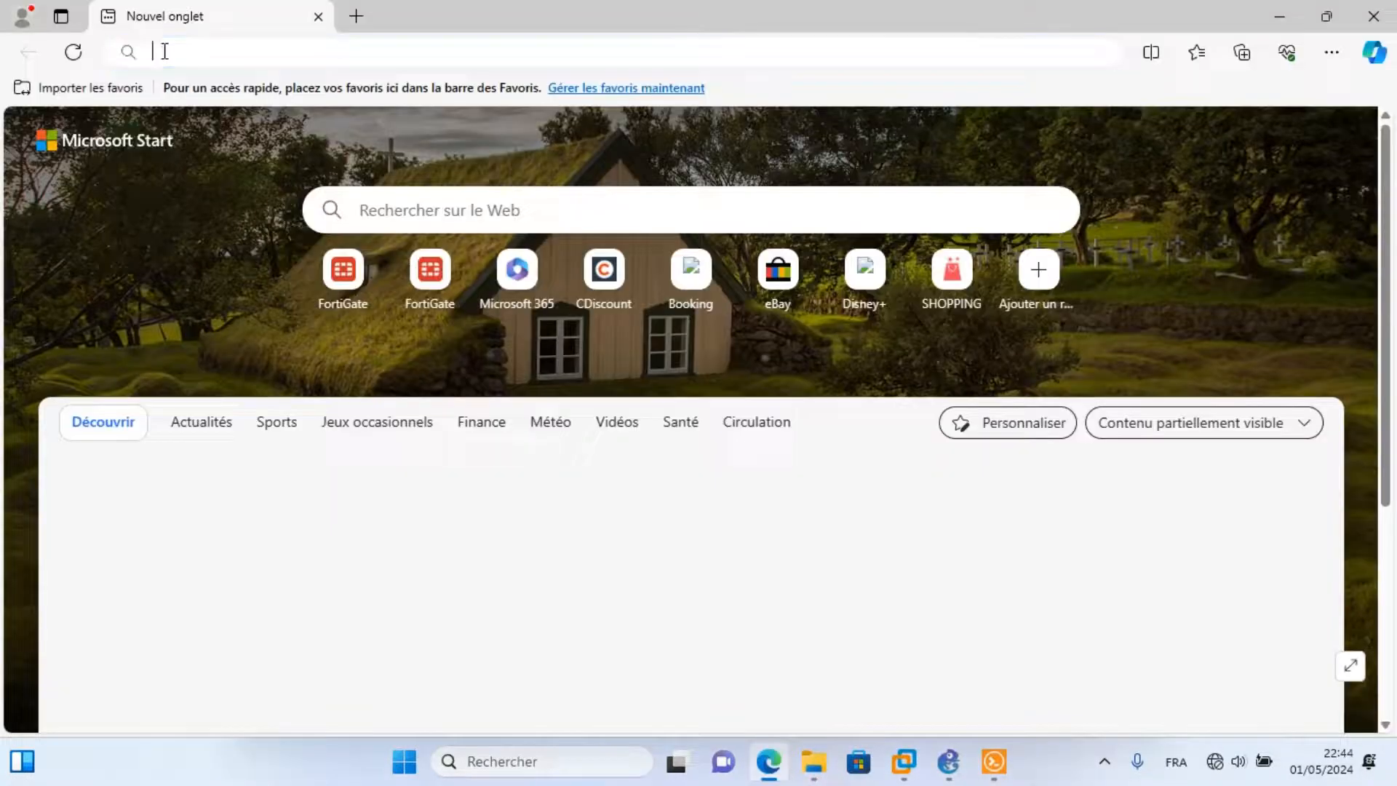
left_click(164, 50)
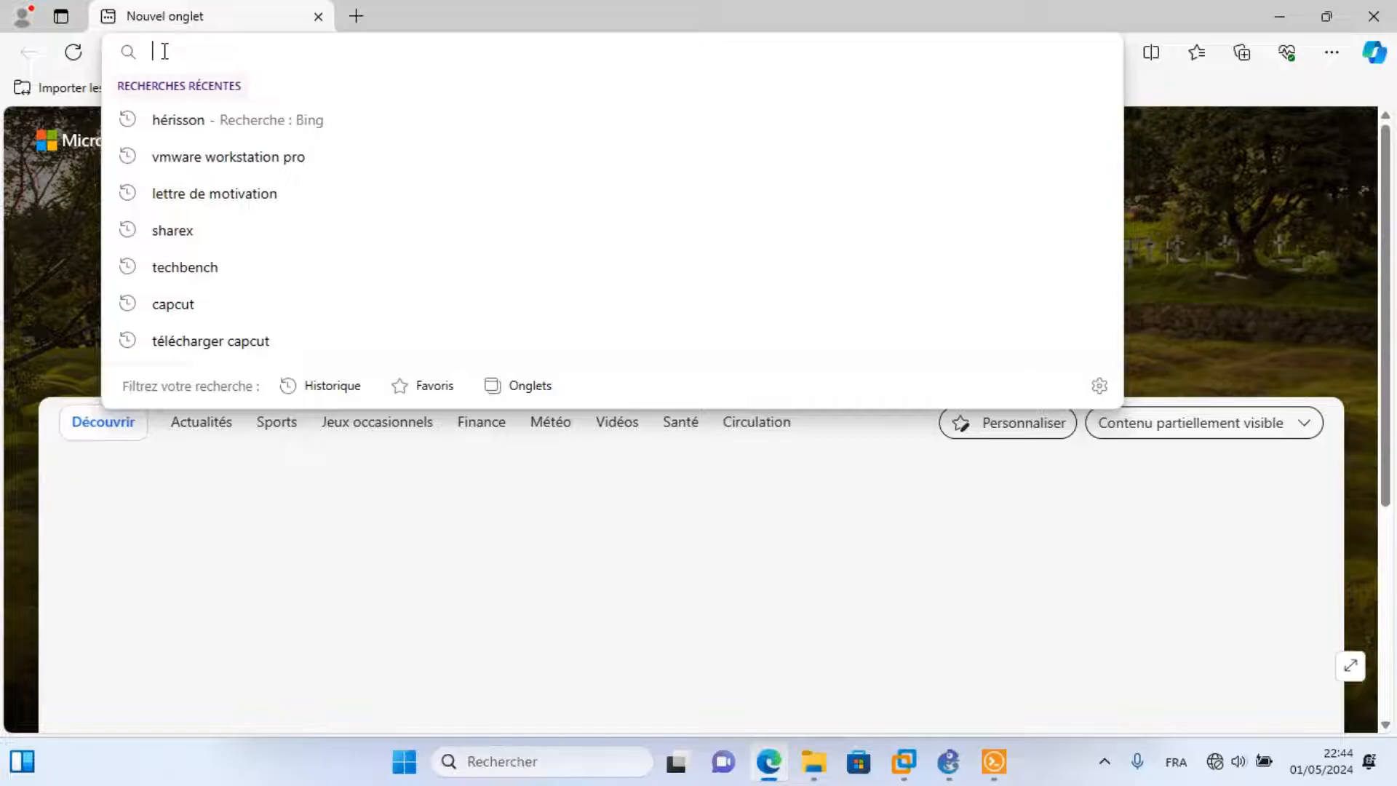
key("ctrl+v")
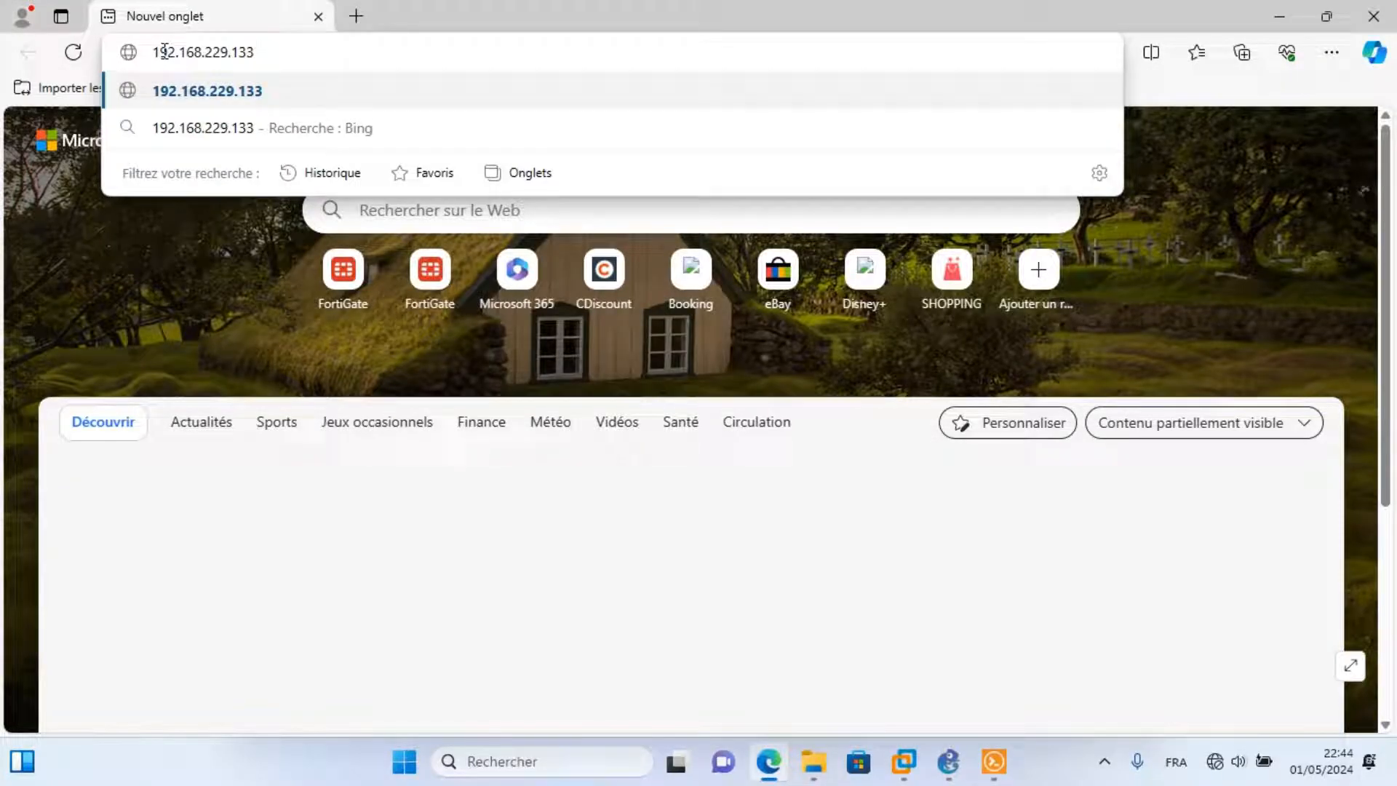
key("Return")
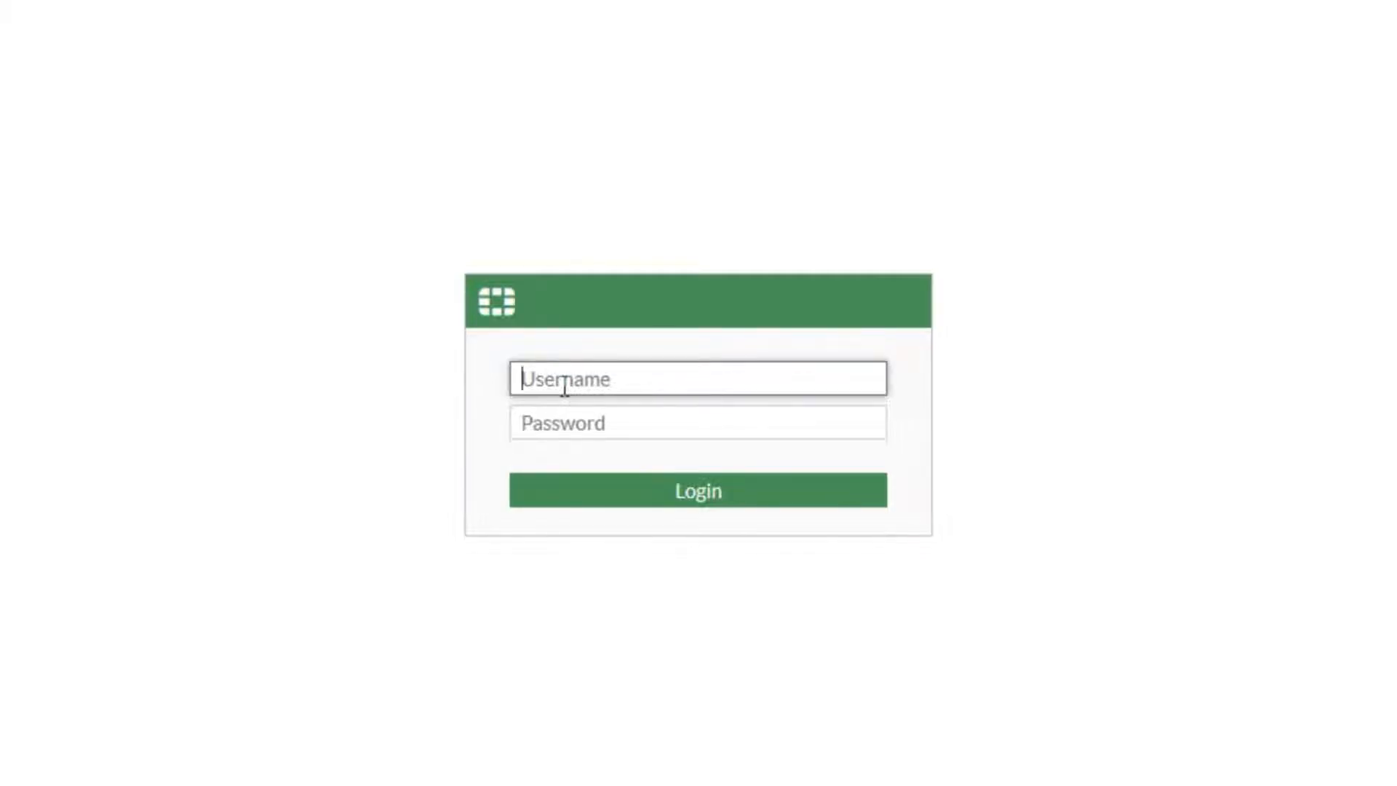
Log in with the admin account and password, postpone FortiGate Setup and dismiss the FortiOS 7.0.0 intro.
type("admin")
left_click(563, 423)
type("1234")
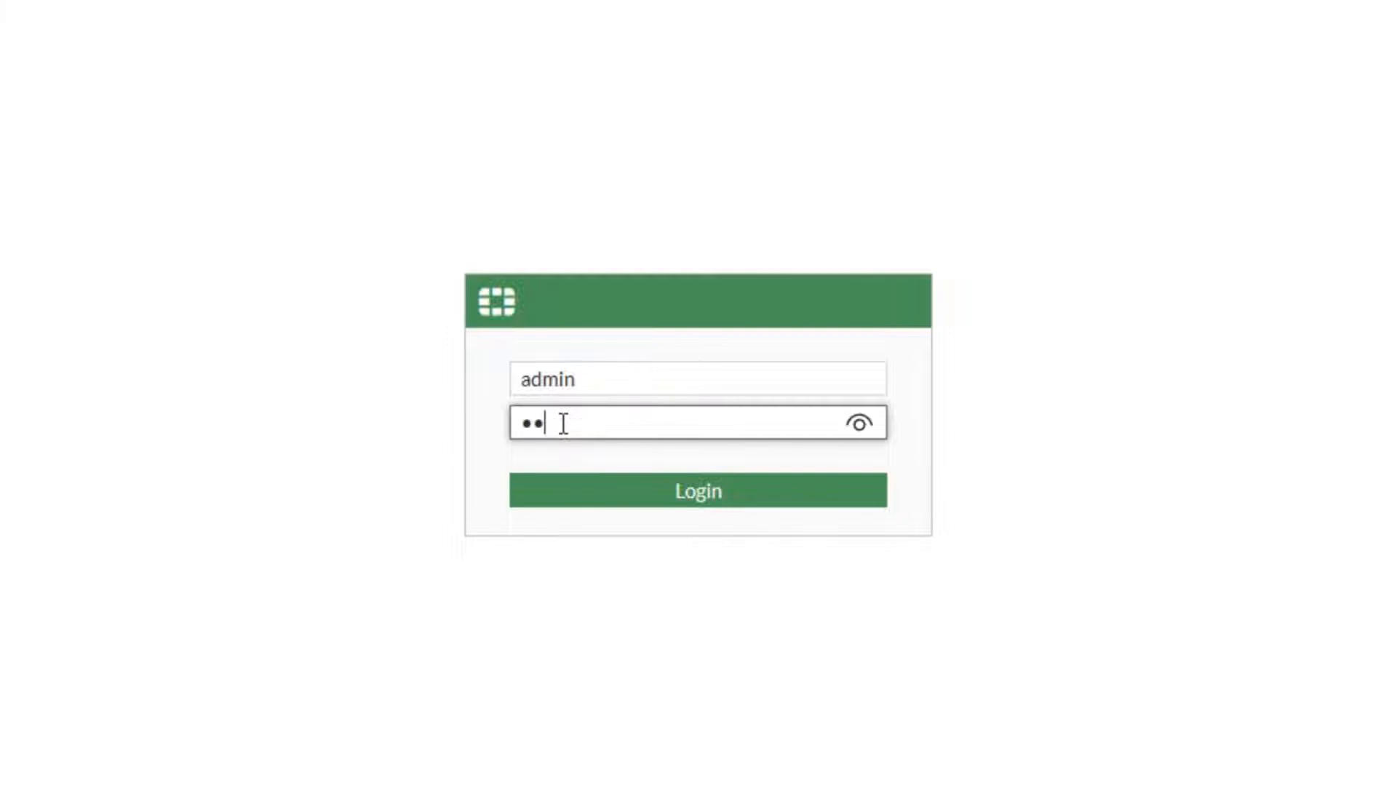
left_click(697, 497)
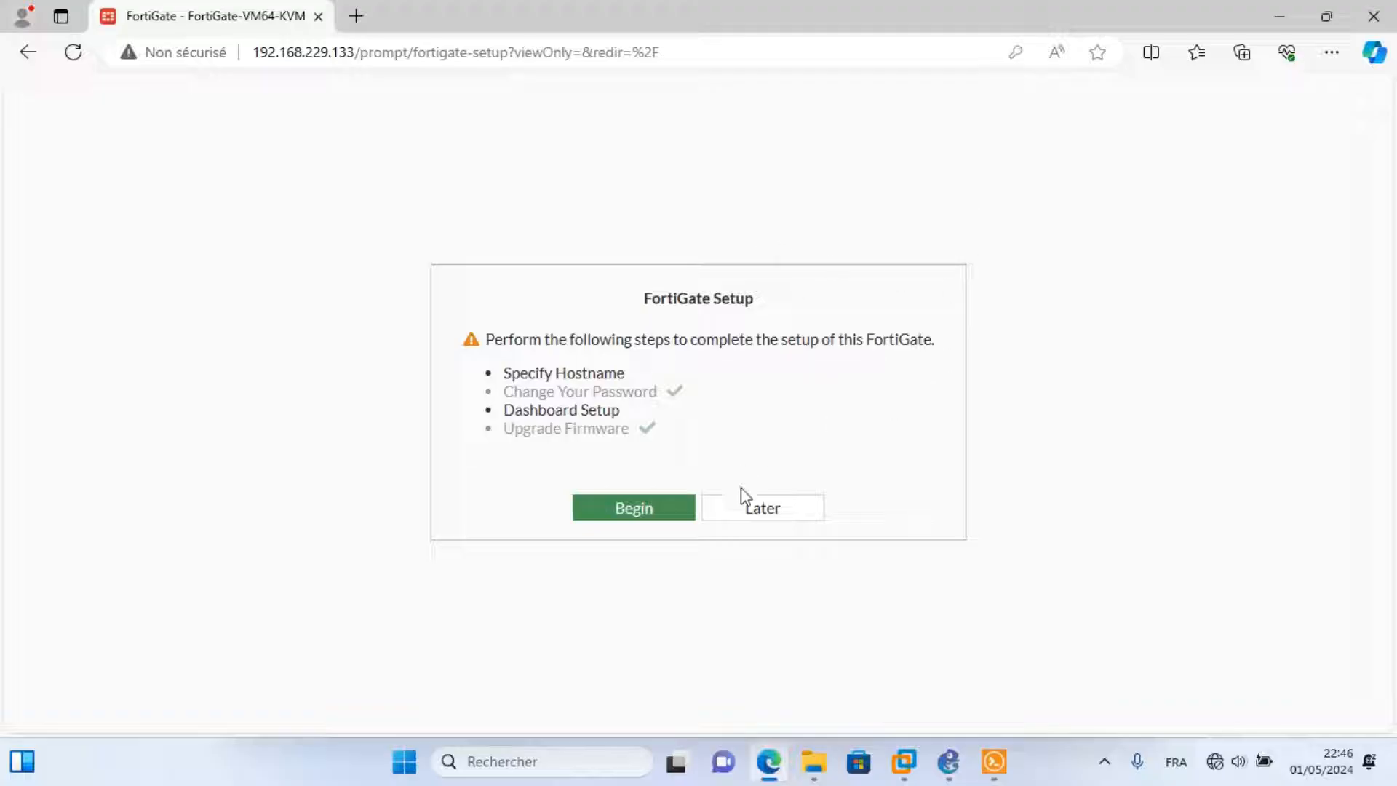
left_click(790, 529)
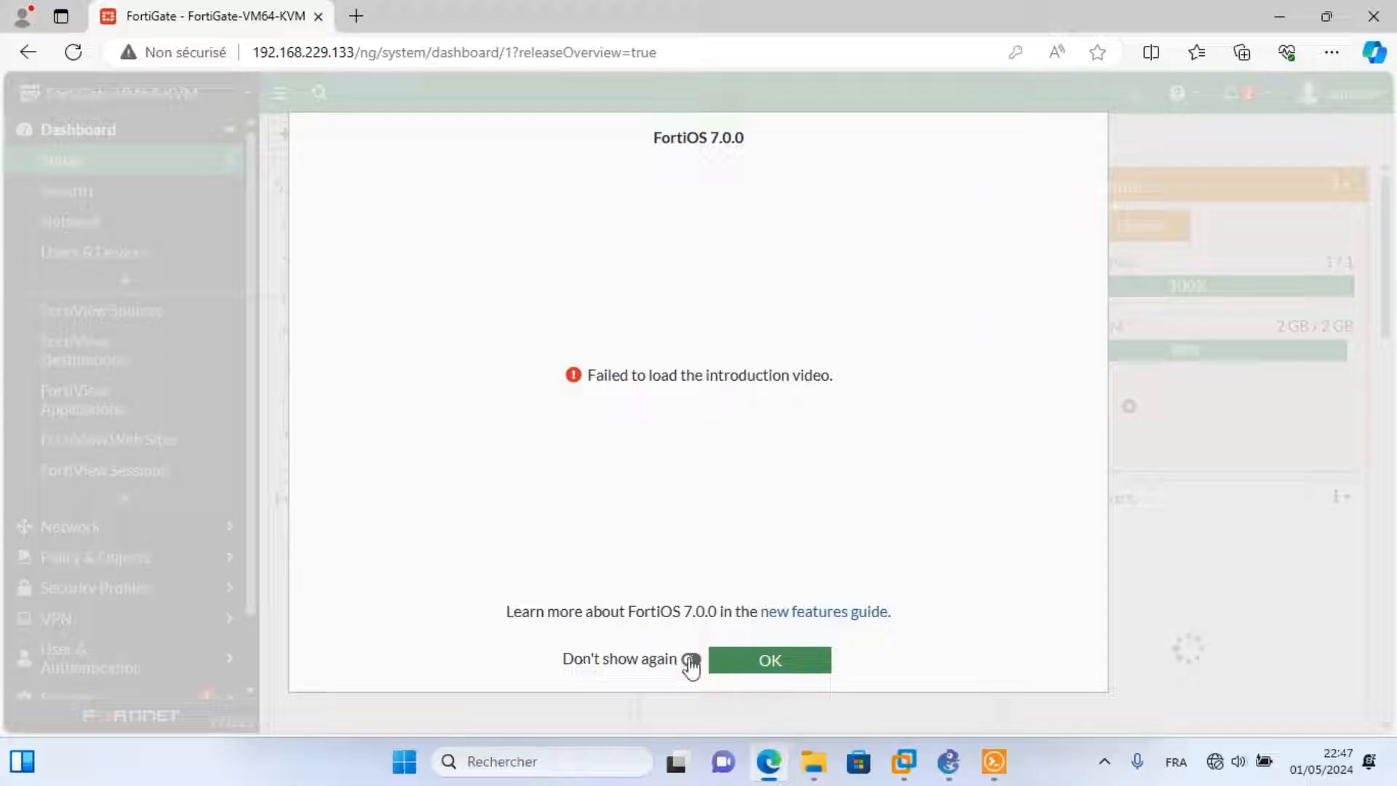
left_click(775, 676)
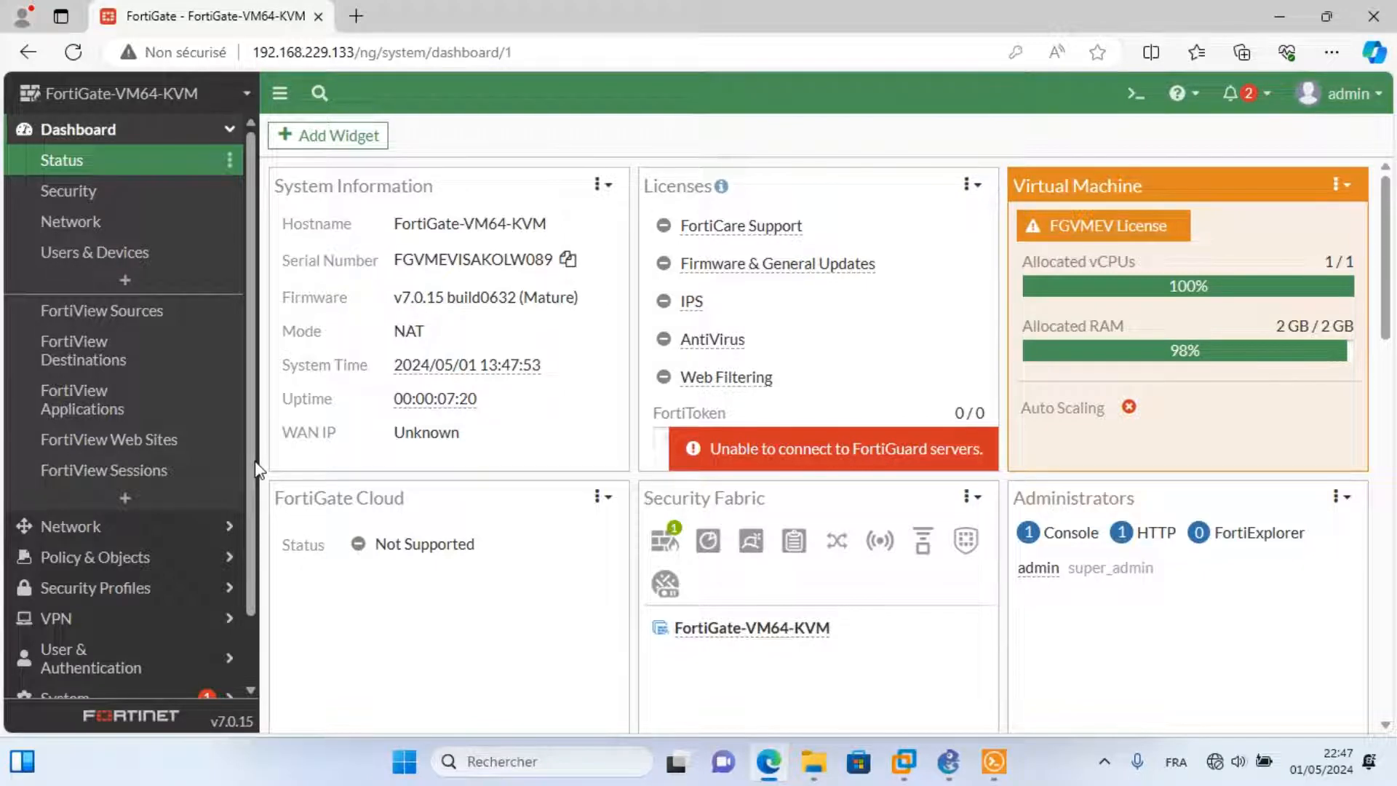
Go to Network > Interfaces and open port1 for editing.
left_click(121, 538)
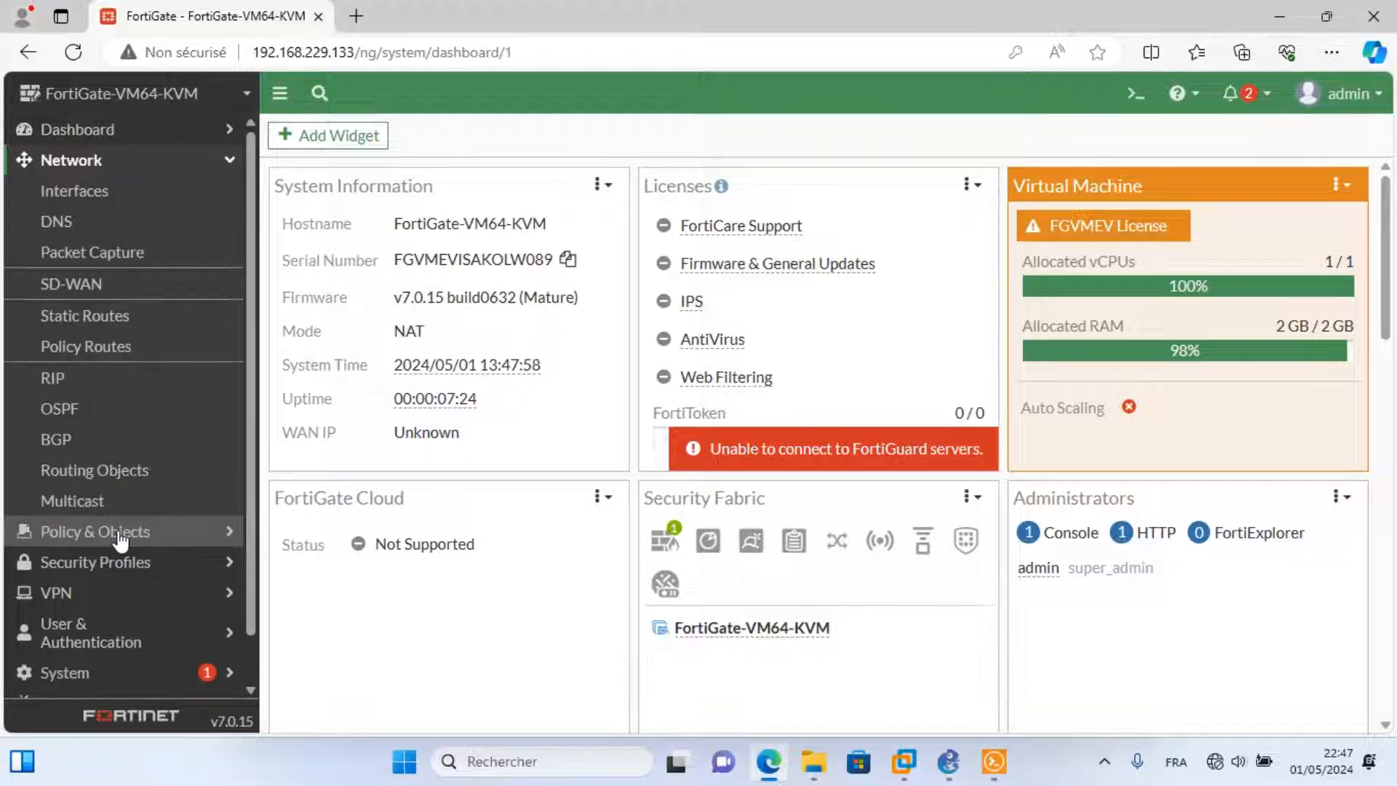
left_click(78, 192)
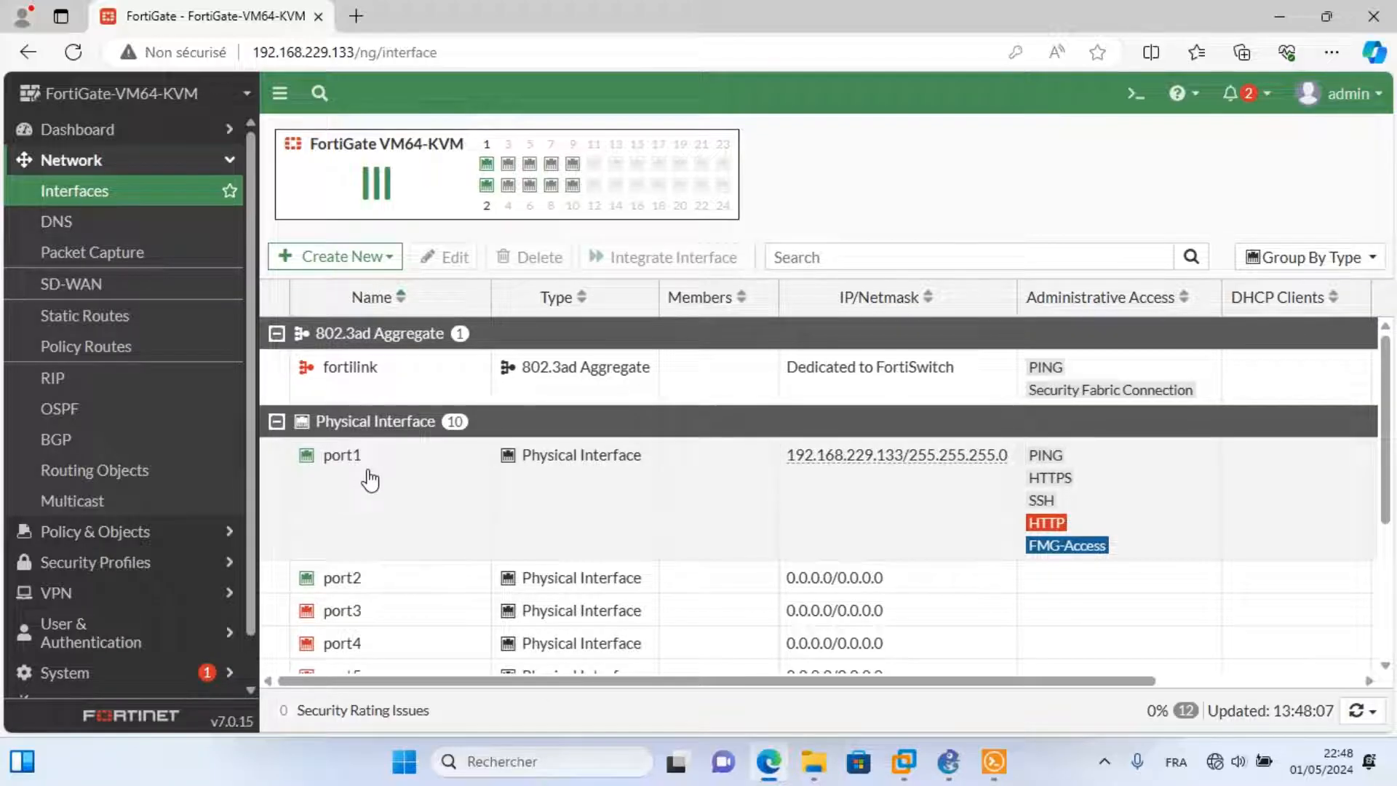
right_click(368, 470)
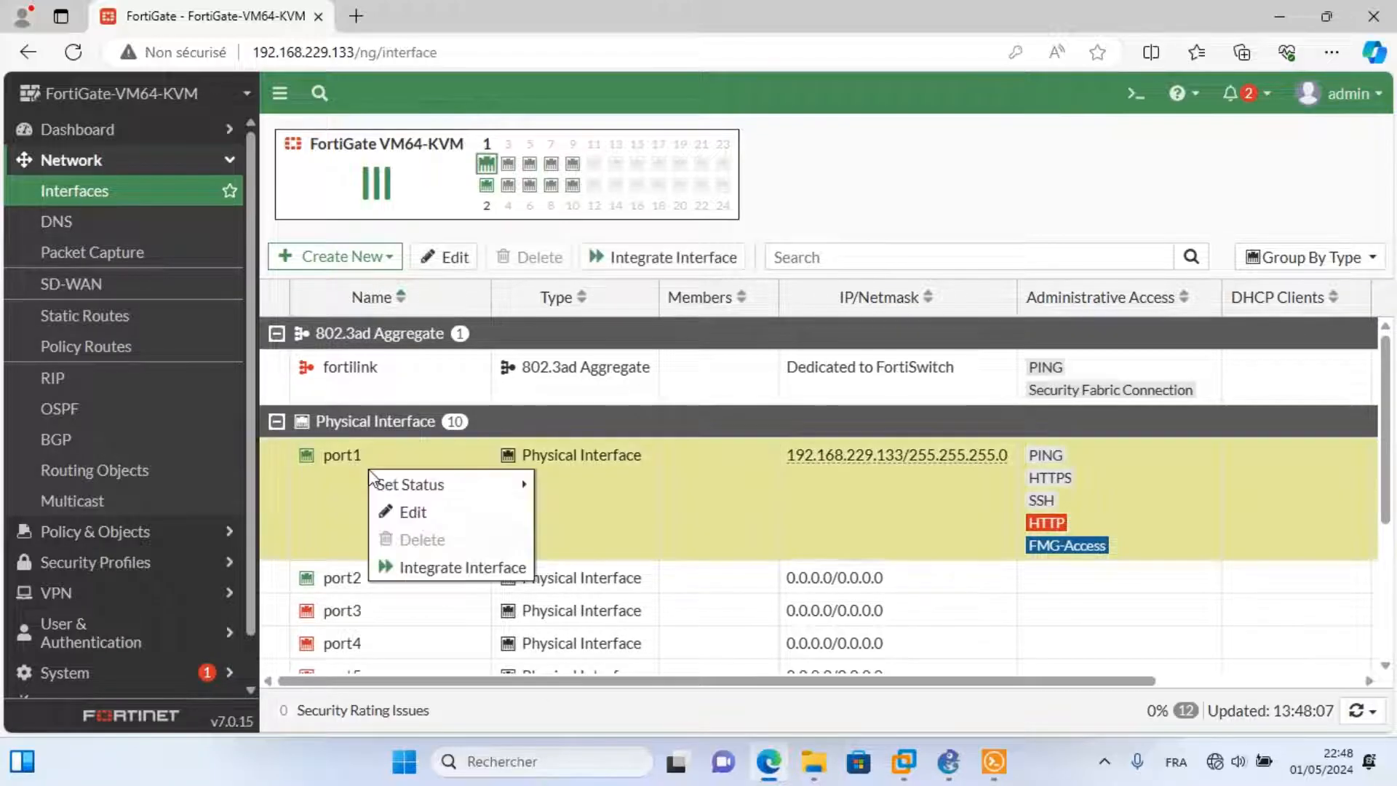
left_click(413, 513)
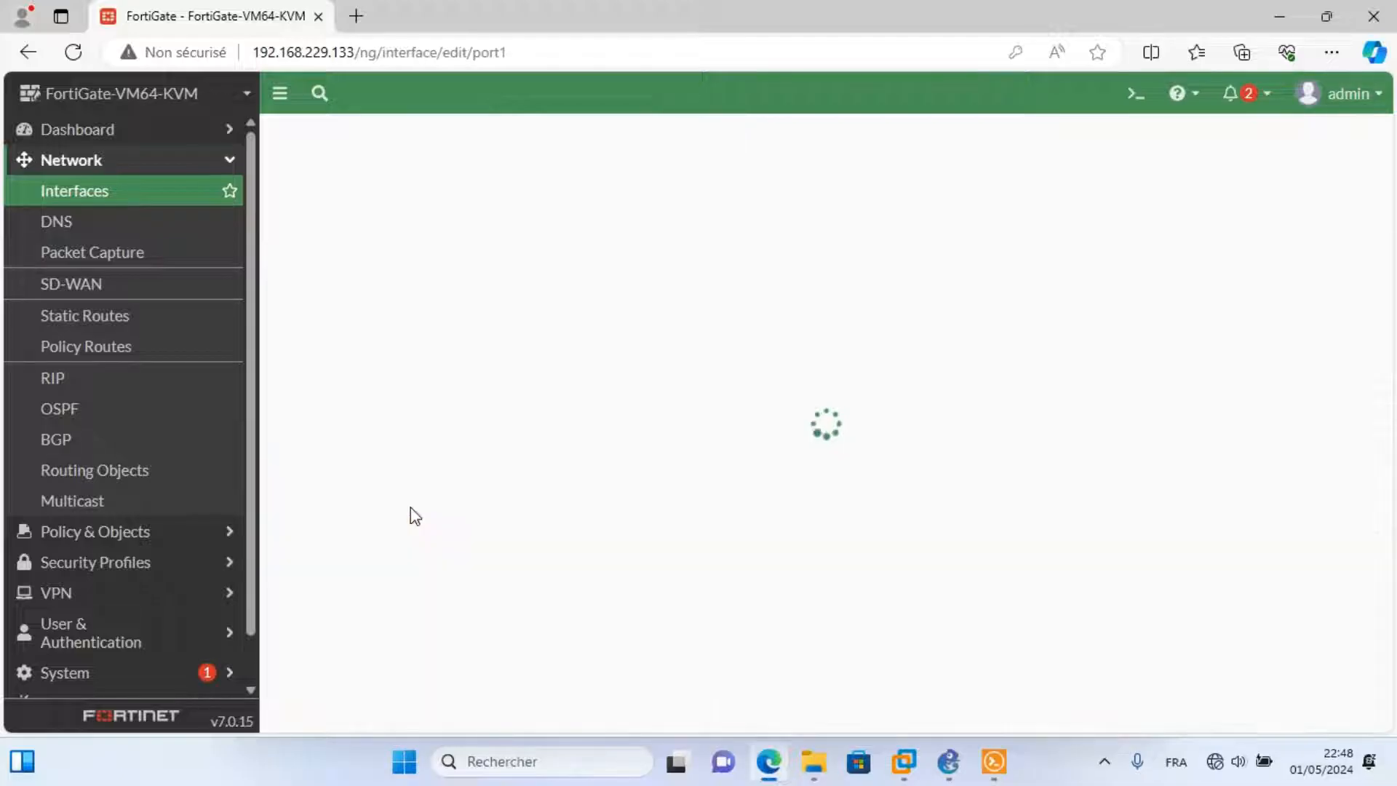
Give port1 the alias wan and the WAN role, then save it.
left_click(412, 205)
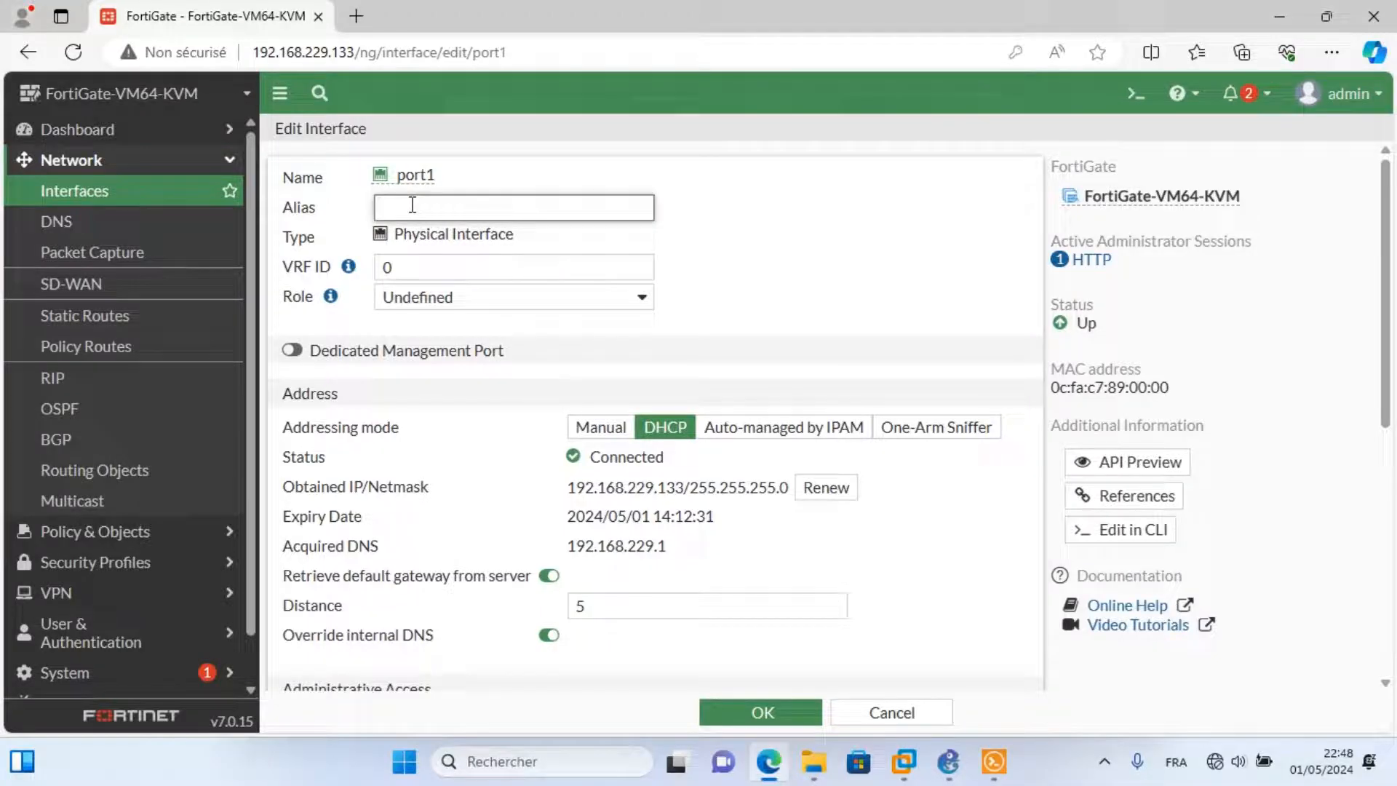
type("z")
key("BackSpace")
type("wn")
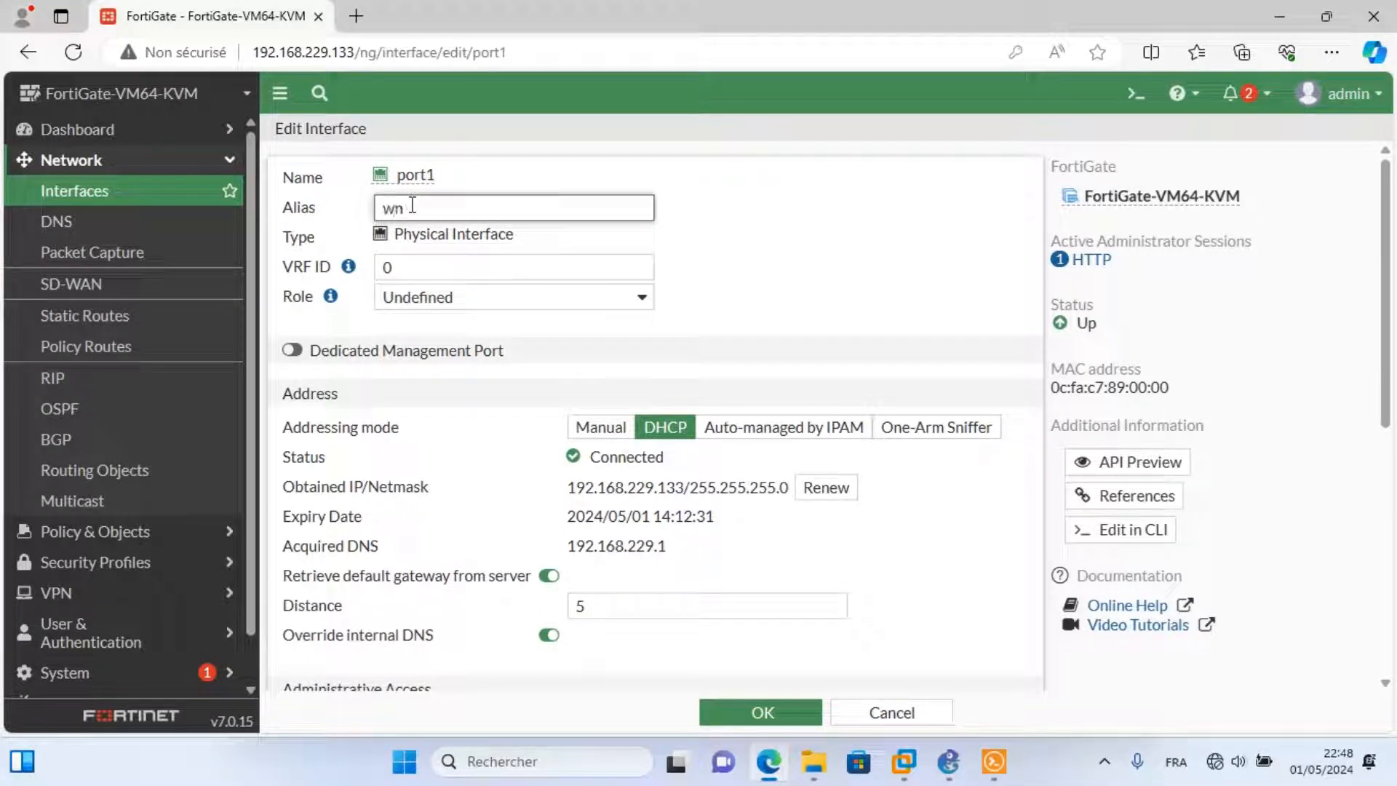
type("n")
left_click(601, 518)
left_click_drag(575, 487, 704, 515)
left_click(611, 515)
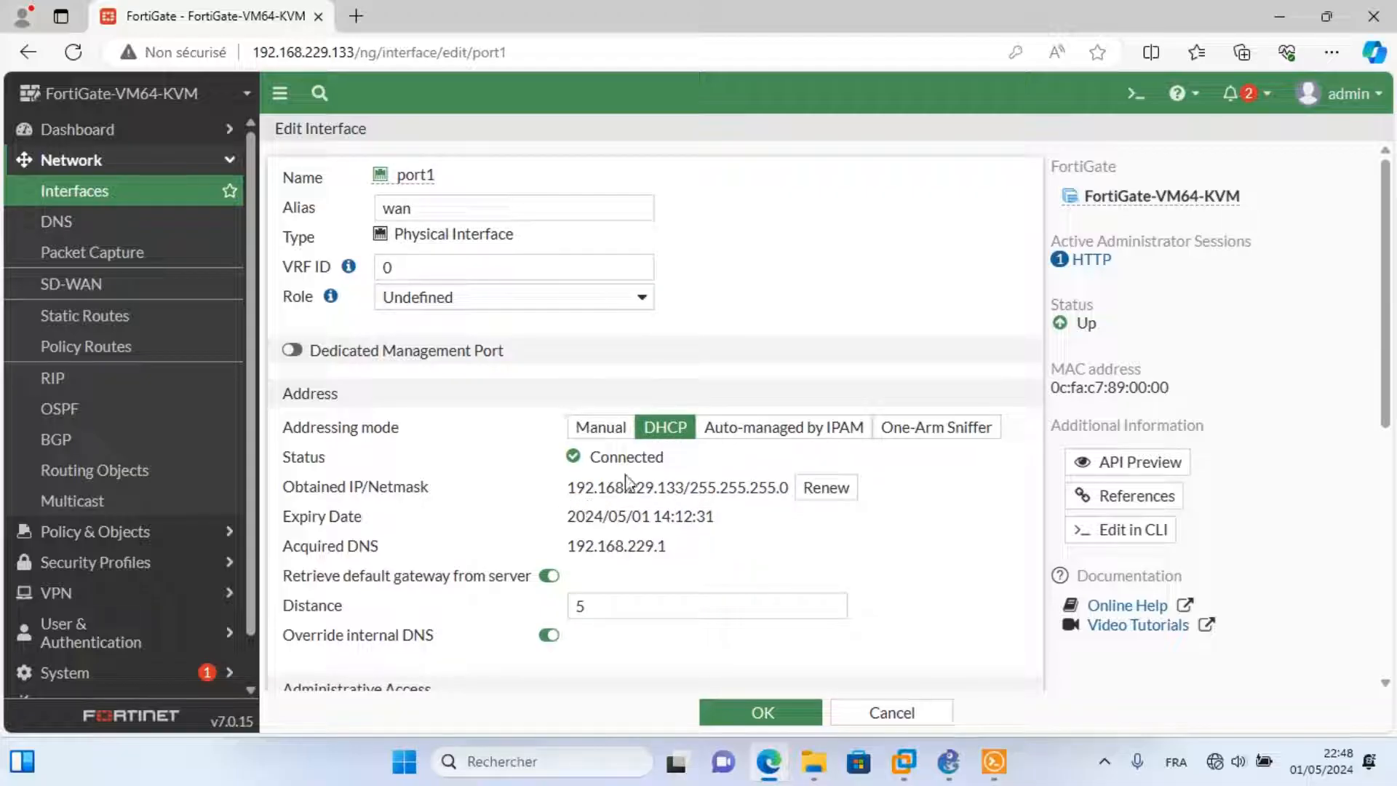
left_click(547, 304)
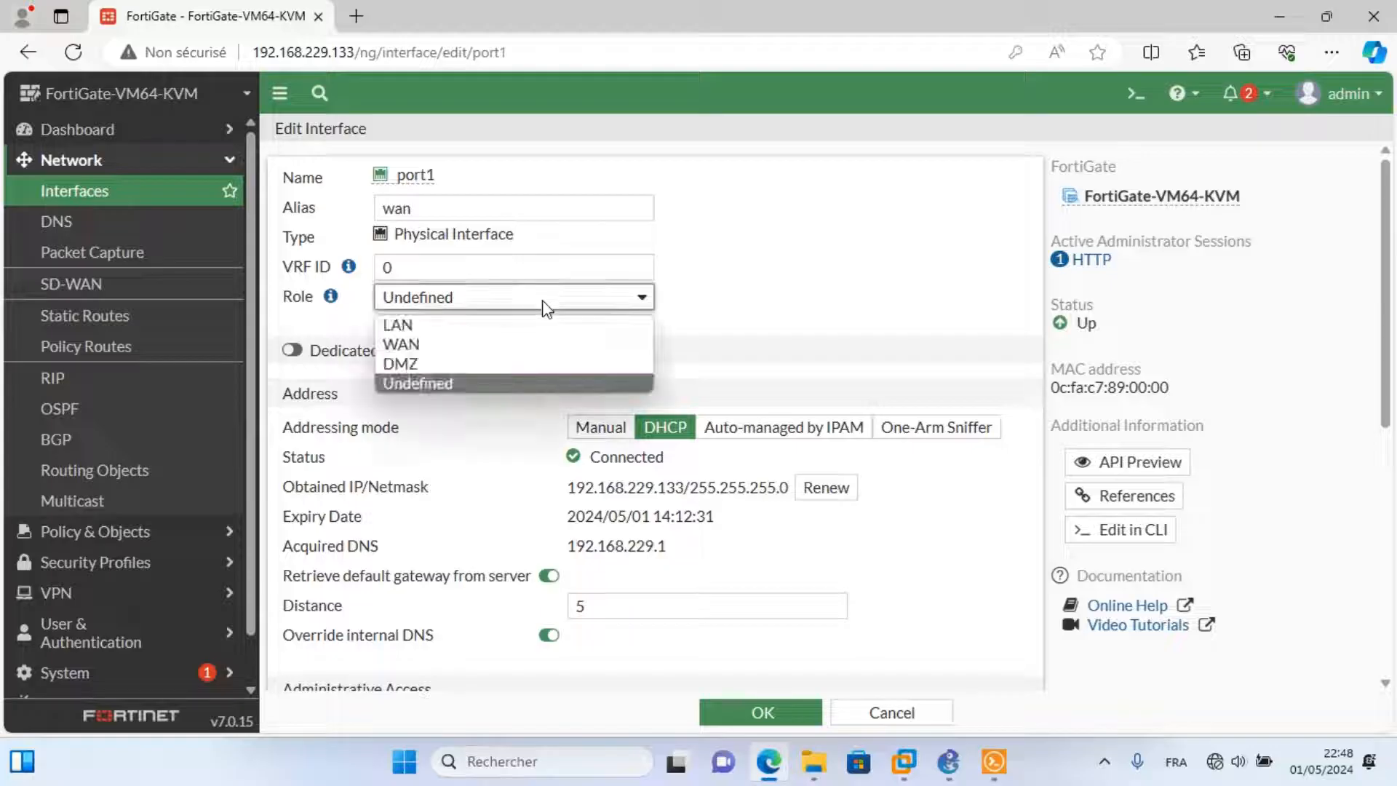
key("Escape")
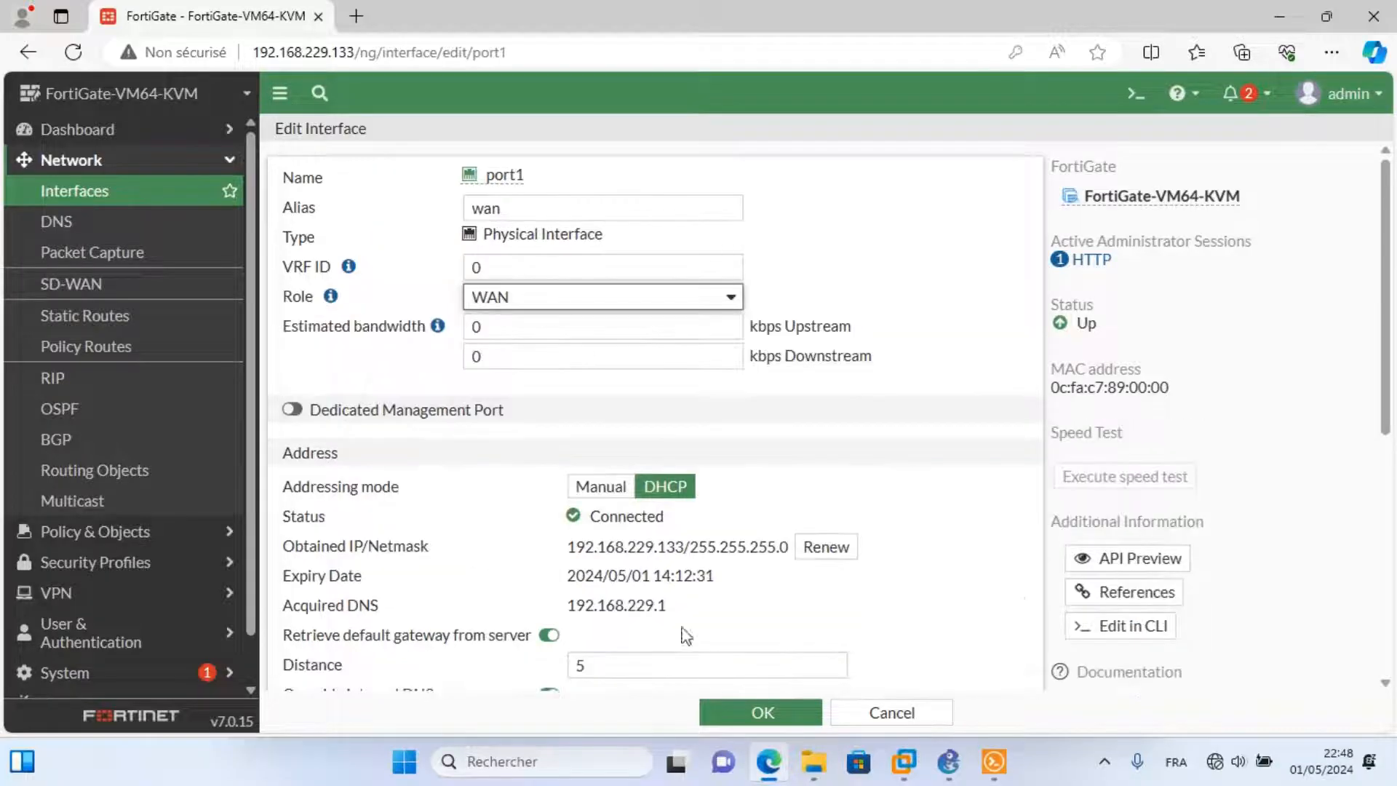
left_click_drag(1385, 406, 1385, 549)
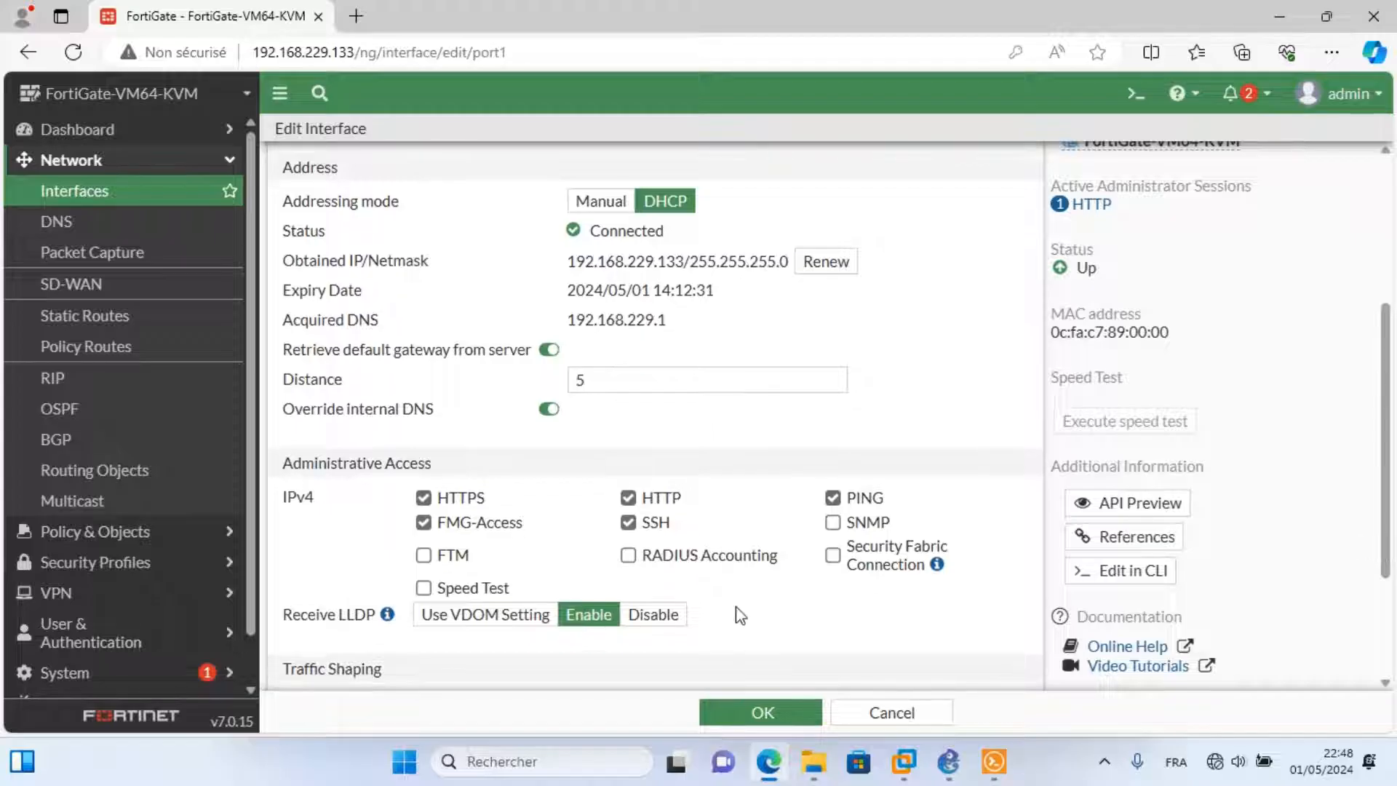
left_click(762, 713)
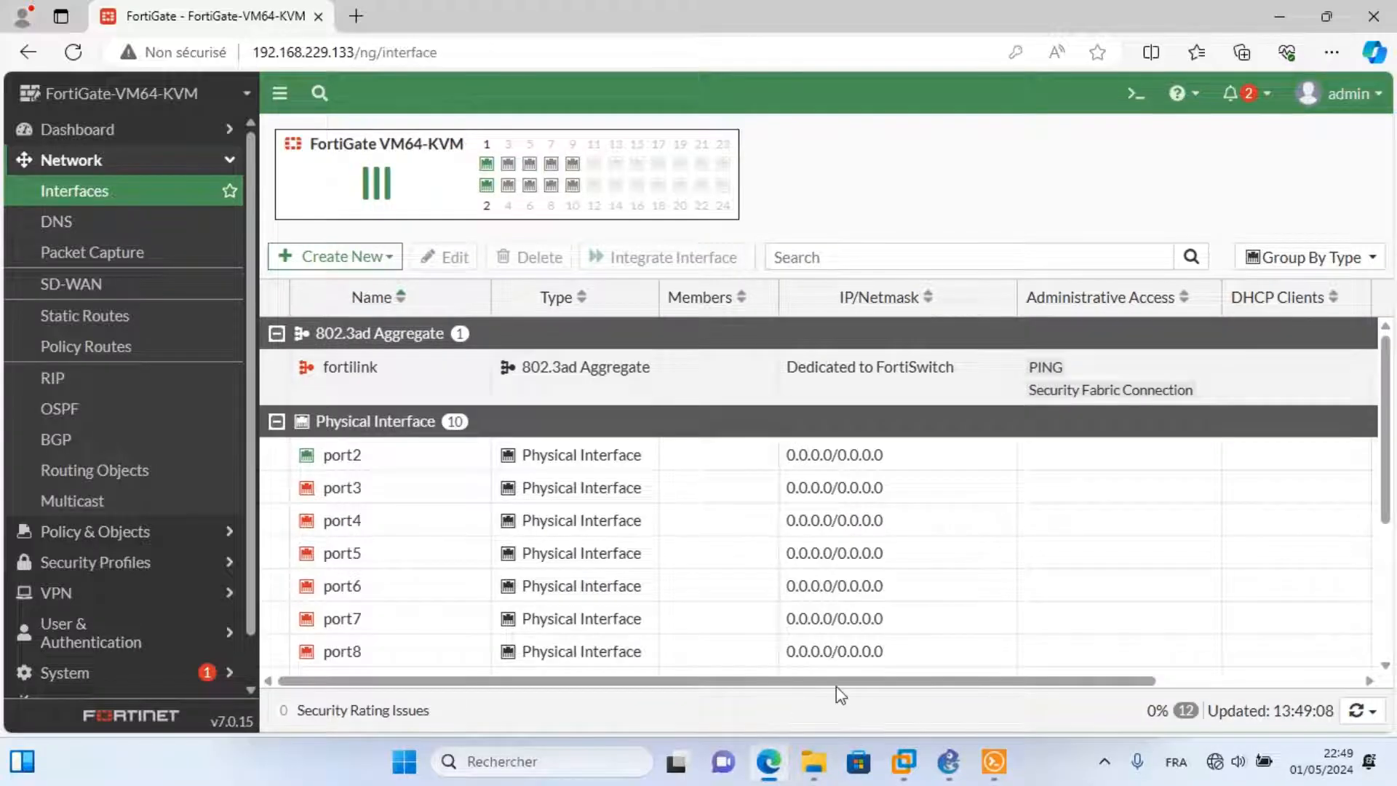
Select port2, check the GNS3 topology, then bring up the Create New options on Interfaces.
left_click(355, 464)
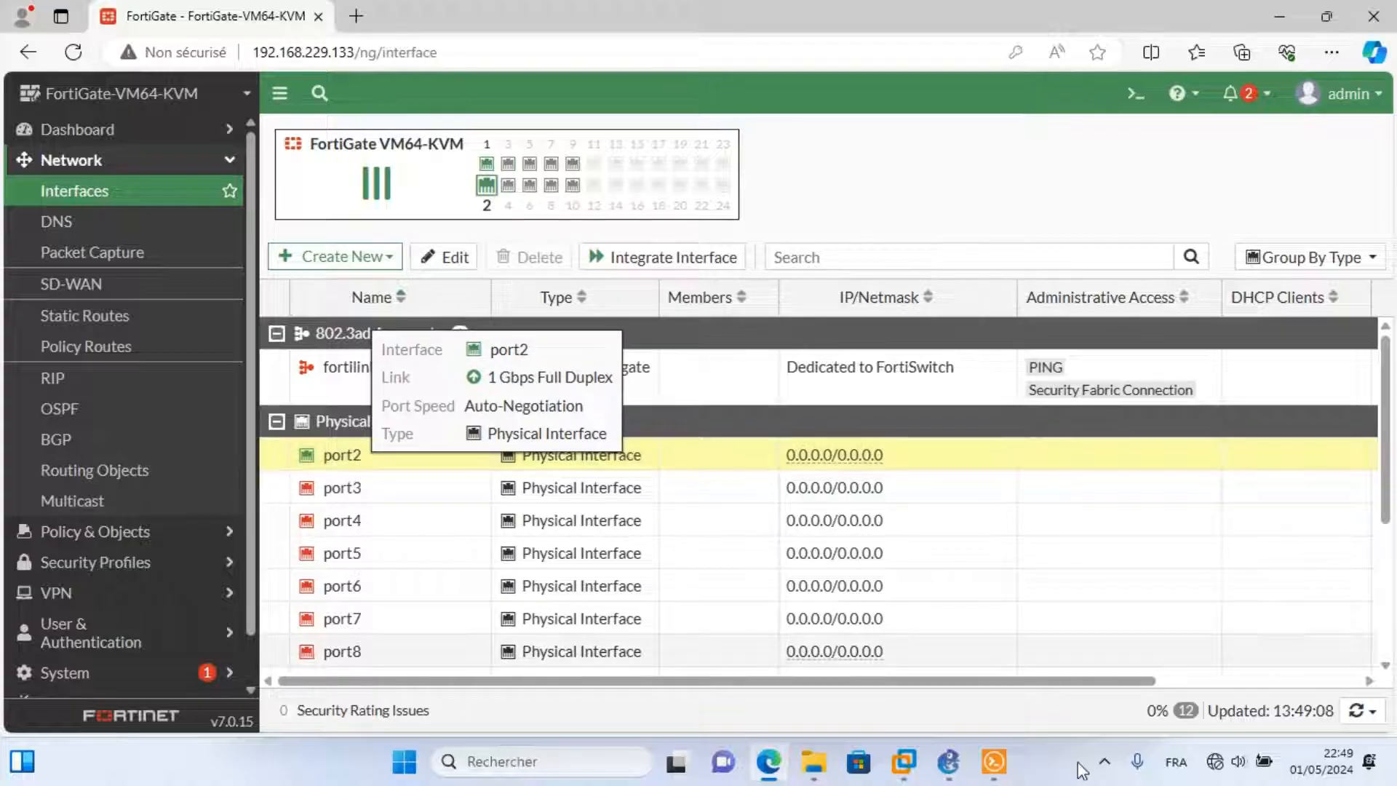
left_click(948, 761)
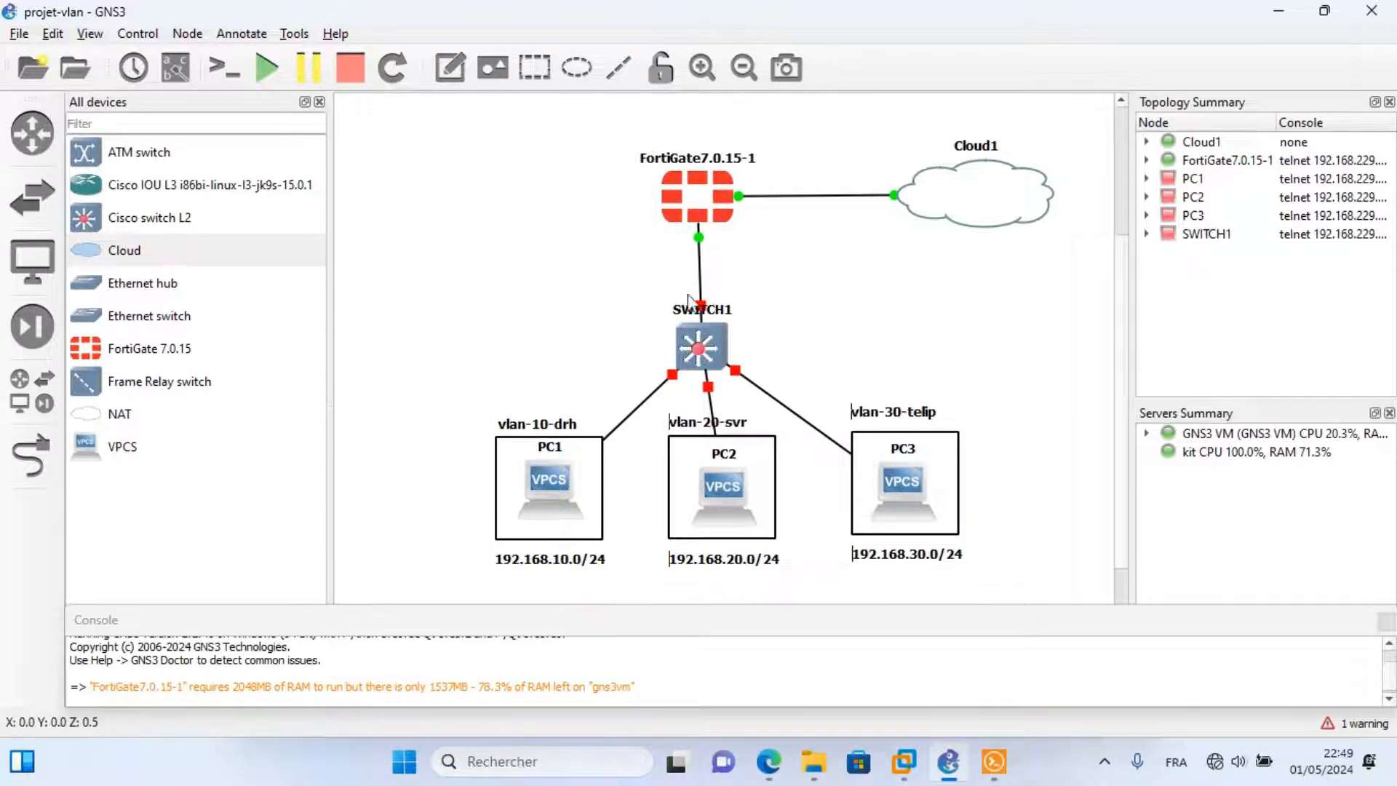
left_click(772, 762)
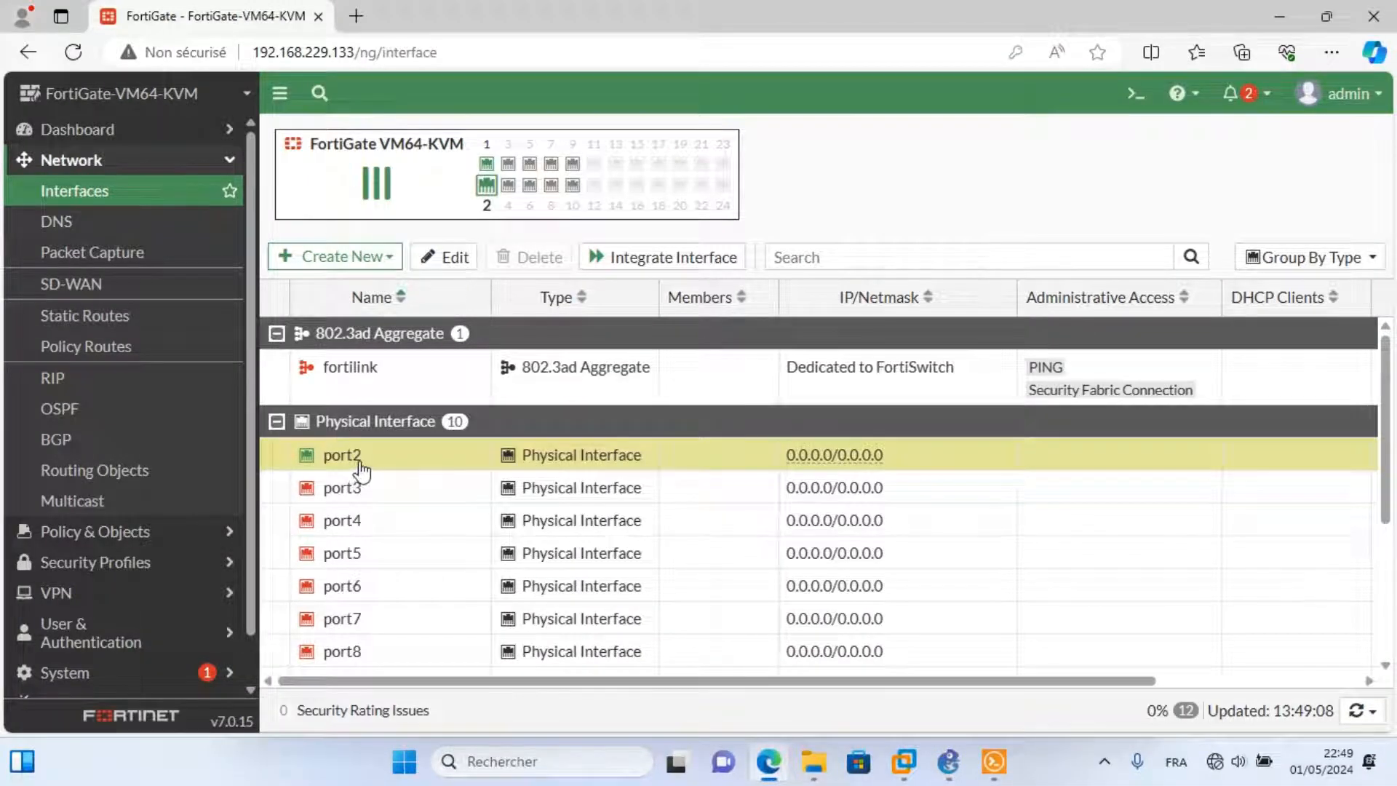
left_click(305, 259)
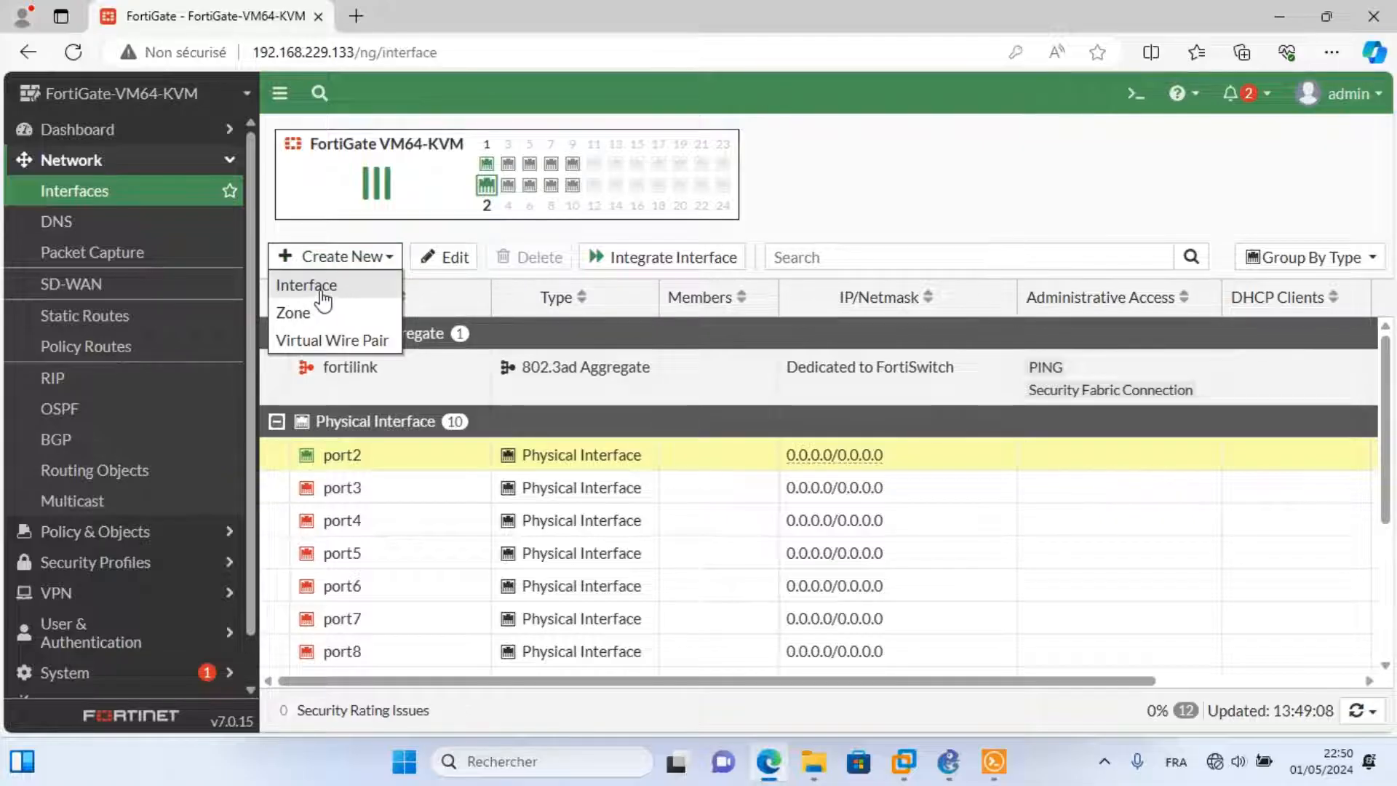
Start a new interface named drh with alias drh and parent interface port2.
left_click(323, 301)
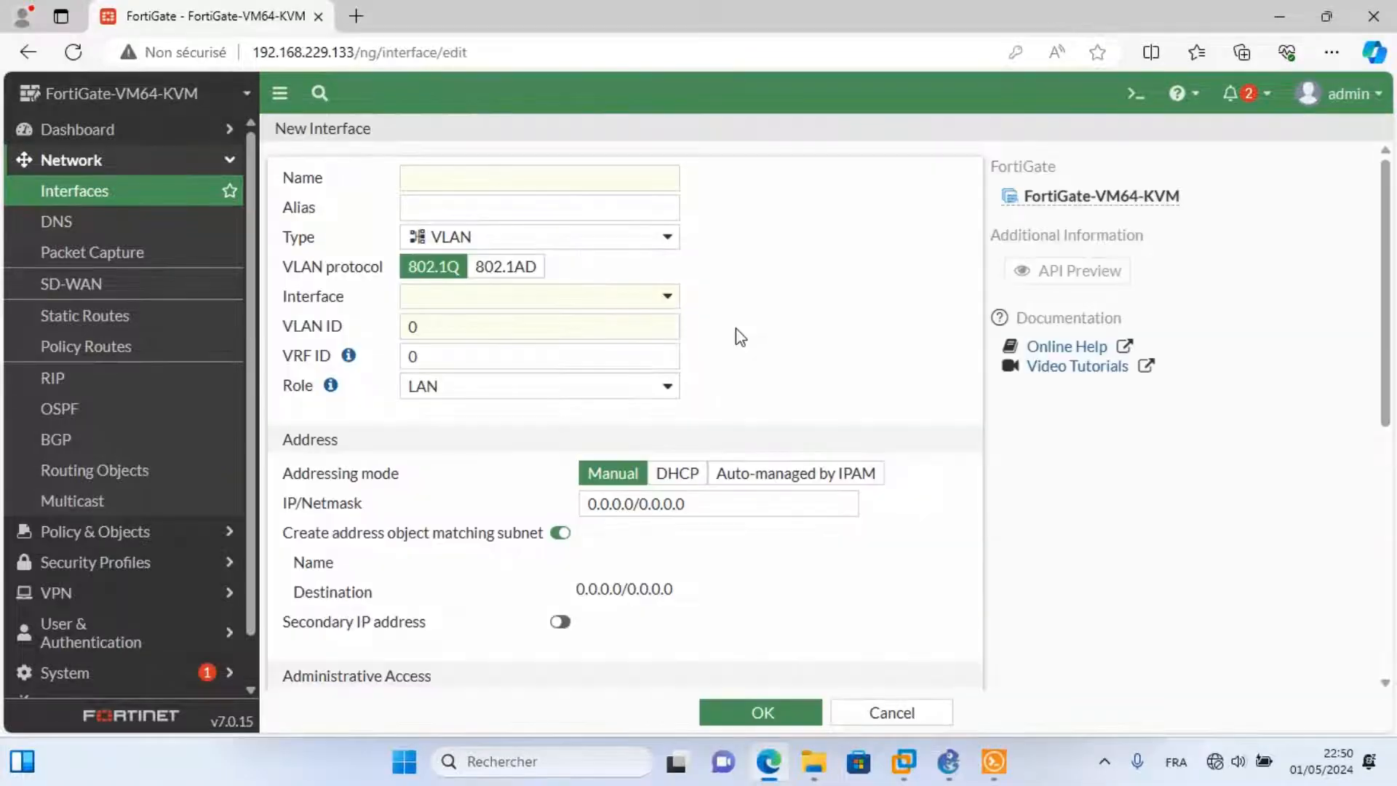
left_click(436, 179)
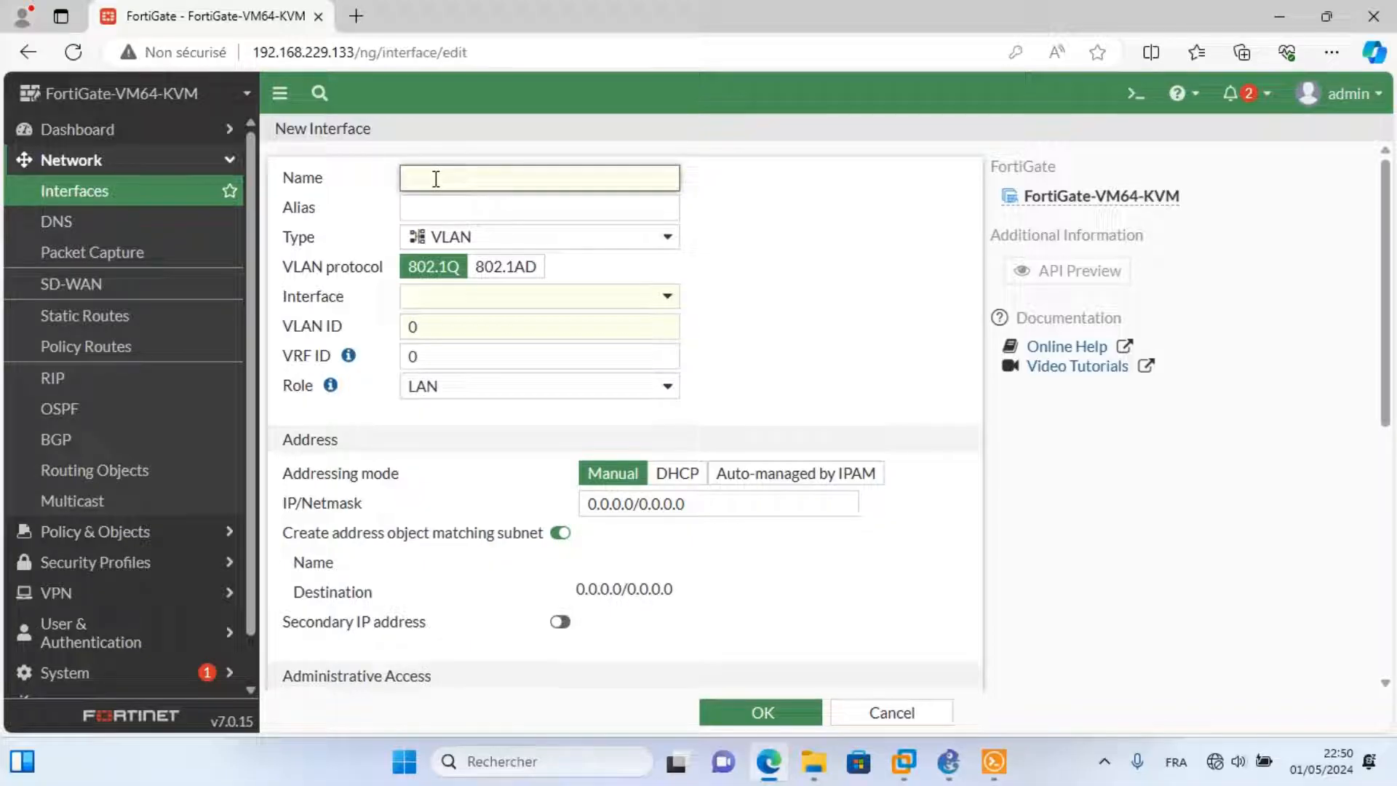
type("drh")
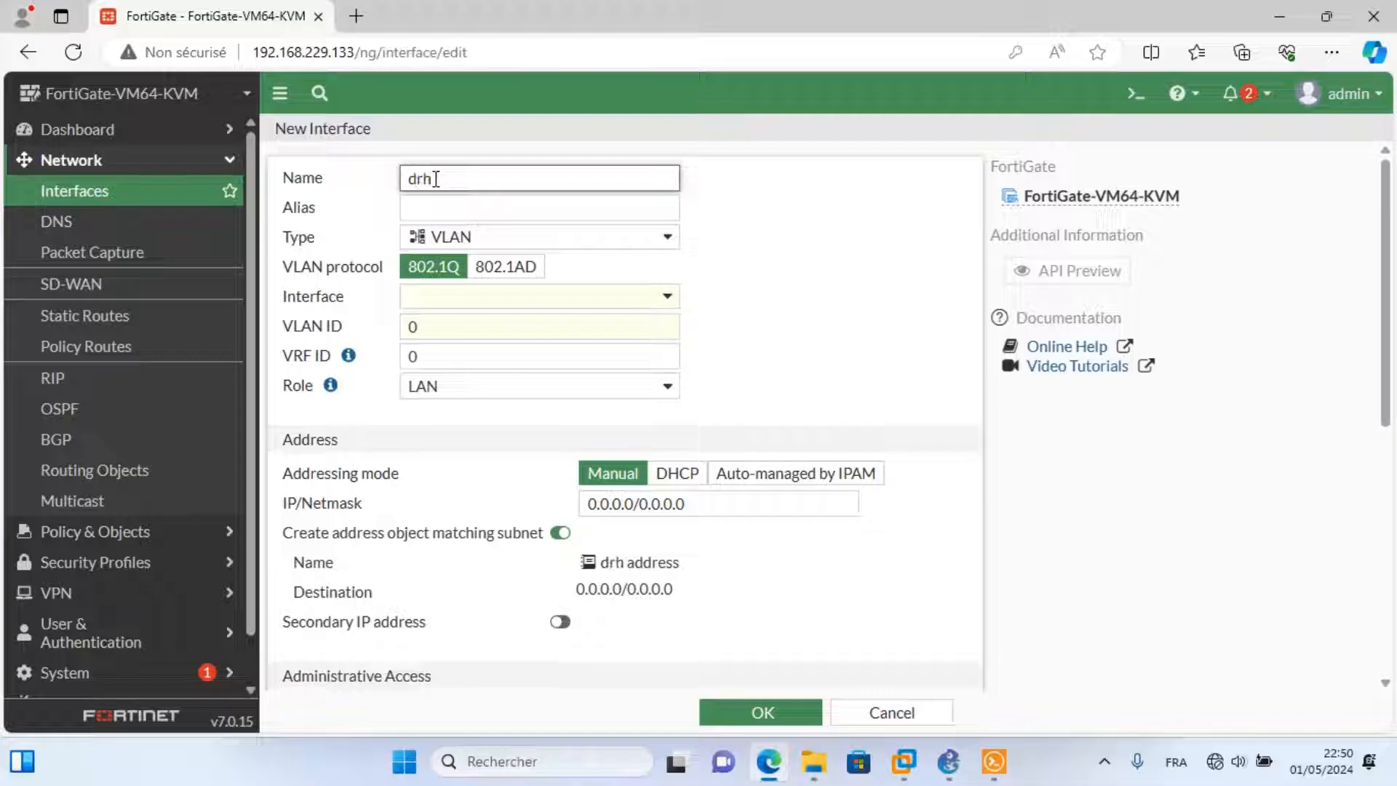
left_click(443, 203)
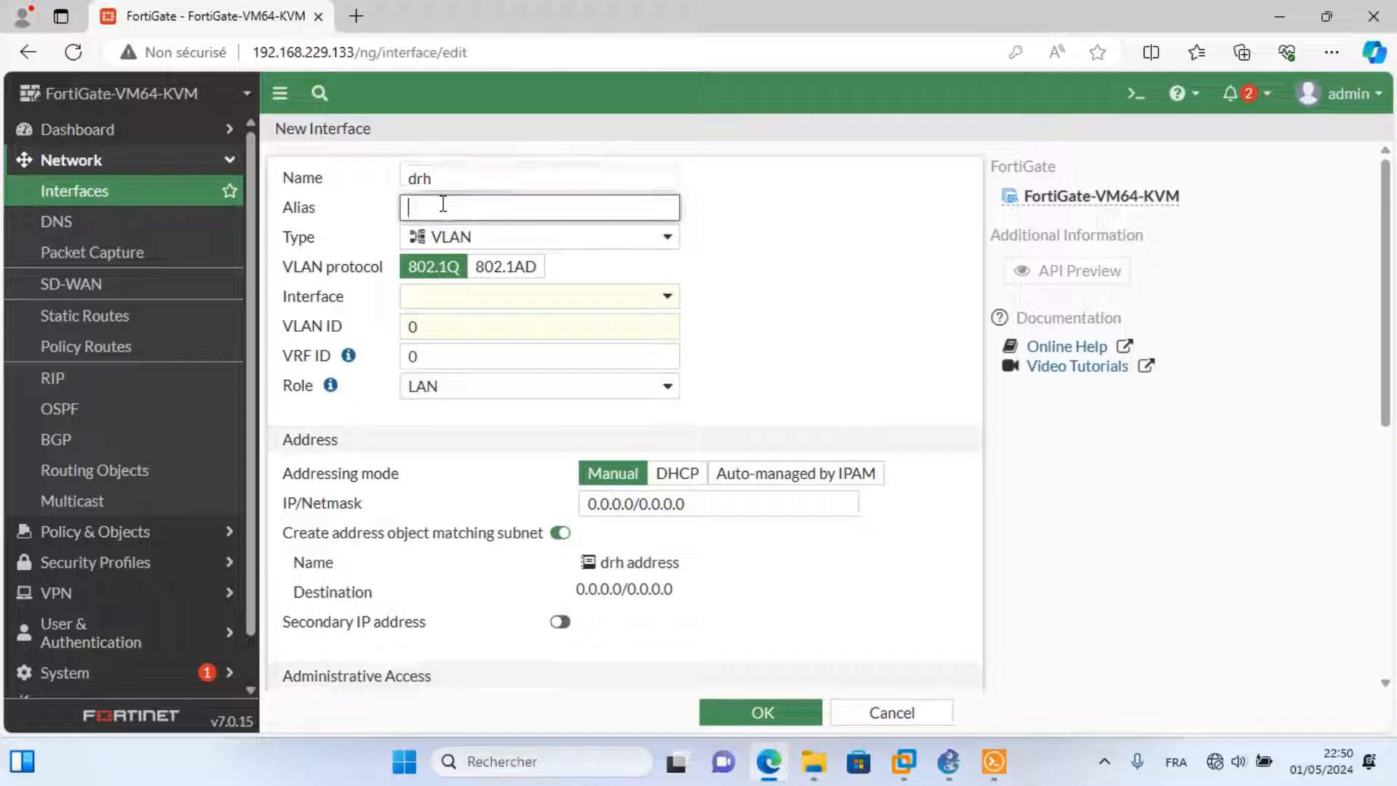
type("dhr")
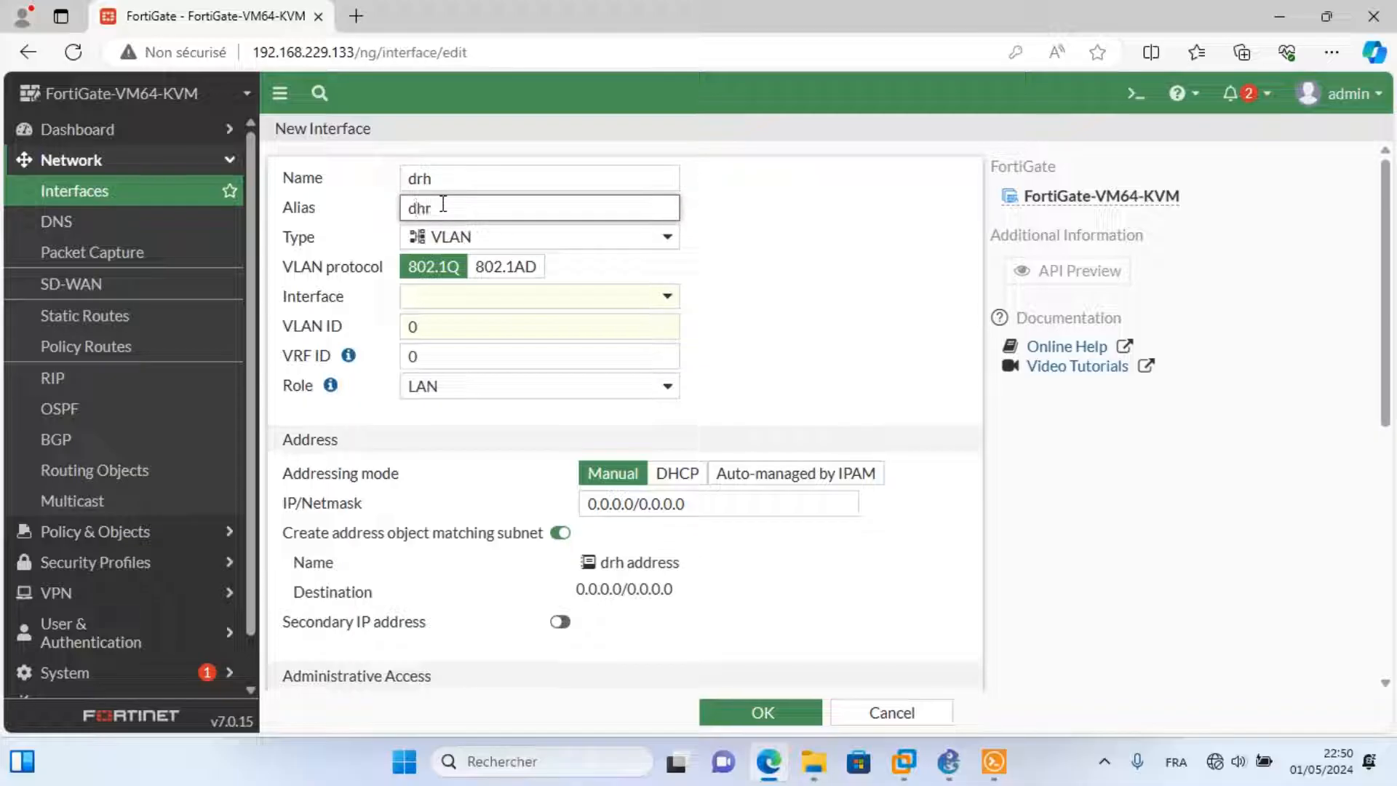
key("BackSpace")
key("BackSpace")
type("rh")
left_click(609, 299)
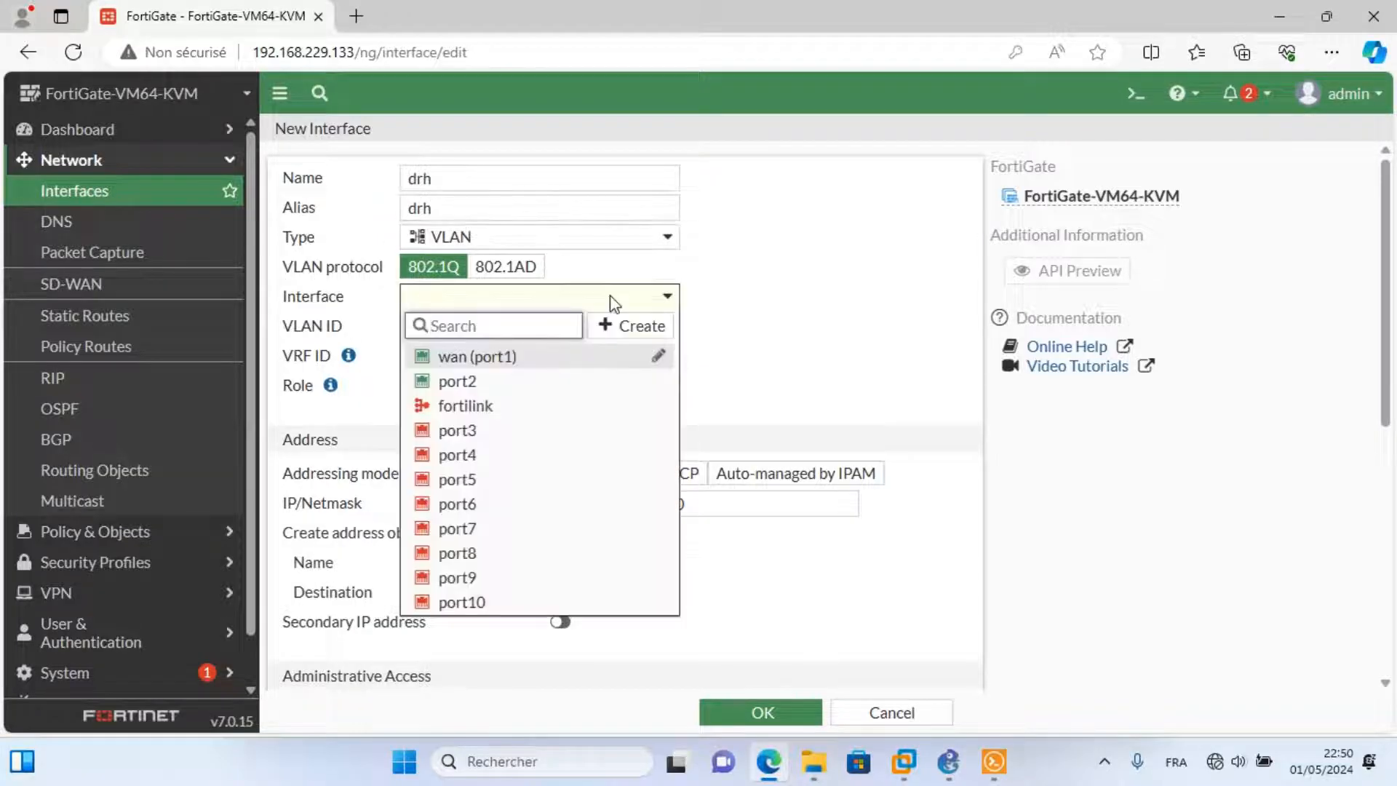
left_click(480, 385)
Set VLAN ID 10 and address 192.168.10.1/24, referring to the GNS3 topology for the subnet.
left_click(948, 763)
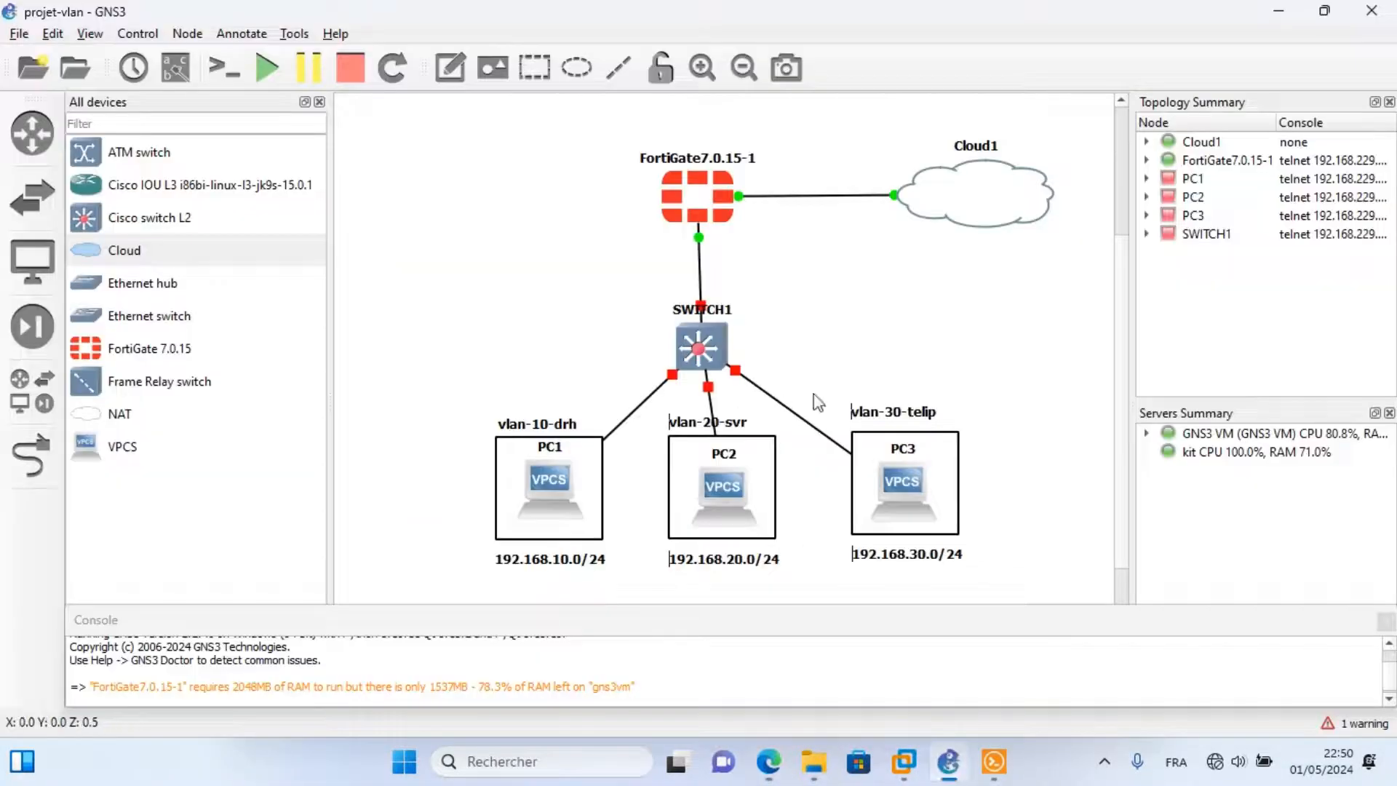
key("alt+Tab")
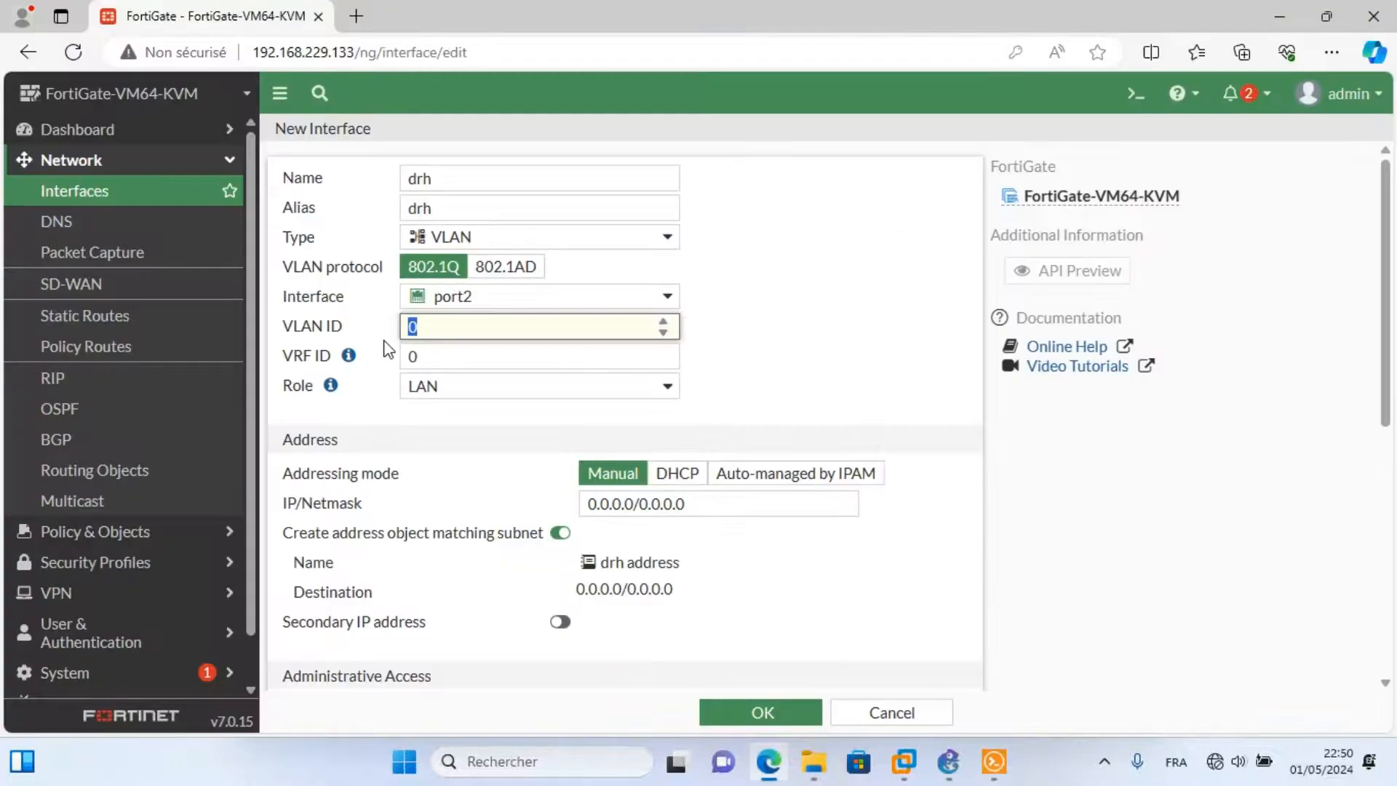
type("10")
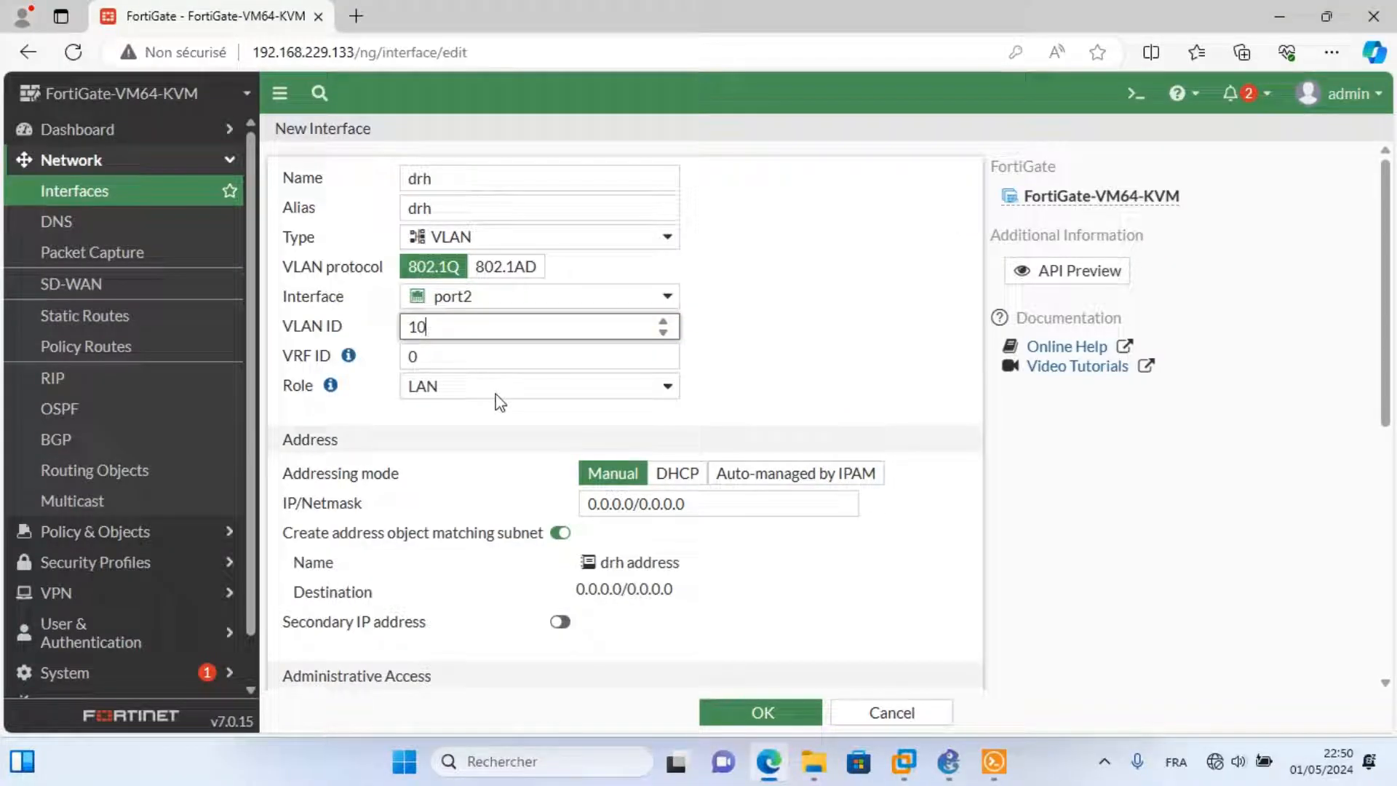
left_click_drag(635, 507, 576, 507)
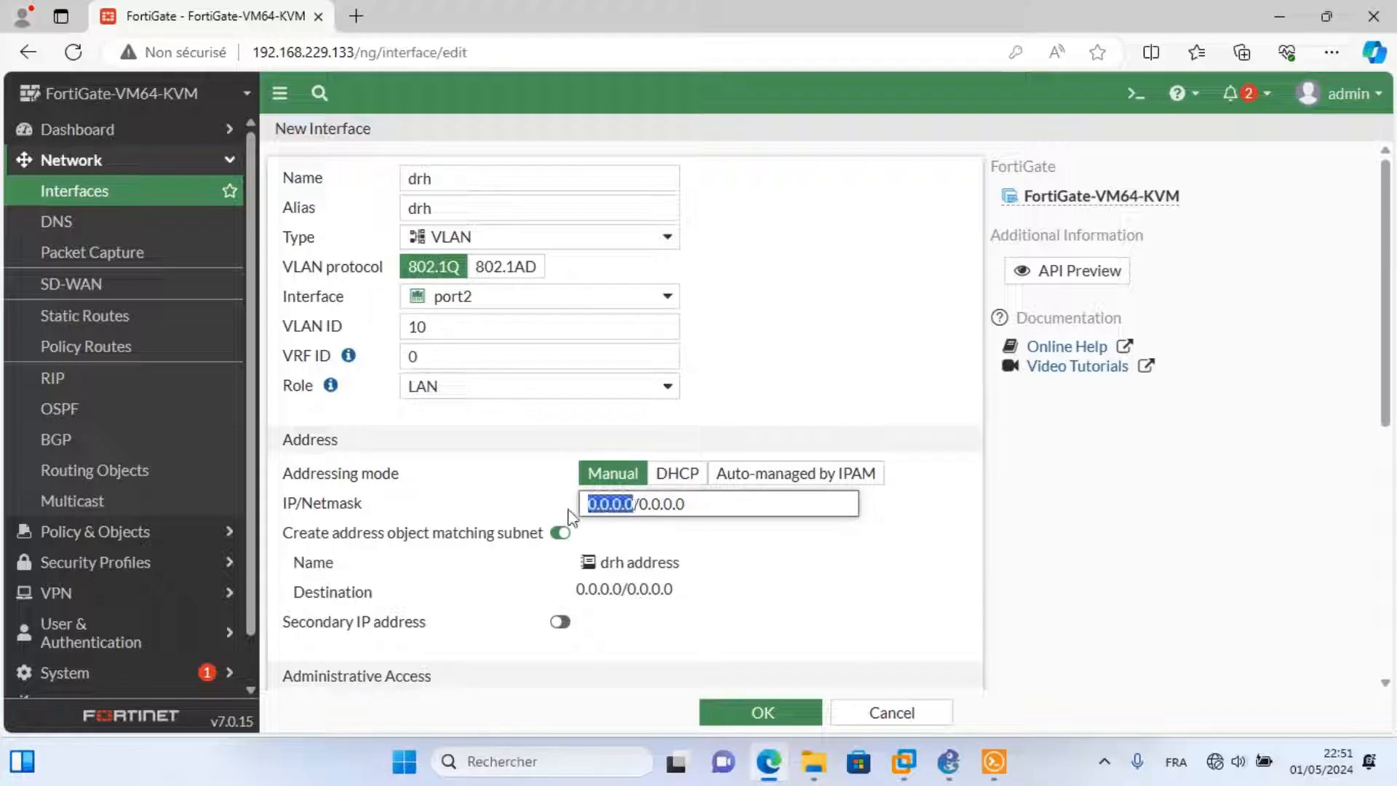
left_click(948, 760)
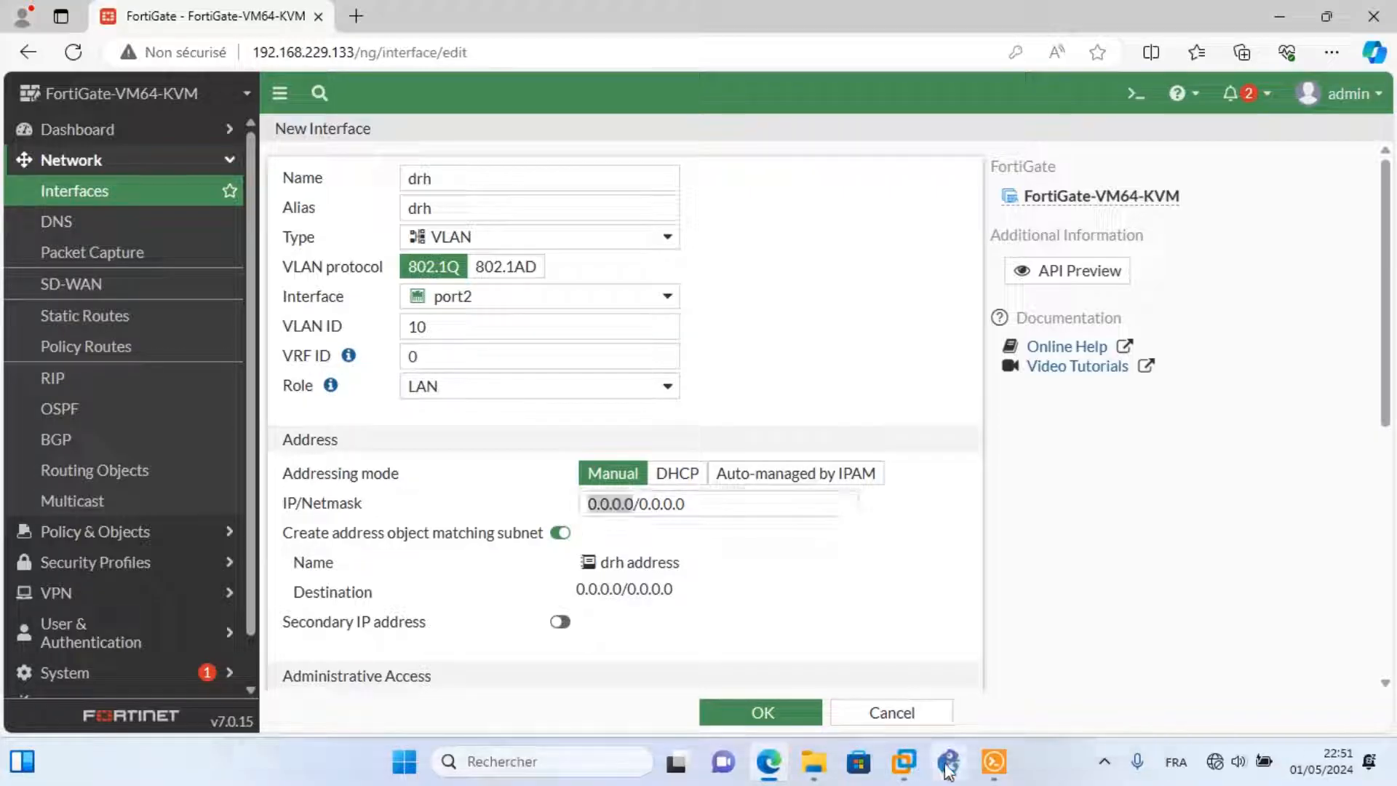
key("alt+Tab")
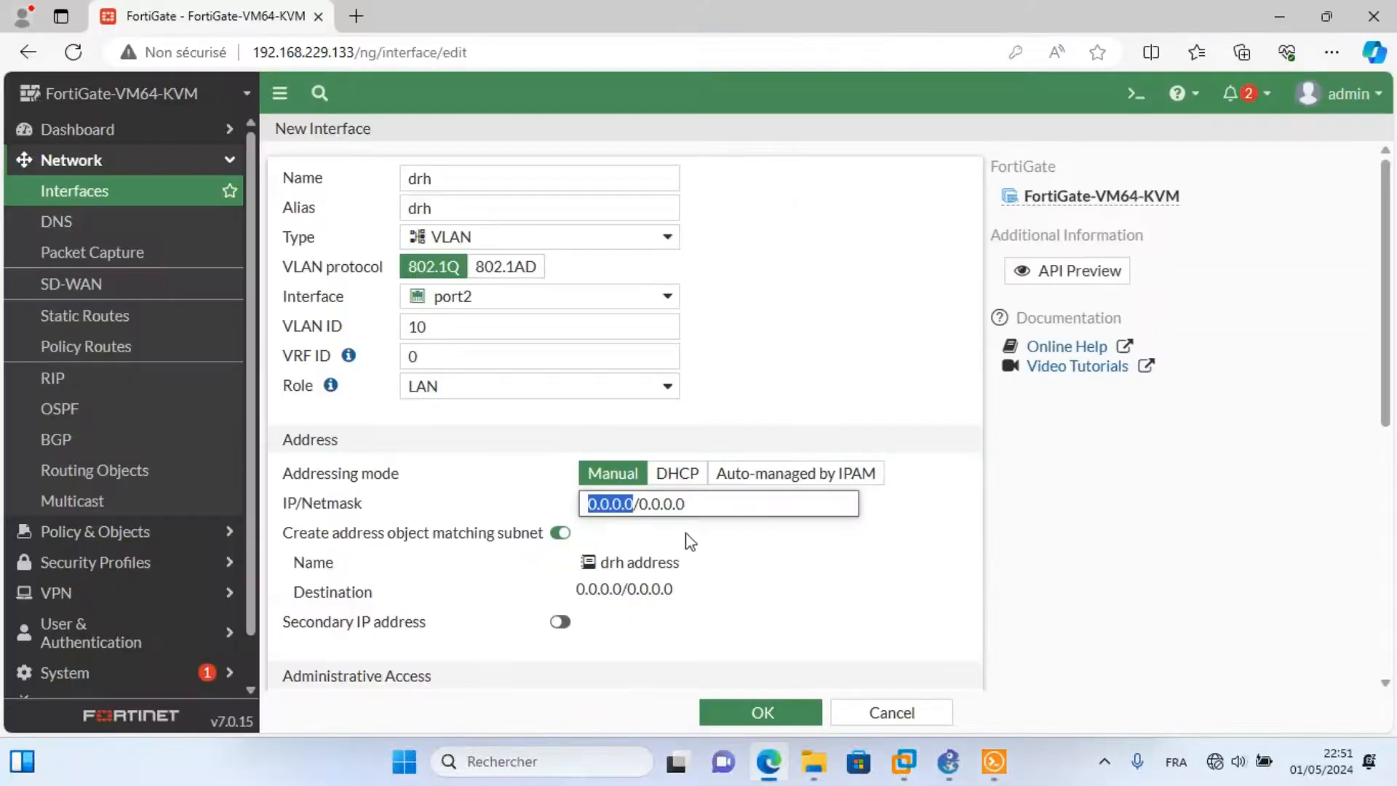
type("192.16")
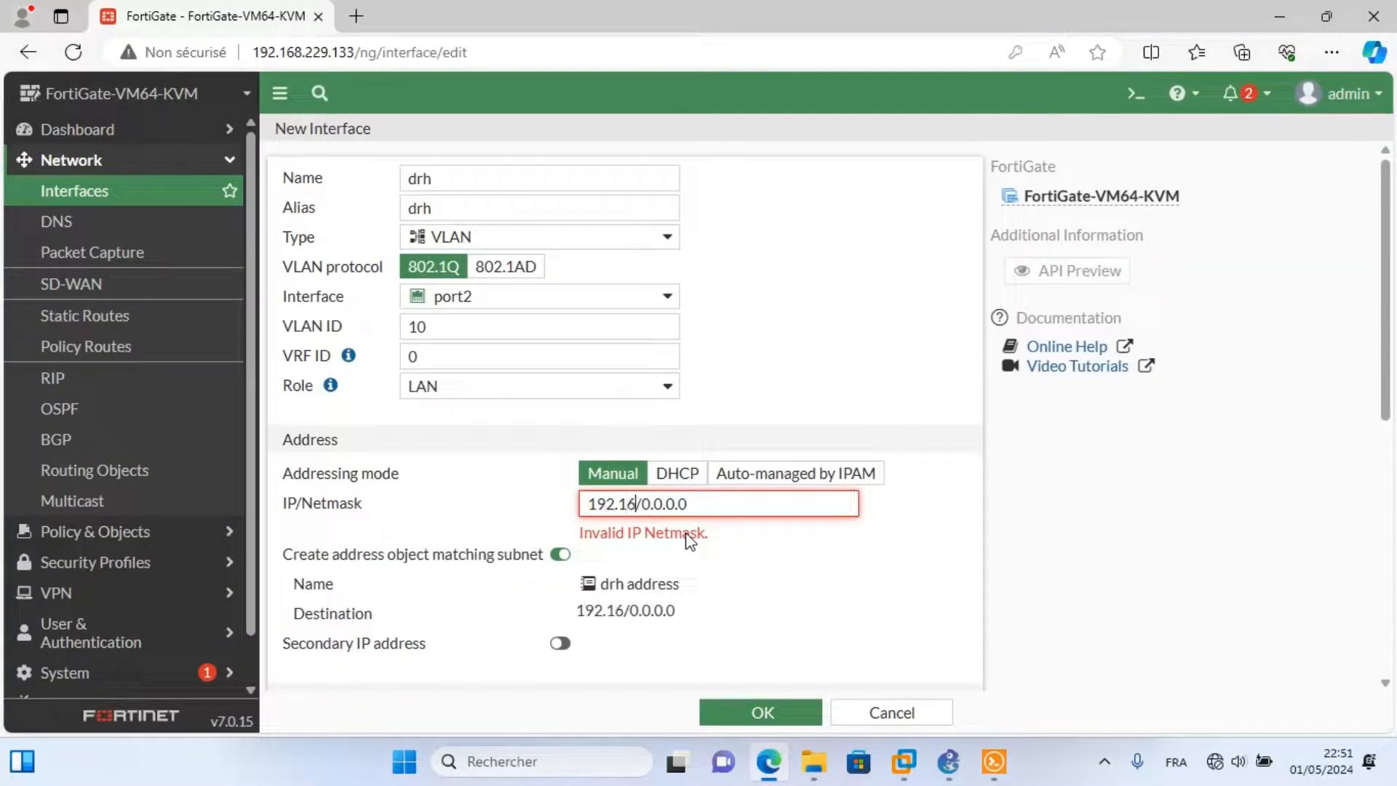
type("8.10.")
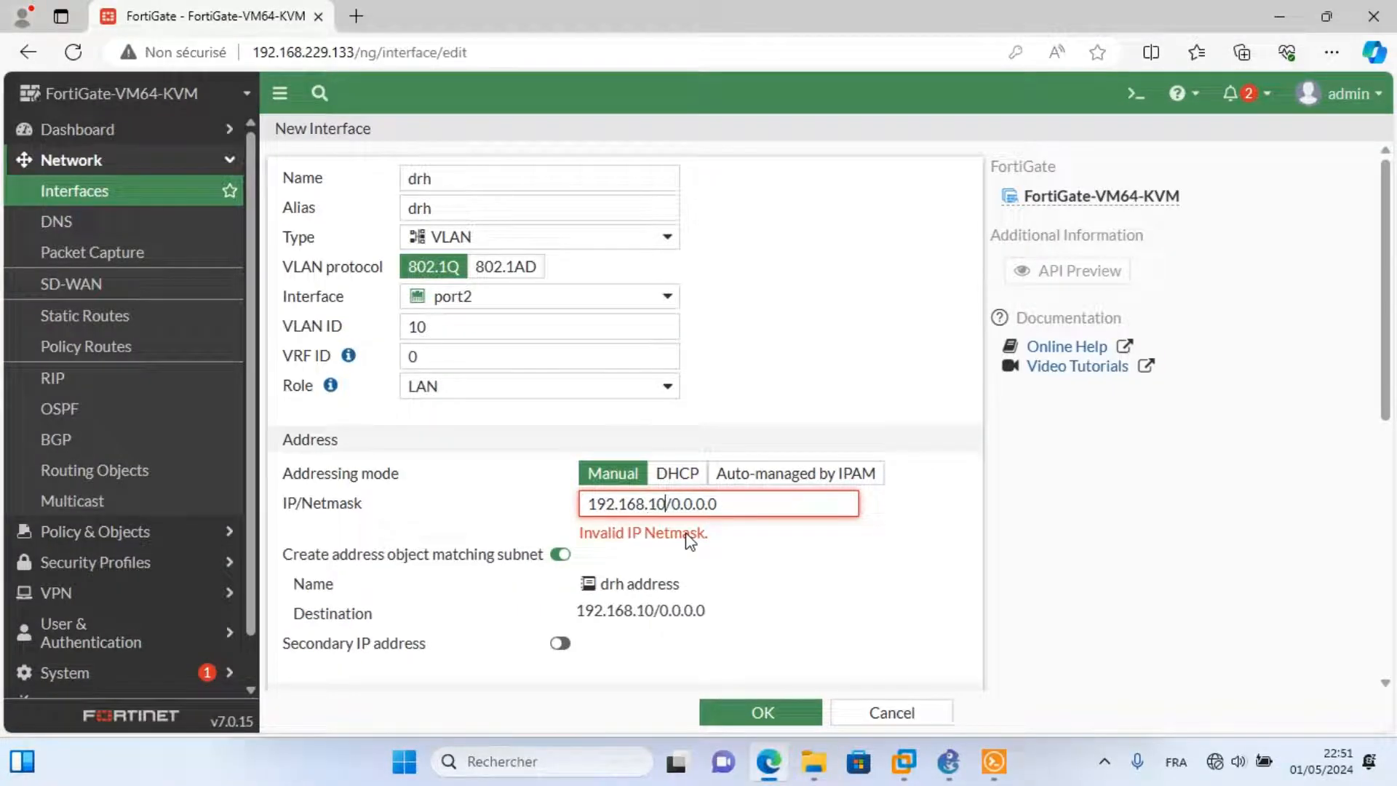
type("1")
left_click_drag(730, 503, 690, 505)
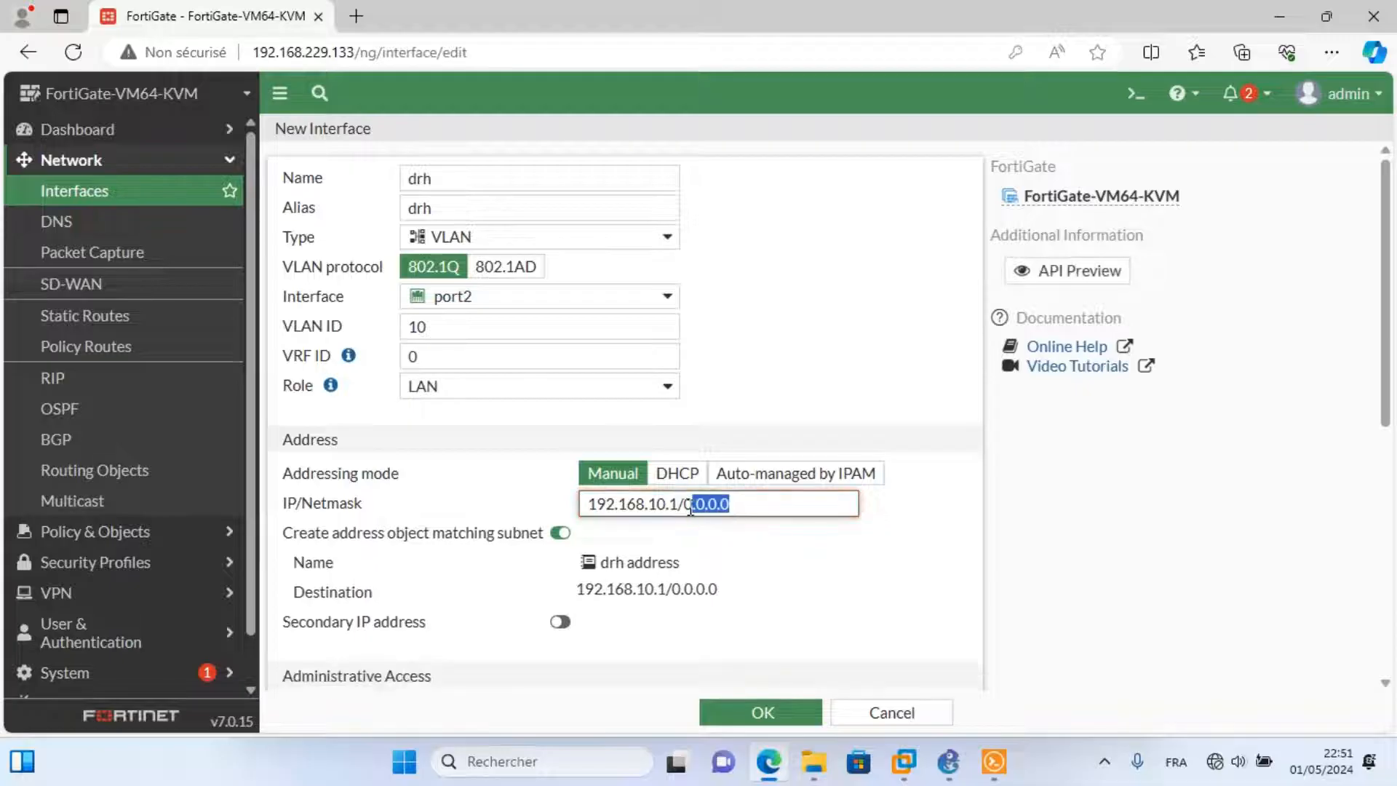
type("24")
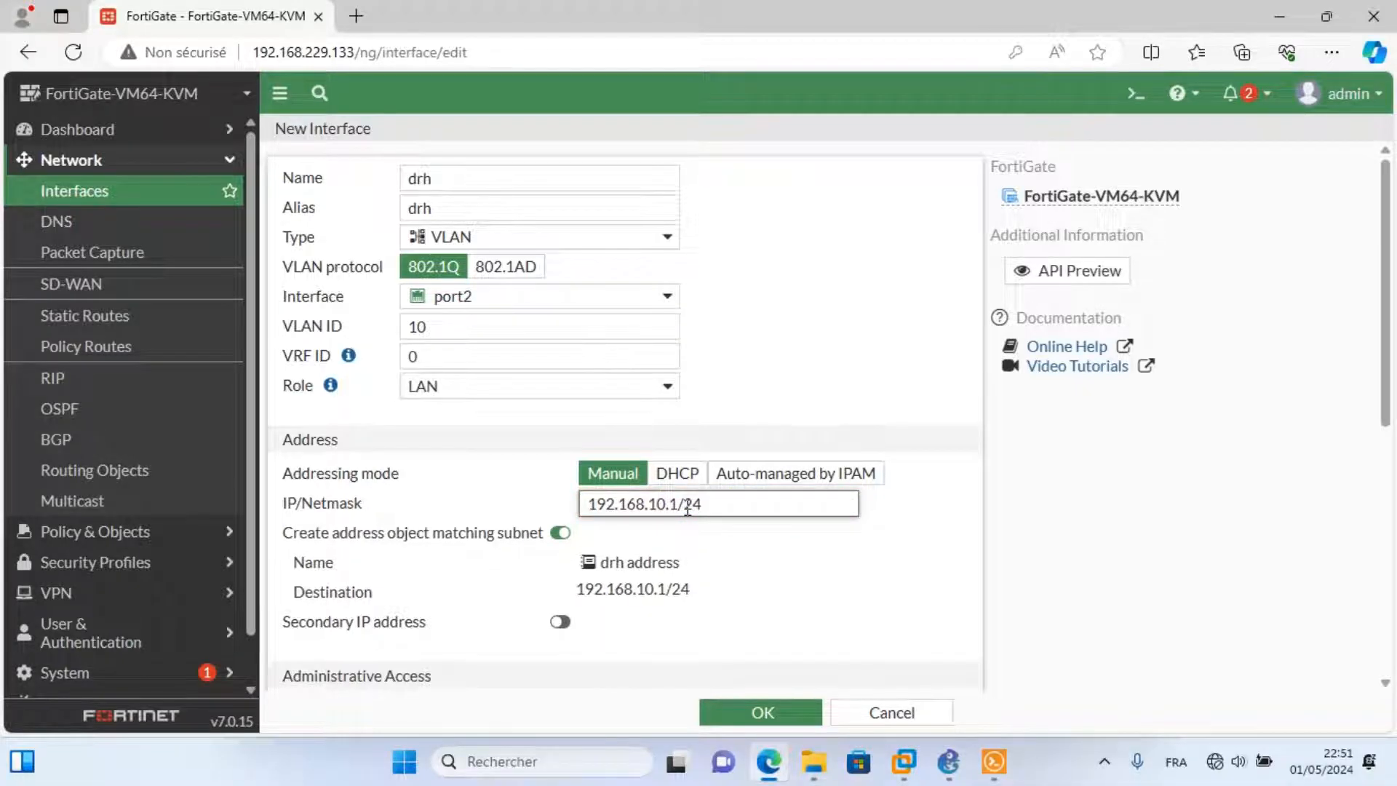
scroll(1386, 538, "down", 4)
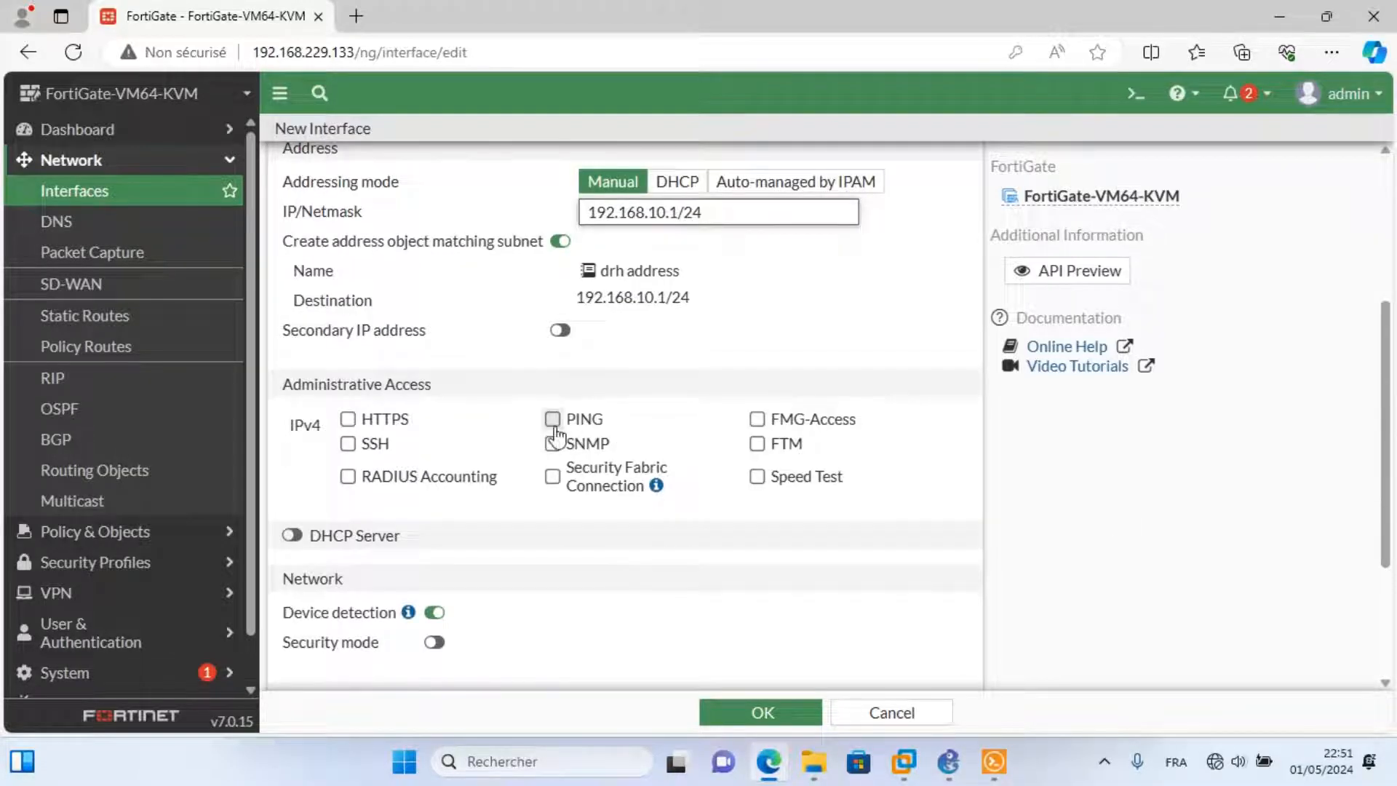
Allow PING, enable DHCP starting at 192.168.10.10, and save the drh VLAN.
left_click(553, 420)
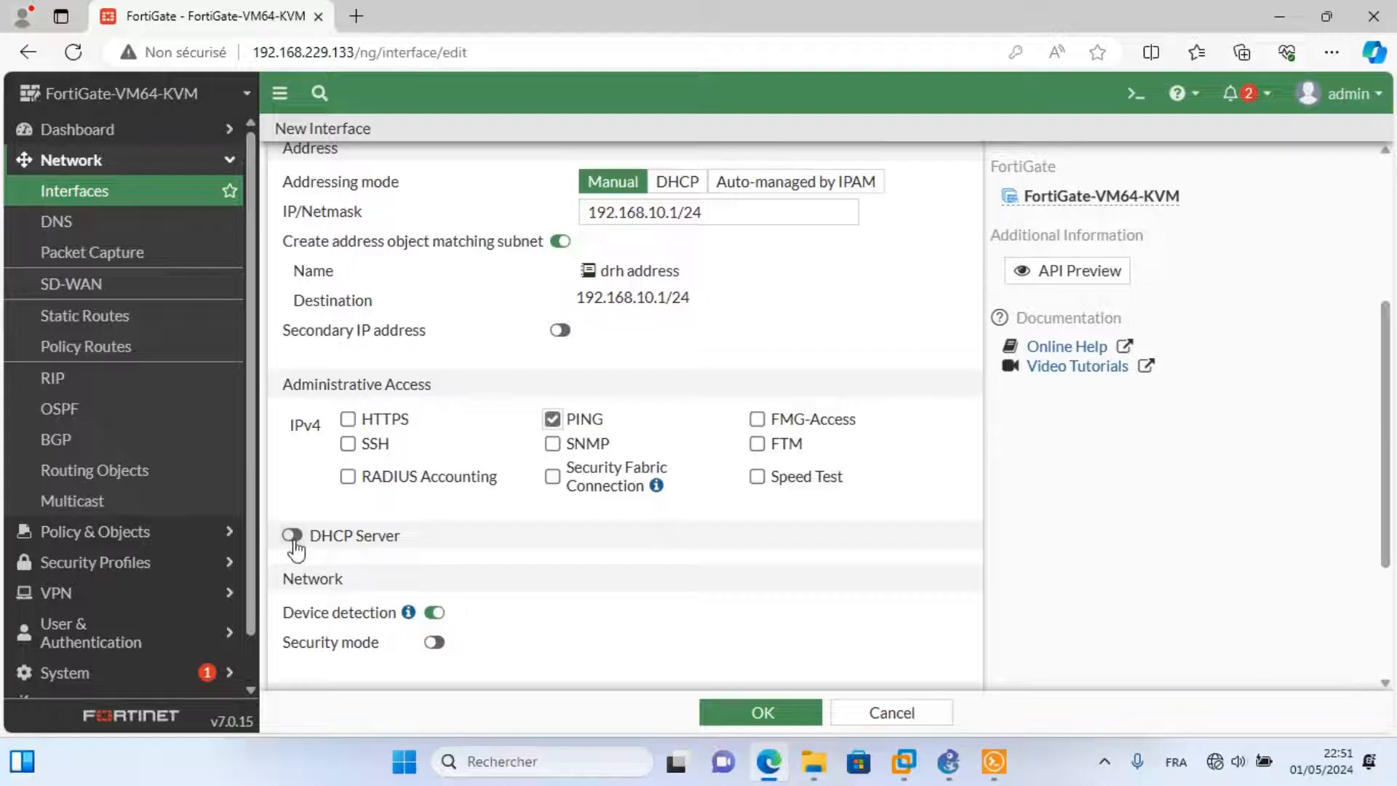
left_click(293, 536)
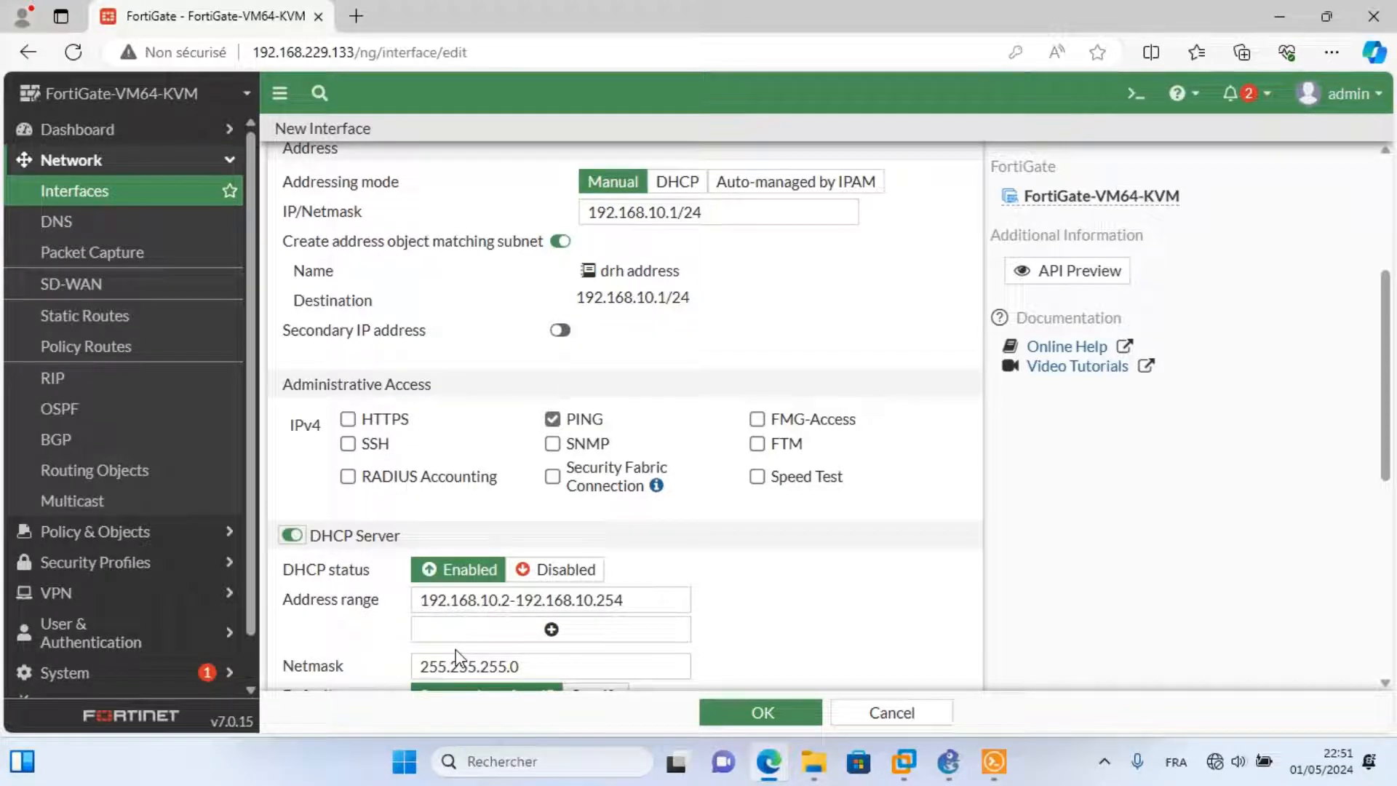
left_click(507, 600)
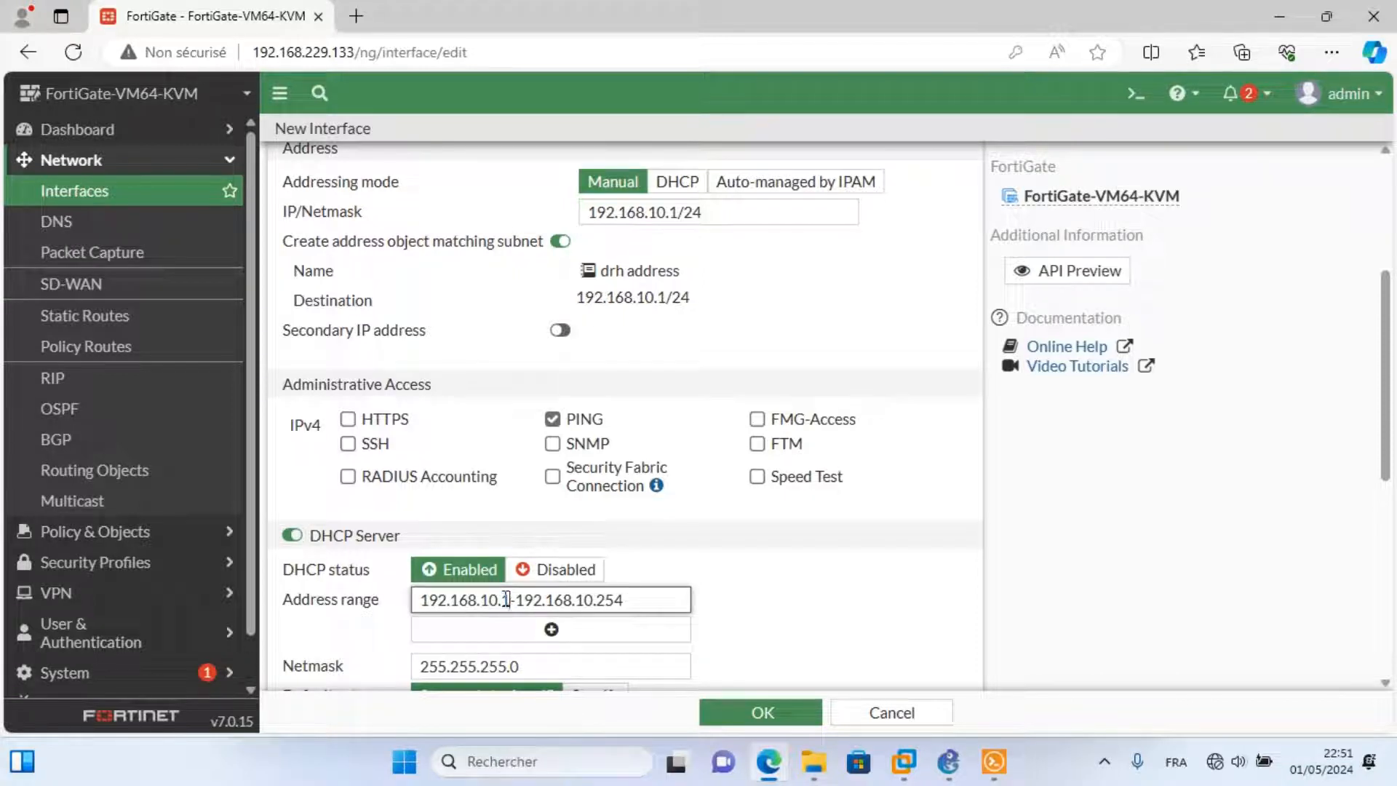
type("0")
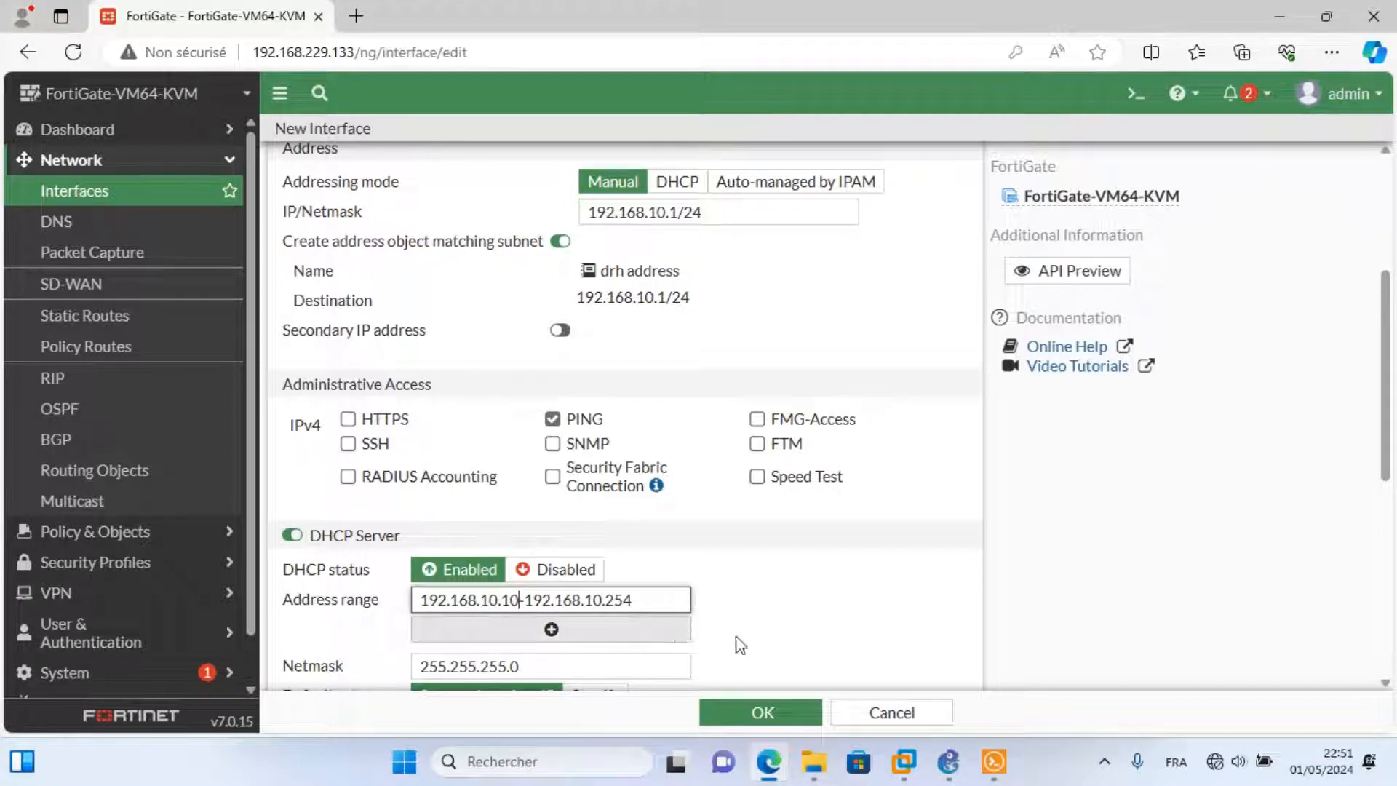
left_click_drag(1386, 458, 1389, 623)
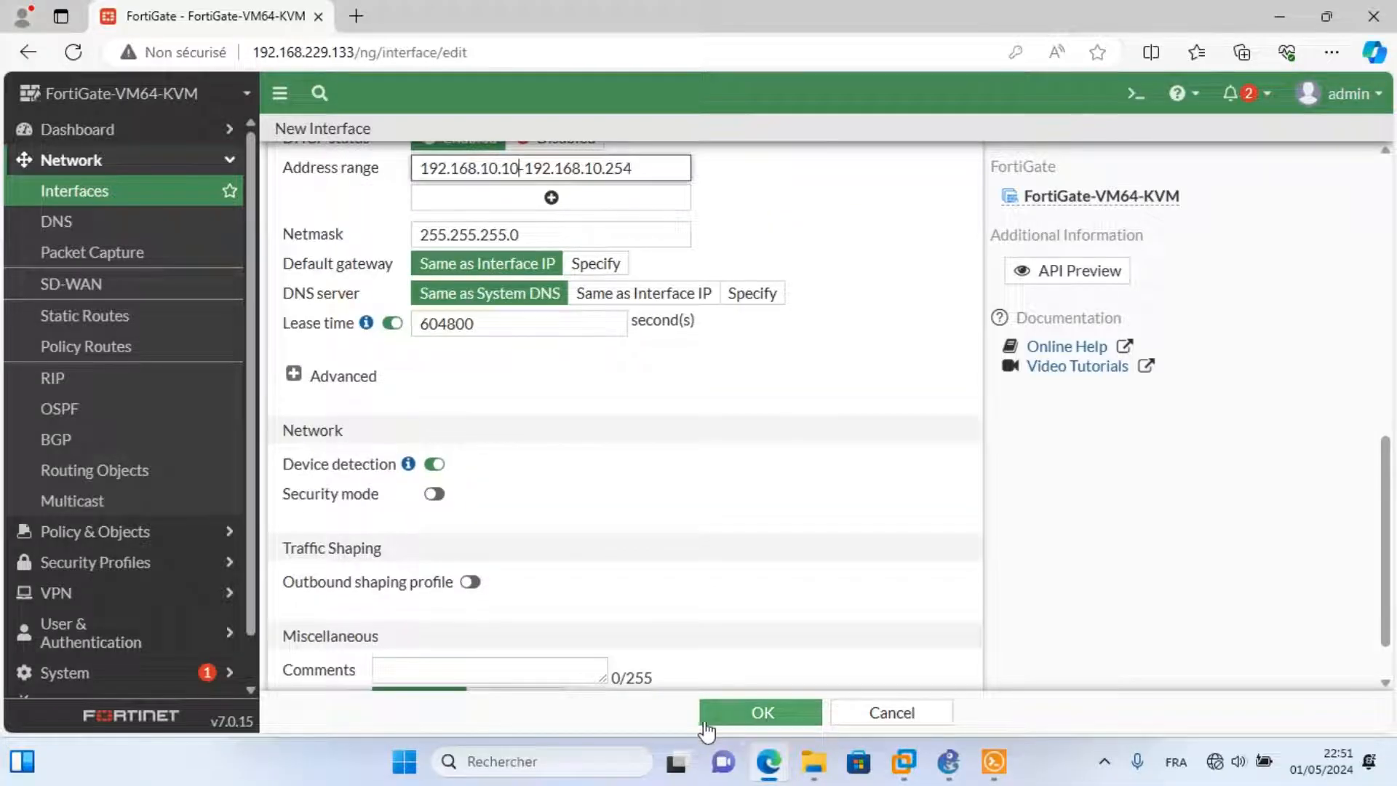
left_click(730, 718)
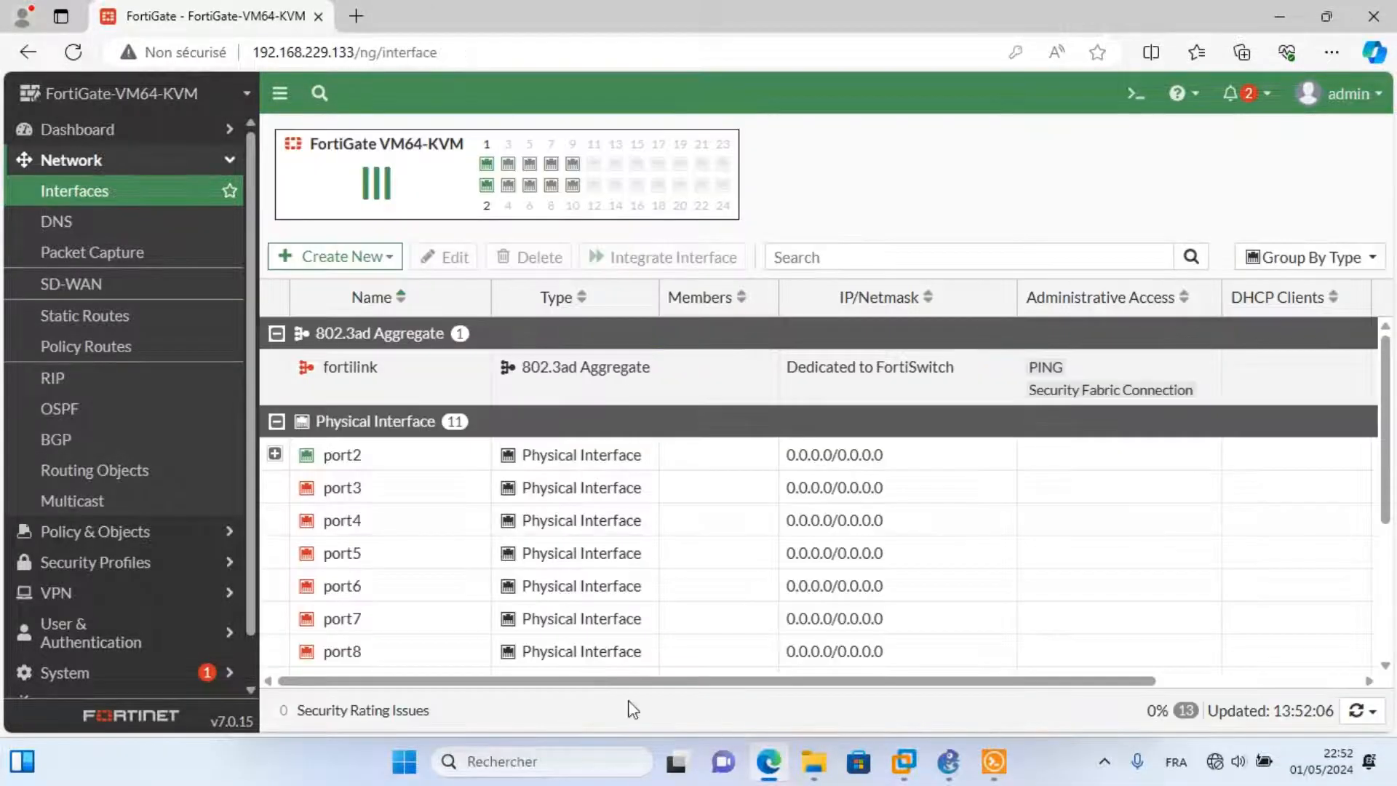
Expand port2 to show drh and start another new interface.
left_click(275, 455)
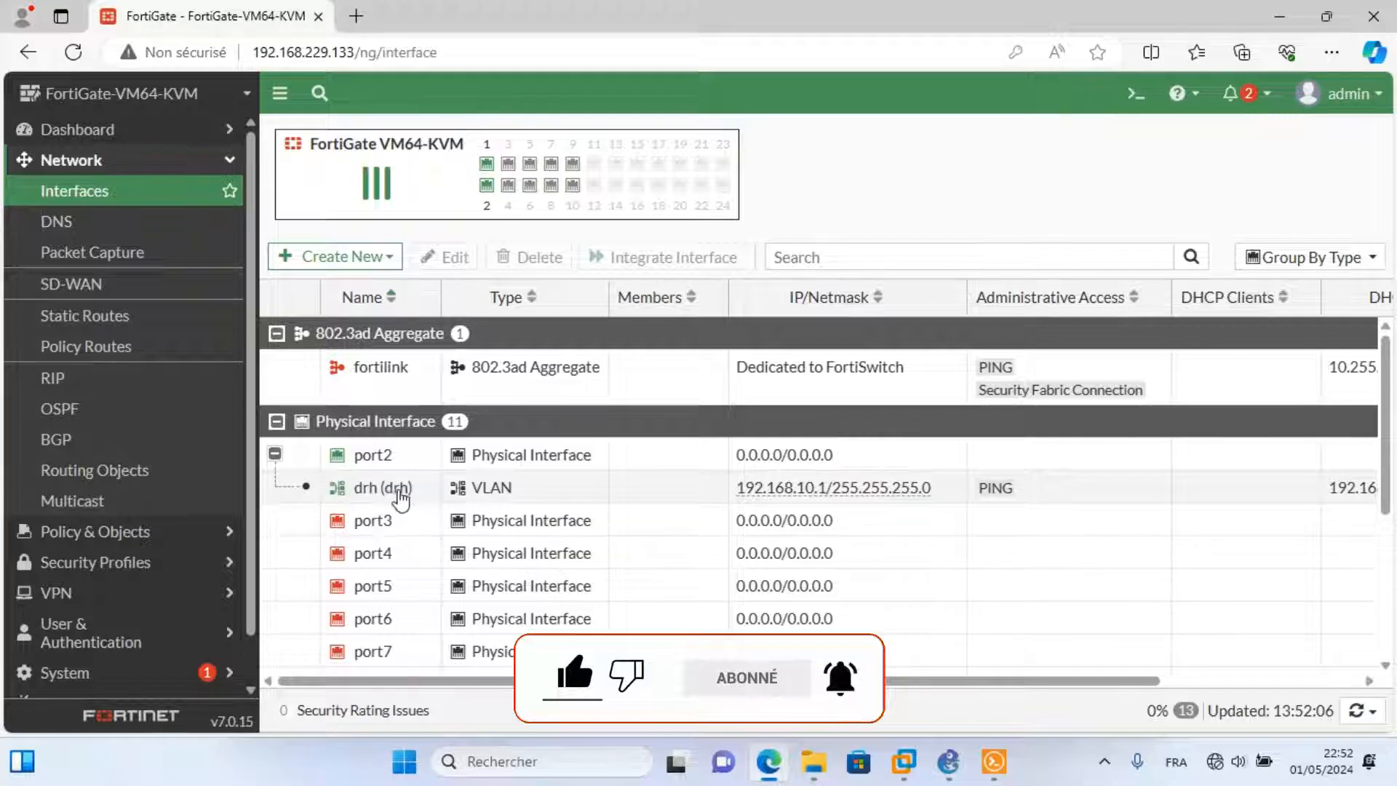
left_click(327, 269)
left_click(313, 284)
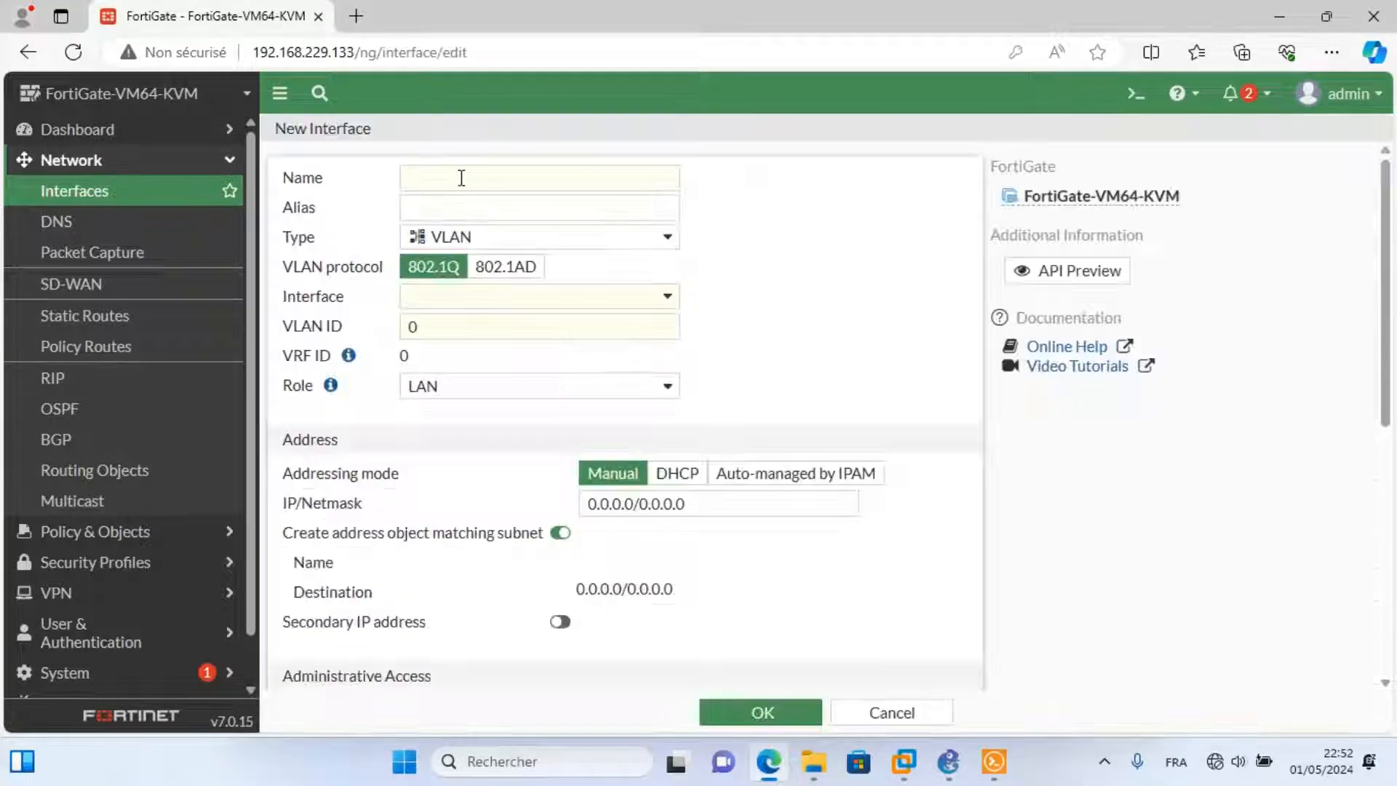
Name the interface svr on port2 with VLAN ID 20 and address 192.168.20.1/24.
left_click(459, 178)
type("svr")
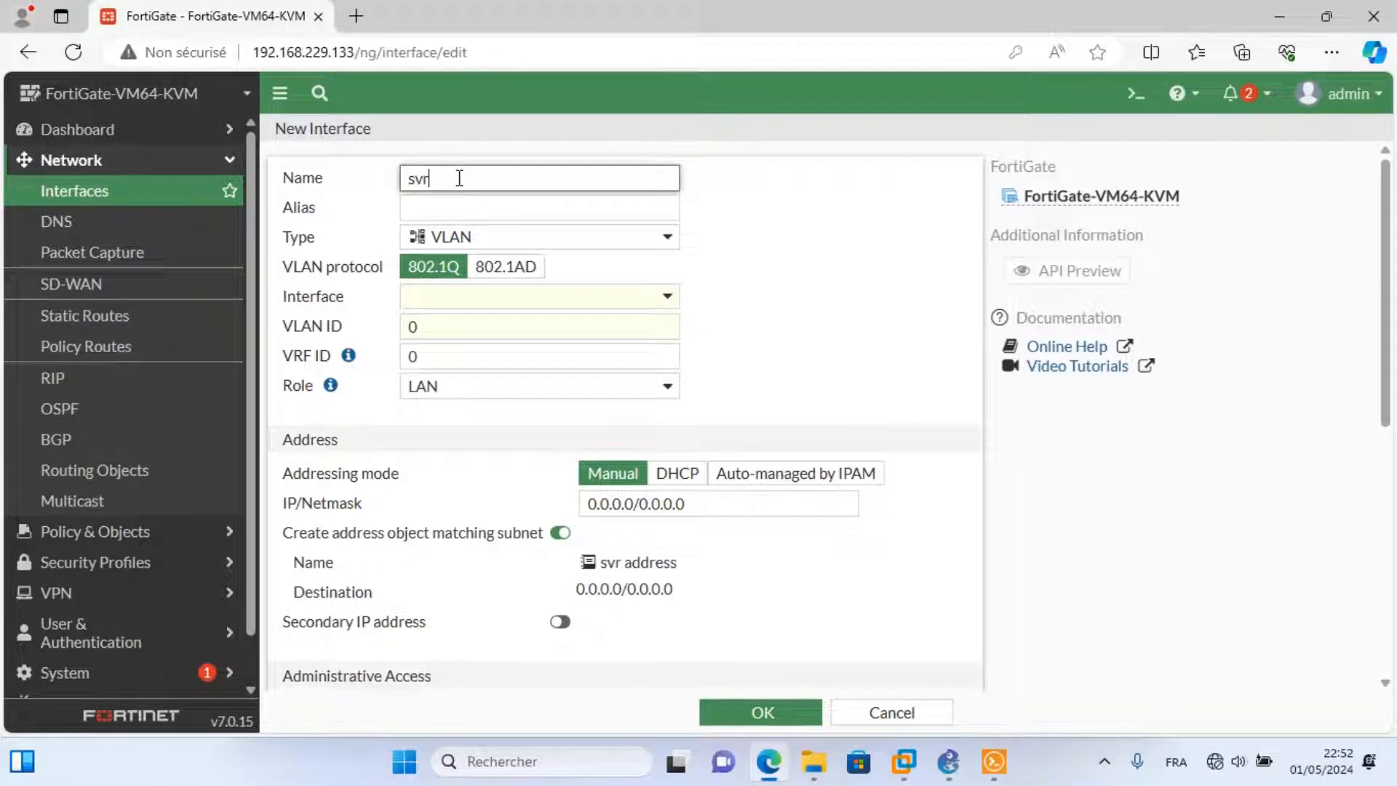
left_click(446, 204)
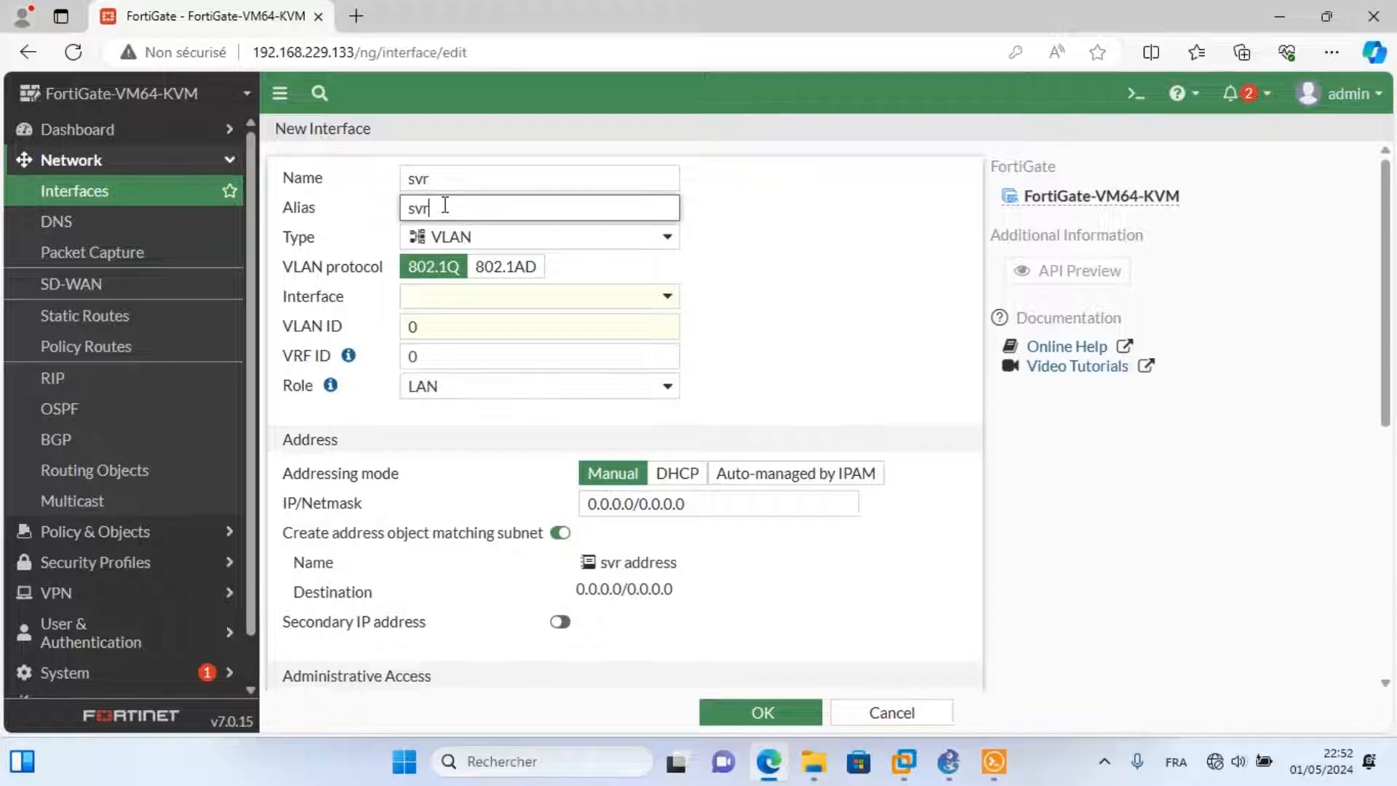
left_click(487, 307)
left_click(466, 378)
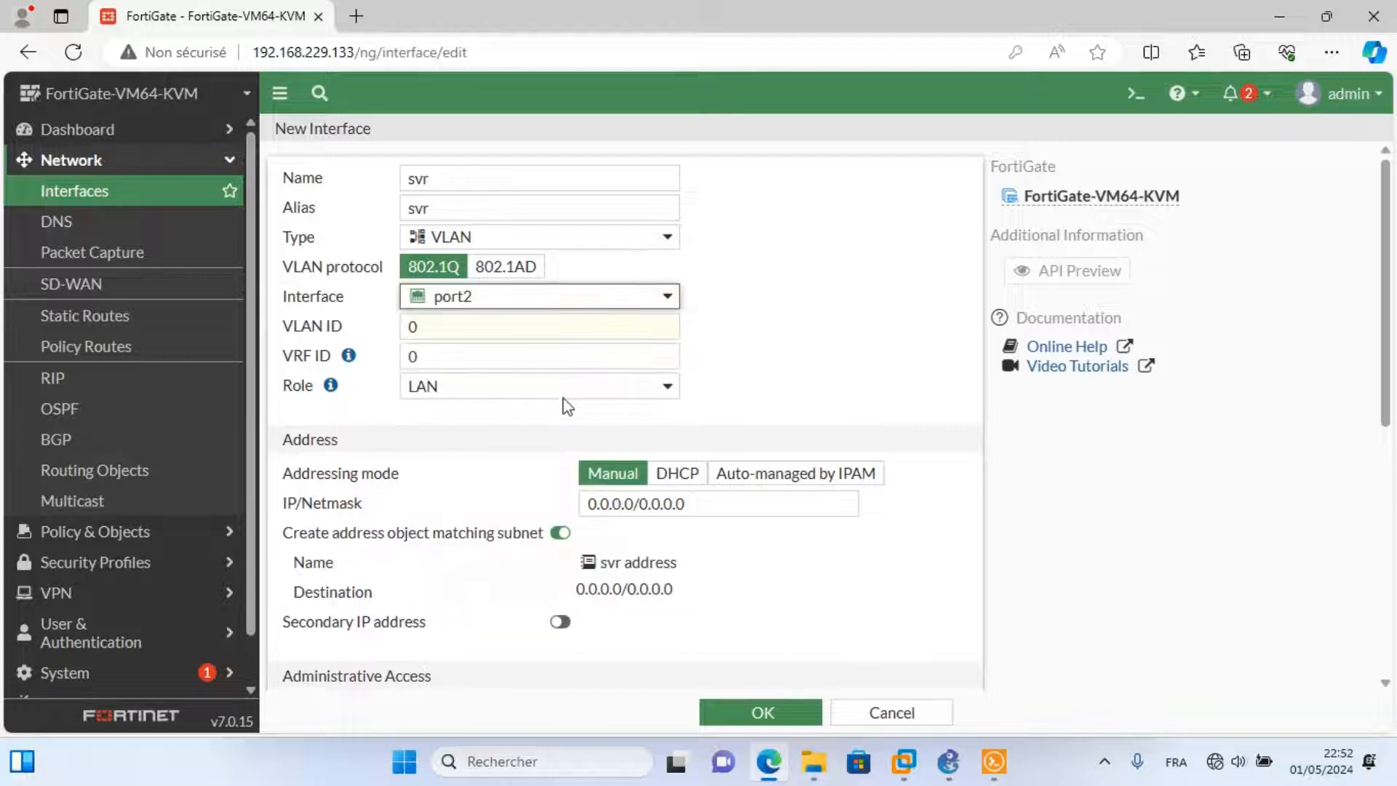
key("Tab")
type("20")
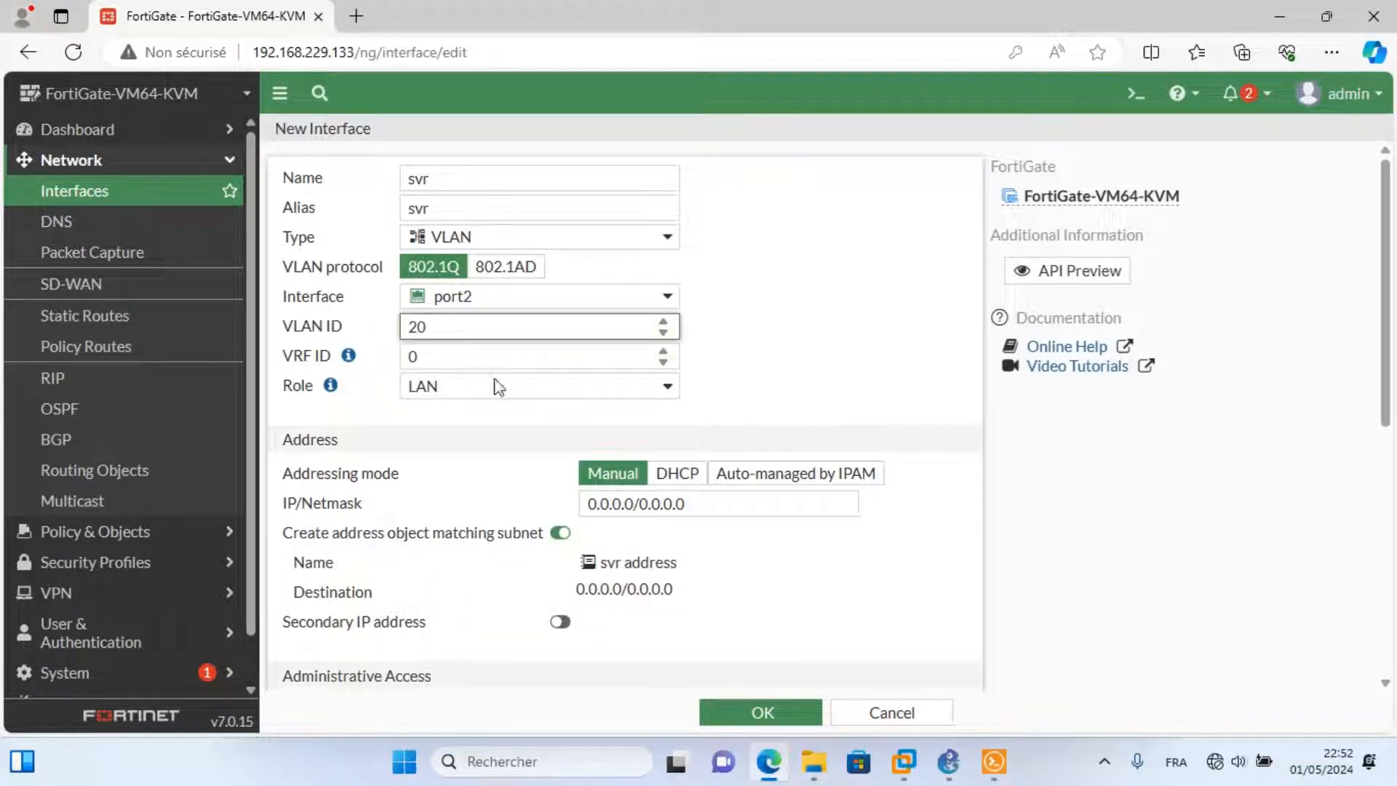
double_click(635, 502)
type("192.16")
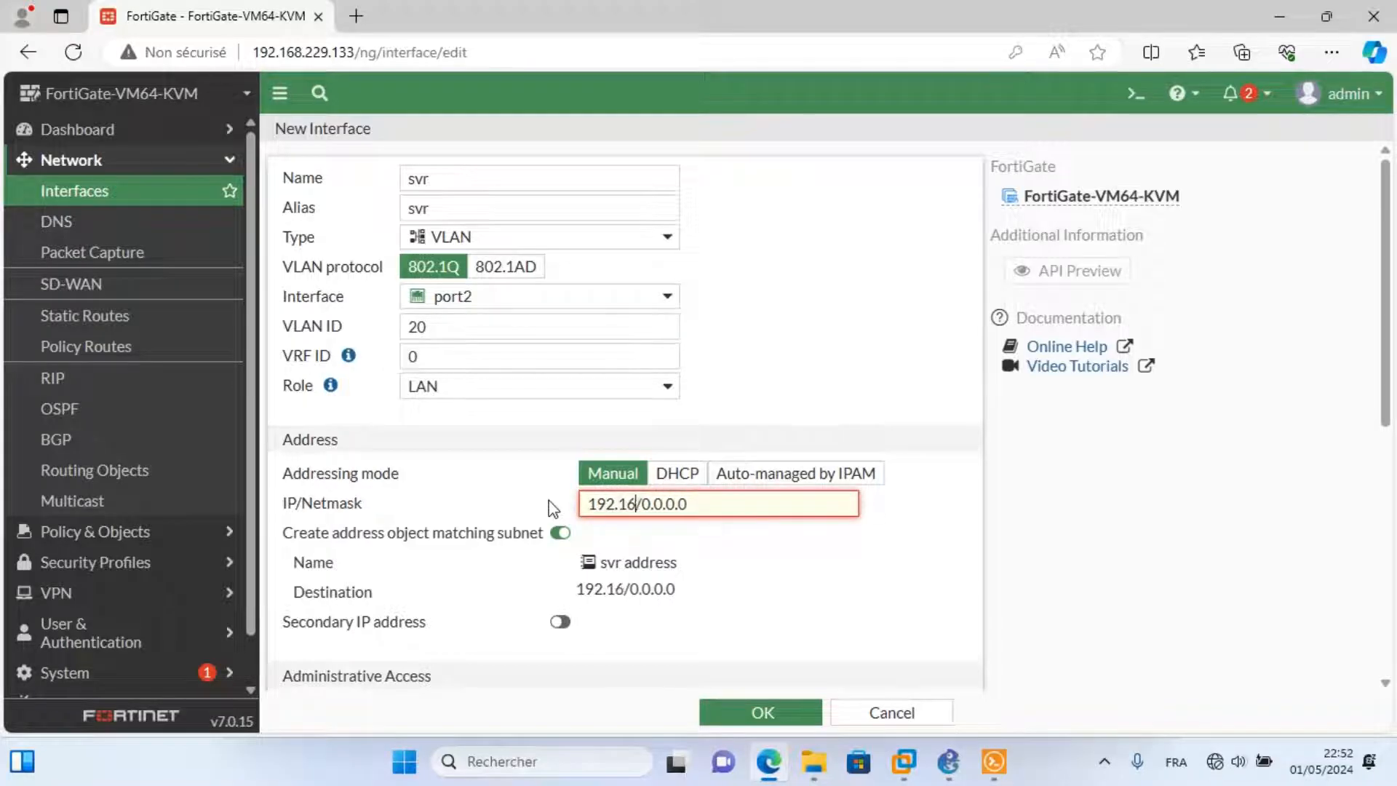
type("8.")
type("20.1")
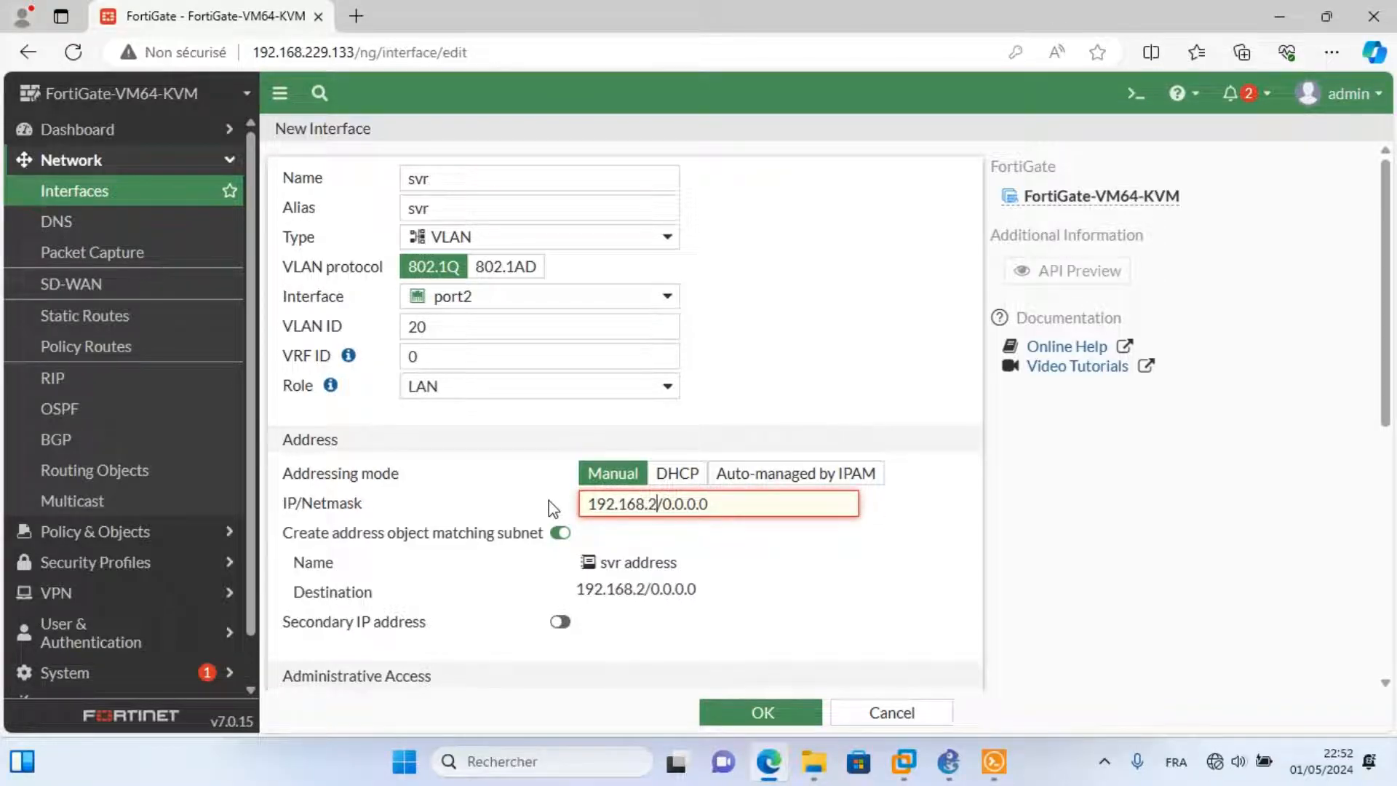
left_click_drag(747, 503, 692, 505)
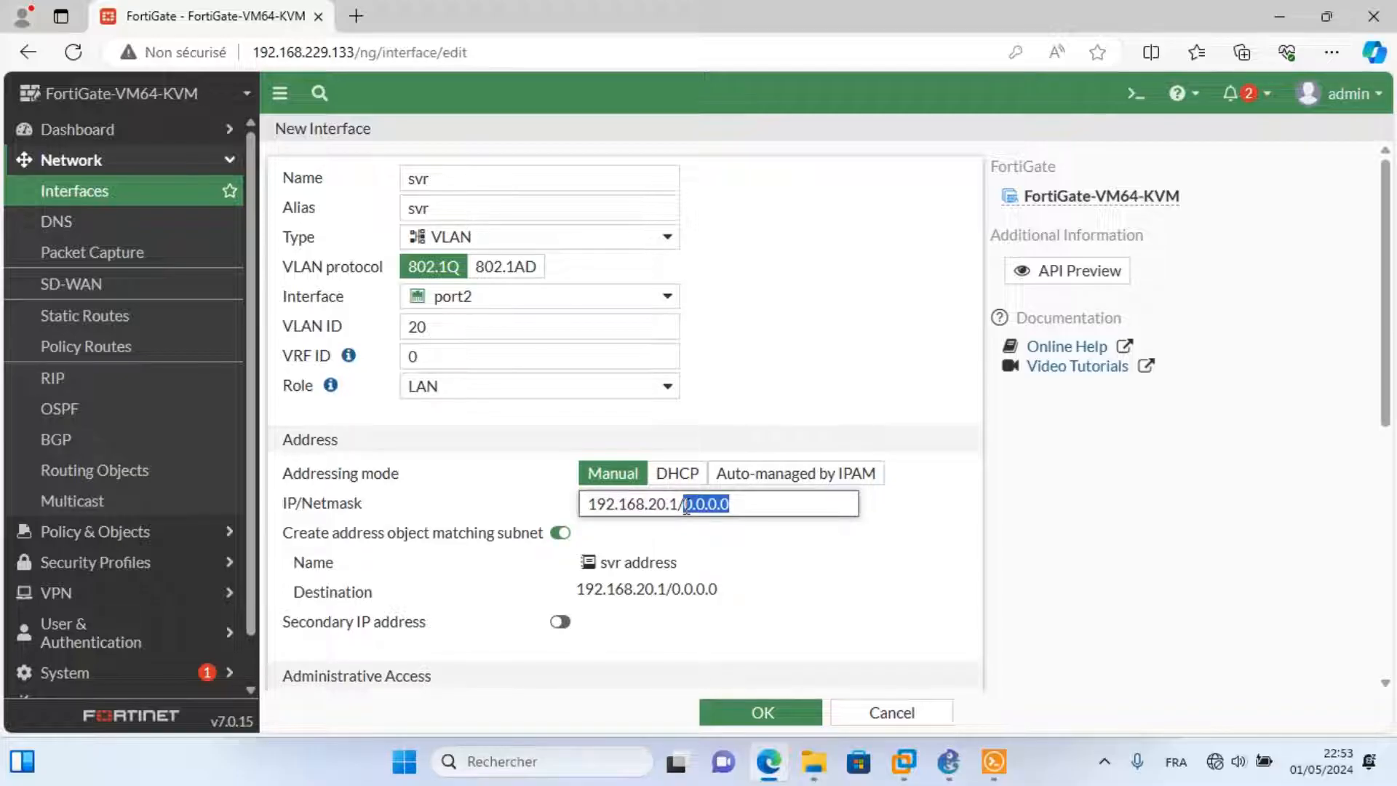
type("24")
Allow PING, enable DHCP from 192.168.20.10 to 192.168.20.254, and save the svr VLAN.
scroll(686, 507, "down", 3)
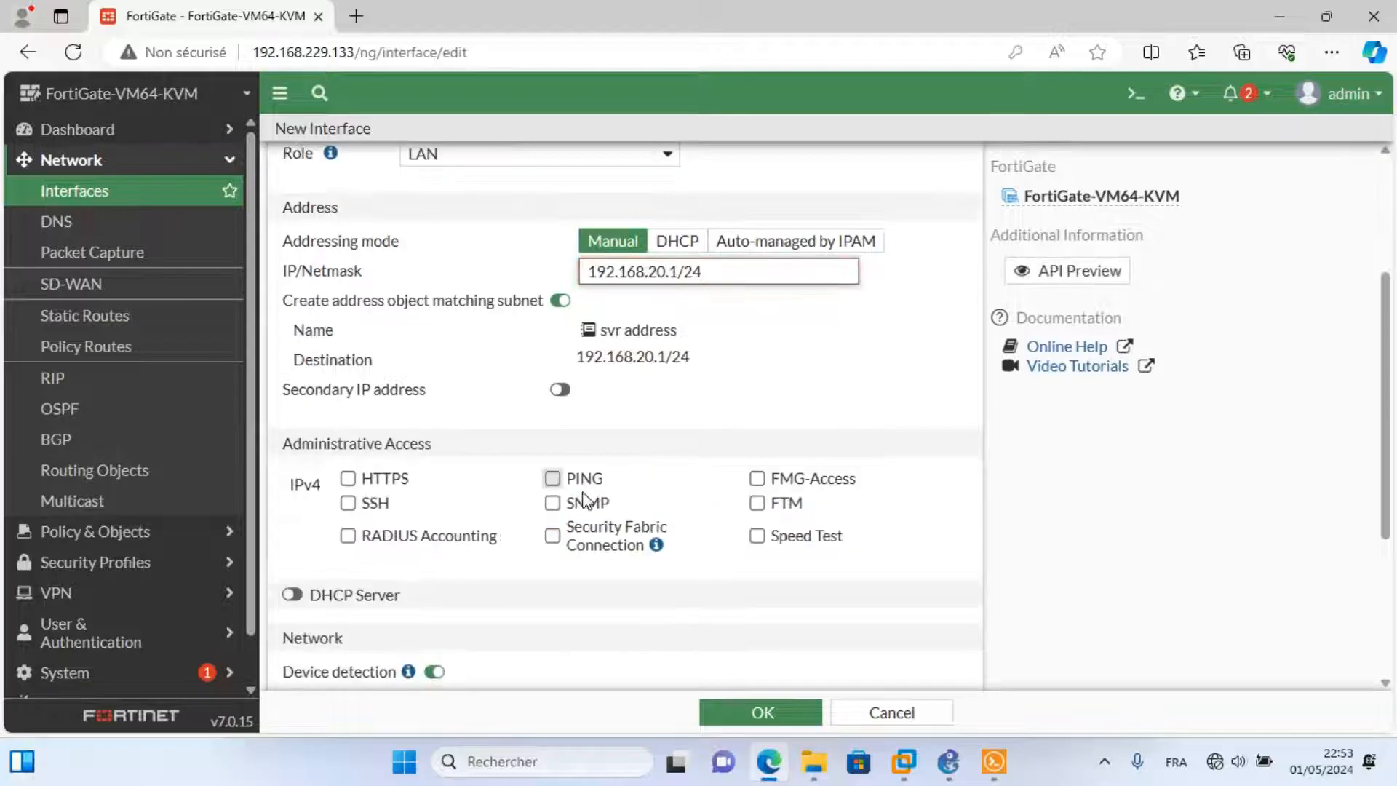
left_click(553, 479)
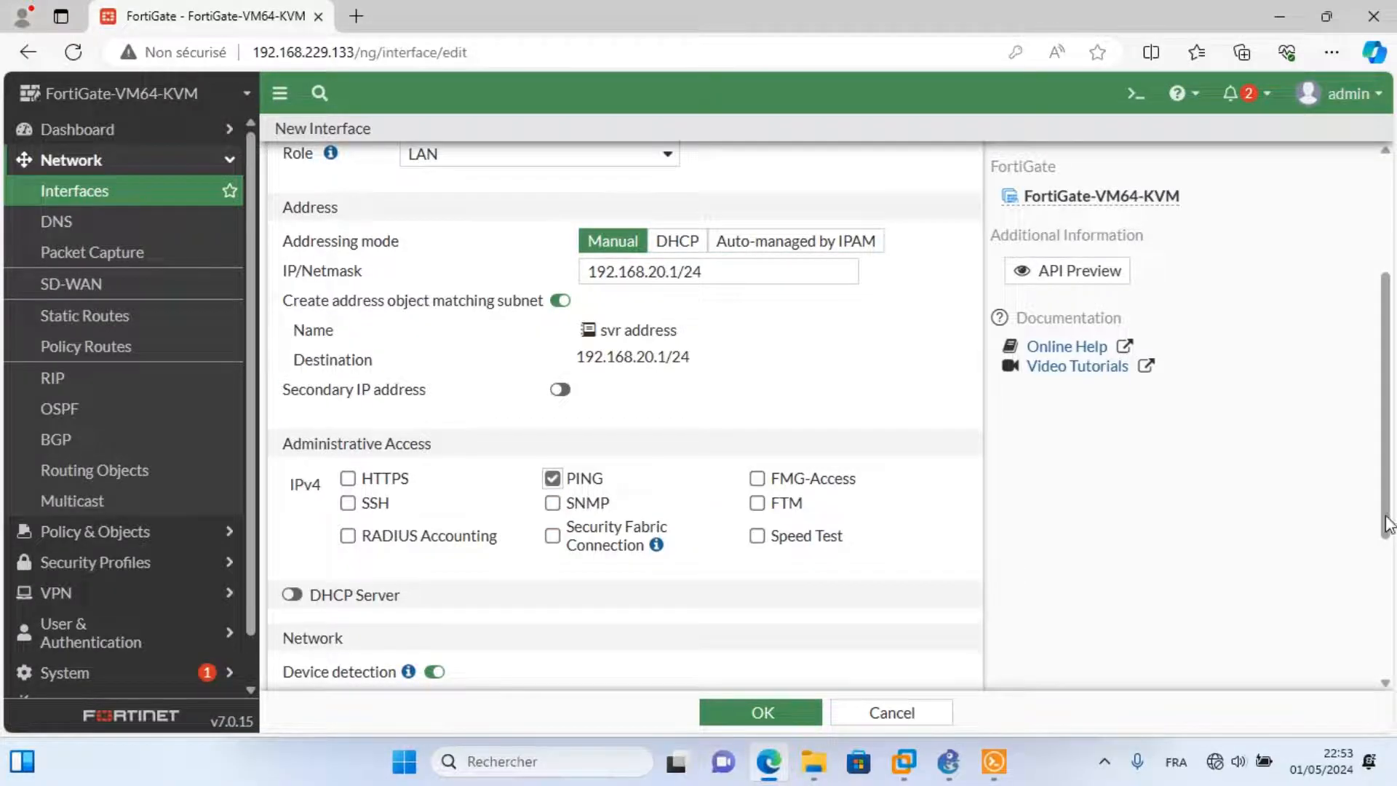
scroll(556, 493, "down", 2)
left_click(292, 455)
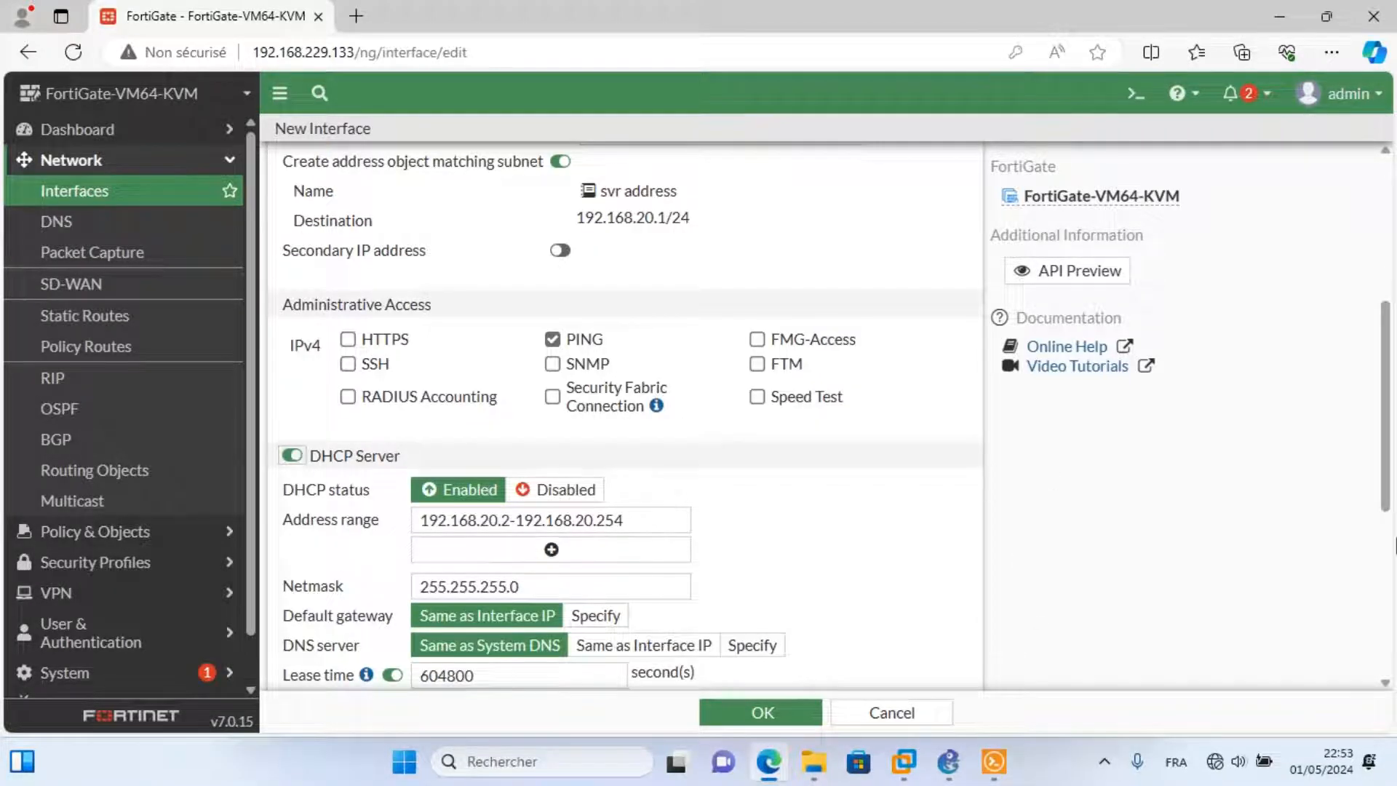
scroll(705, 388, "down", 2)
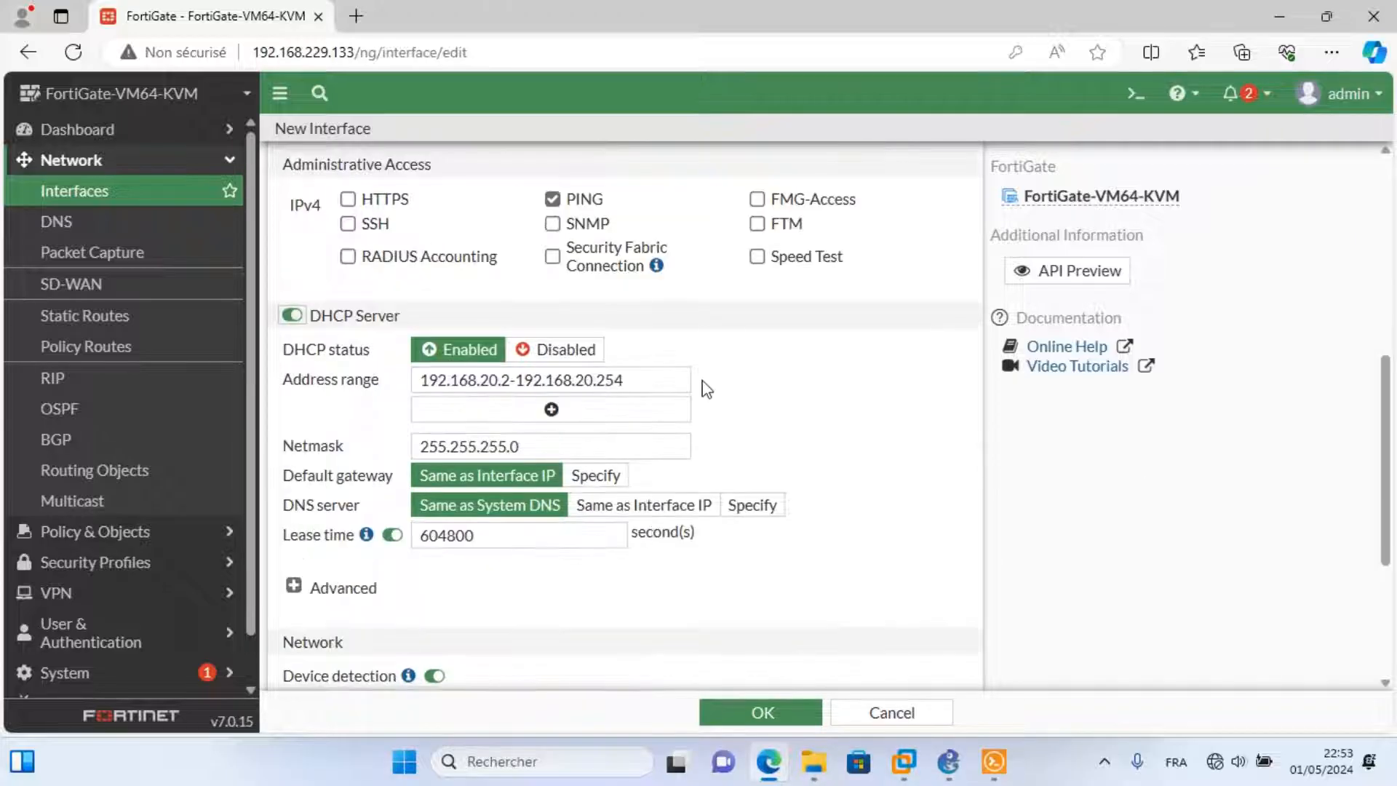
left_click(509, 381)
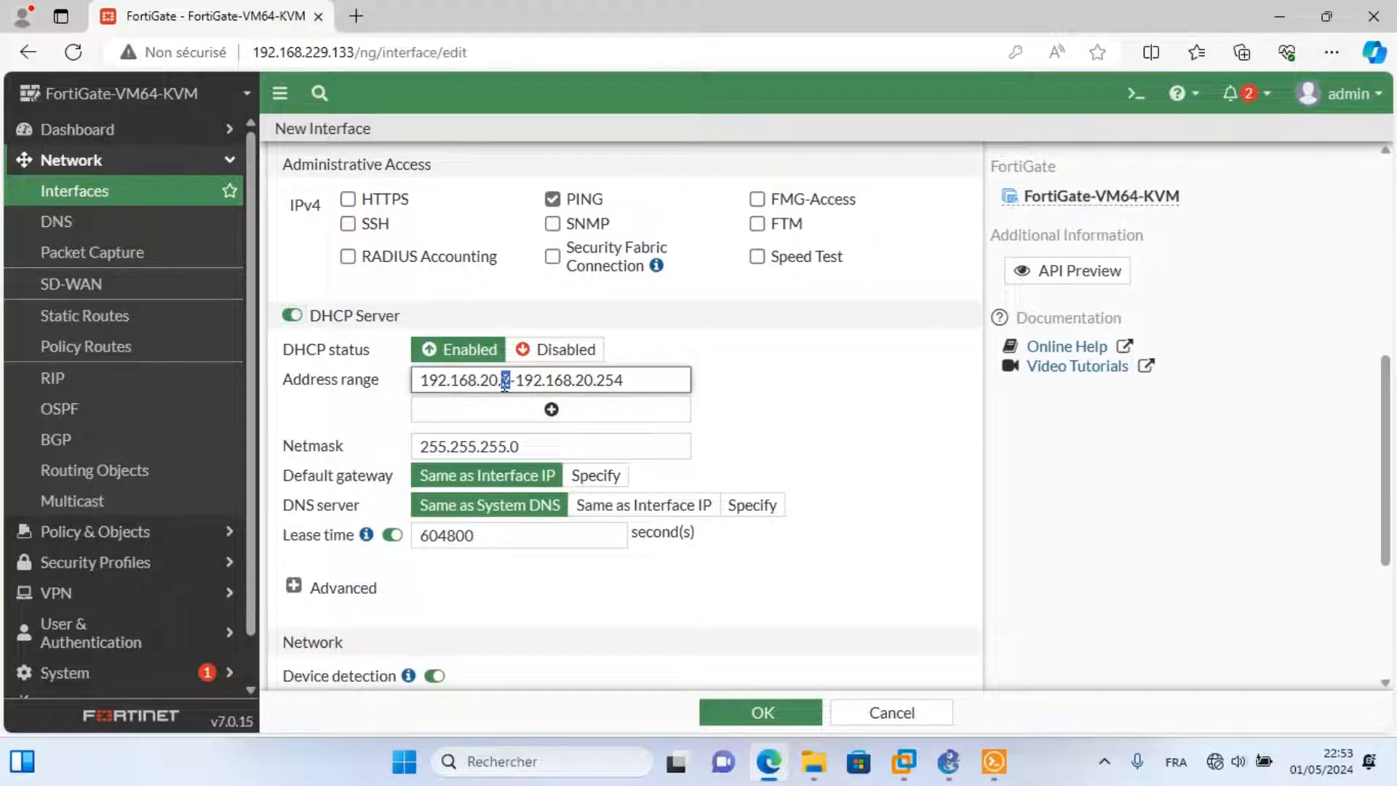
type("0")
left_click_drag(638, 378, 611, 379)
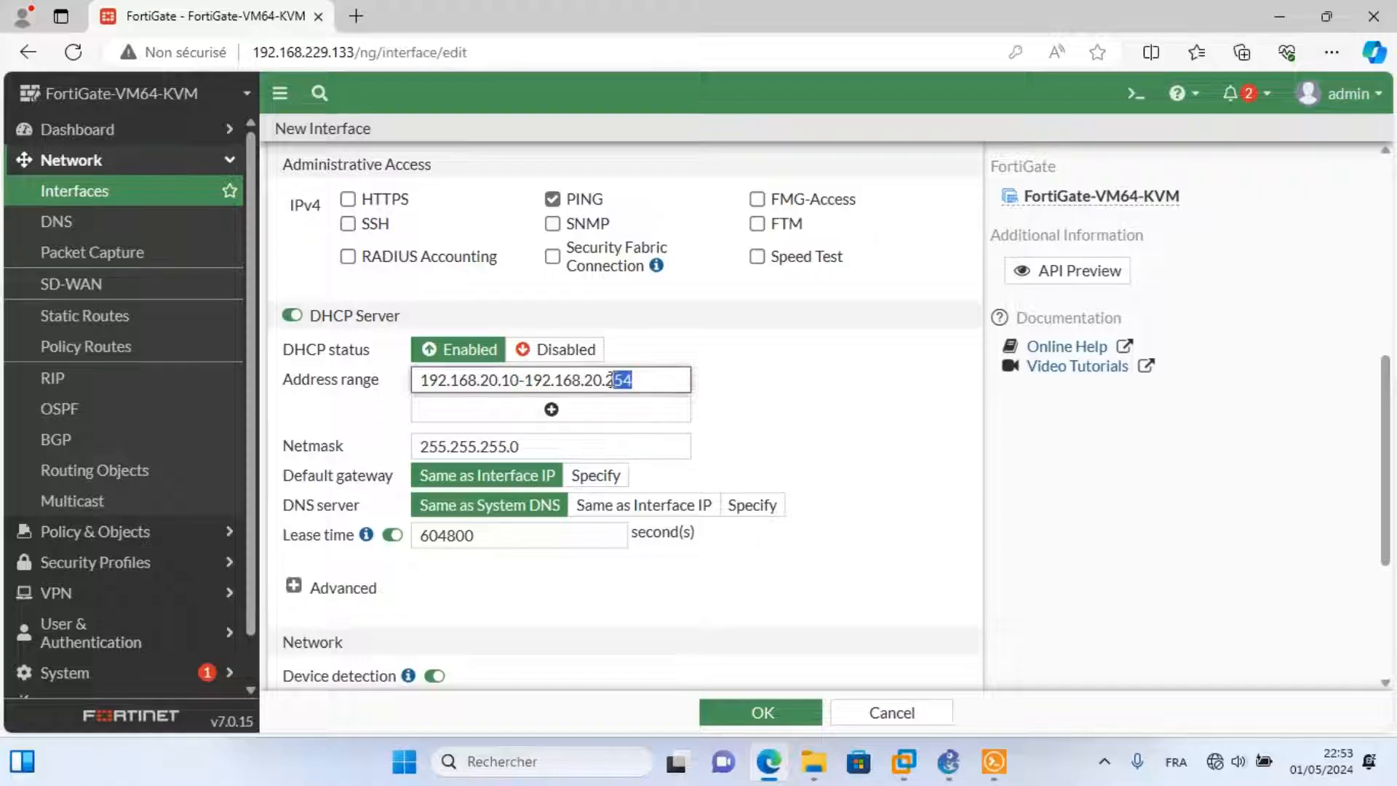
left_click(1346, 606)
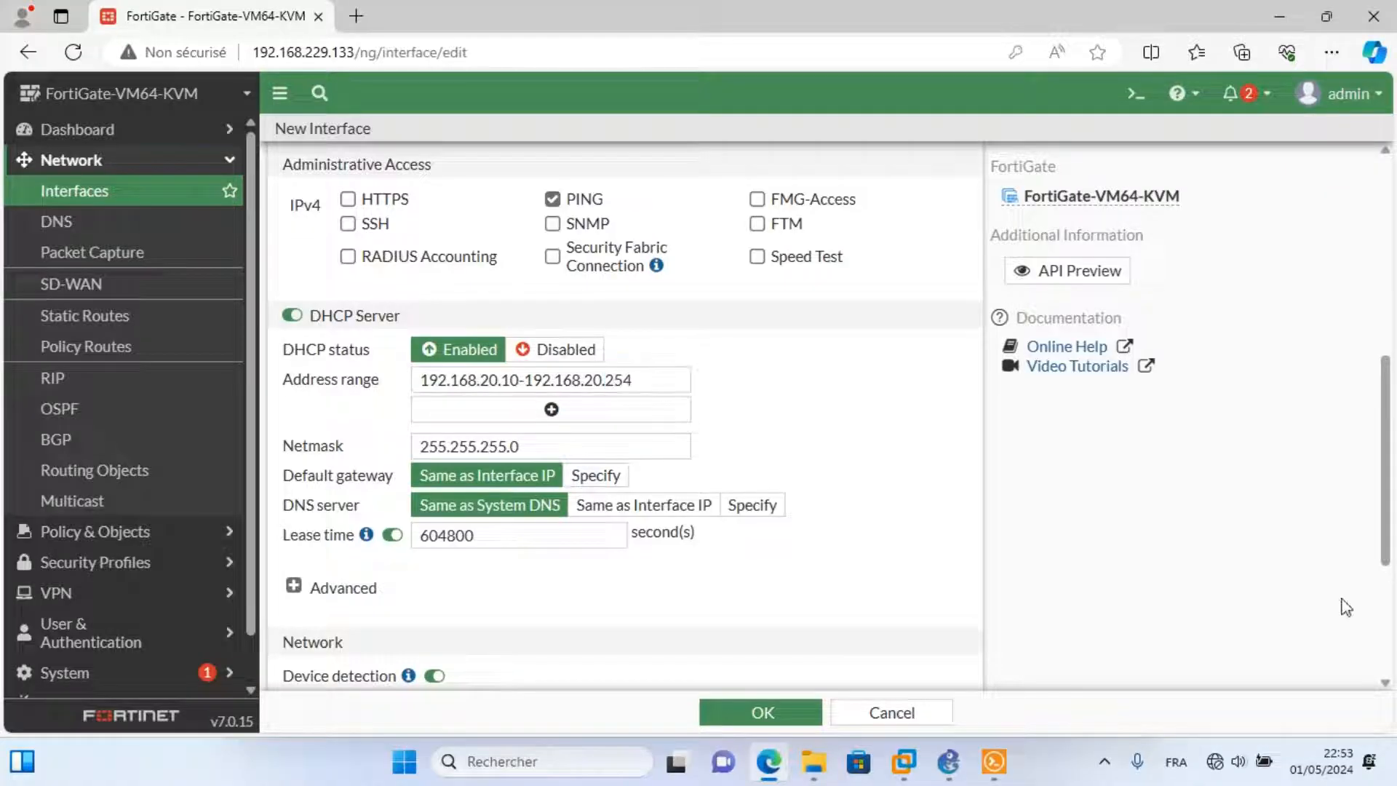
left_click(758, 713)
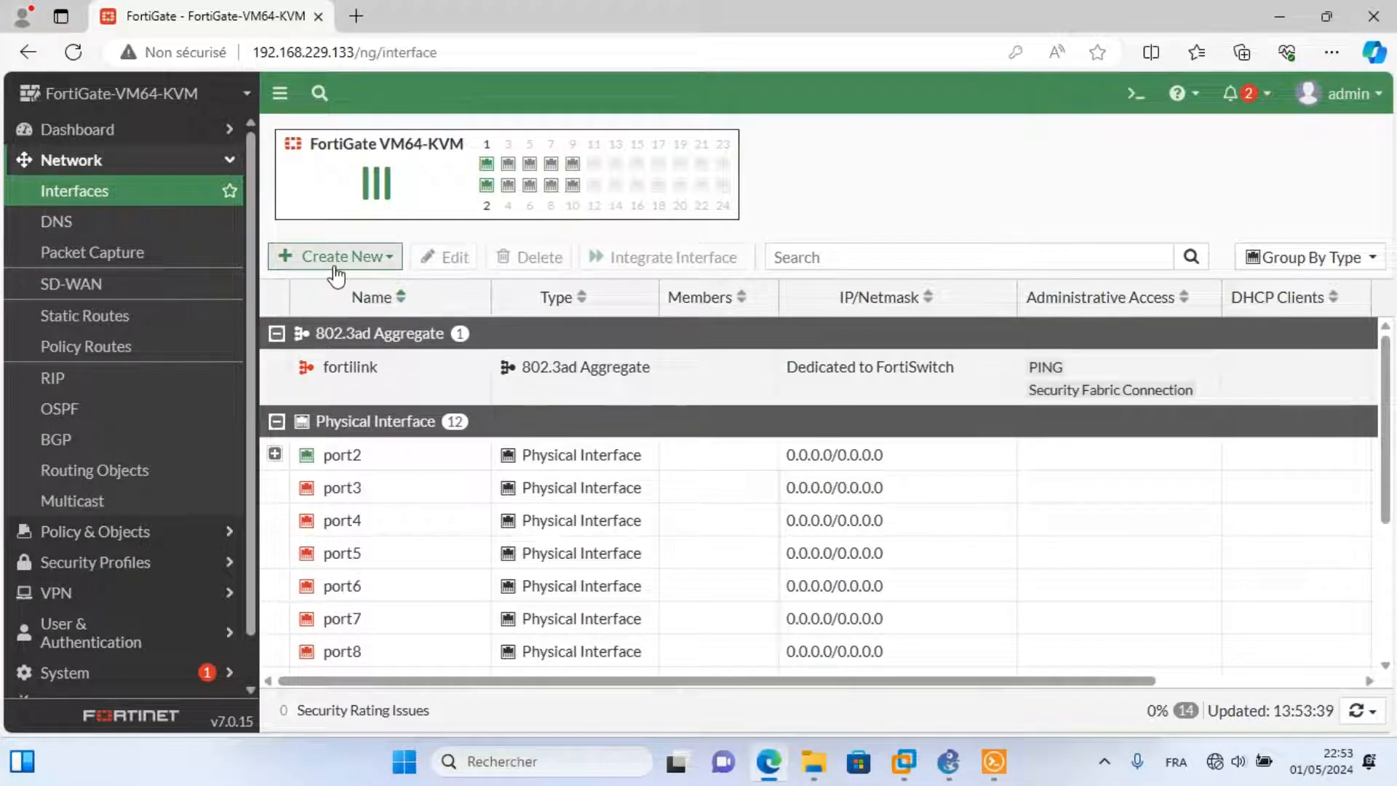
Create interface telip (alias telip) on port2 with VLAN ID 30 and 192.168.30.1/255.255.255.0.
left_click(355, 257)
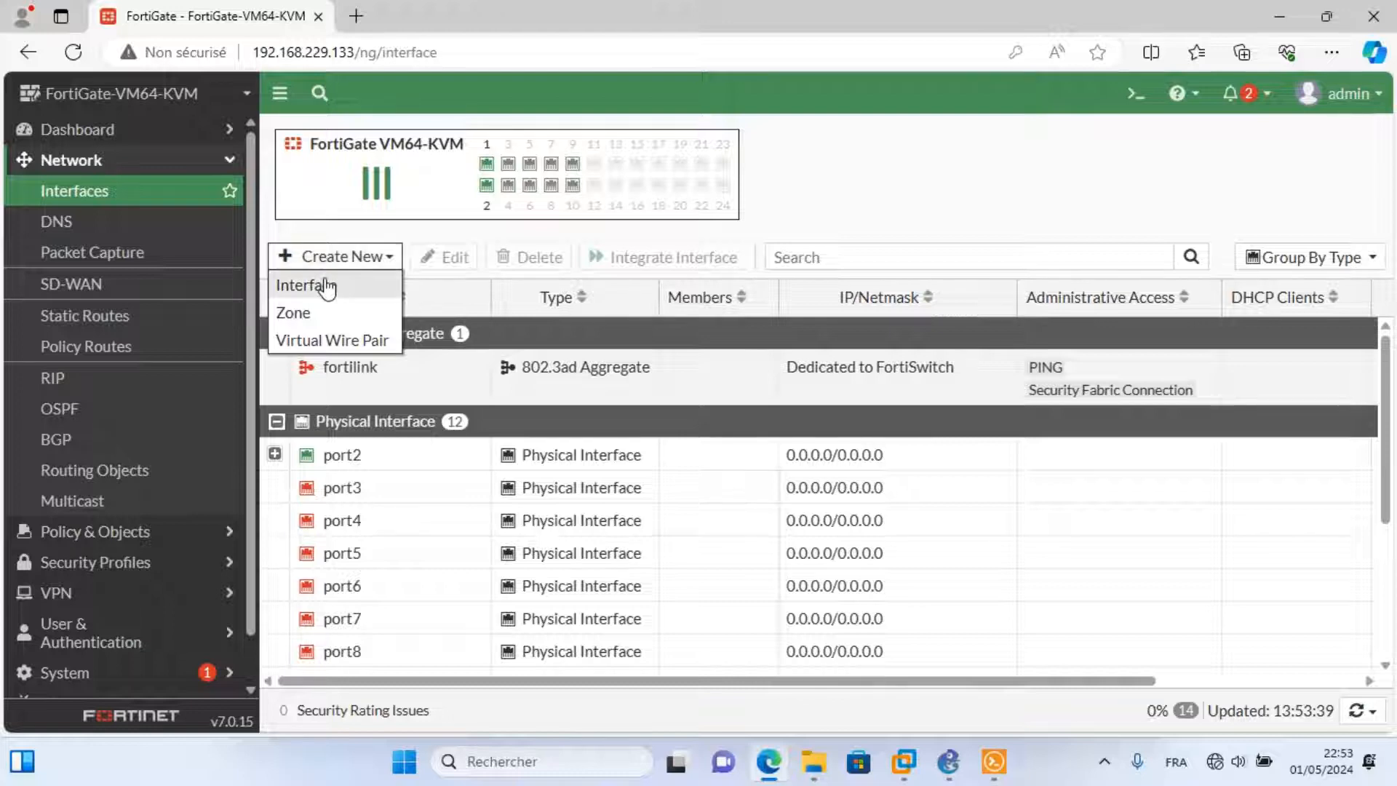
left_click(325, 285)
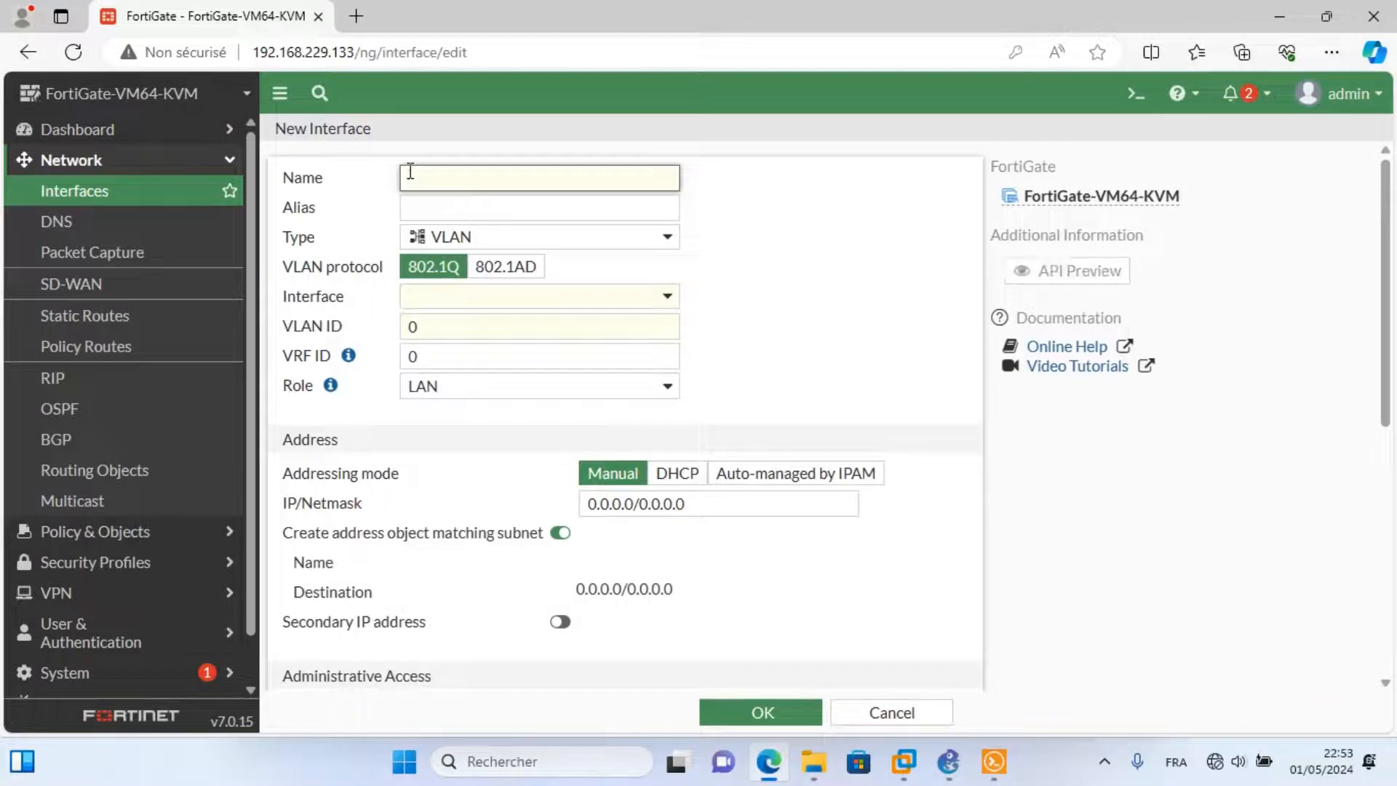
type("telip")
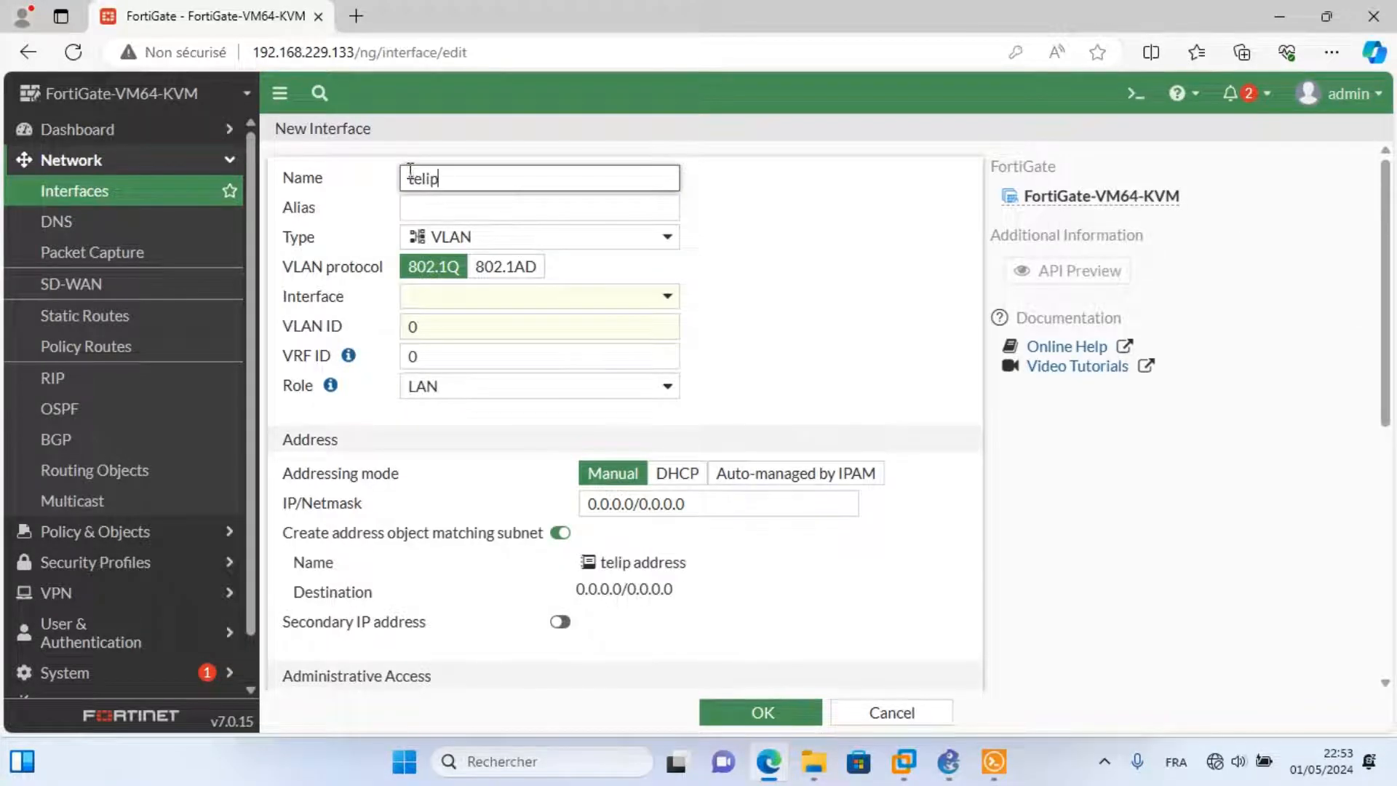
left_click(426, 206)
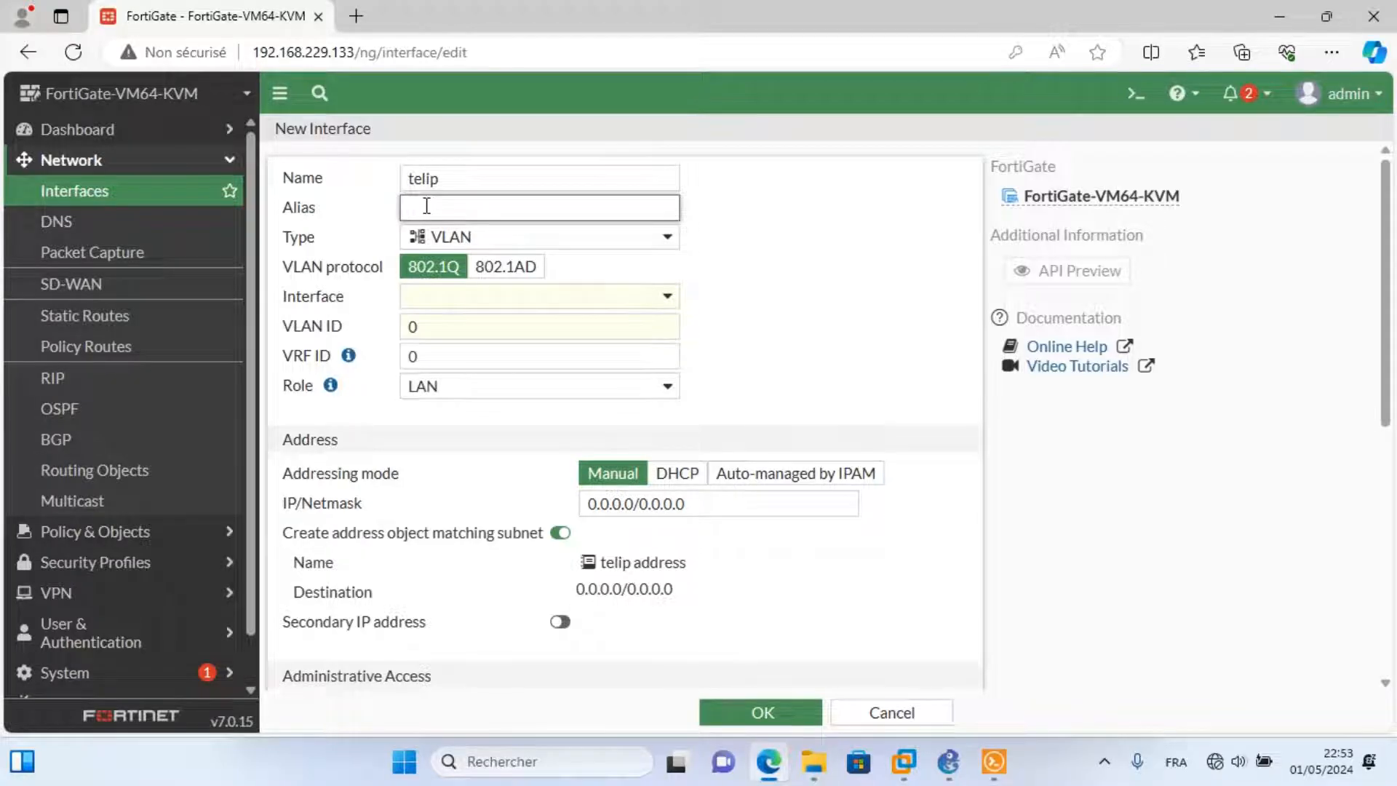
type("telip")
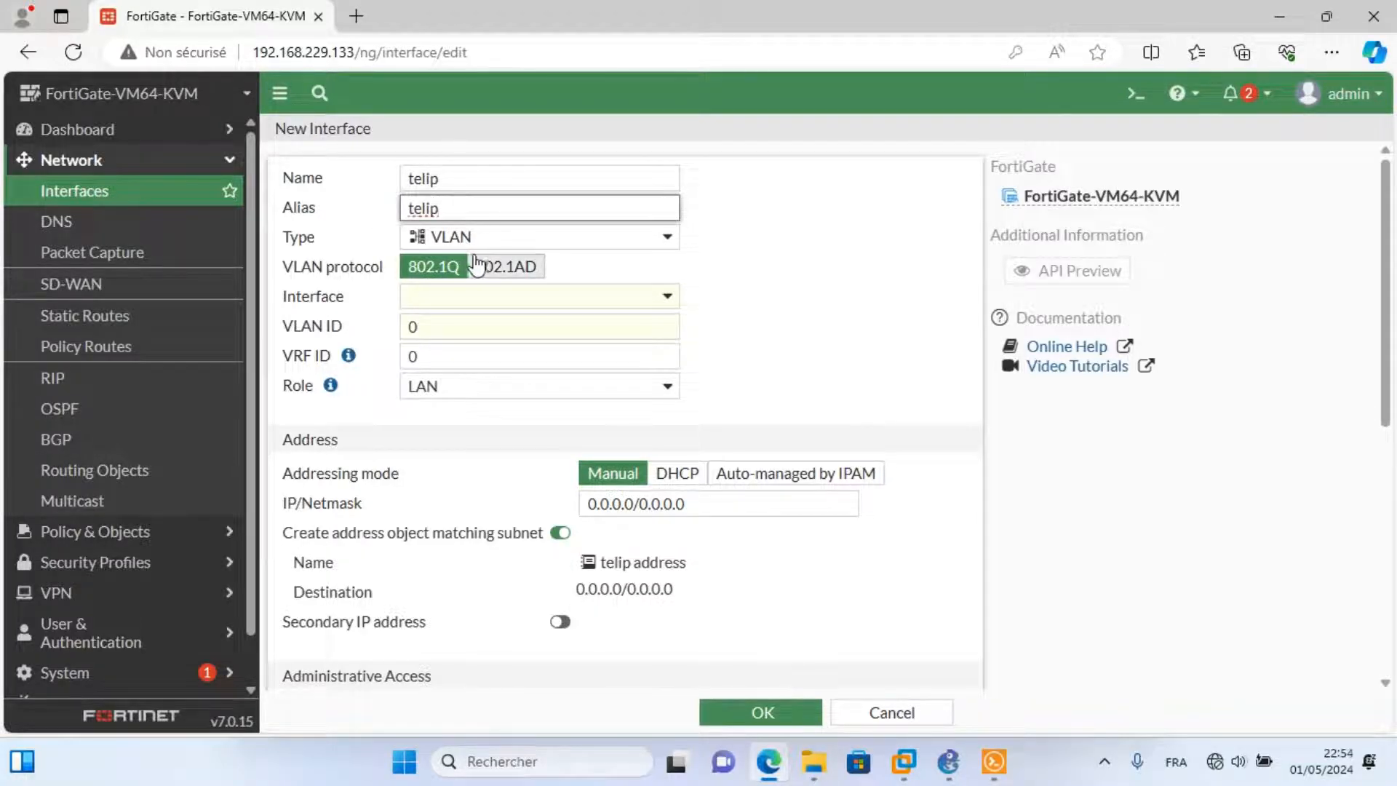
left_click(483, 299)
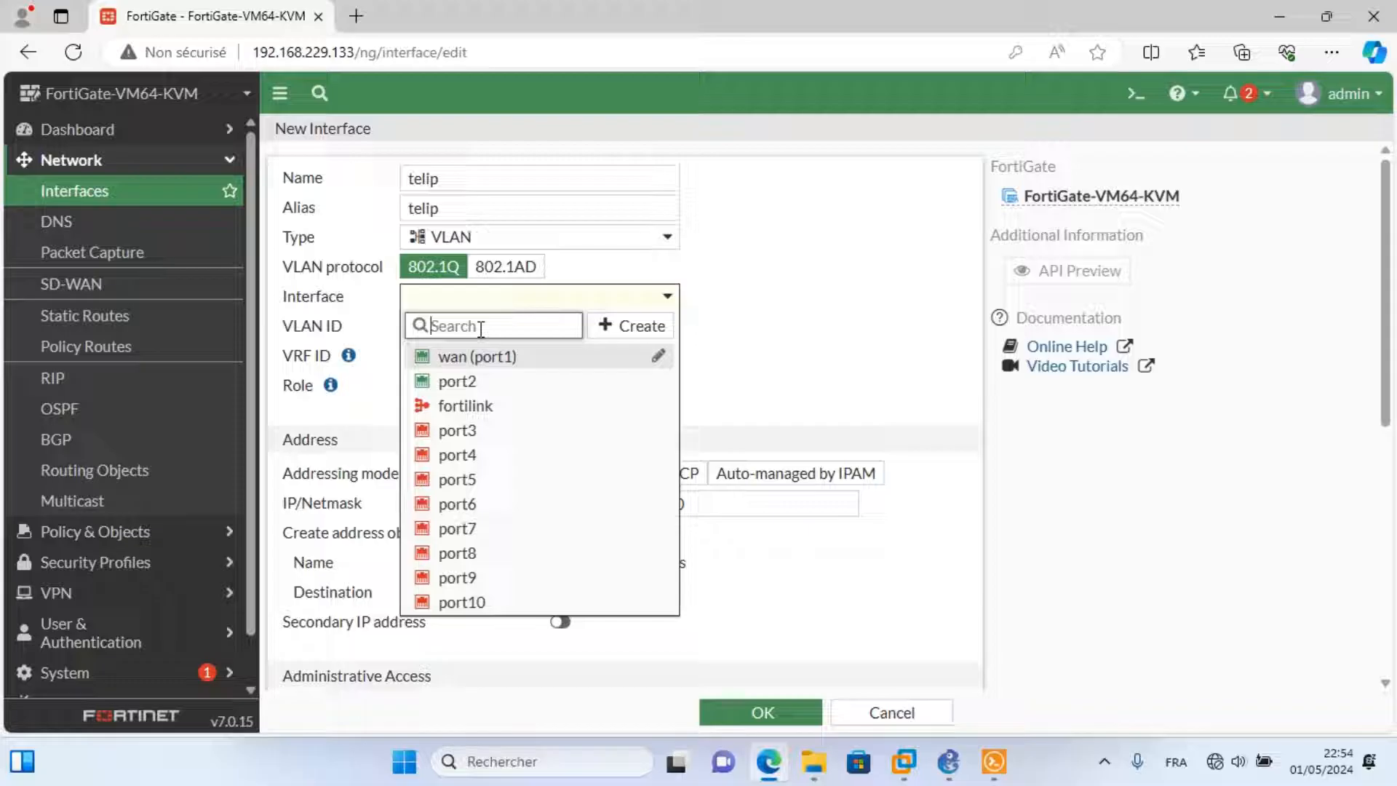
left_click(466, 380)
left_click(401, 332)
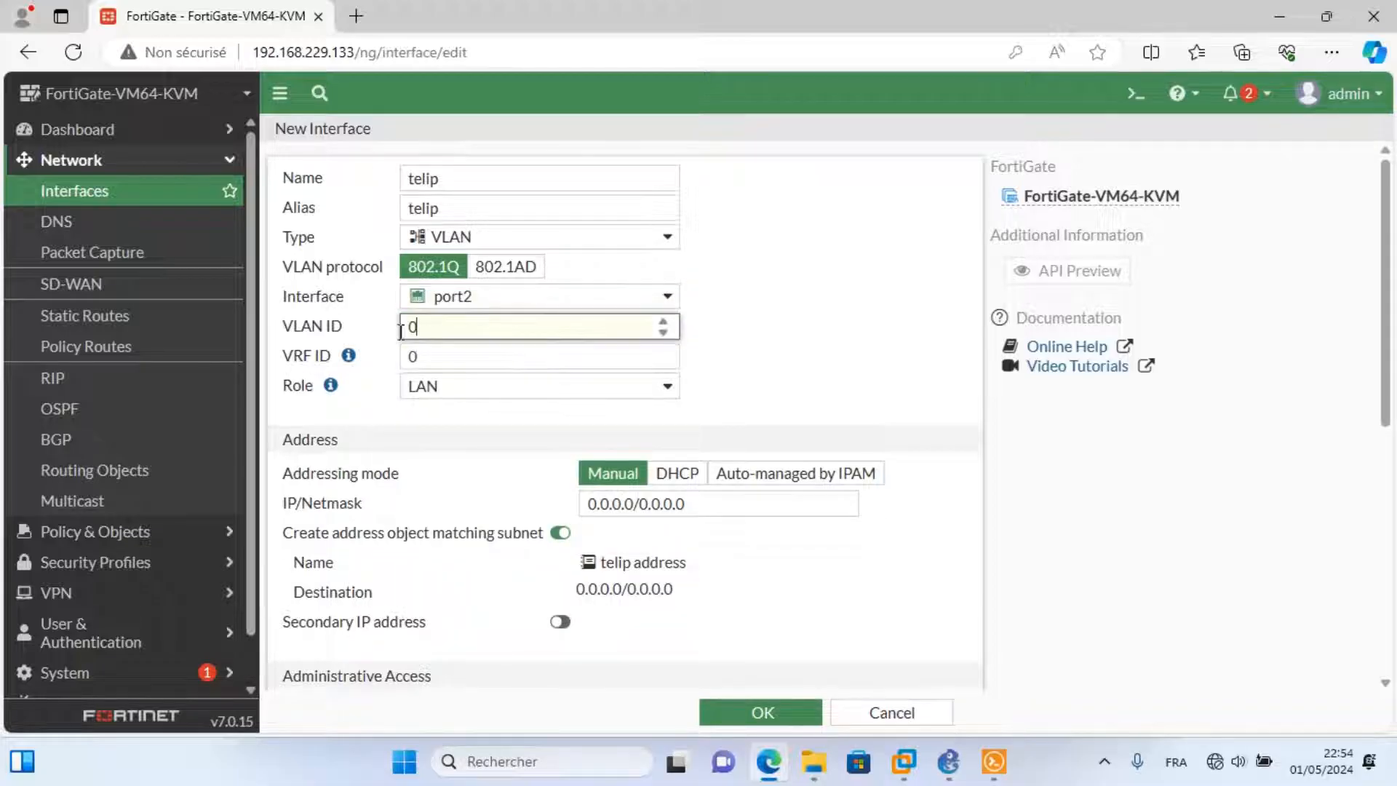
type("30")
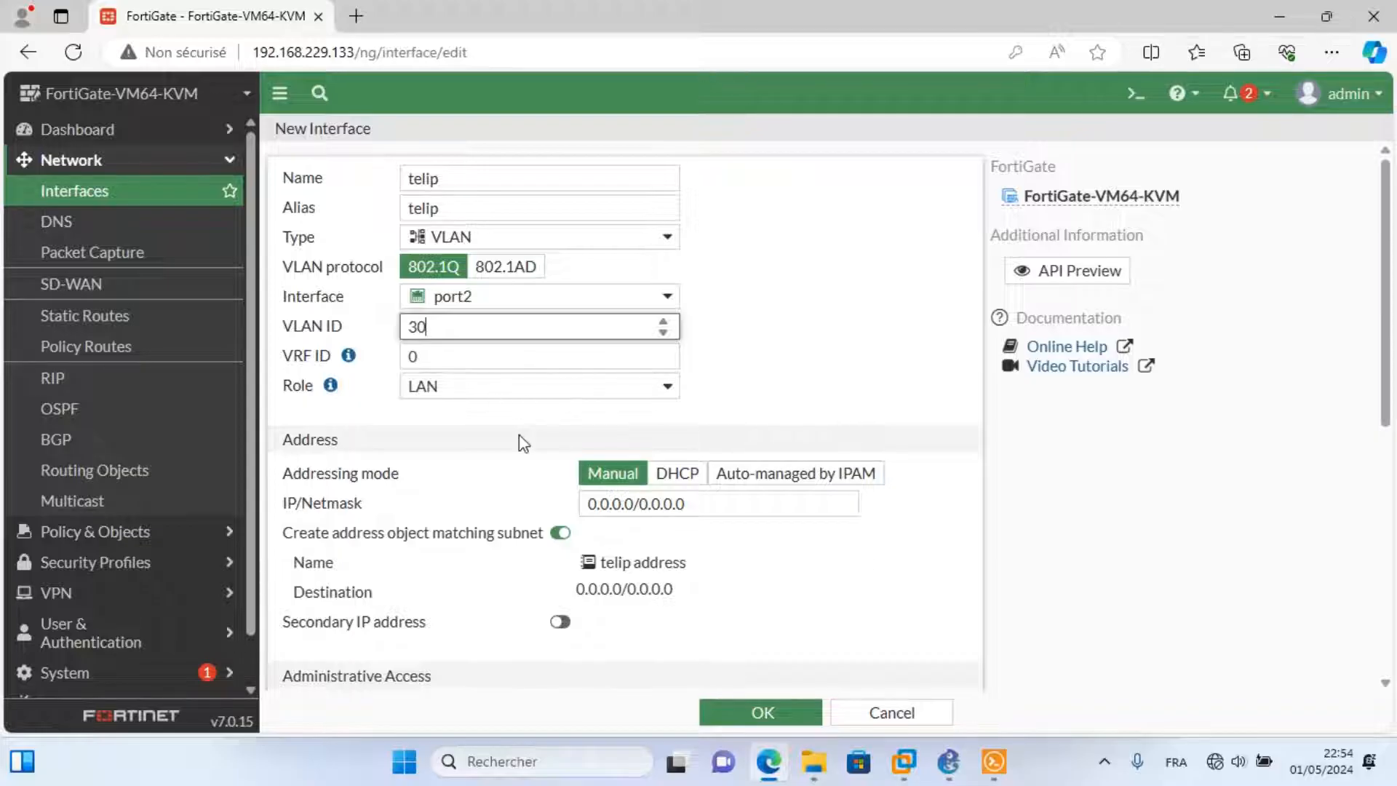
left_click_drag(632, 502, 572, 518)
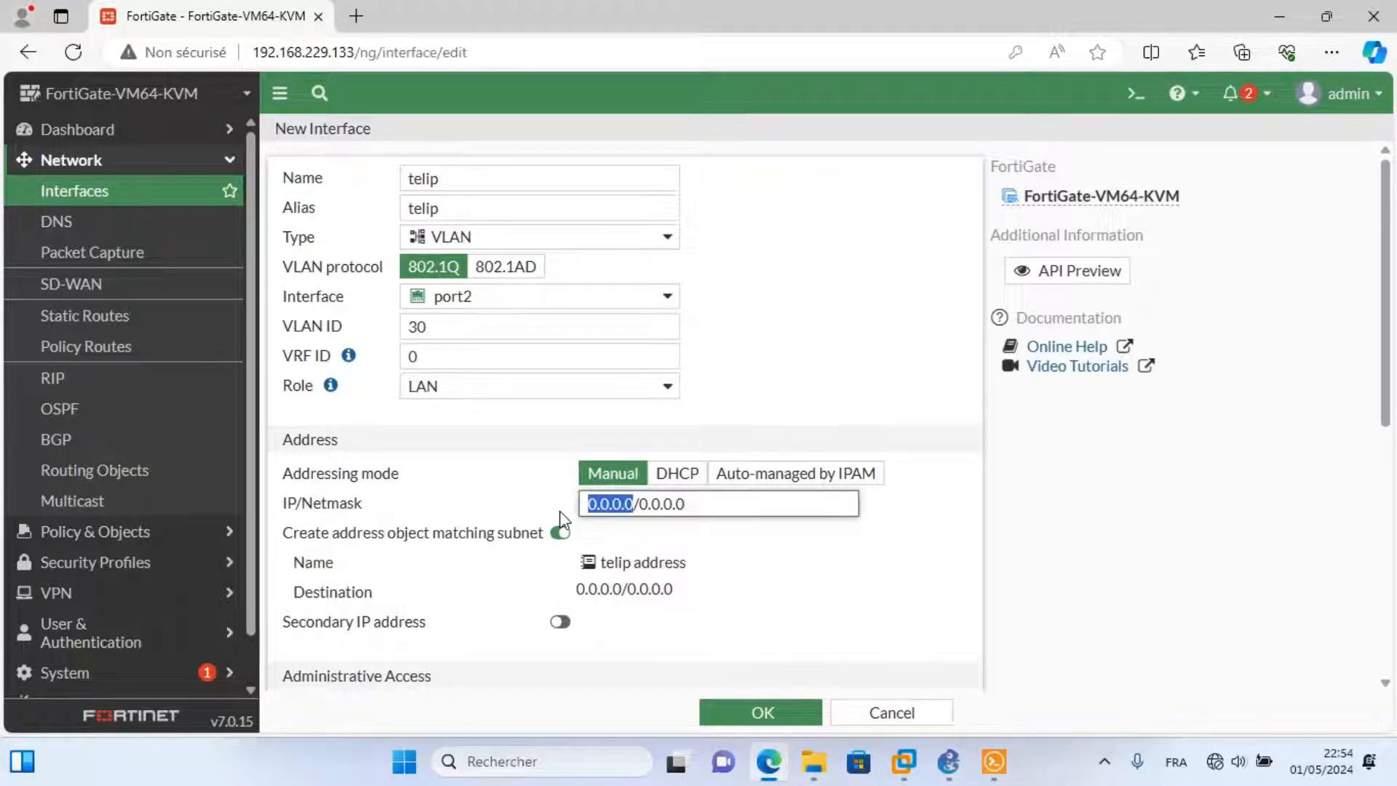
type("192.168")
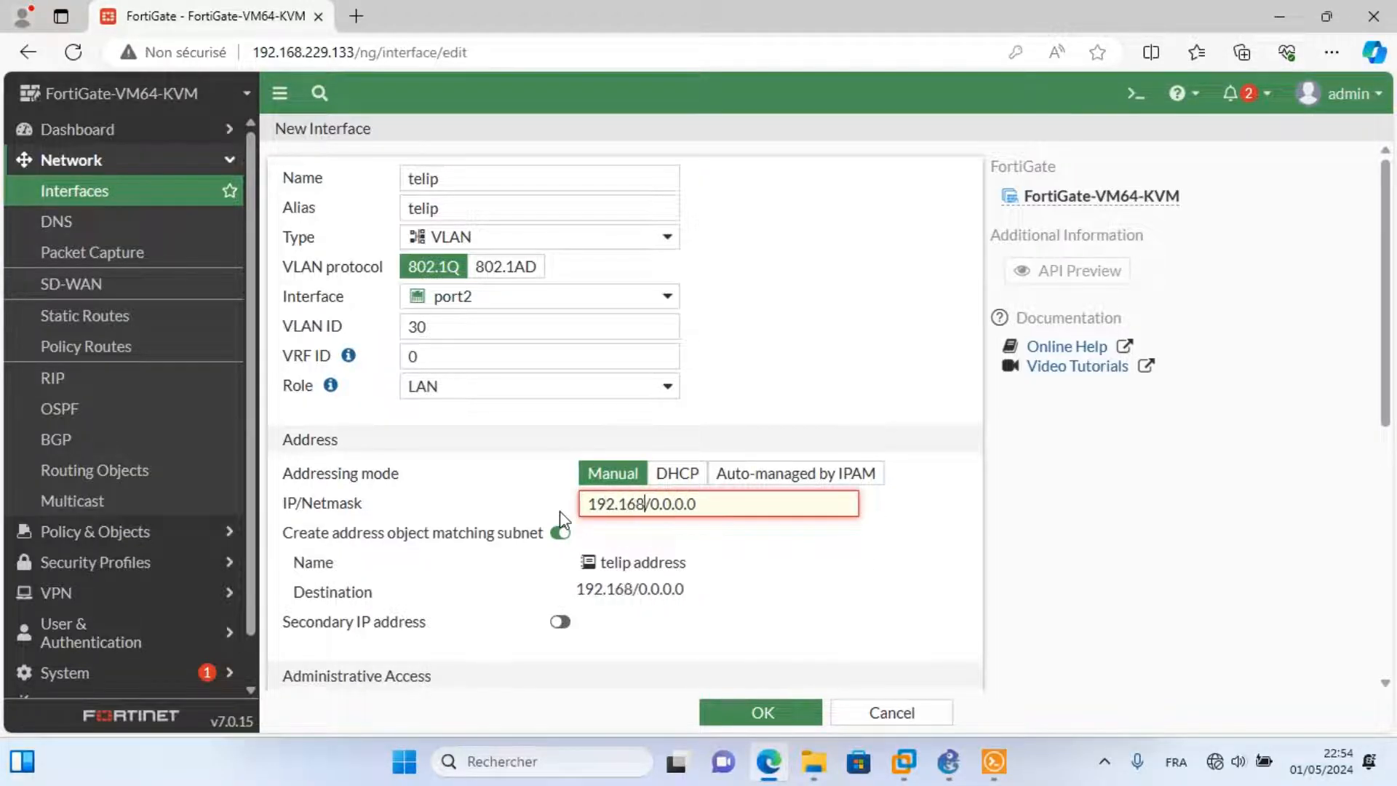
type(".30.")
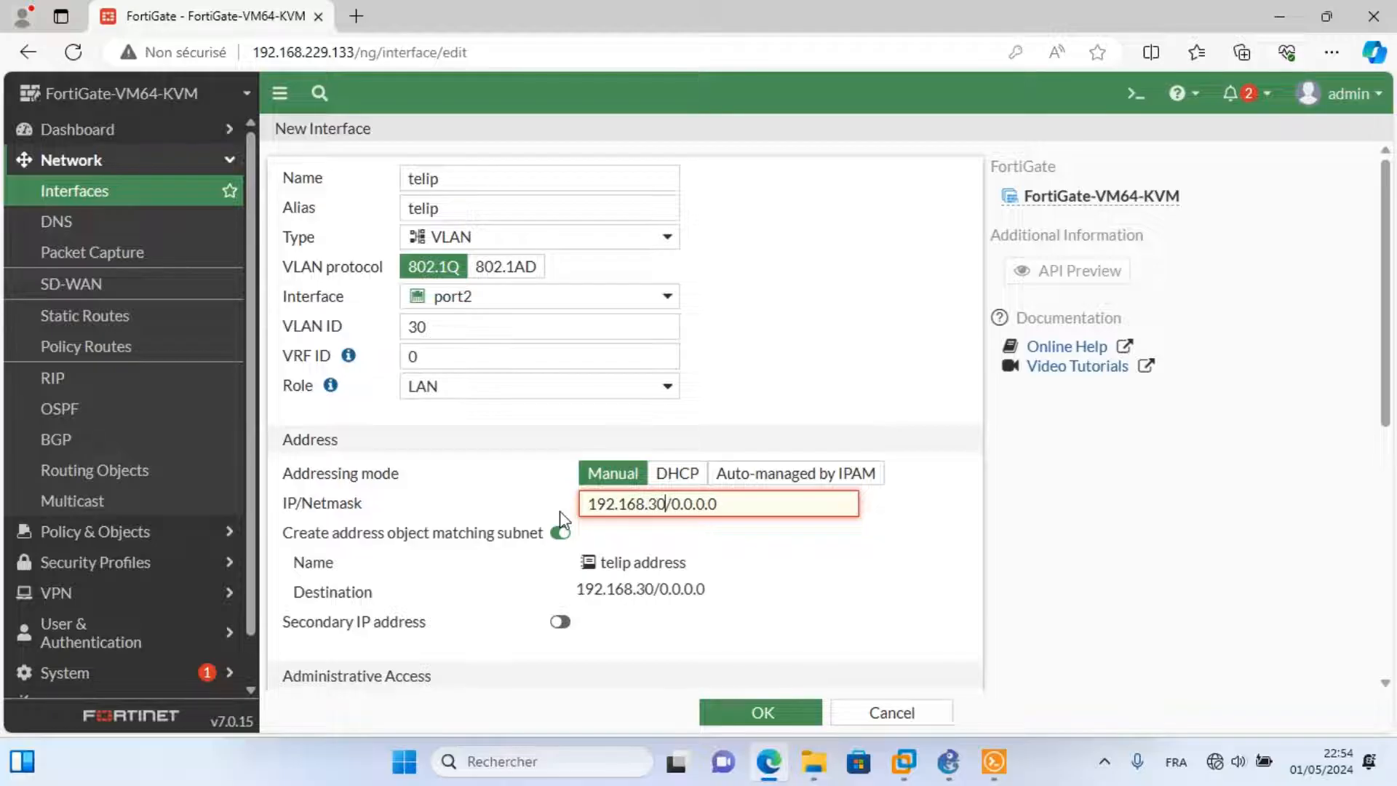
type("1")
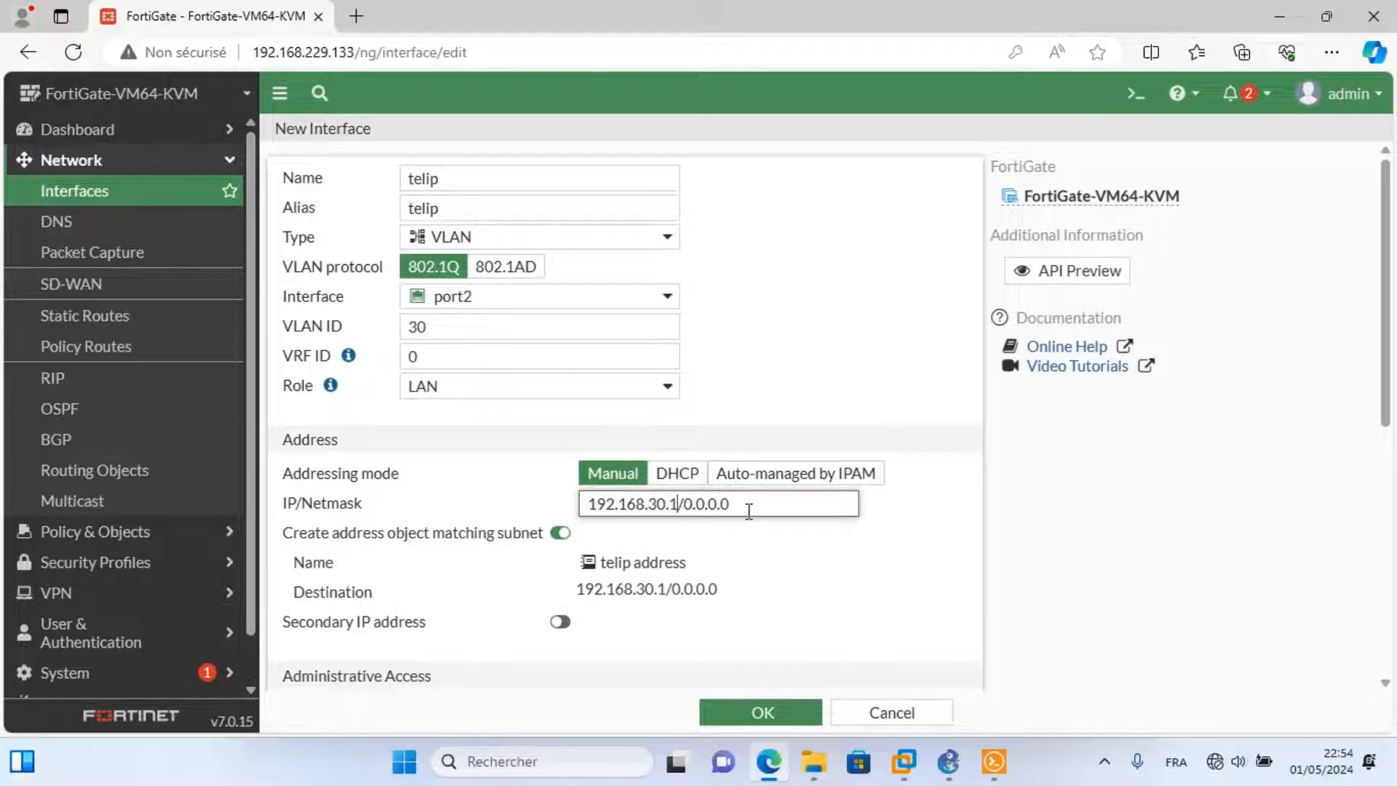
left_click_drag(742, 509, 685, 511)
type("25")
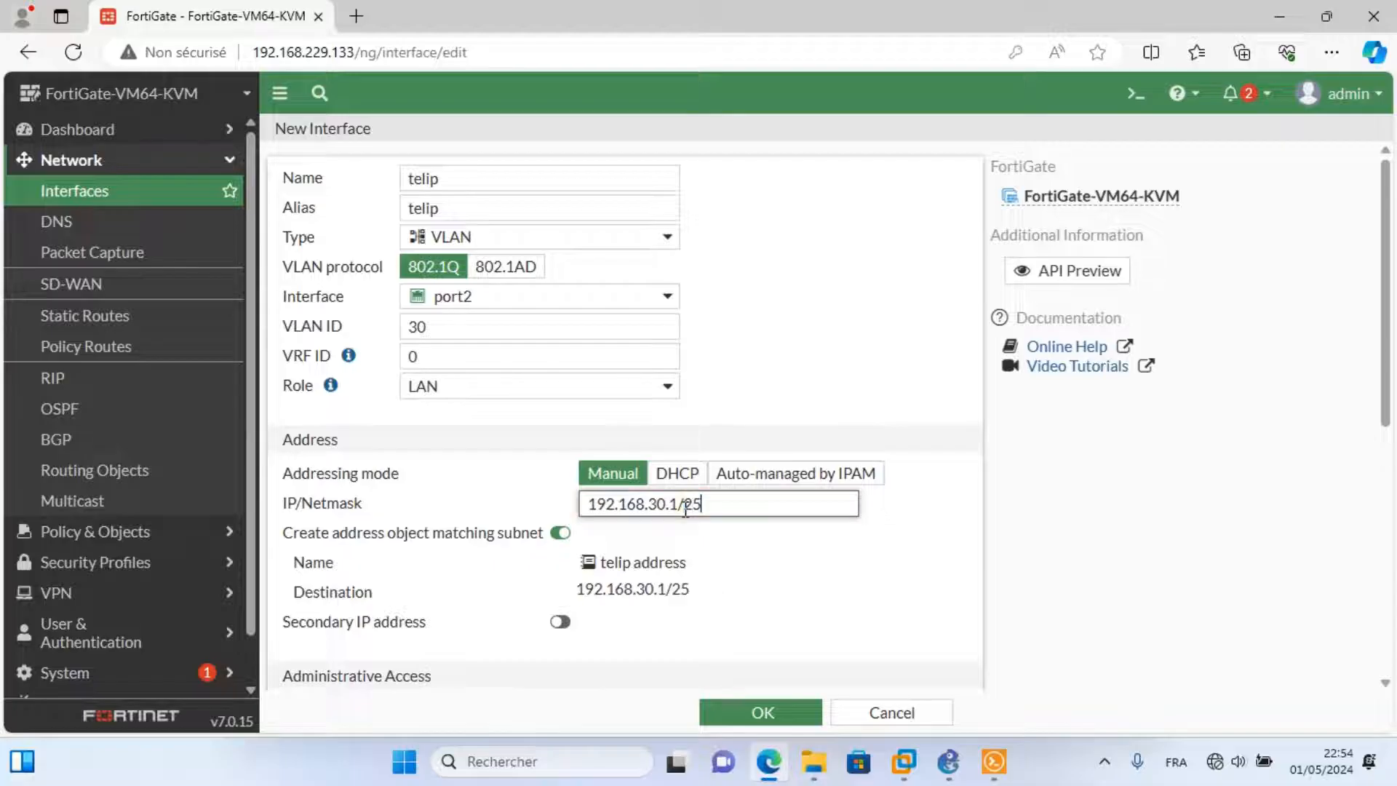
type("5.255.")
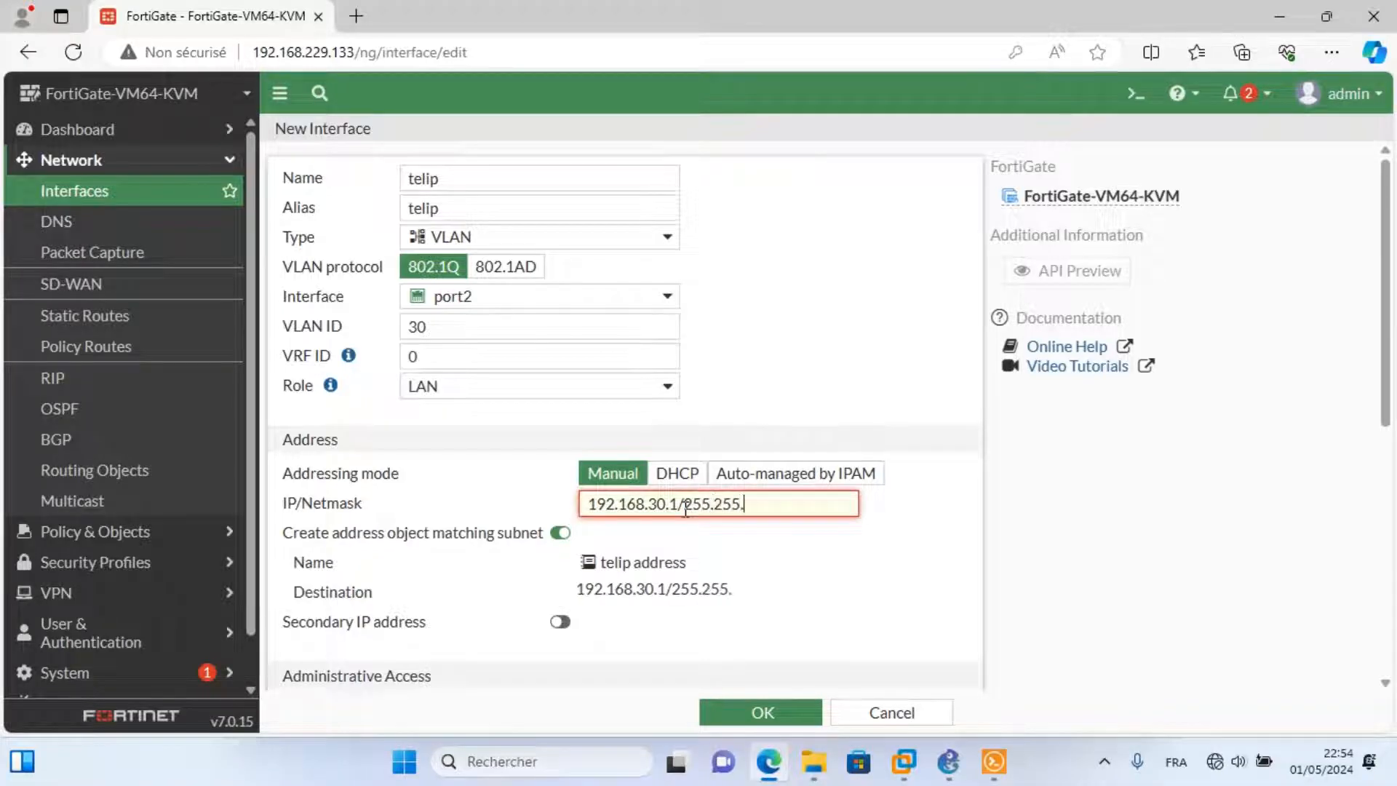
type("255.0")
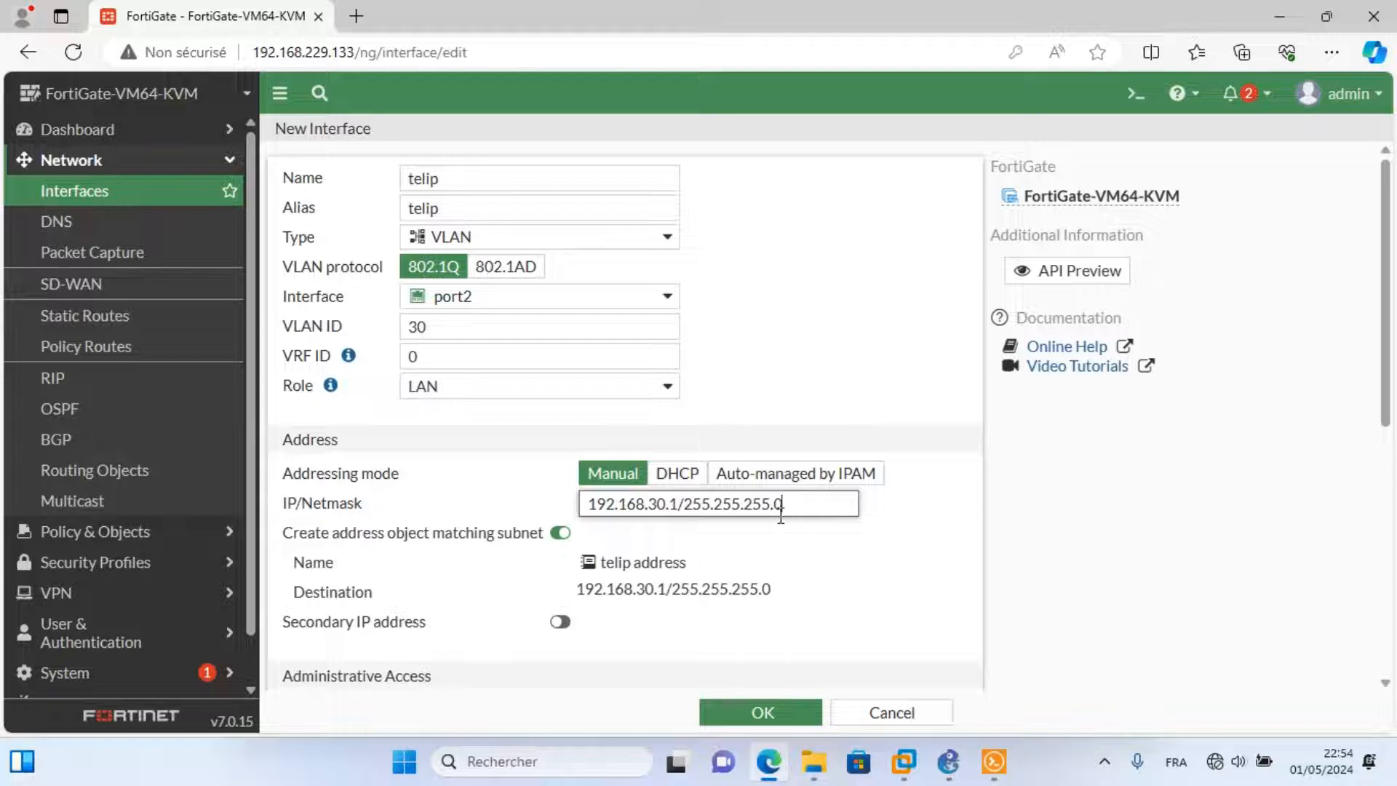
Allow PING, enable DHCP starting at 192.168.30.10, and save the telip VLAN.
scroll(729, 515, "down", 3)
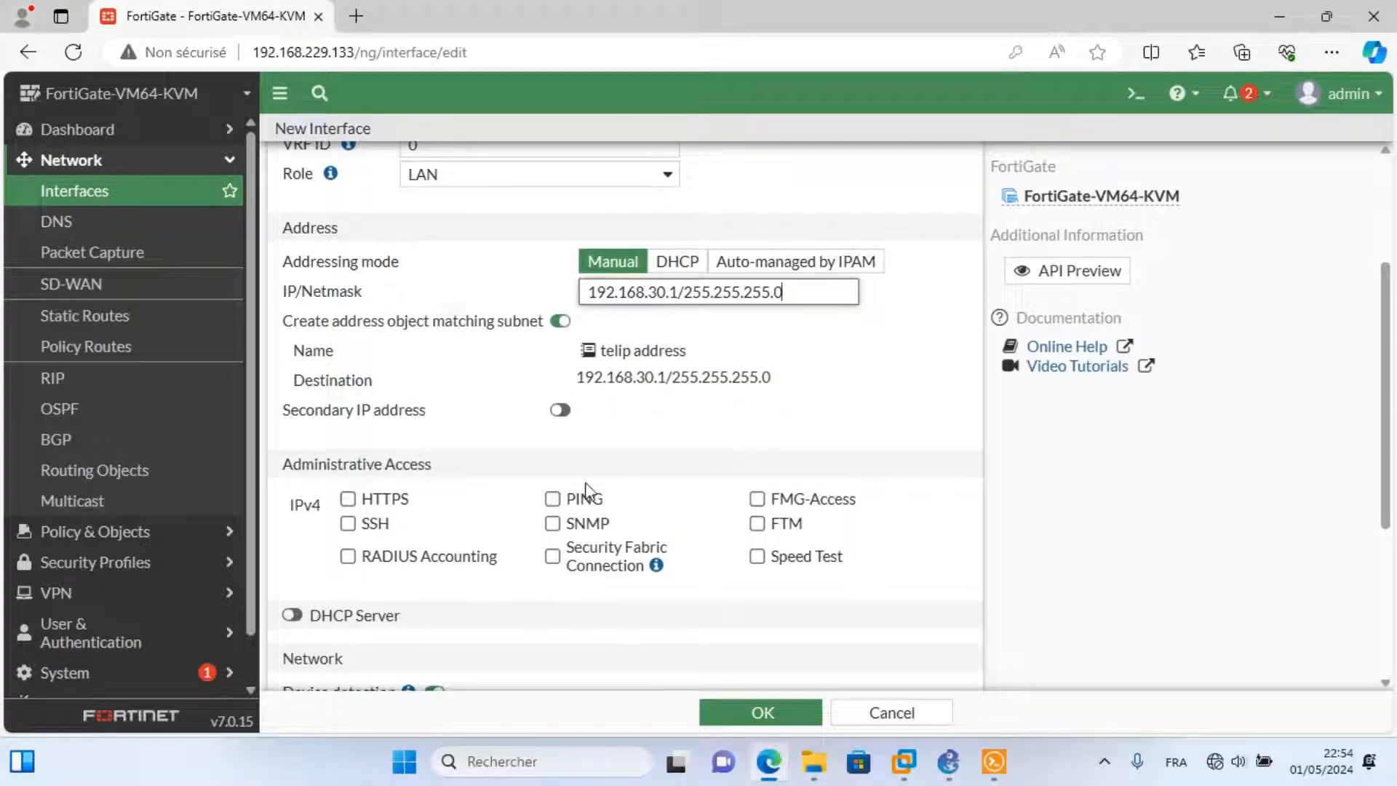
left_click(552, 499)
scroll(1375, 539, "down", 1)
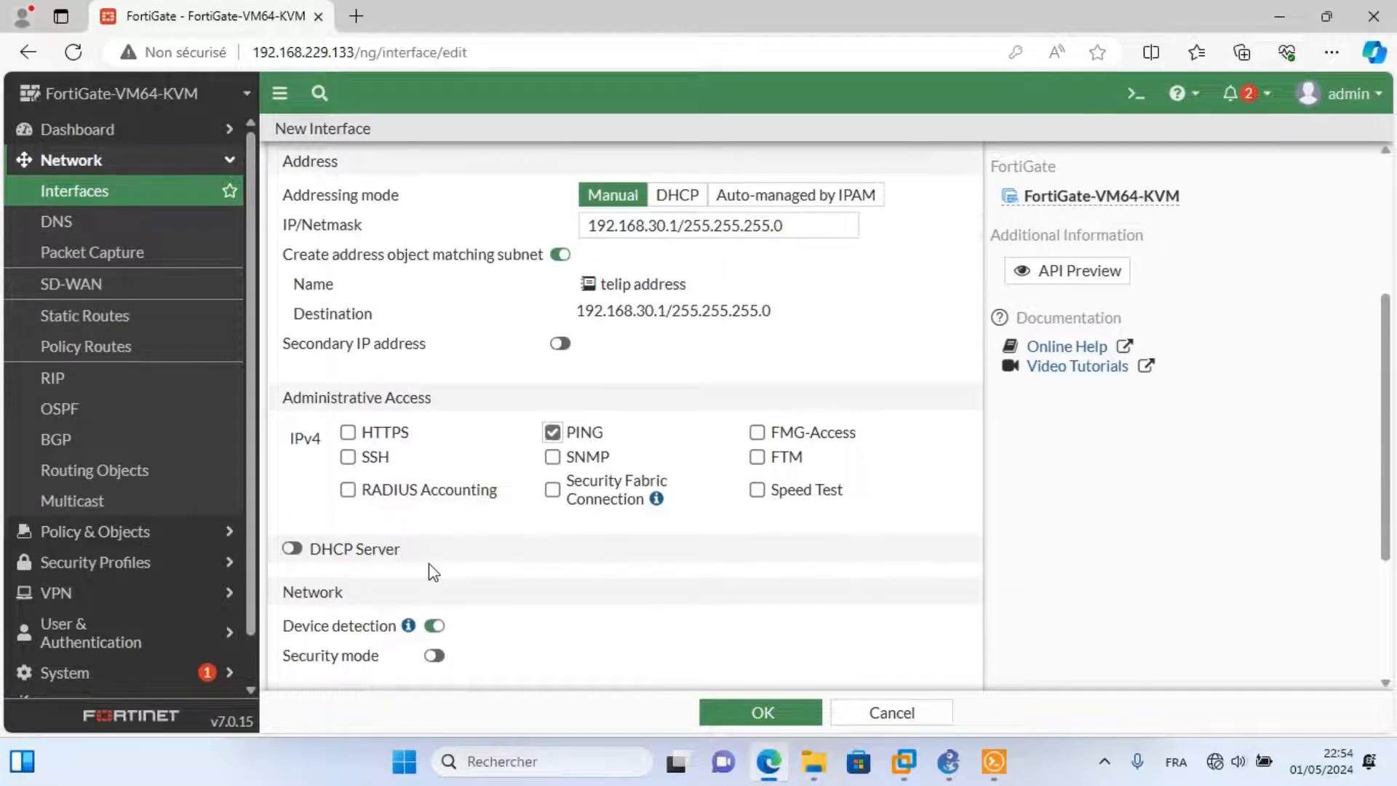
left_click(292, 549)
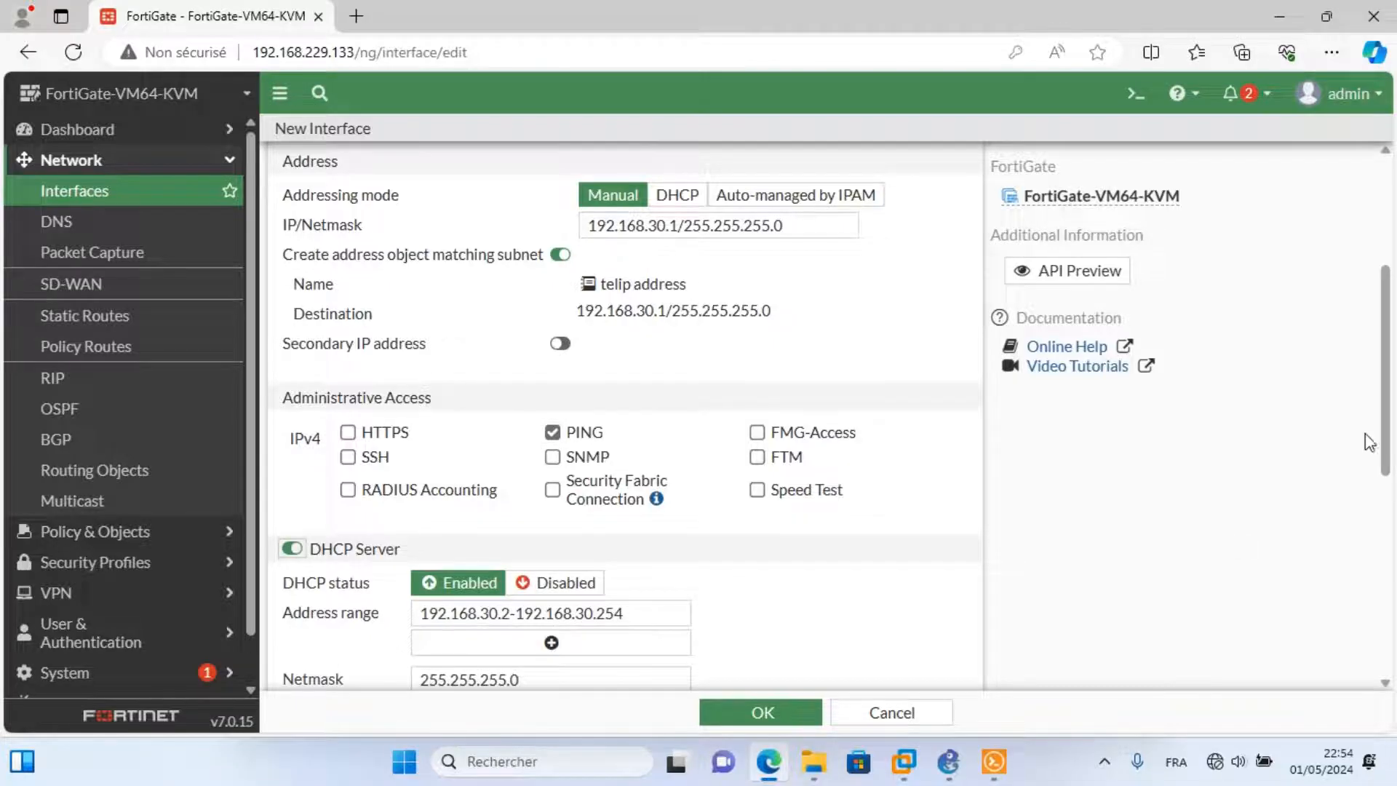
scroll(733, 405, "down", 4)
double_click(507, 354)
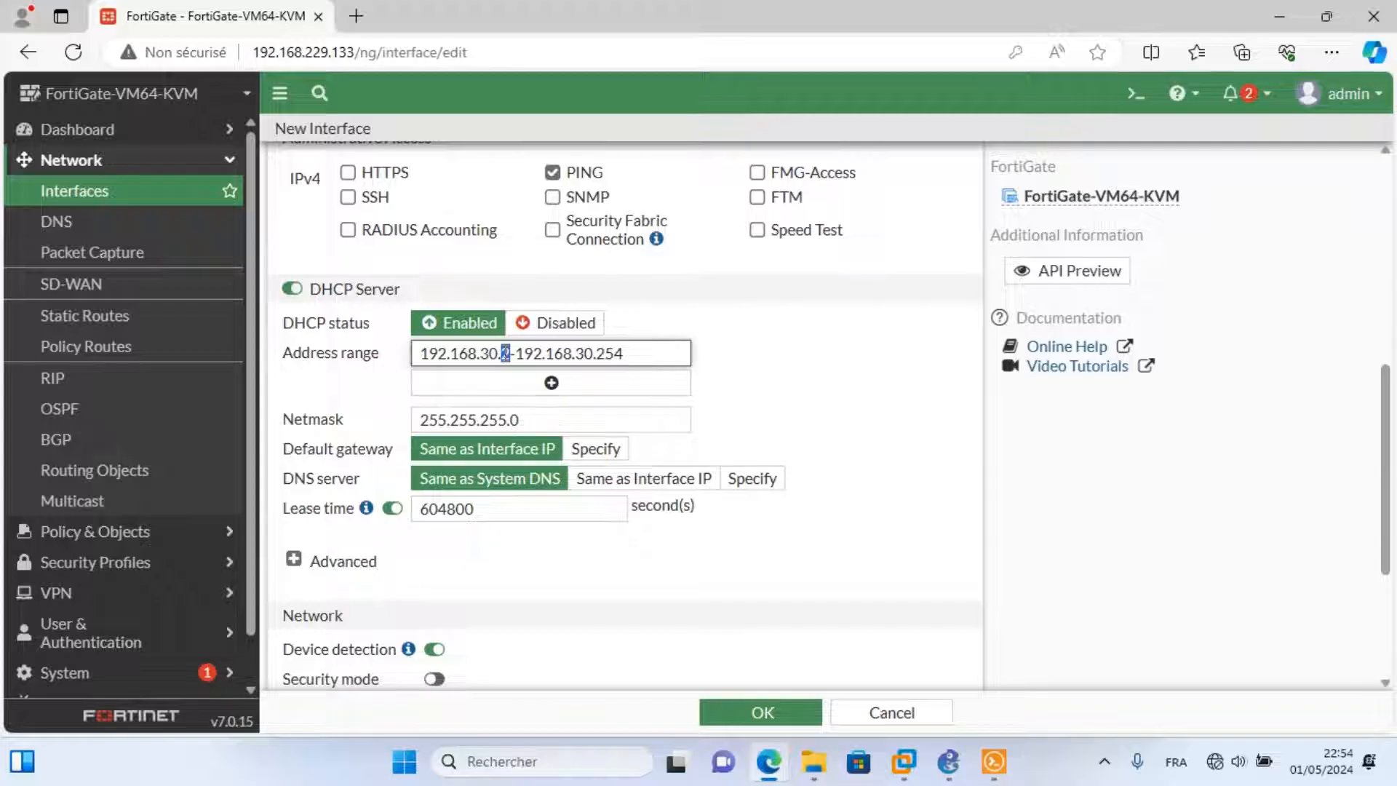
type("10")
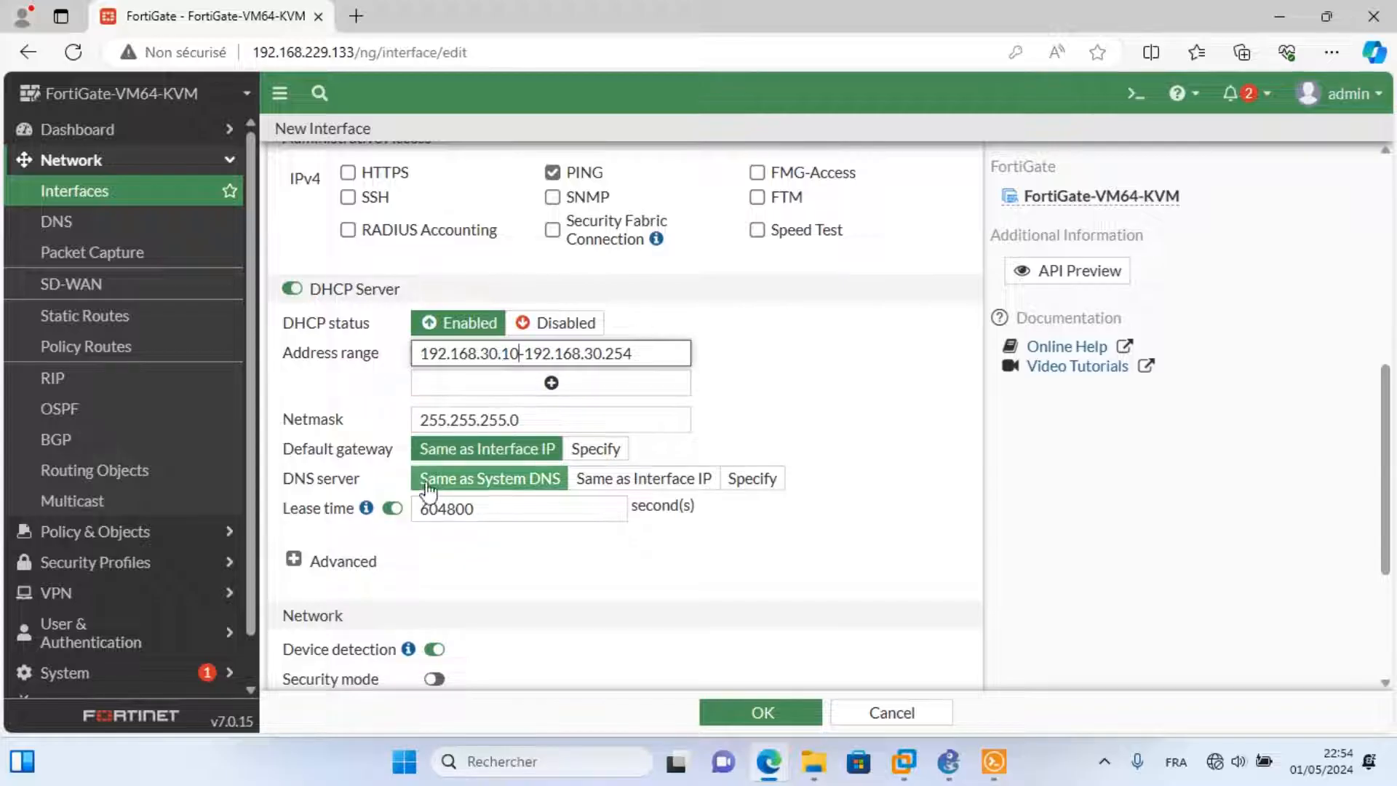
left_click(752, 717)
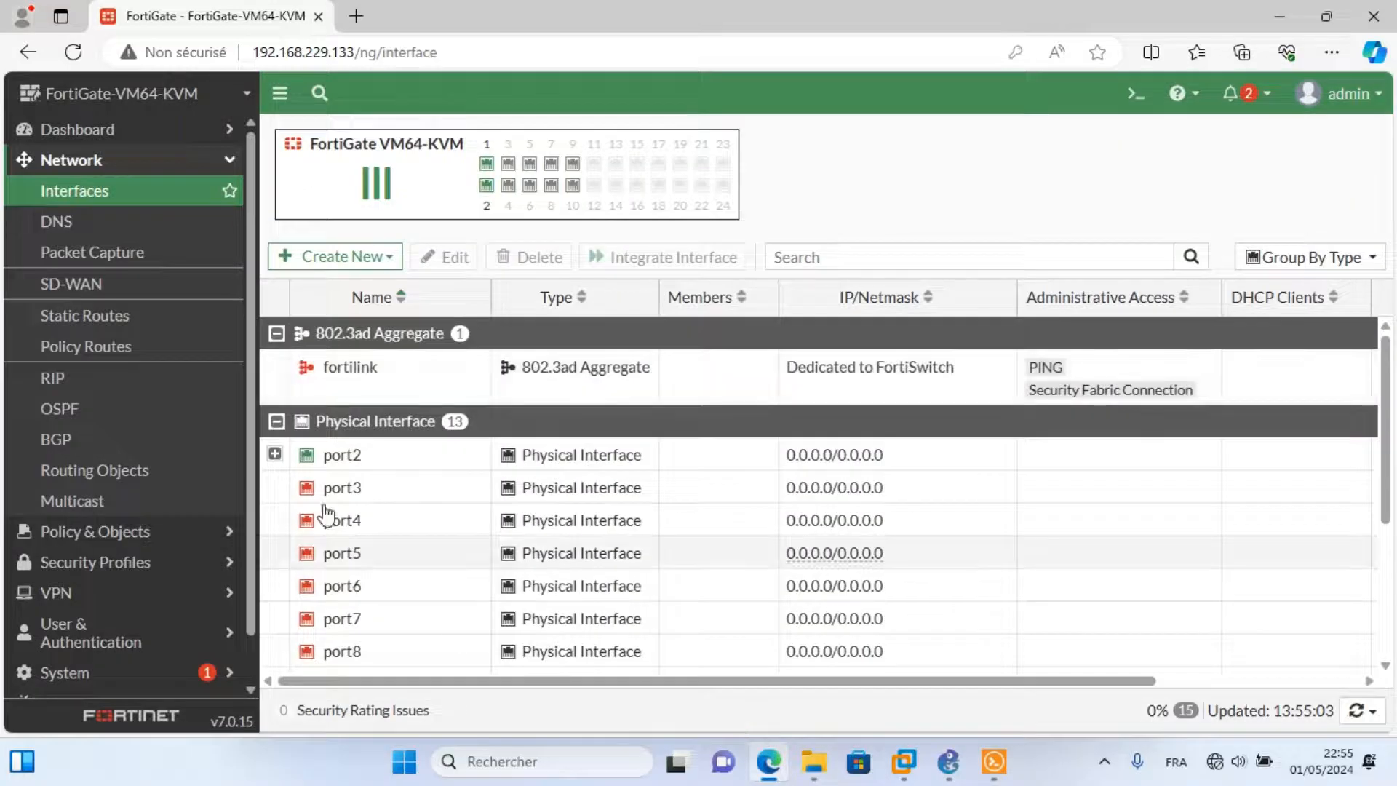
Expand port2 to list drh, svr and telip, then bring GNS3's projet-vlan topology forward.
left_click(274, 455)
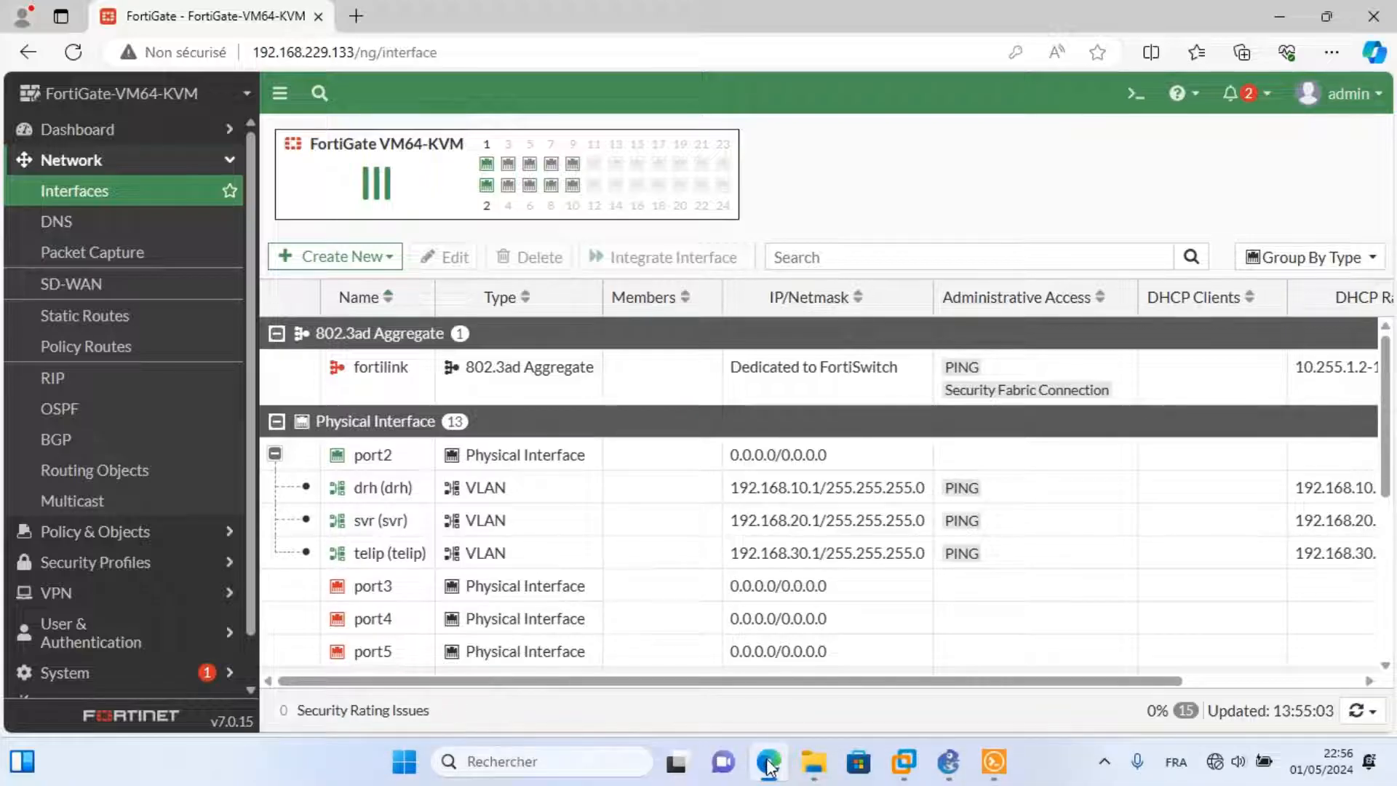
left_click(949, 763)
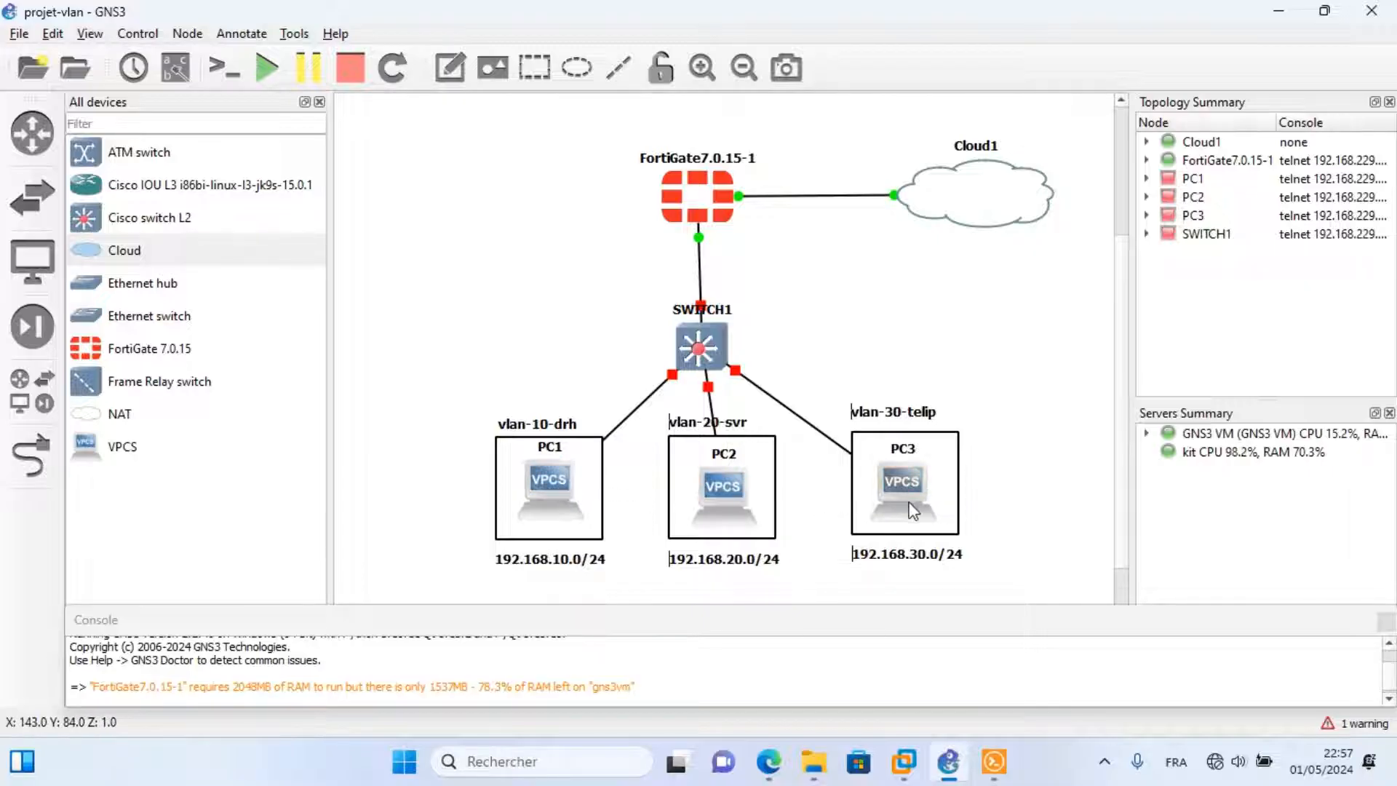
Start the SWITCH1 node from its context menu in the GNS3 topology.
mouse_move(911, 511)
right_click(709, 351)
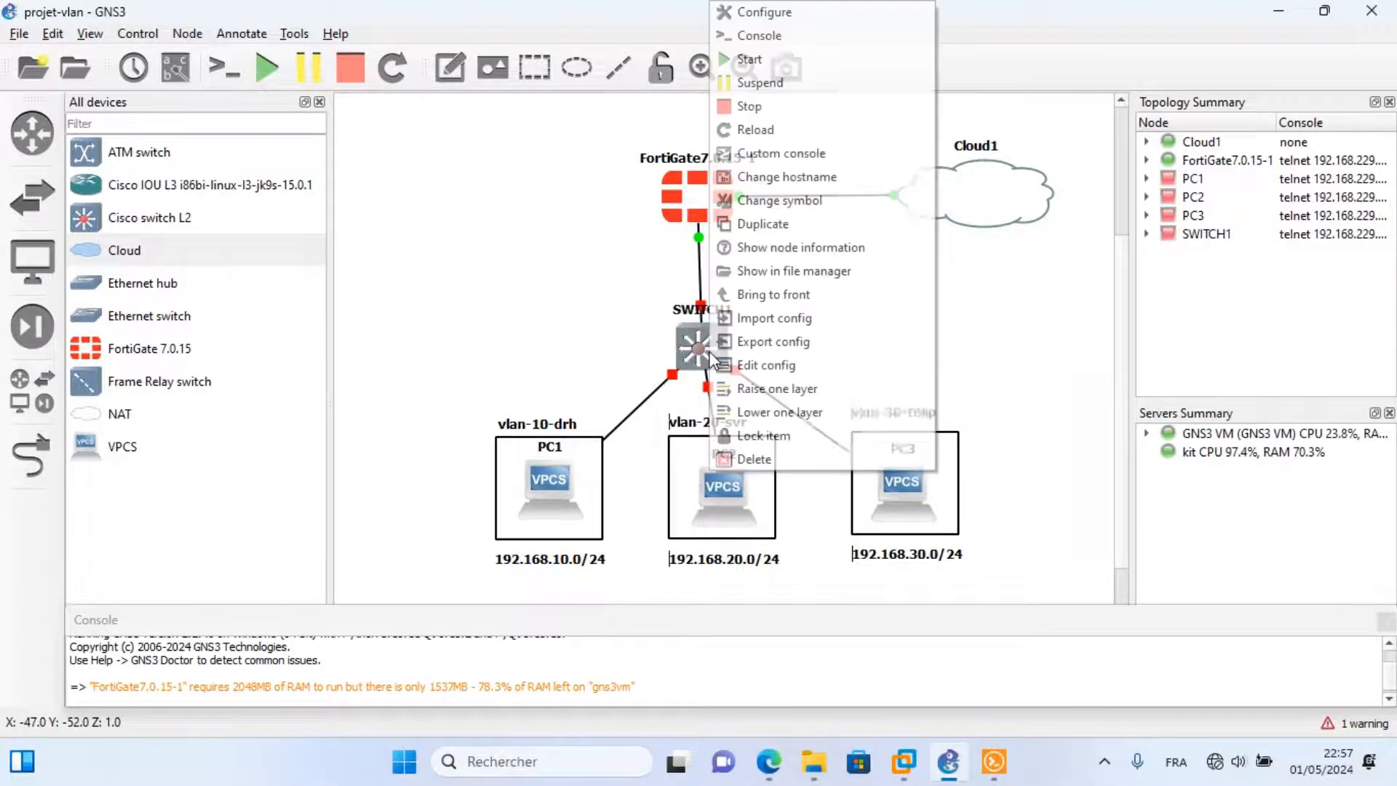
left_click(756, 59)
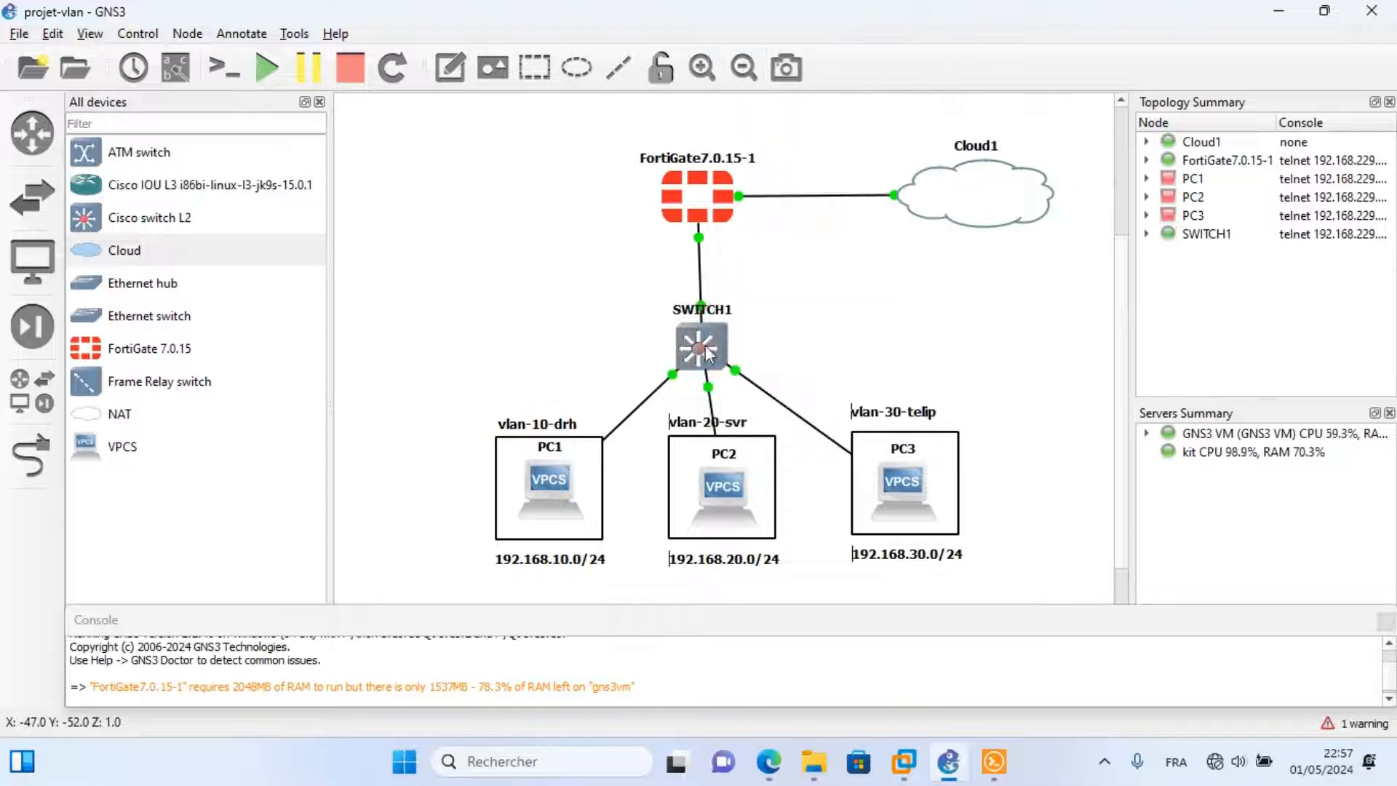
right_click(708, 353)
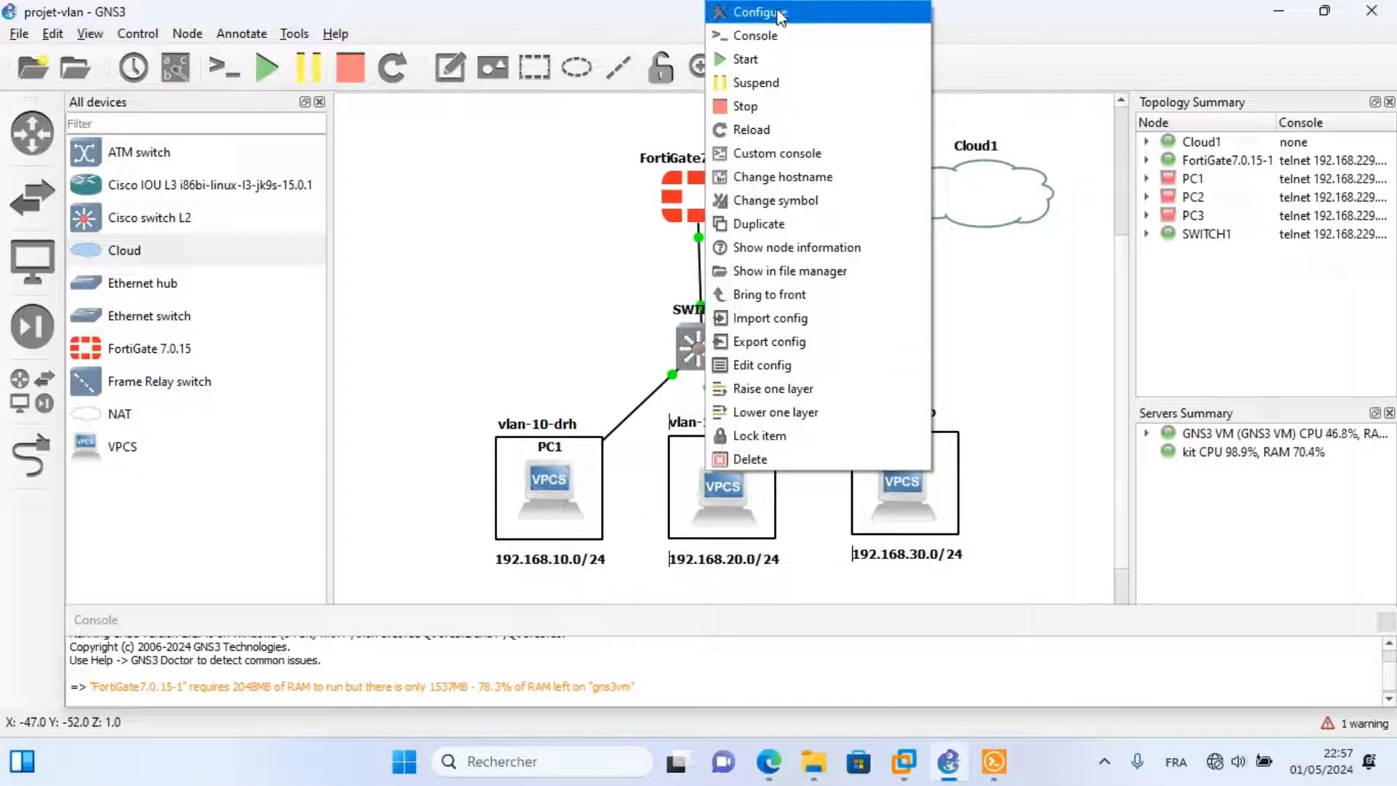
Open the SWITCH1 console and run 'show interfaces status' to review its connected ports.
left_click(757, 34)
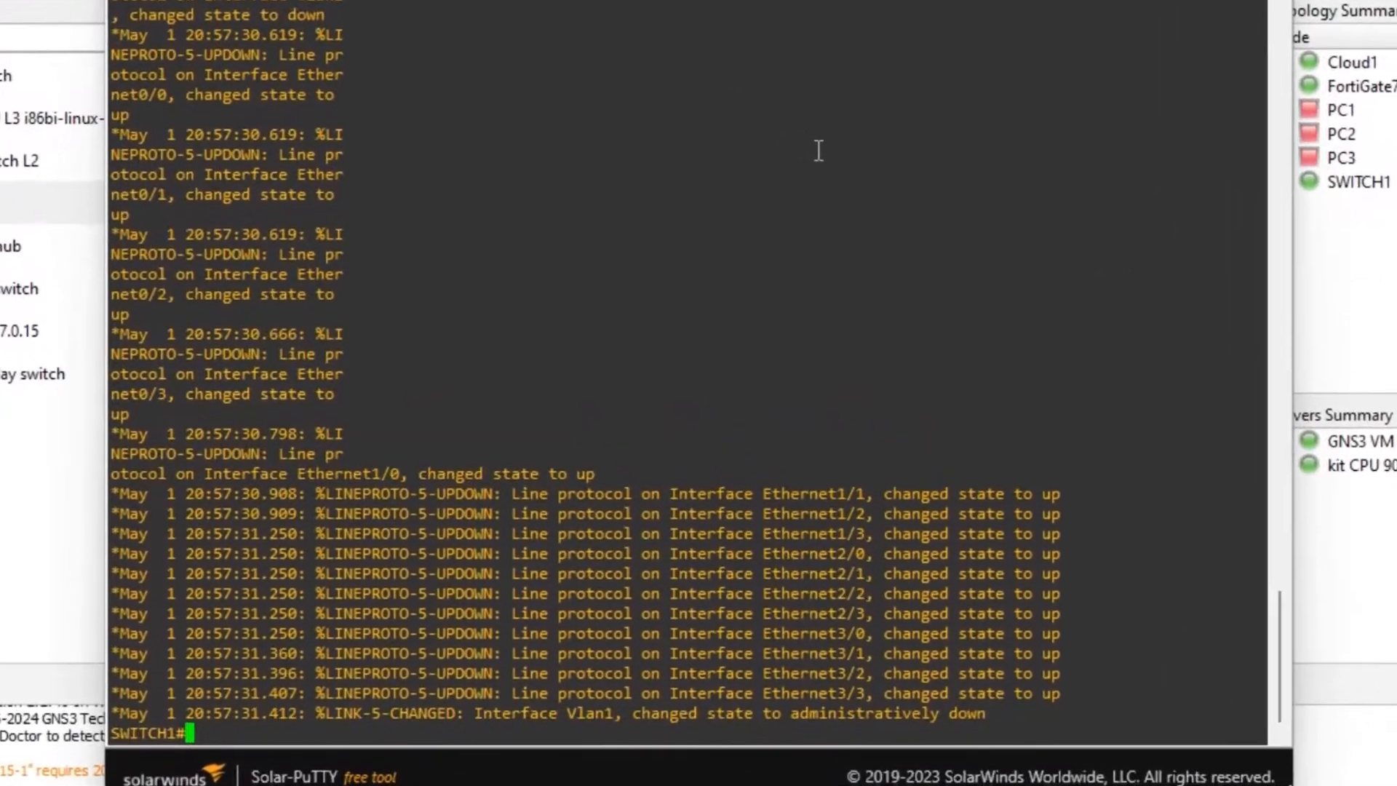
type("sho")
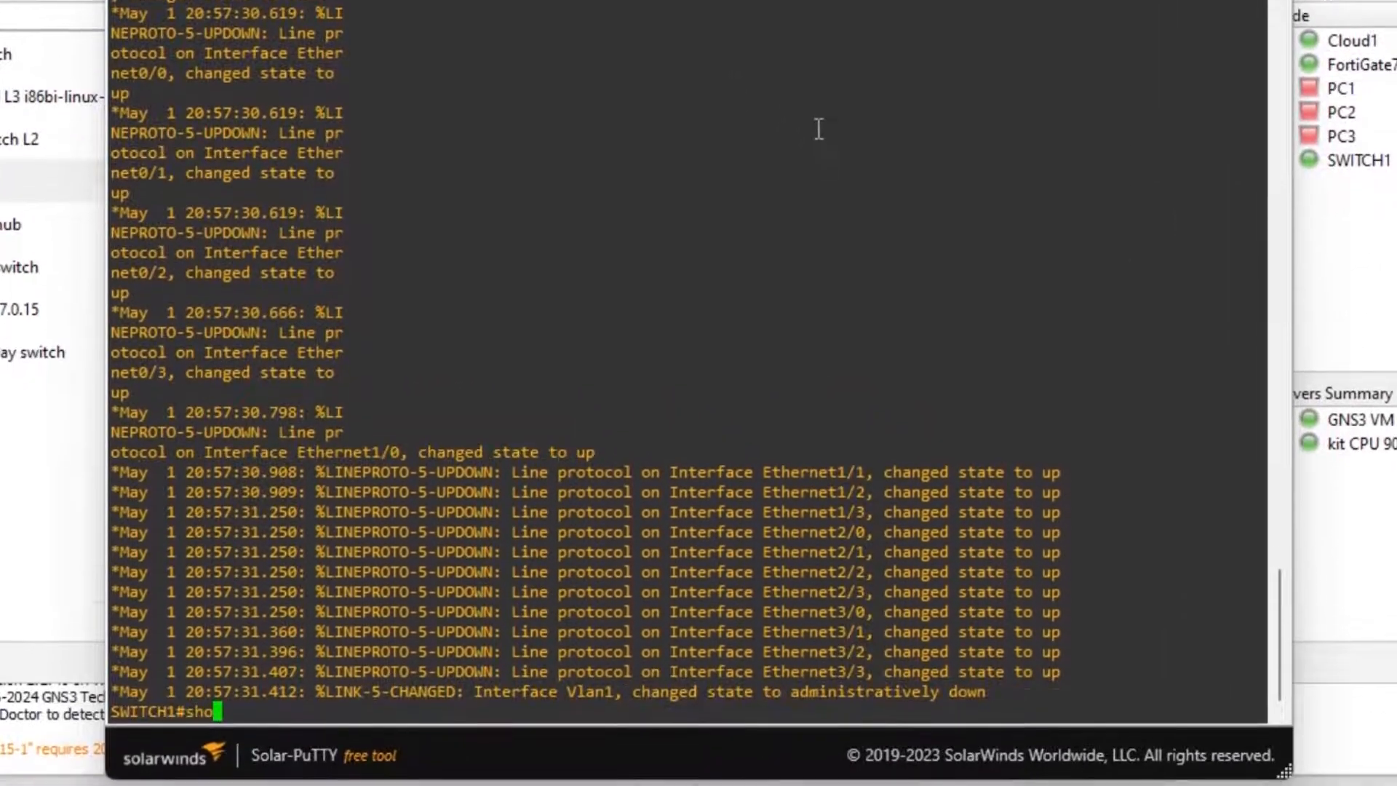
type("w in")
key("Tab")
type("t")
key("Tab")
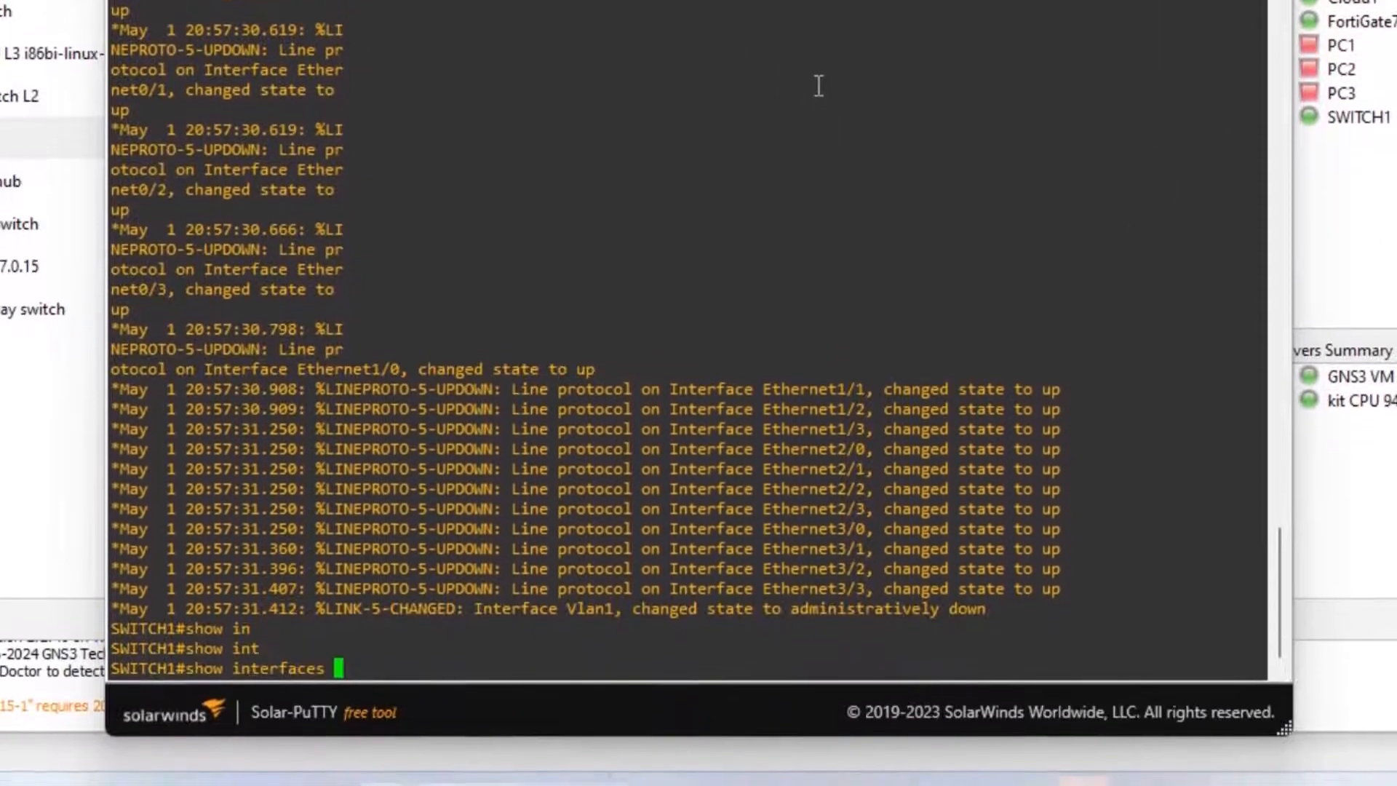
type("st")
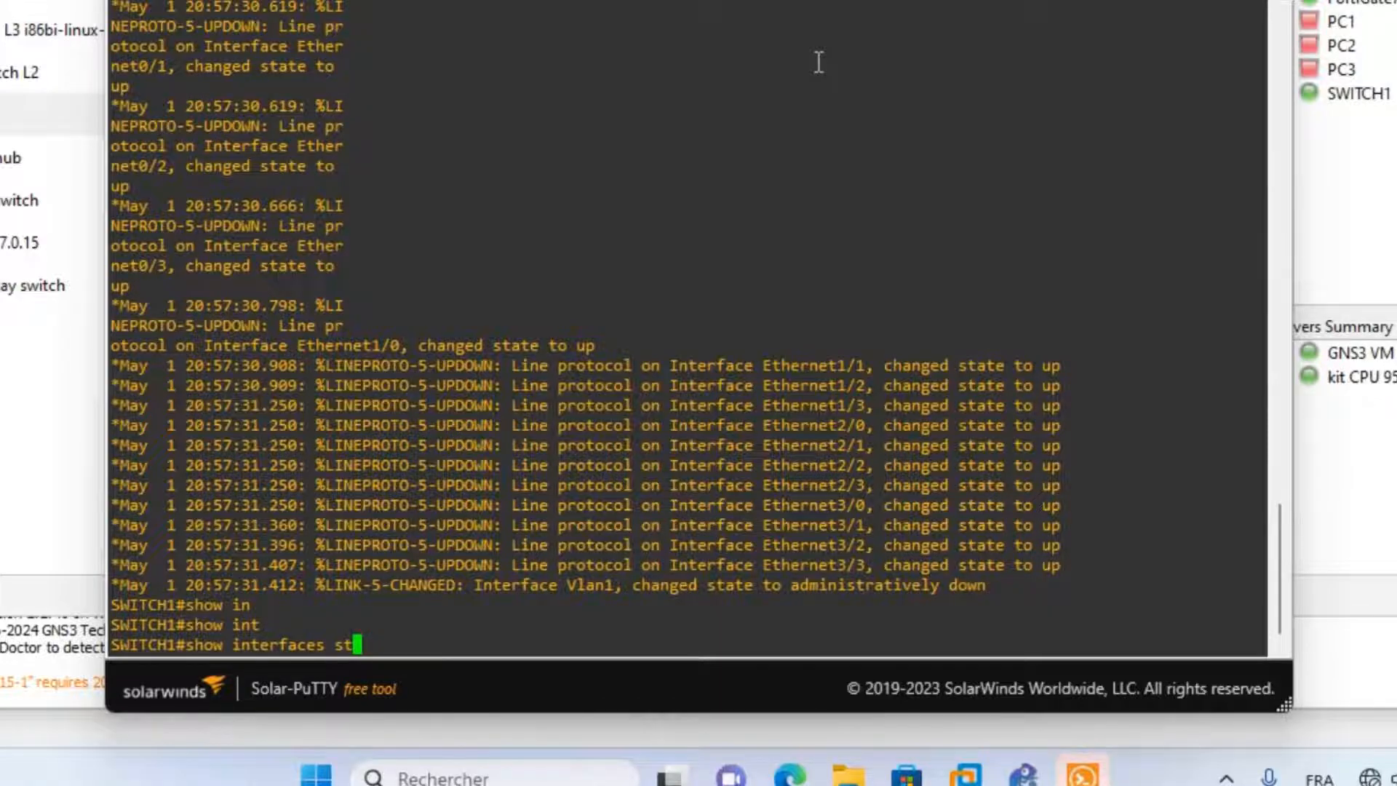
key("Tab")
type("at")
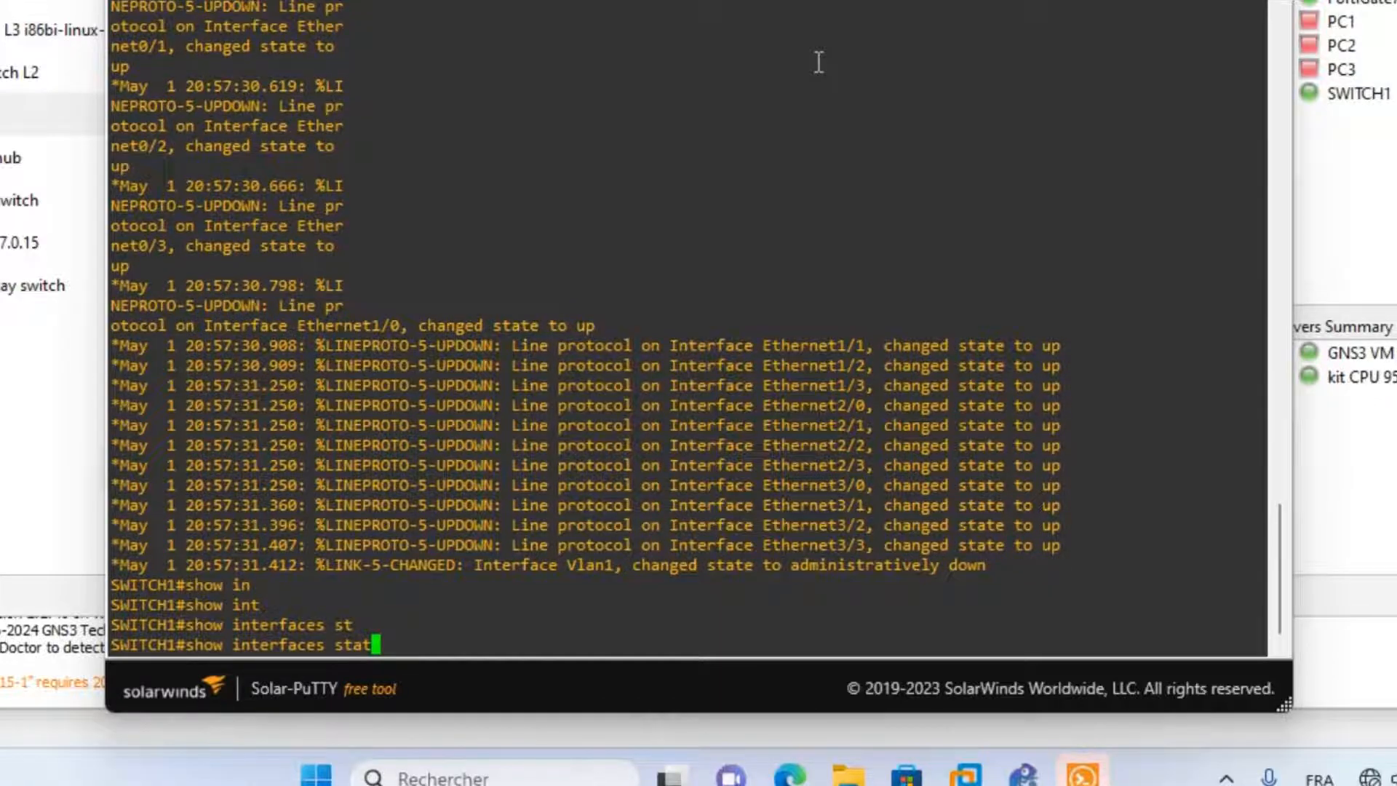
type("u")
key("Tab")
key("Return")
key("Return")
key("Return")
key("Return")
key("Return")
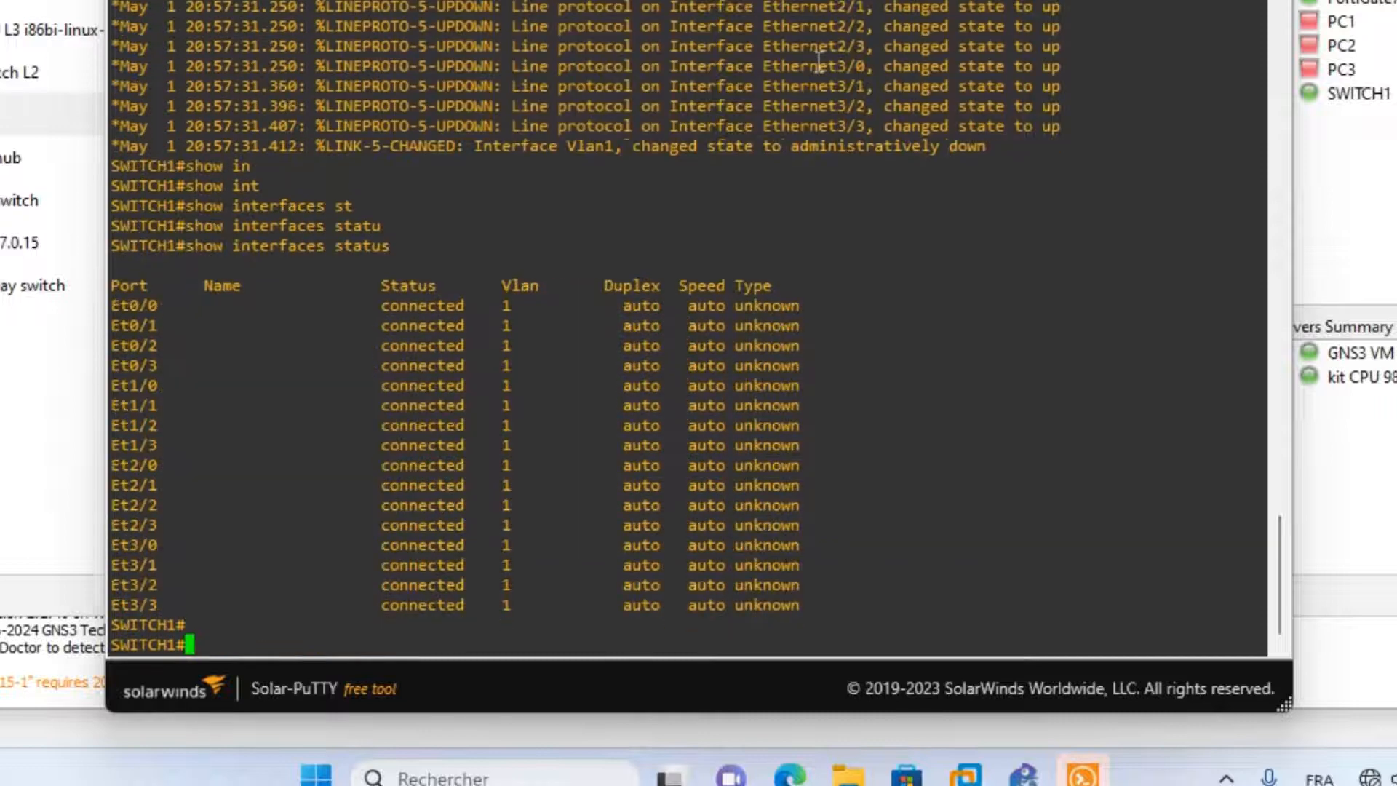
key("Return")
key("Return")
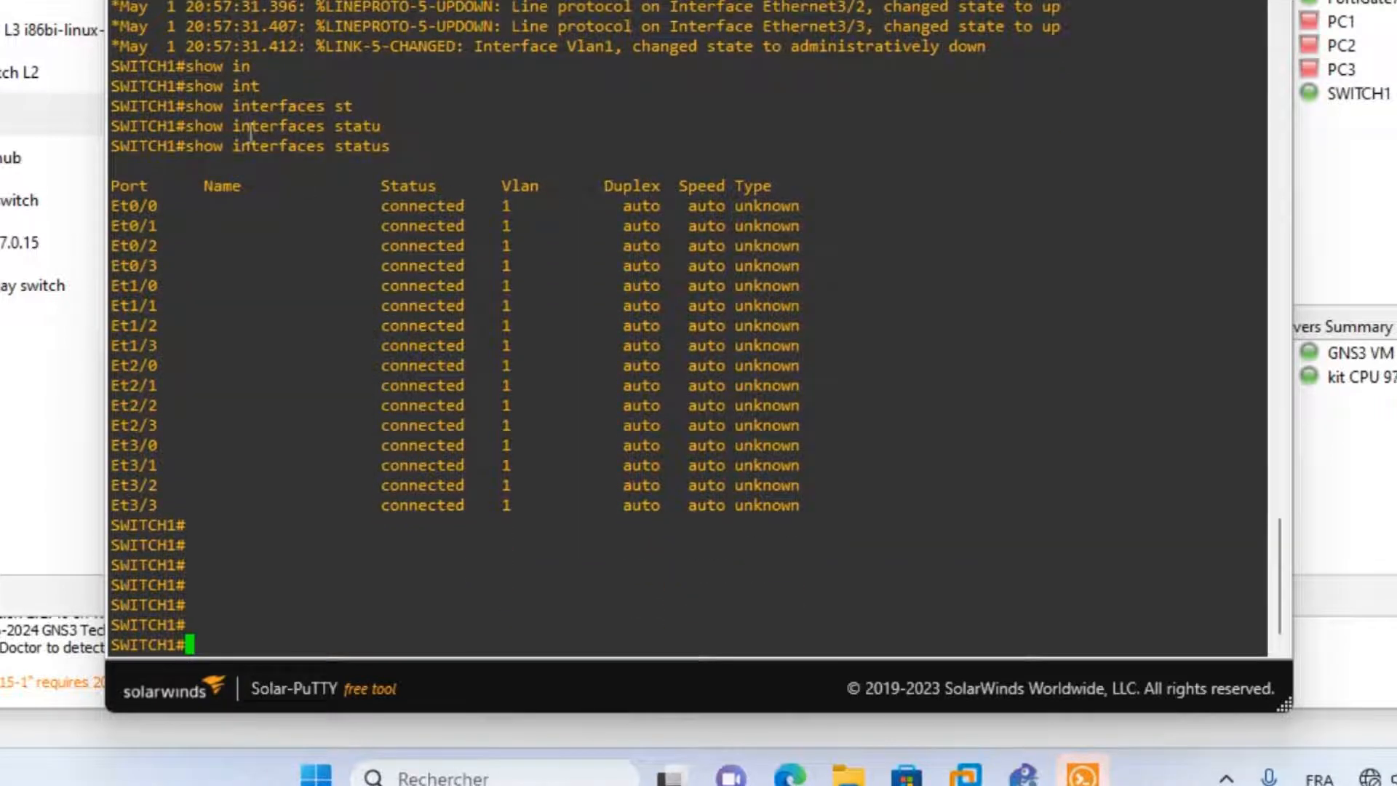
left_click_drag(117, 209, 850, 519)
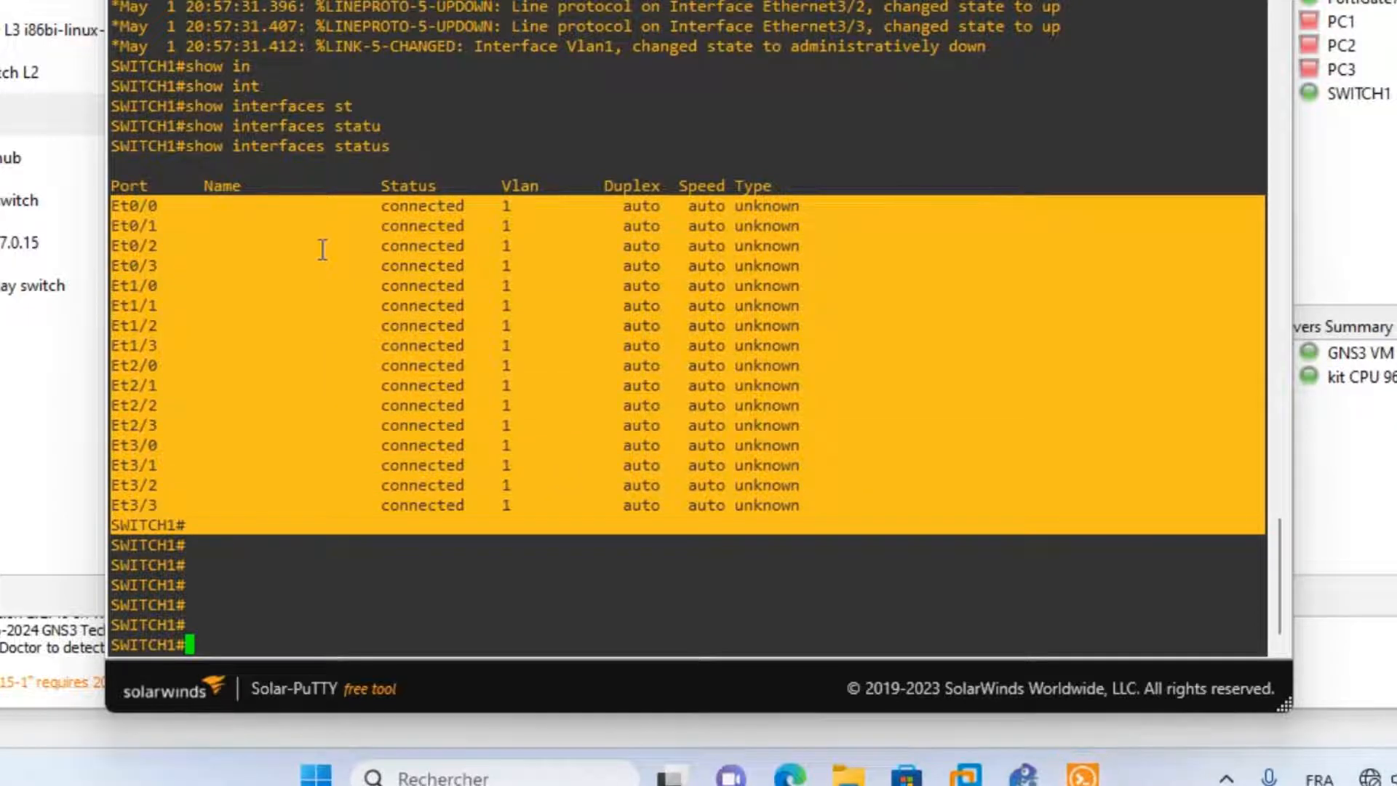
left_click(235, 637)
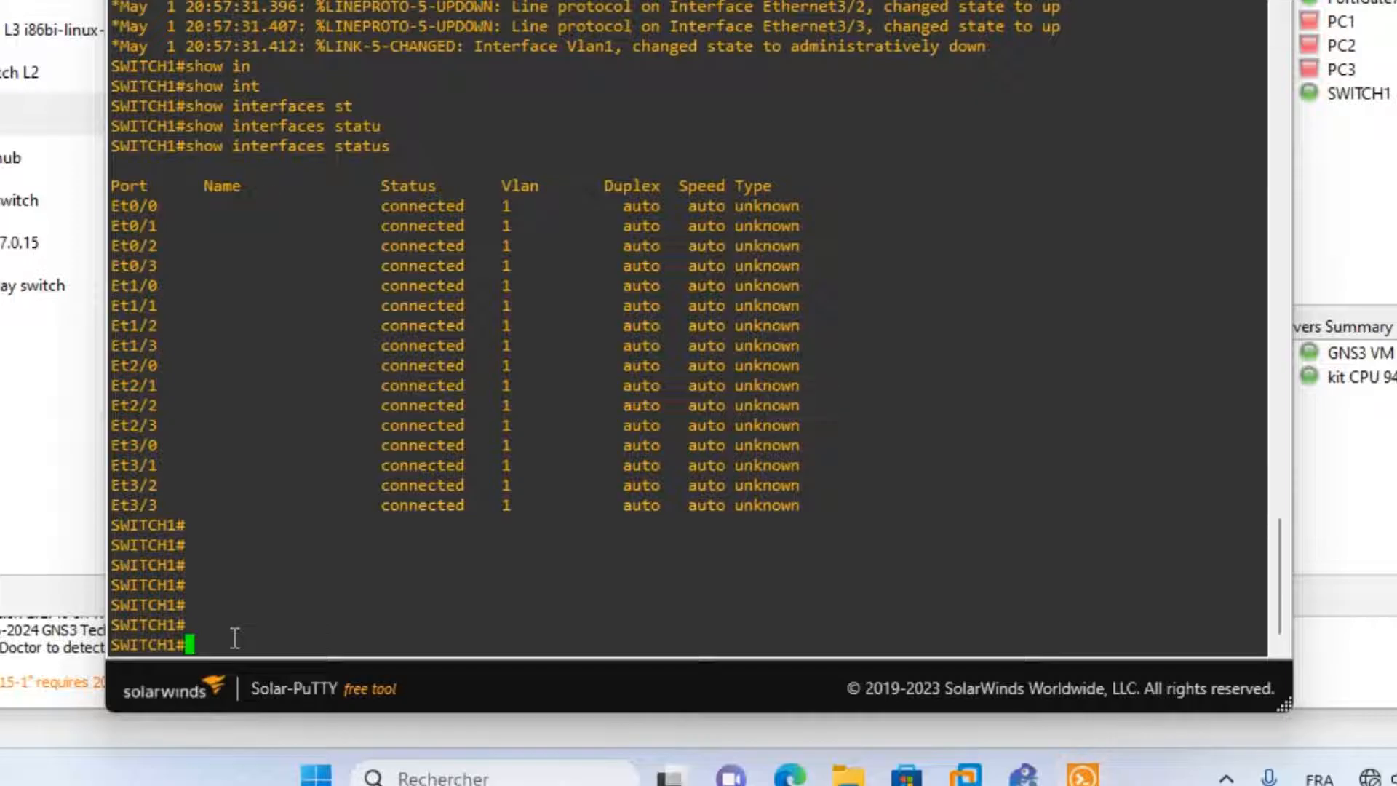
Run 'show vlan brief' to confirm all ports are in default VLAN 1.
type("sho")
type("w")
key("Tab")
type("vl")
key("Tab")
type("br")
key("Tab")
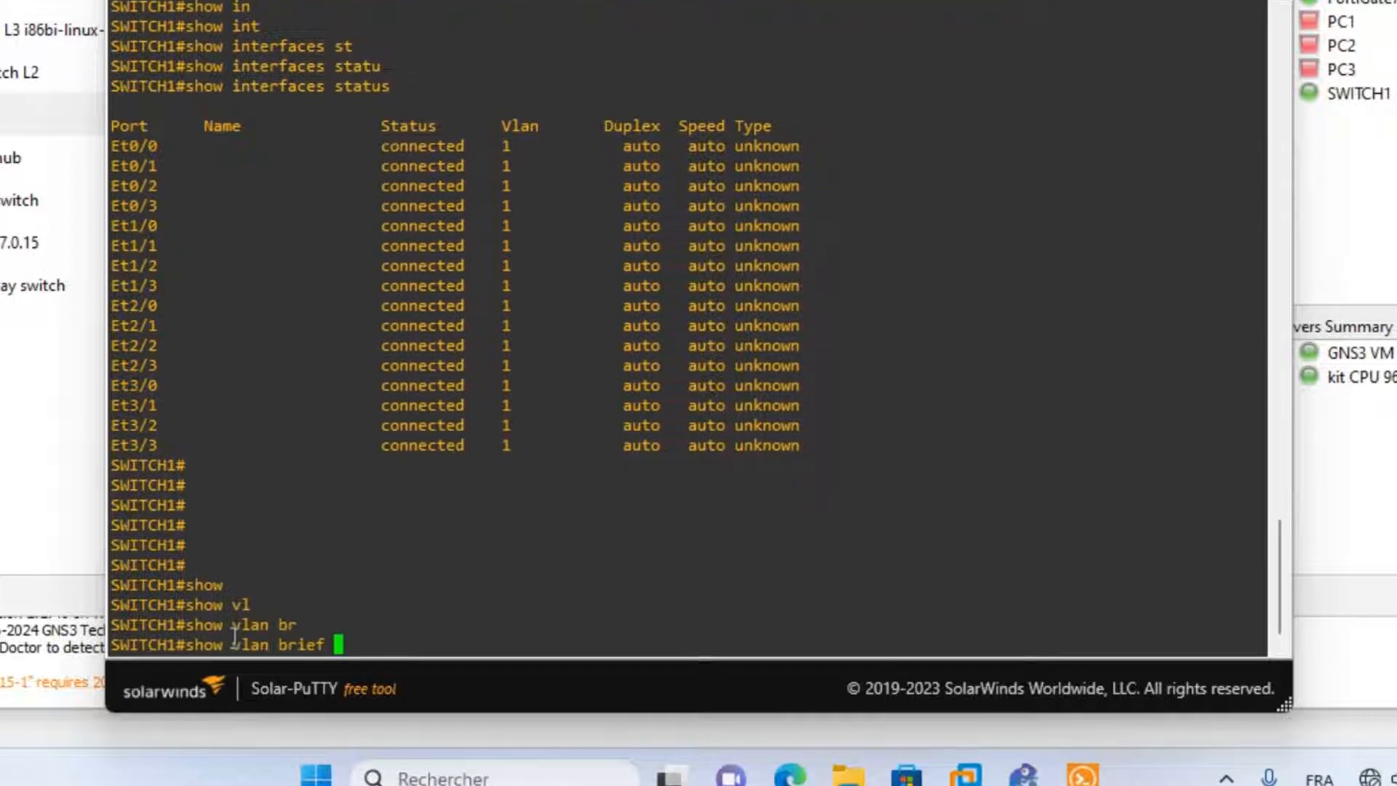
key("Return")
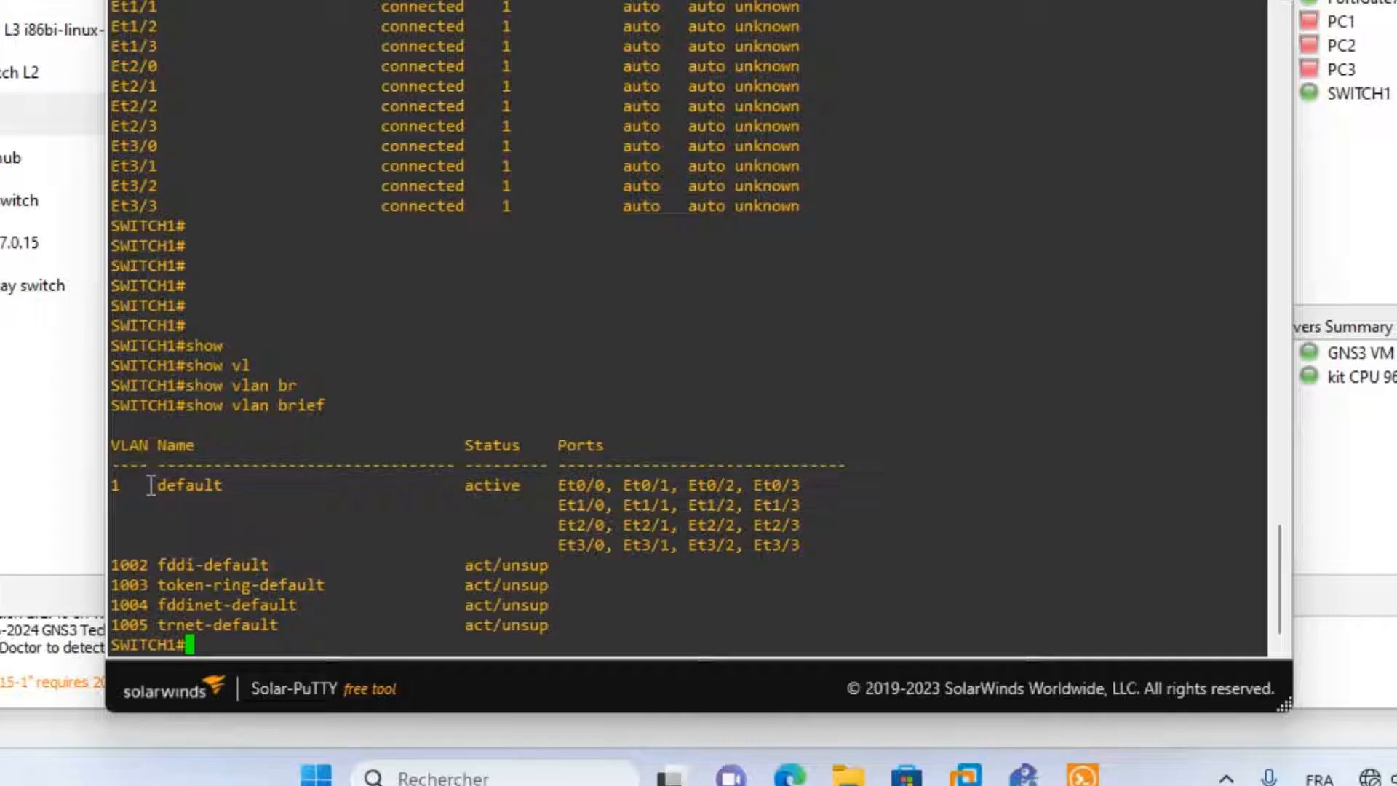
left_click_drag(151, 485, 533, 495)
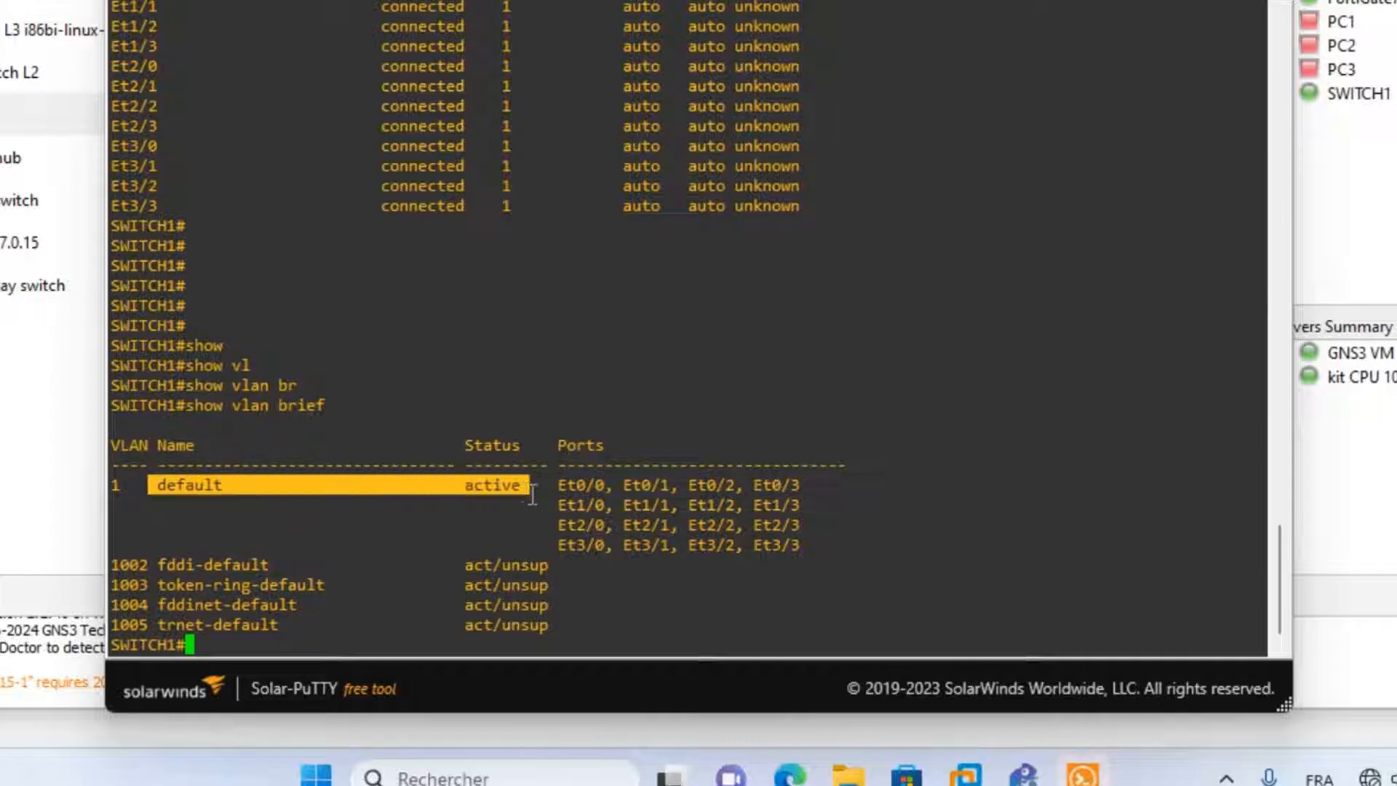
left_click_drag(809, 546, 564, 479)
left_click(563, 518)
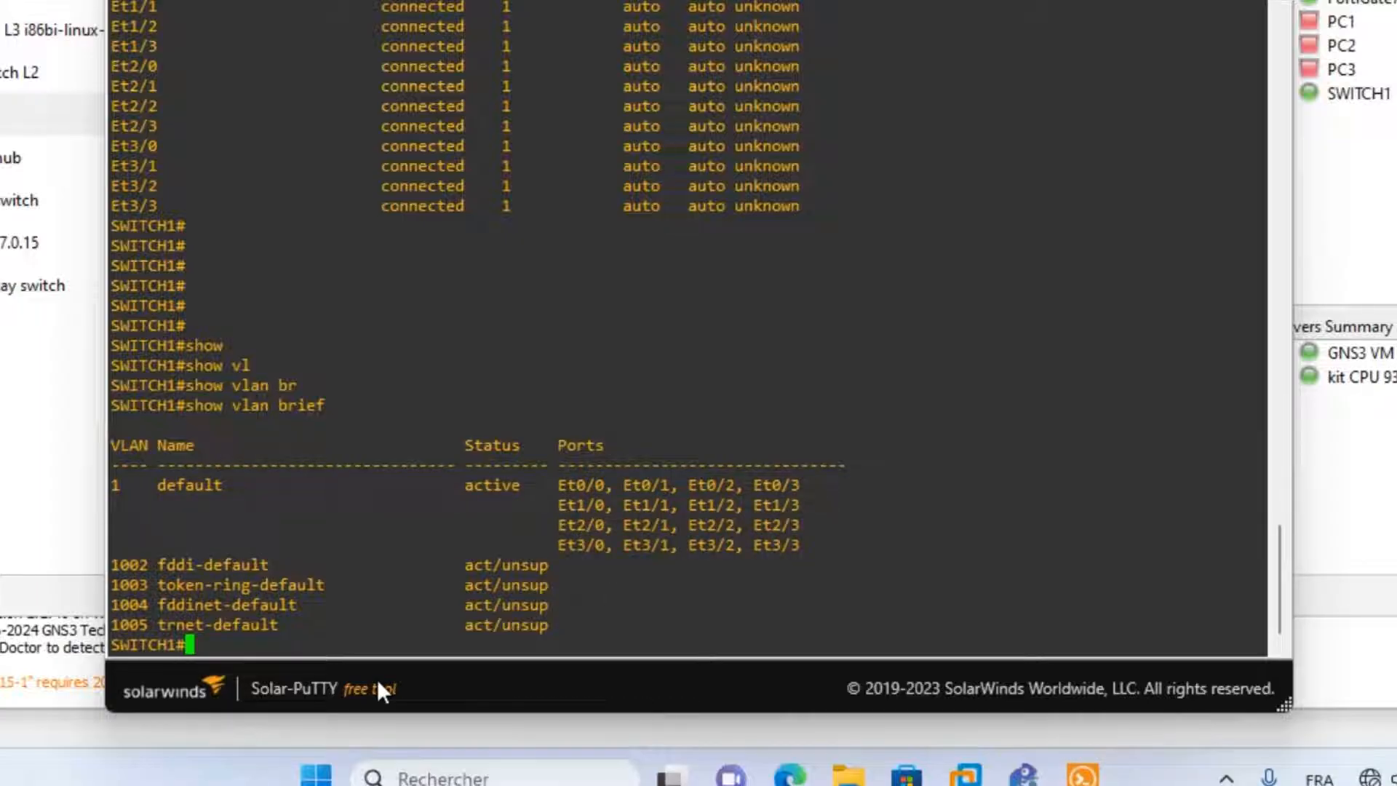
type("conf")
key("Tab")
Enter global configuration mode with 'configure terminal'.
type("t")
key("Tab")
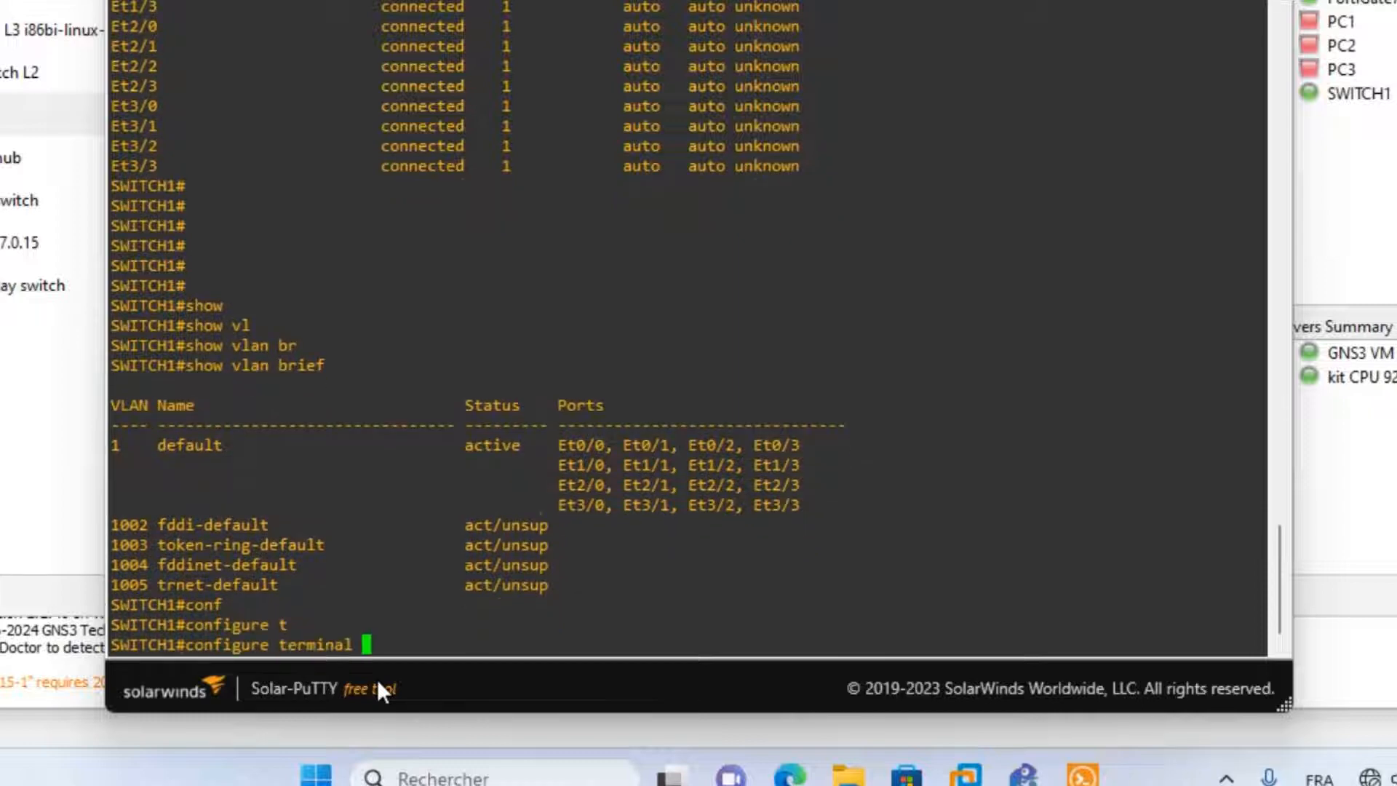
key("Return")
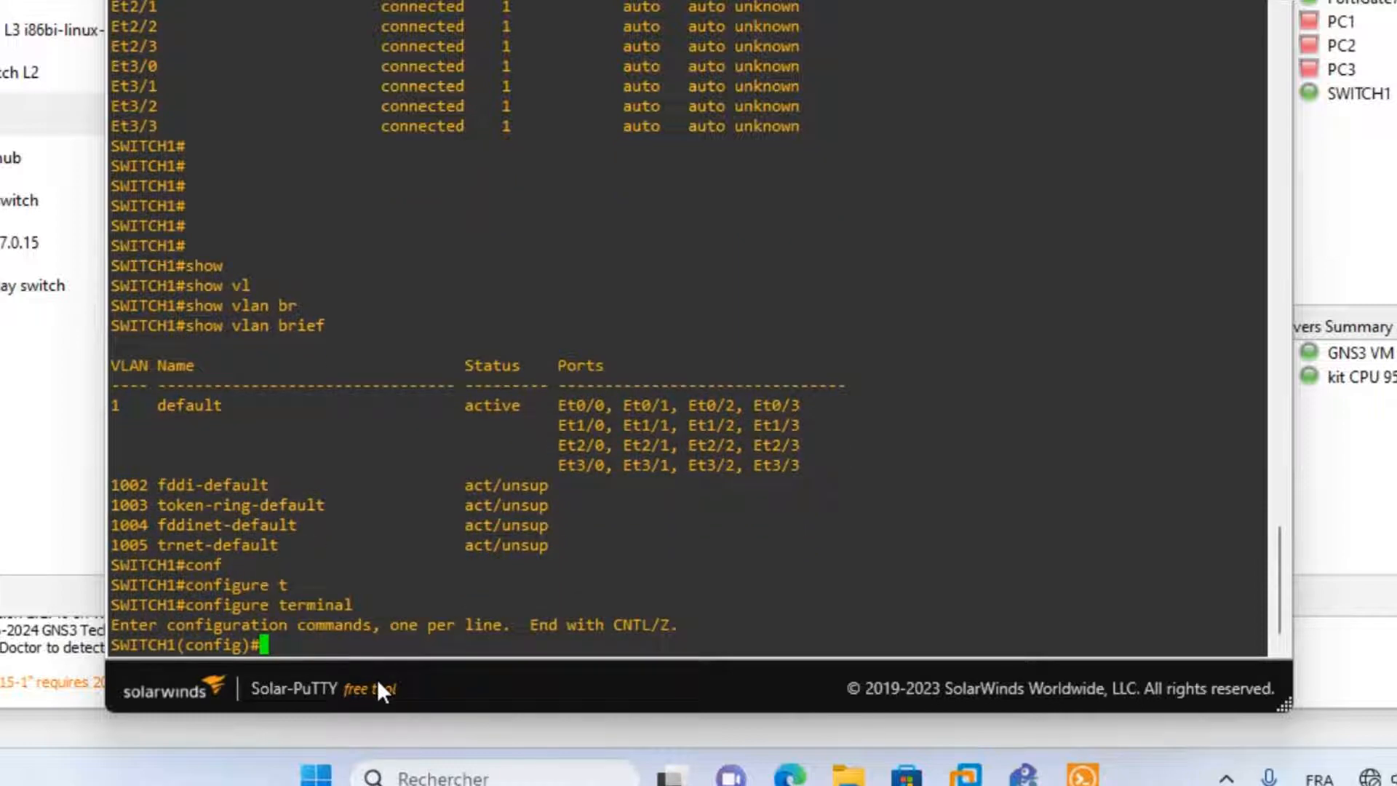
Create VLAN 10 named drh.
type("vl")
key("Tab")
type("10")
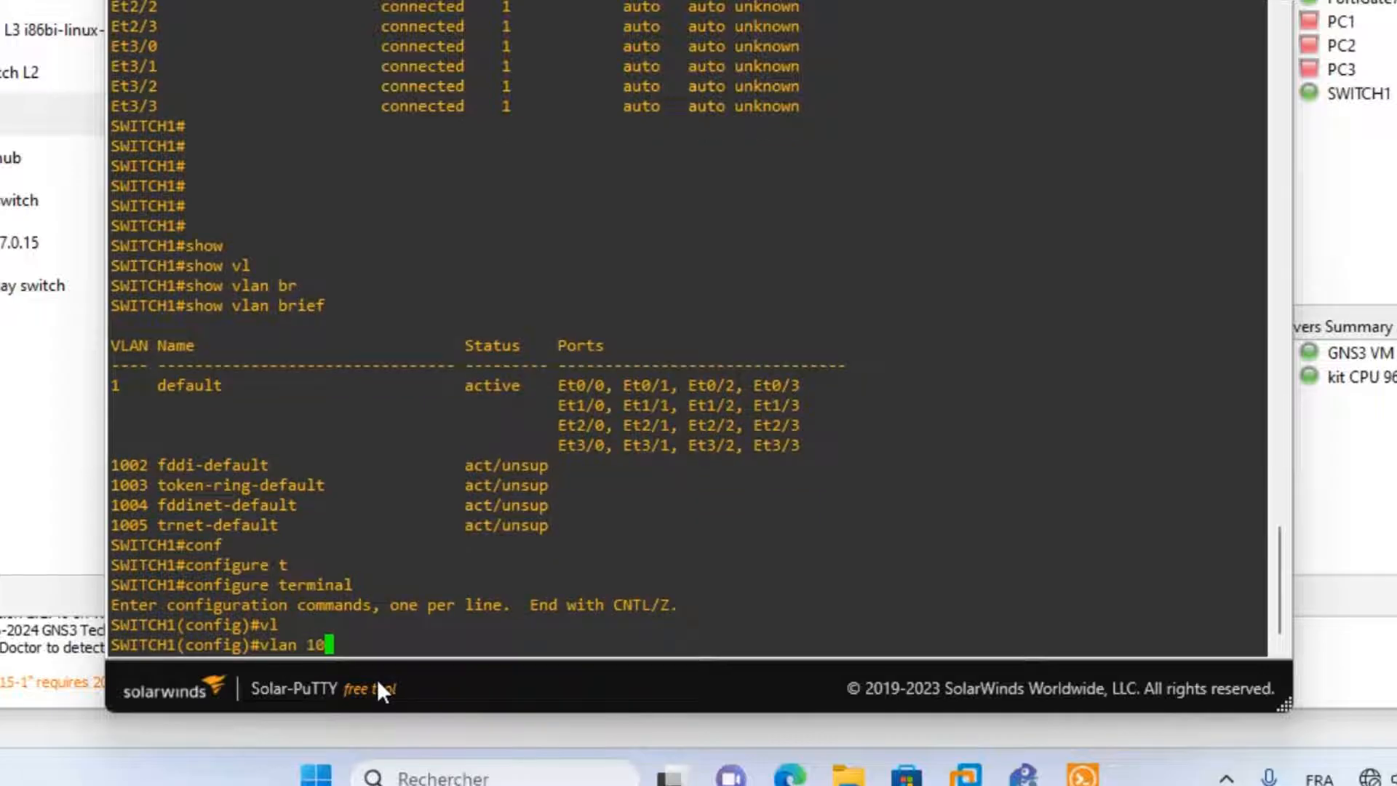
key("Return")
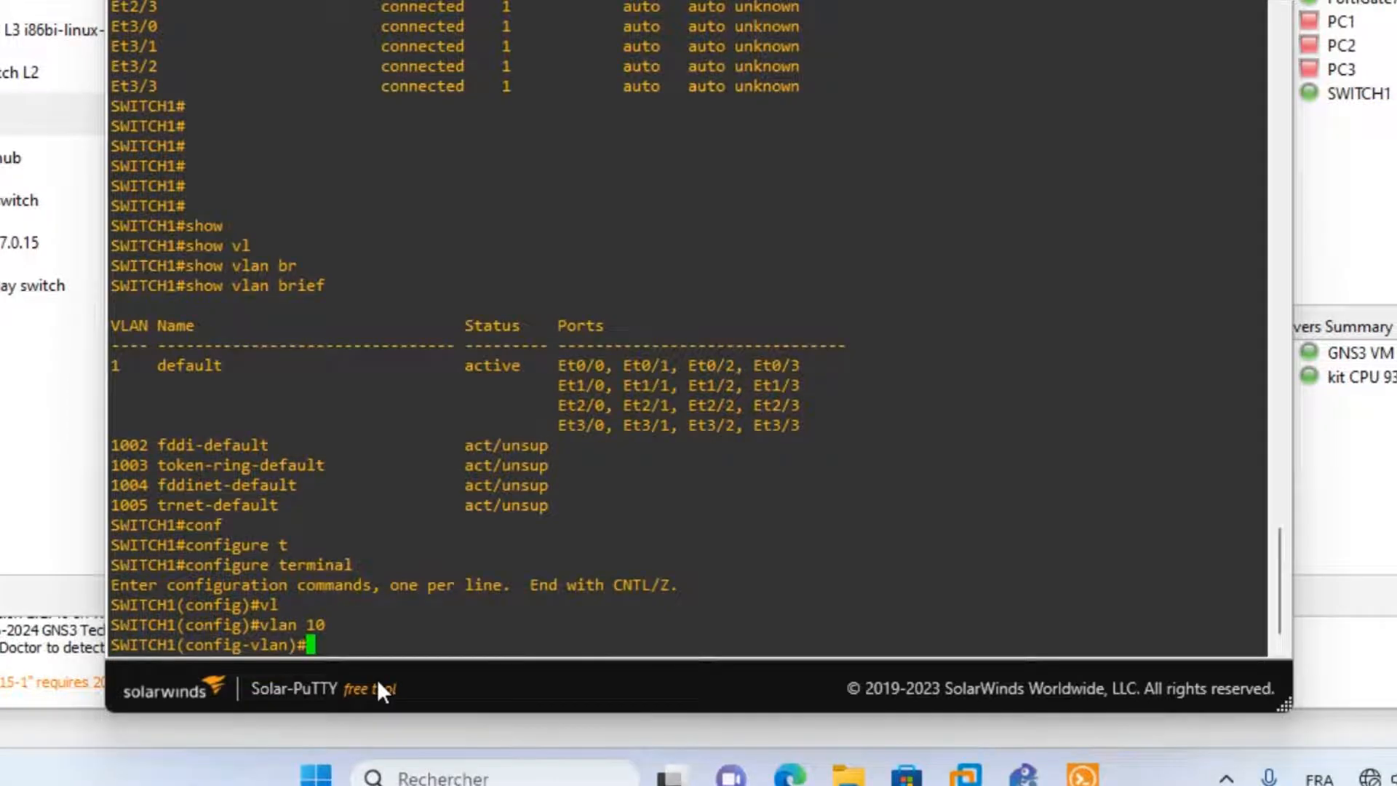
type("na")
key("Tab")
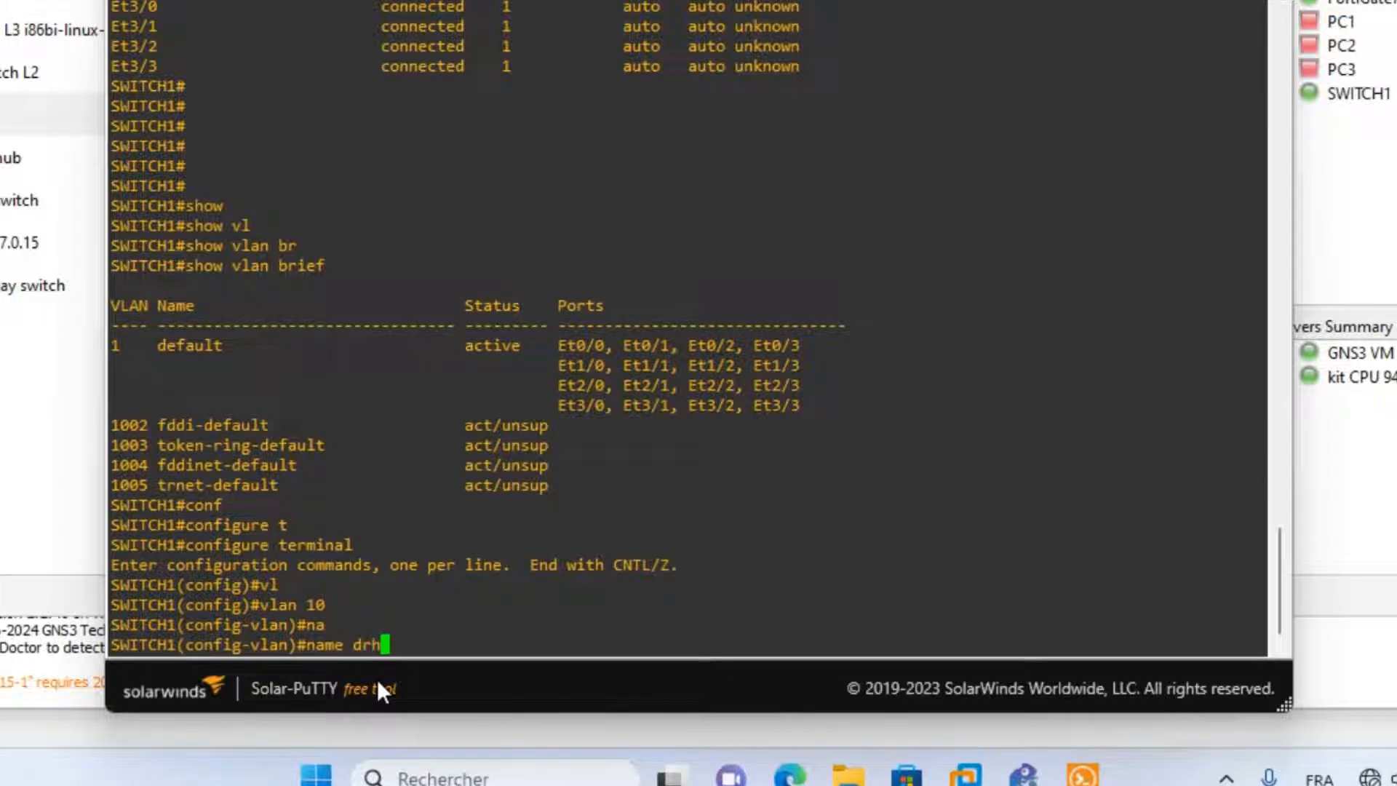
type("drh")
key("Return")
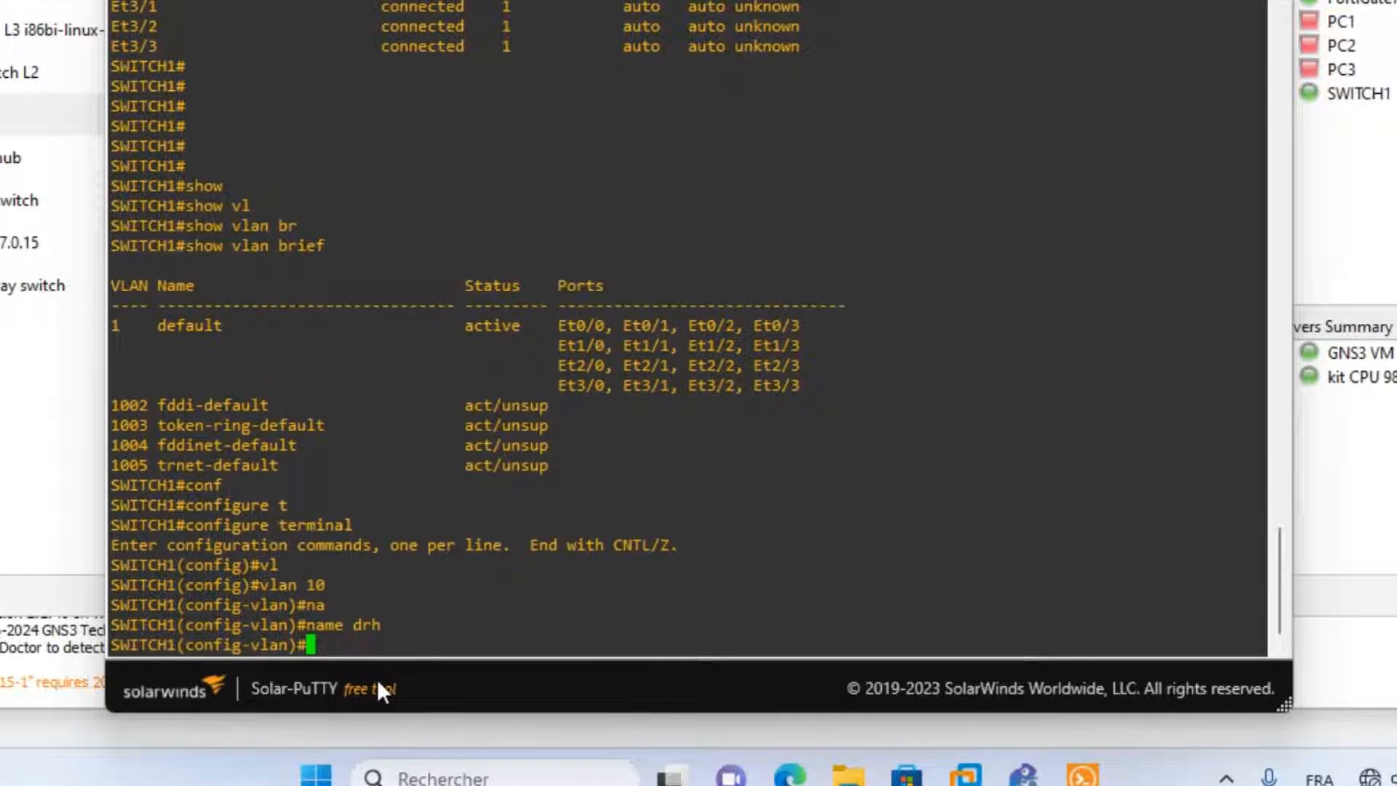
type("vl")
key("Return")
type("exit")
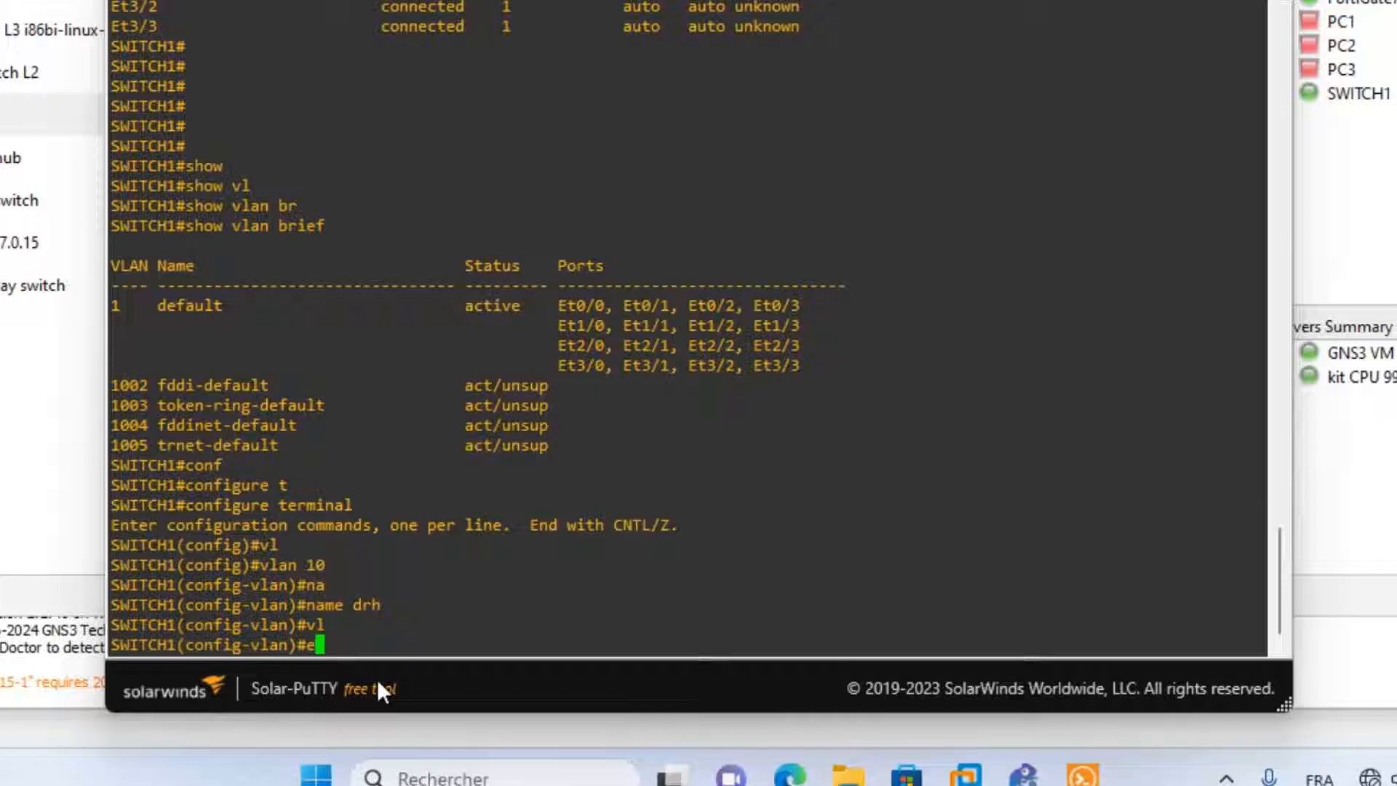
key("Return")
Create VLAN 20 named svr.
type("vl")
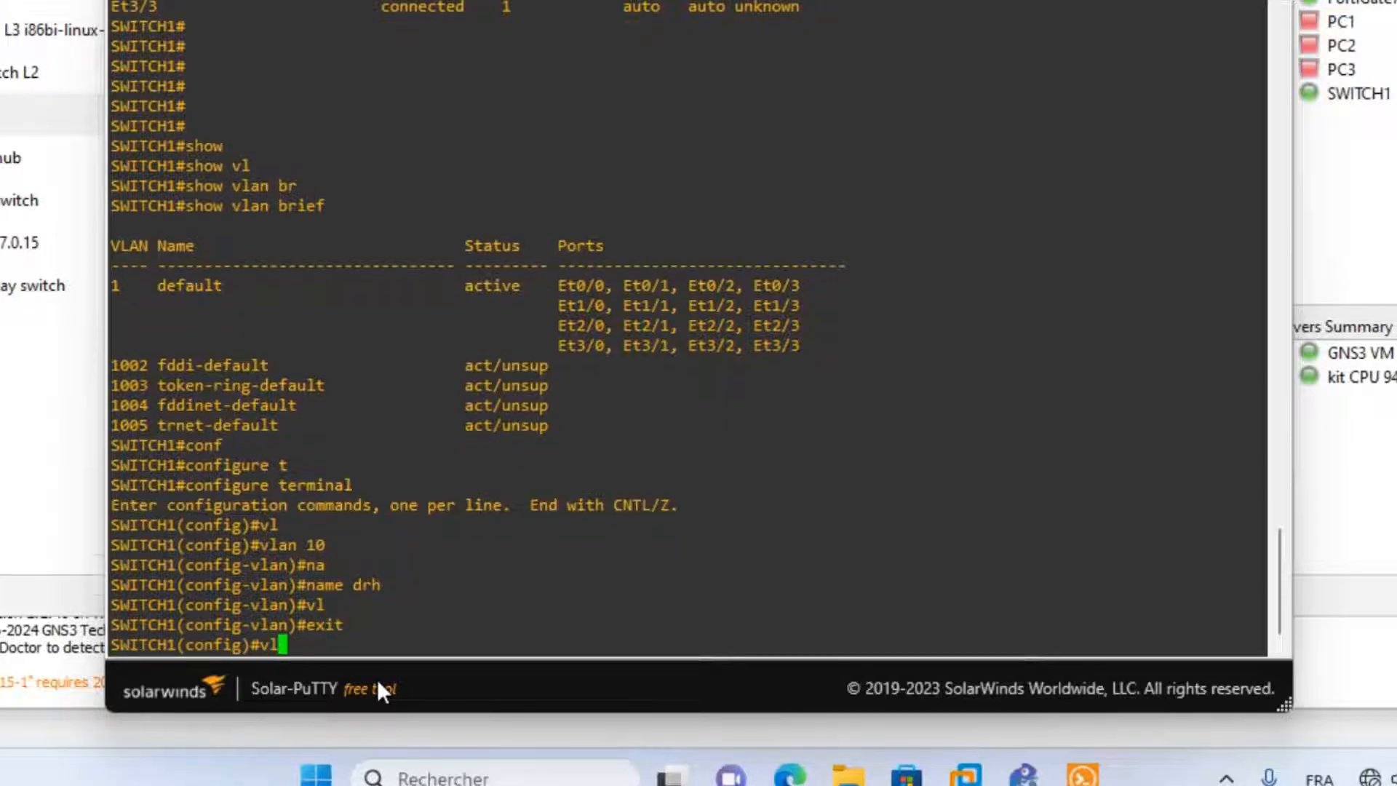
key("Tab")
type("20")
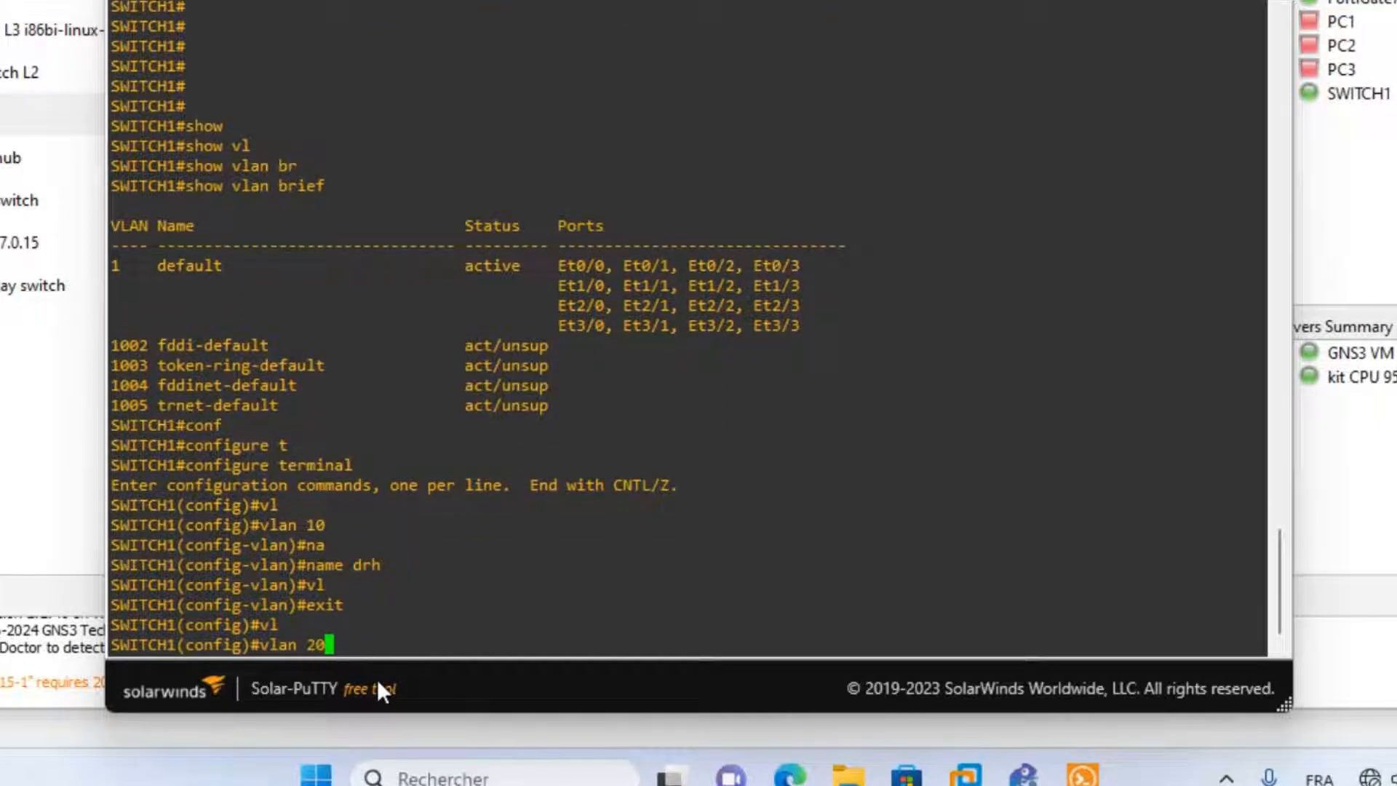
key("Return")
type("na")
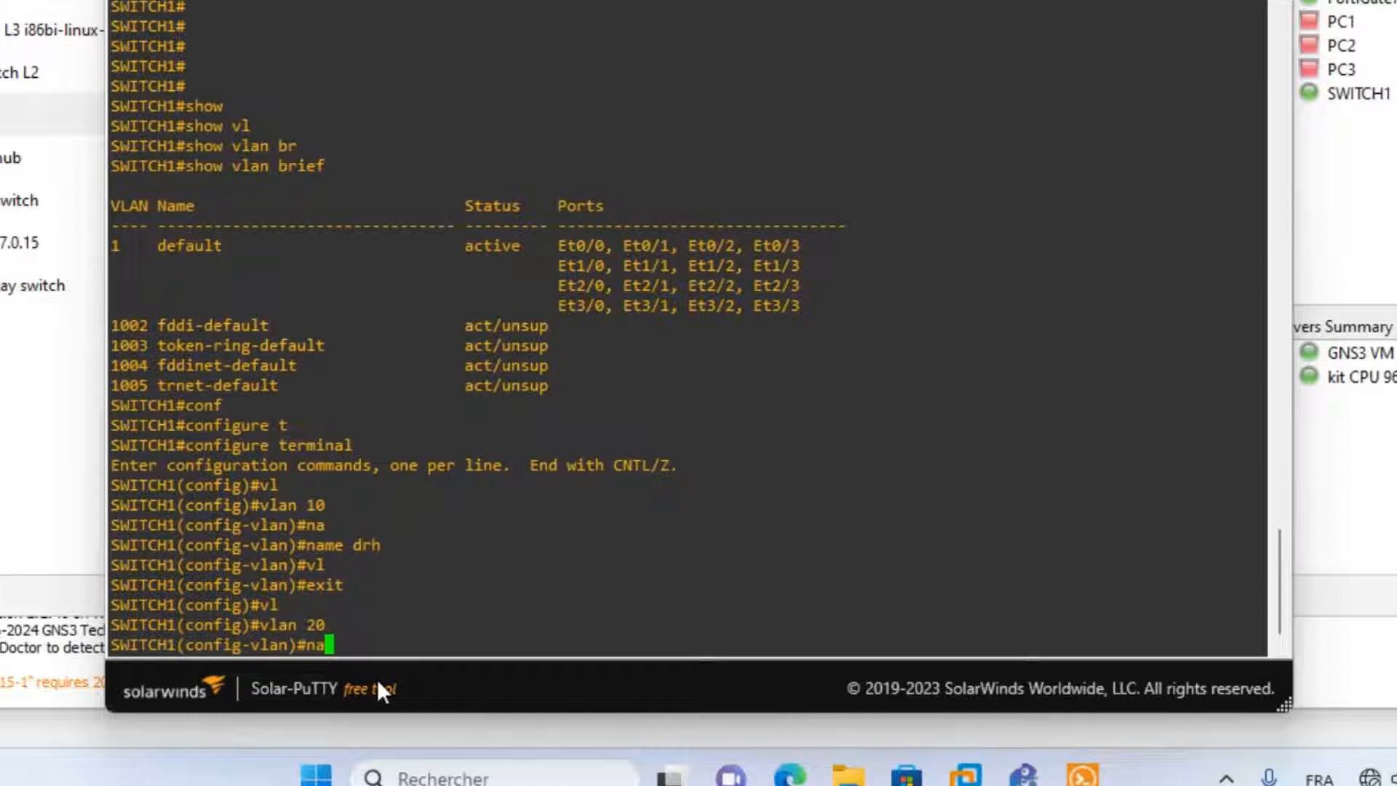
key("Tab")
type("svr")
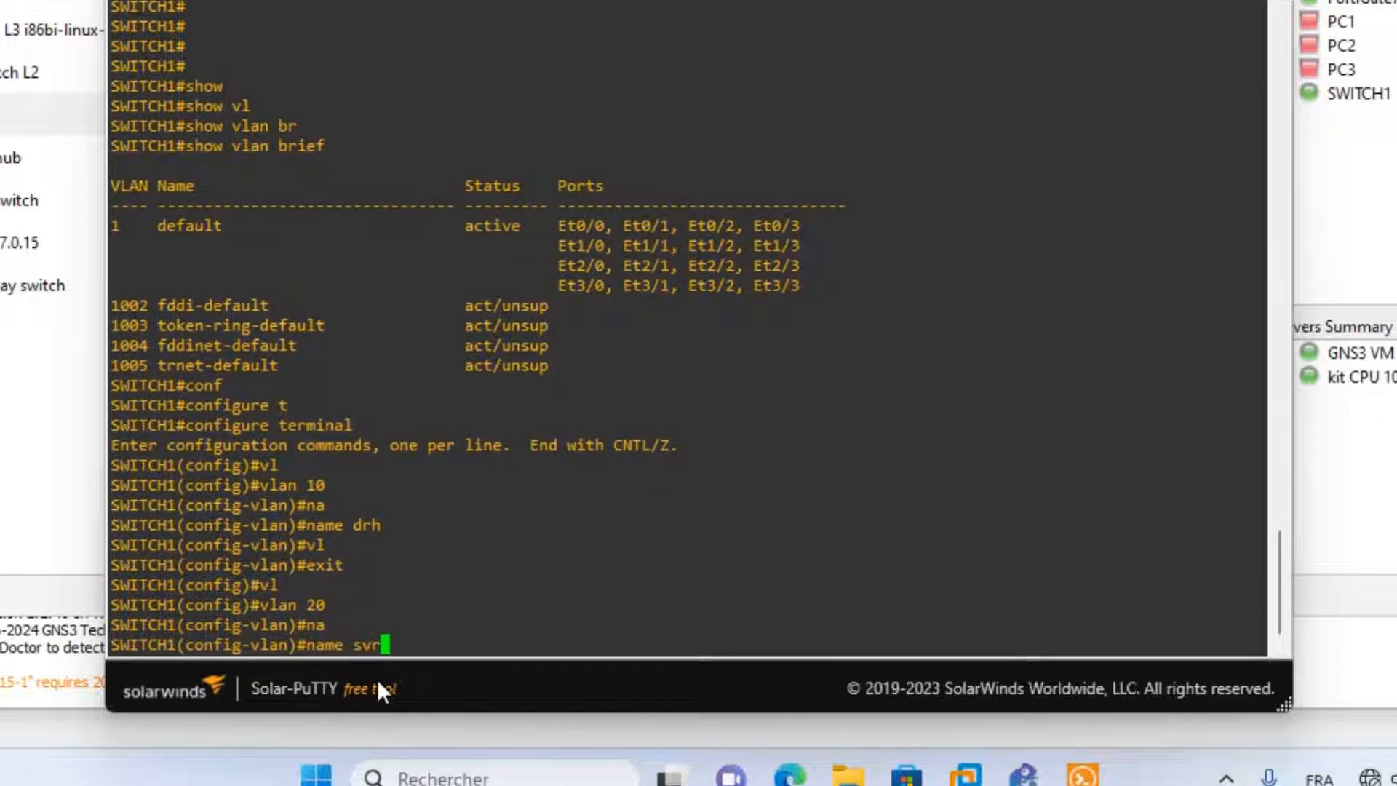
key("Return")
type("ex")
key("Tab")
key("Return")
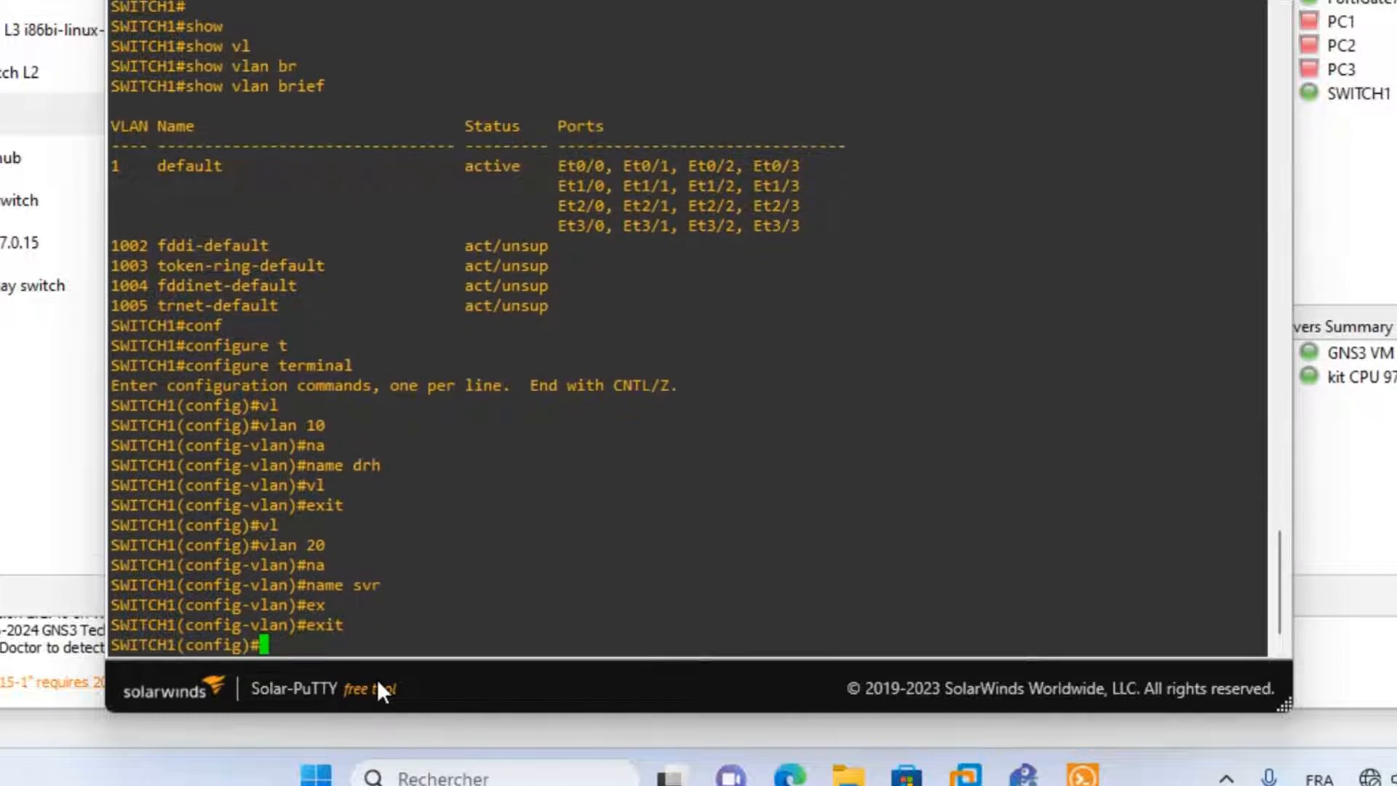
Create VLAN 30 named telip and return to global configuration level.
type("vl")
key("Tab")
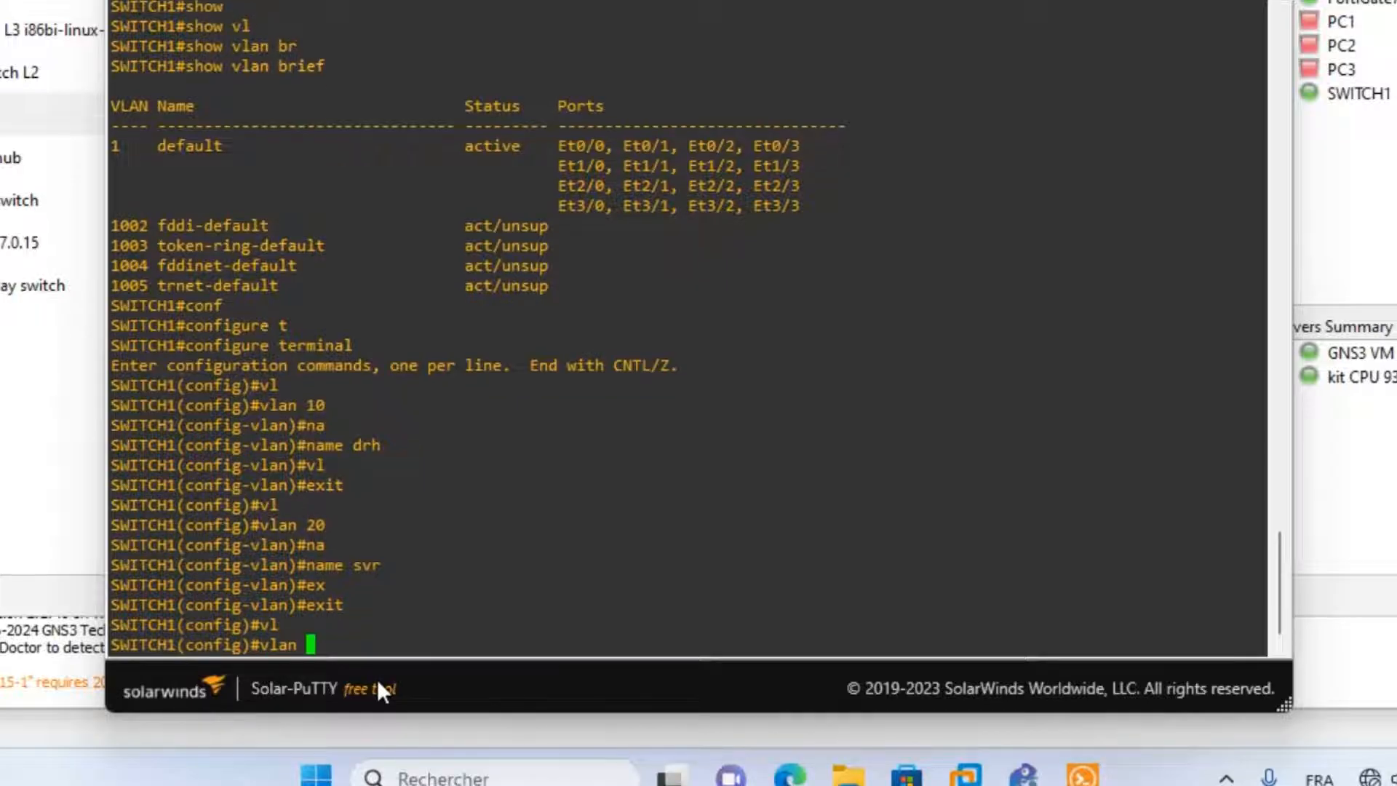
type("30")
key("Return")
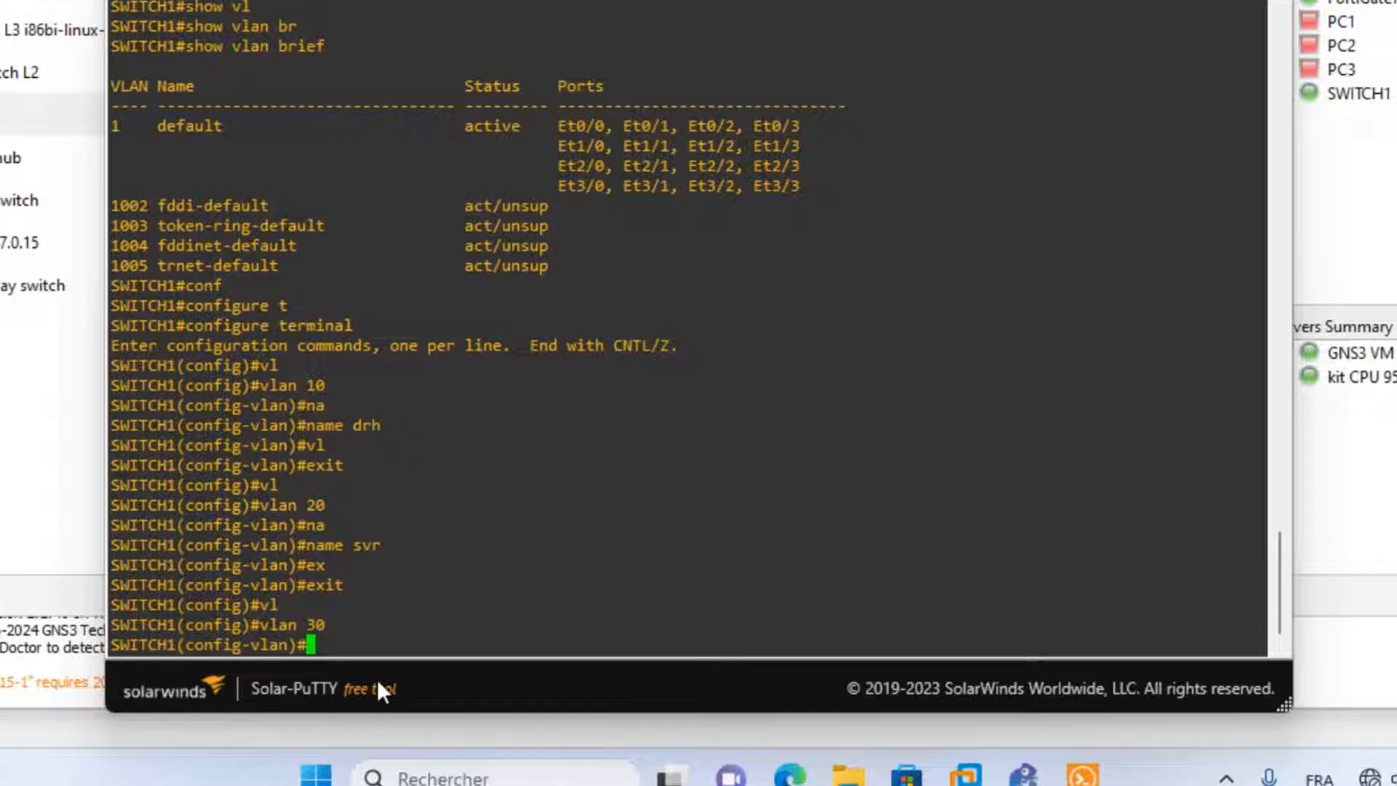
type("na")
key("Tab")
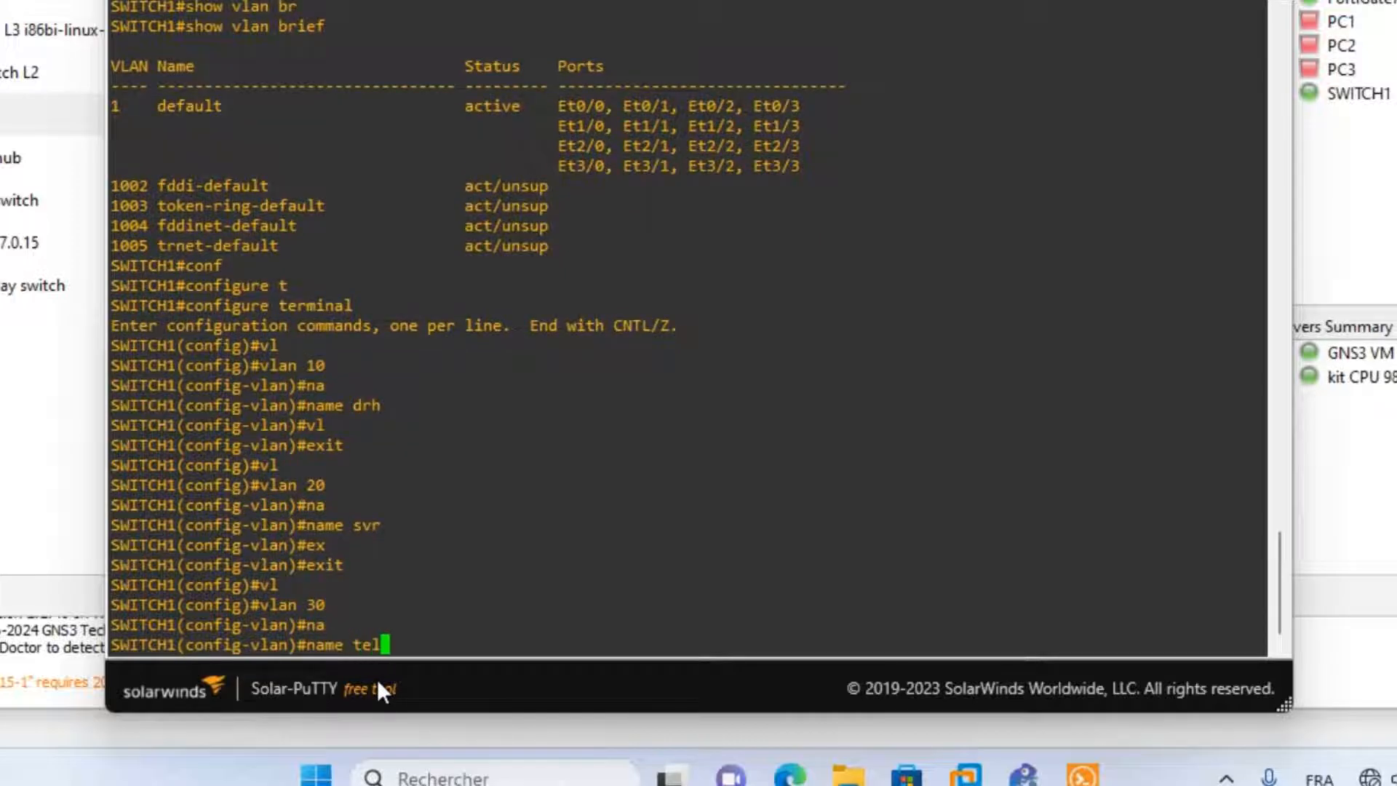
type("telip")
key("Return")
type("e")
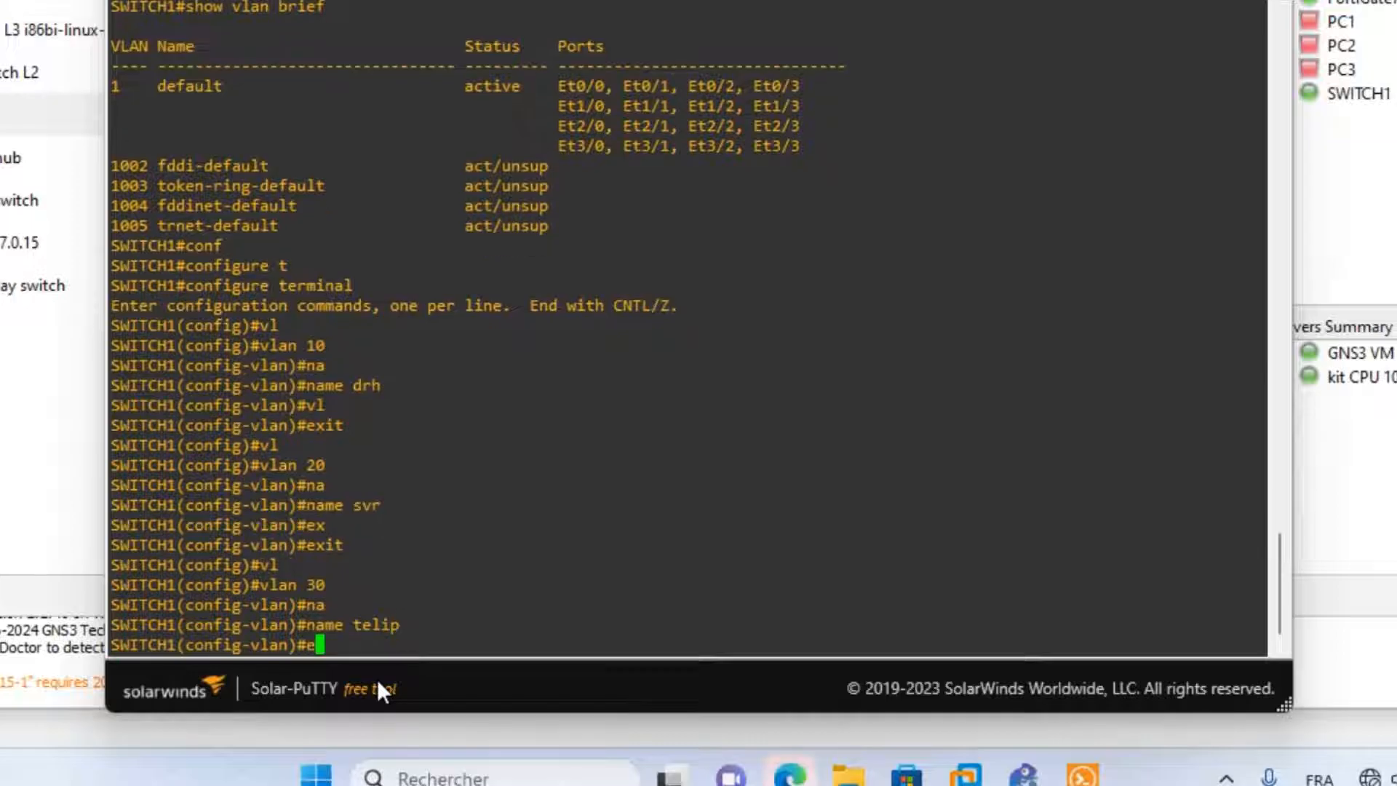
type("xit")
key("Return")
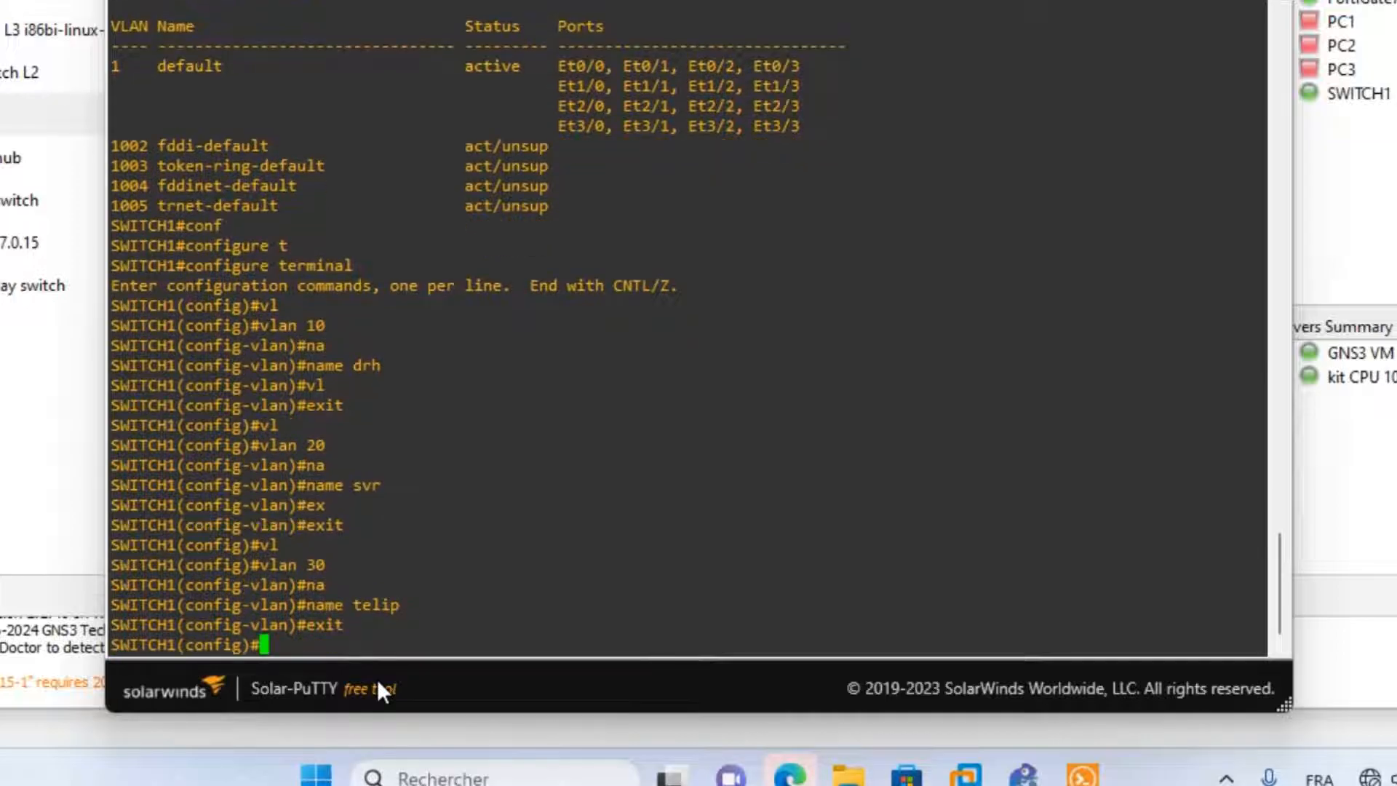
type("sho")
key("Return")
type("show vlan")
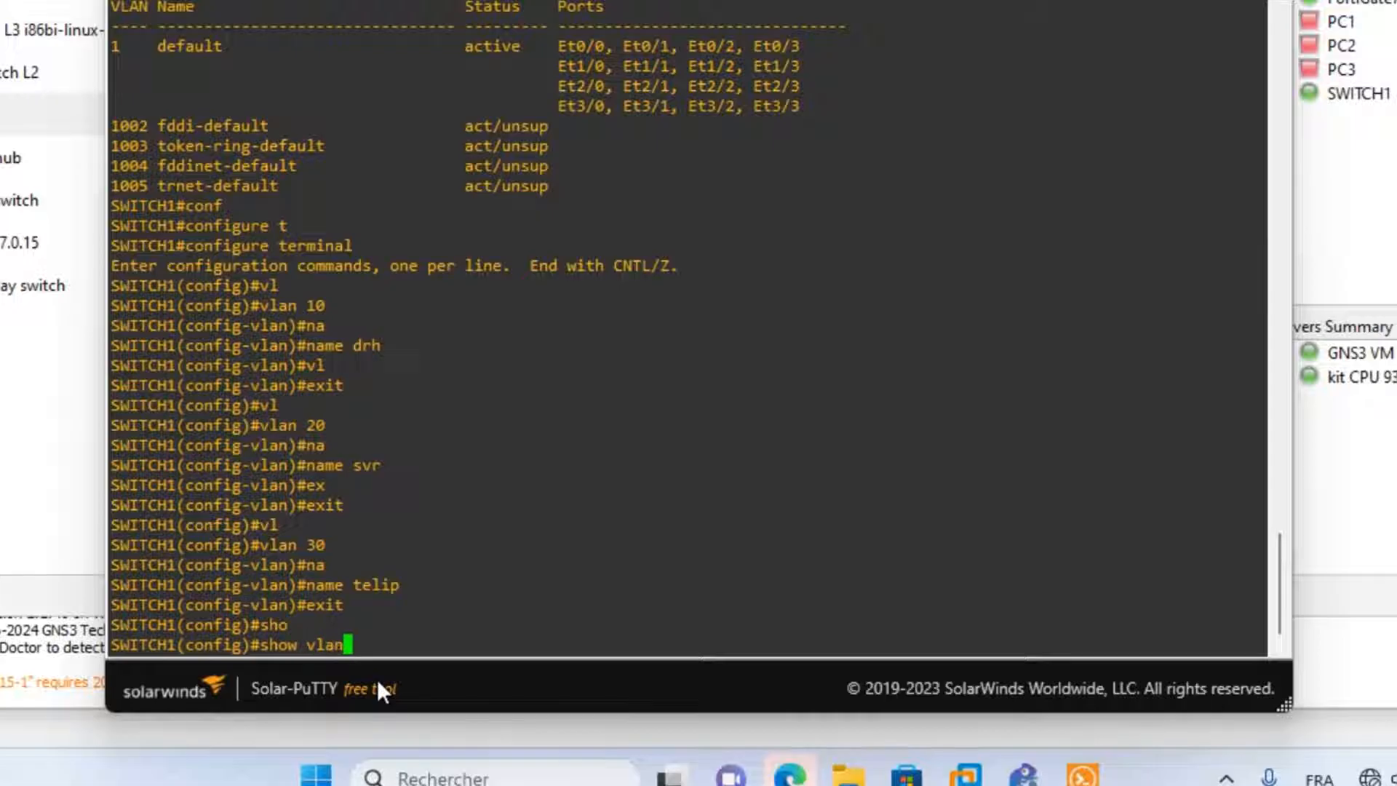
type(" brief")
Run the VLAN summary and leave global configuration mode.
key("Return")
type("exit")
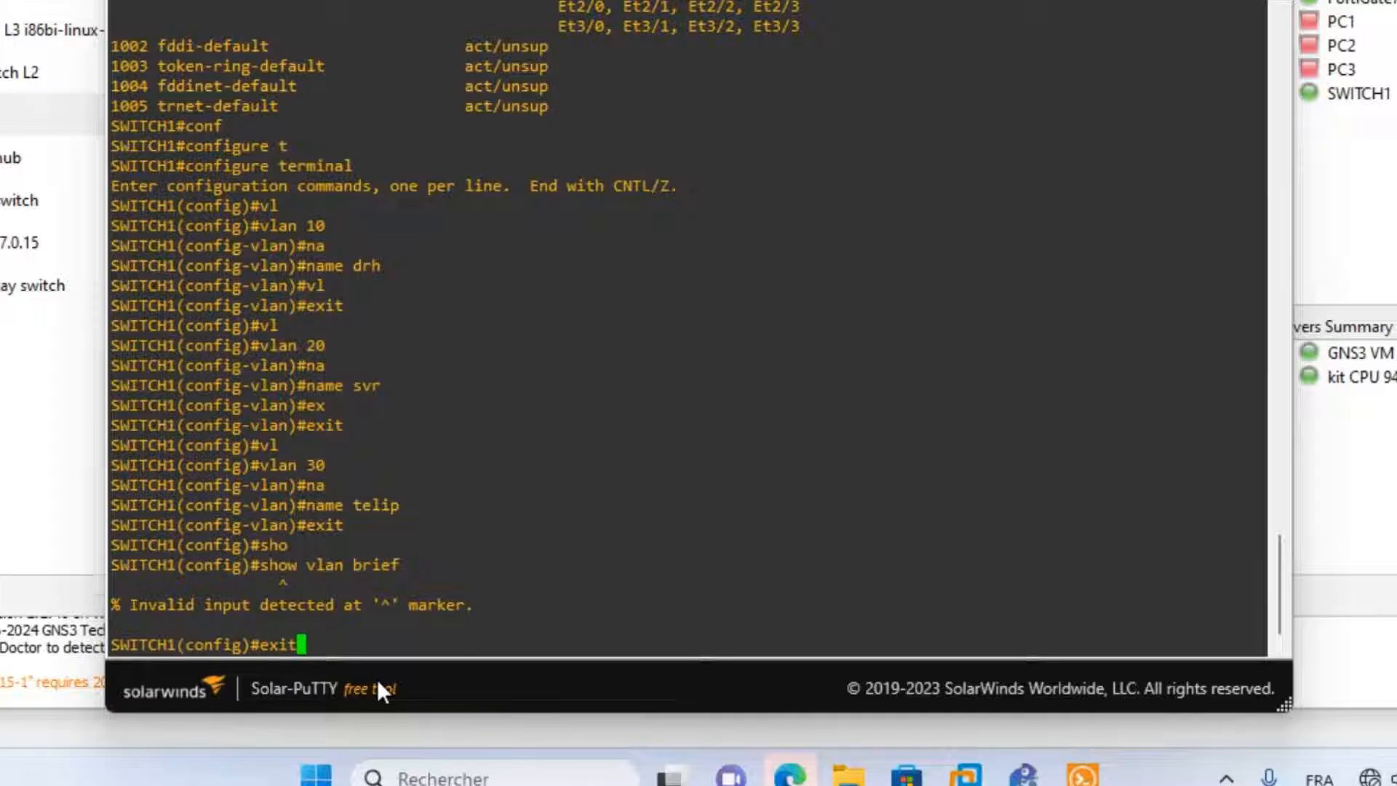
key("Return")
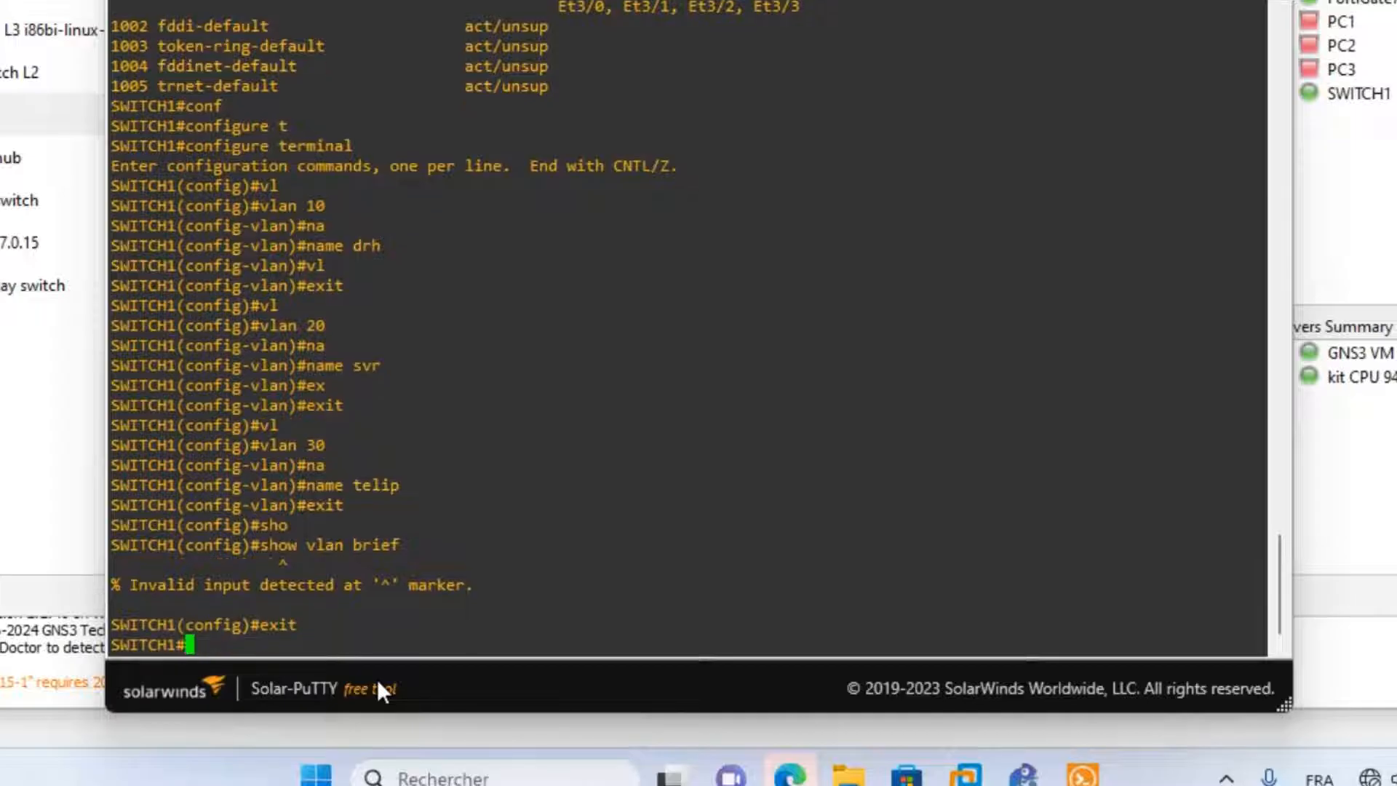
Run 'show vlan brief' to verify VLANs 10 drh, 20 svr and 30 telip are active.
type("sh")
key("Tab")
type("v")
key("Tab")
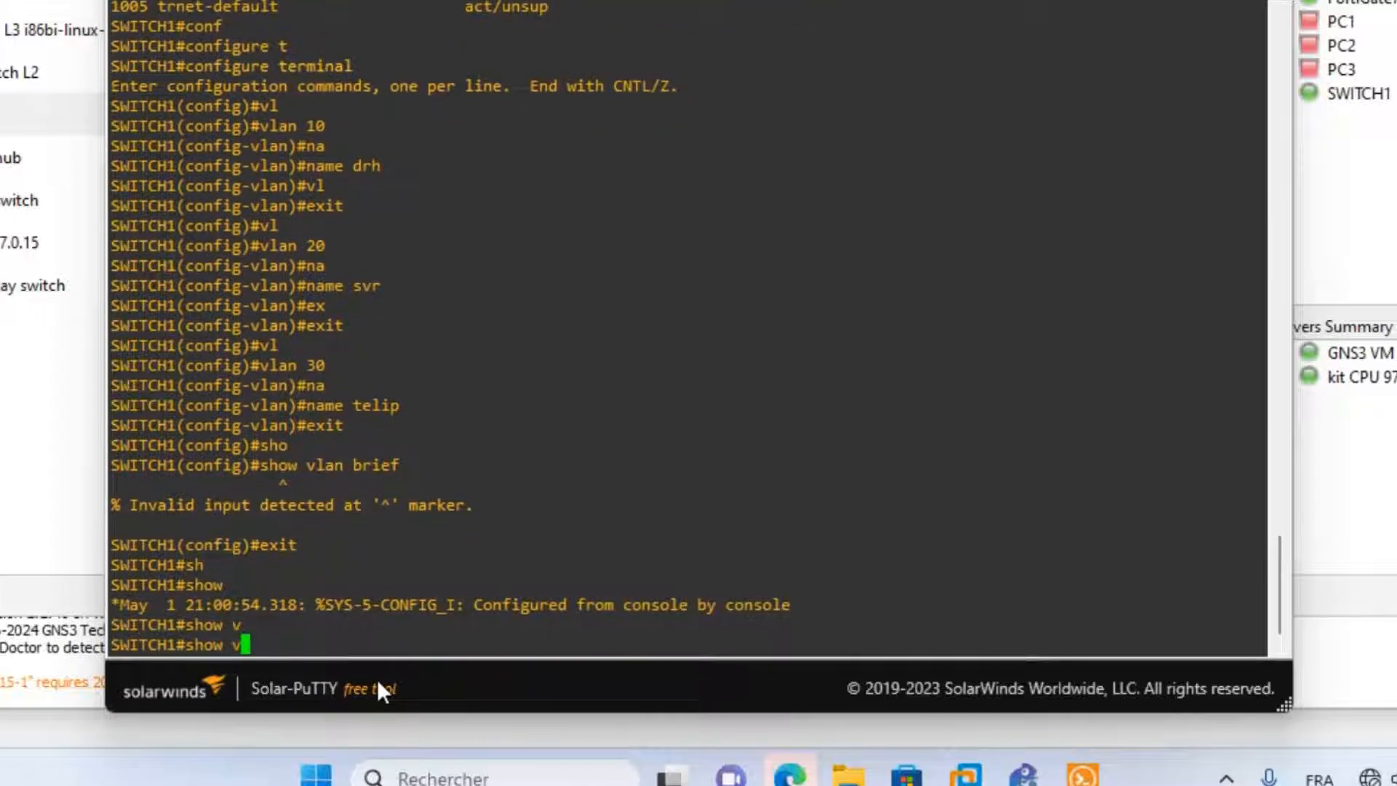
type("l")
key("Tab")
type("an br")
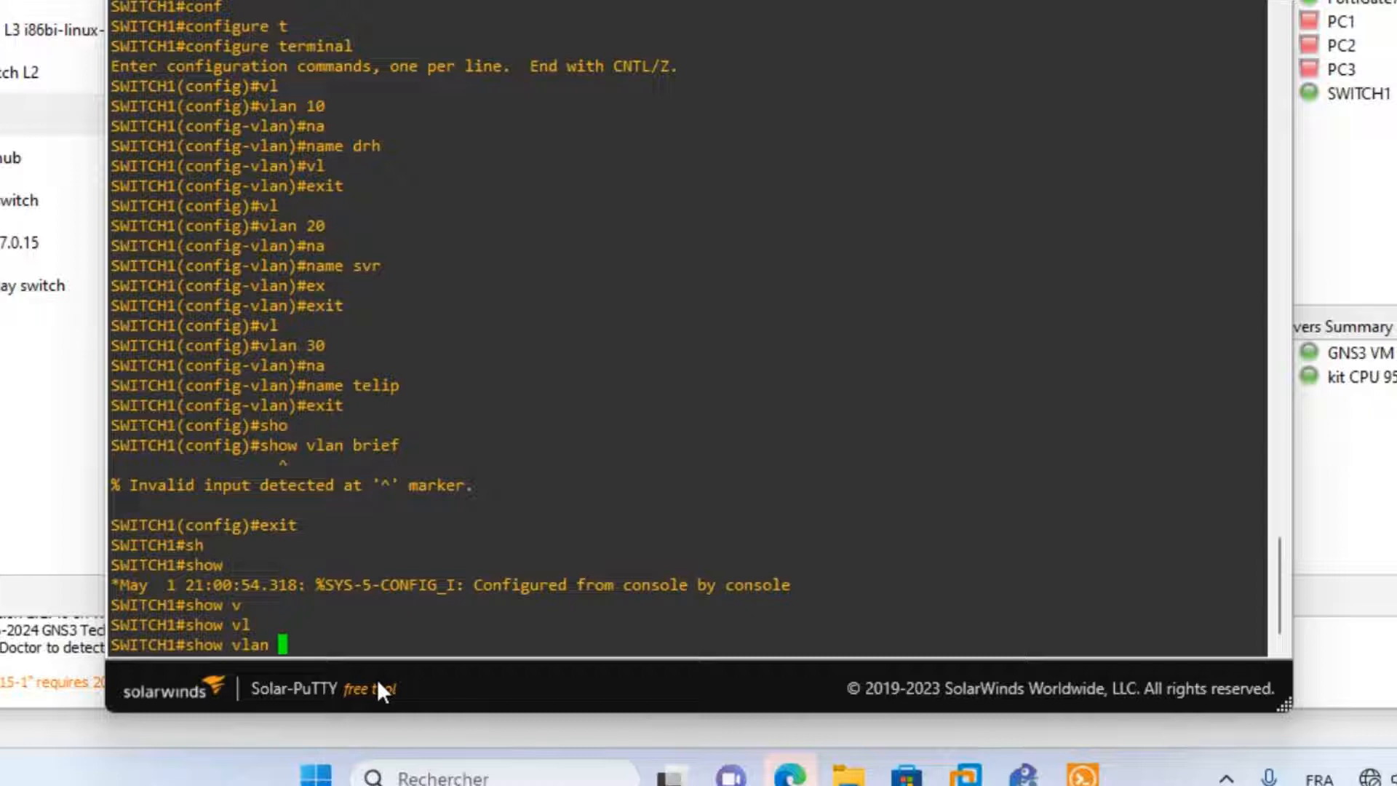
key("Tab")
key("Return")
key("Return")
key("Return")
key("Return")
key("Return")
key("Return")
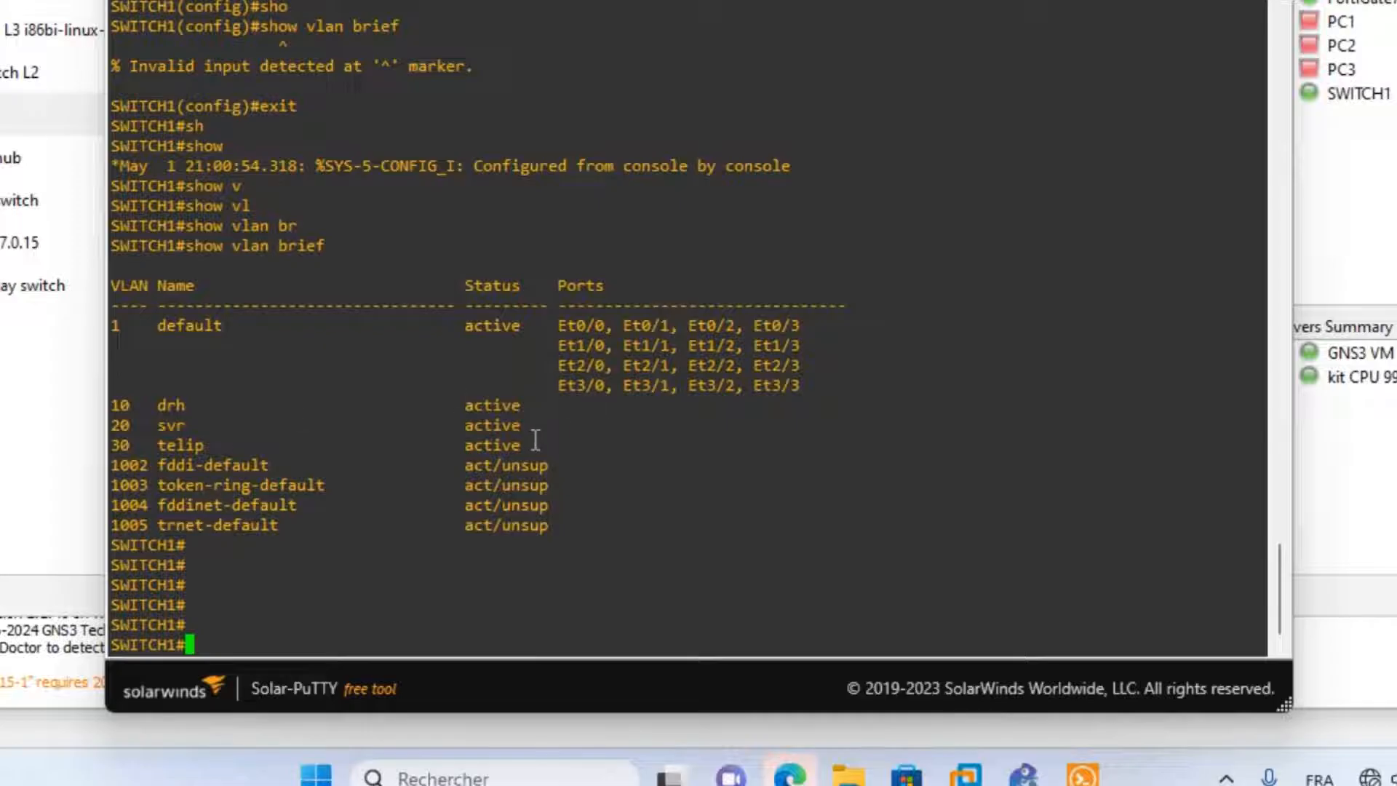
left_click_drag(536, 440, 102, 406)
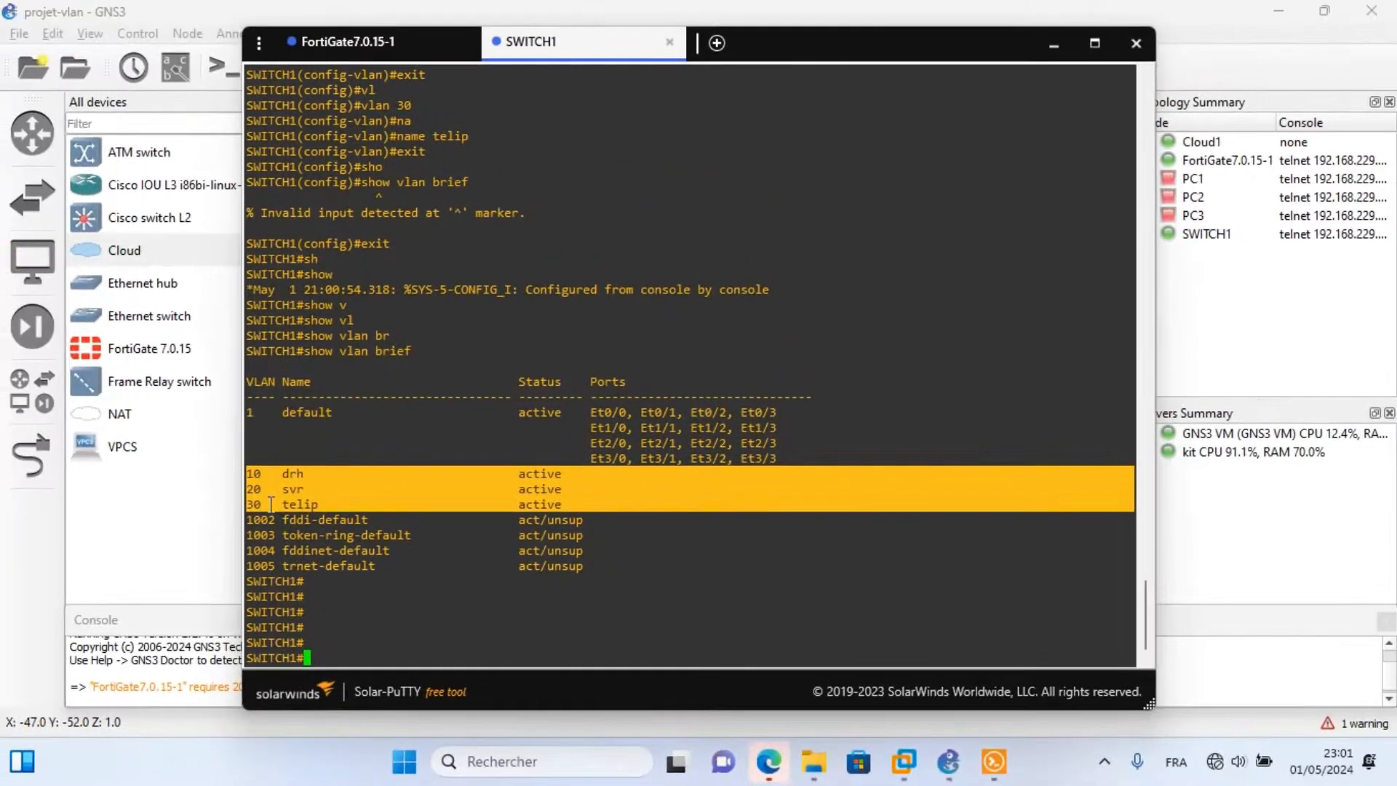
left_click(1053, 44)
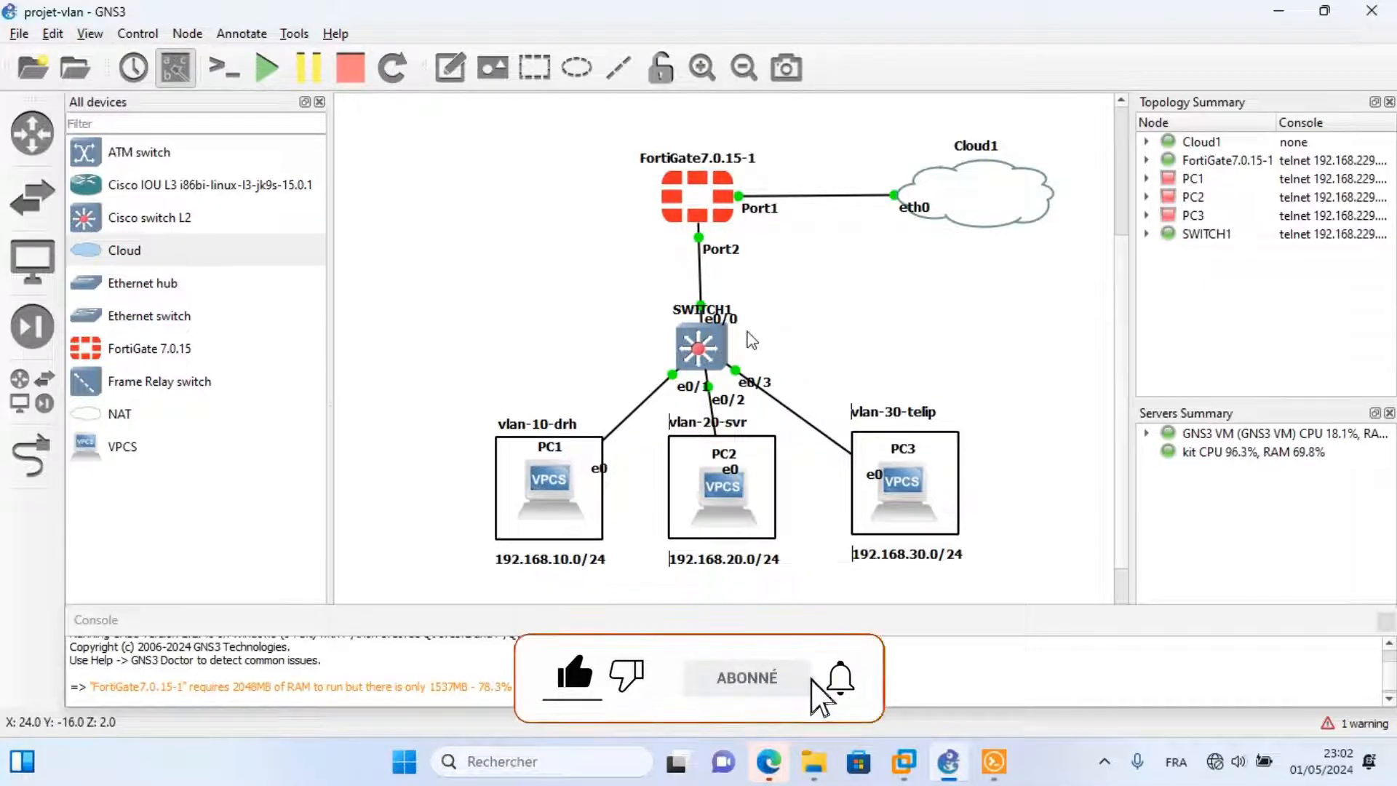
double_click(698, 346)
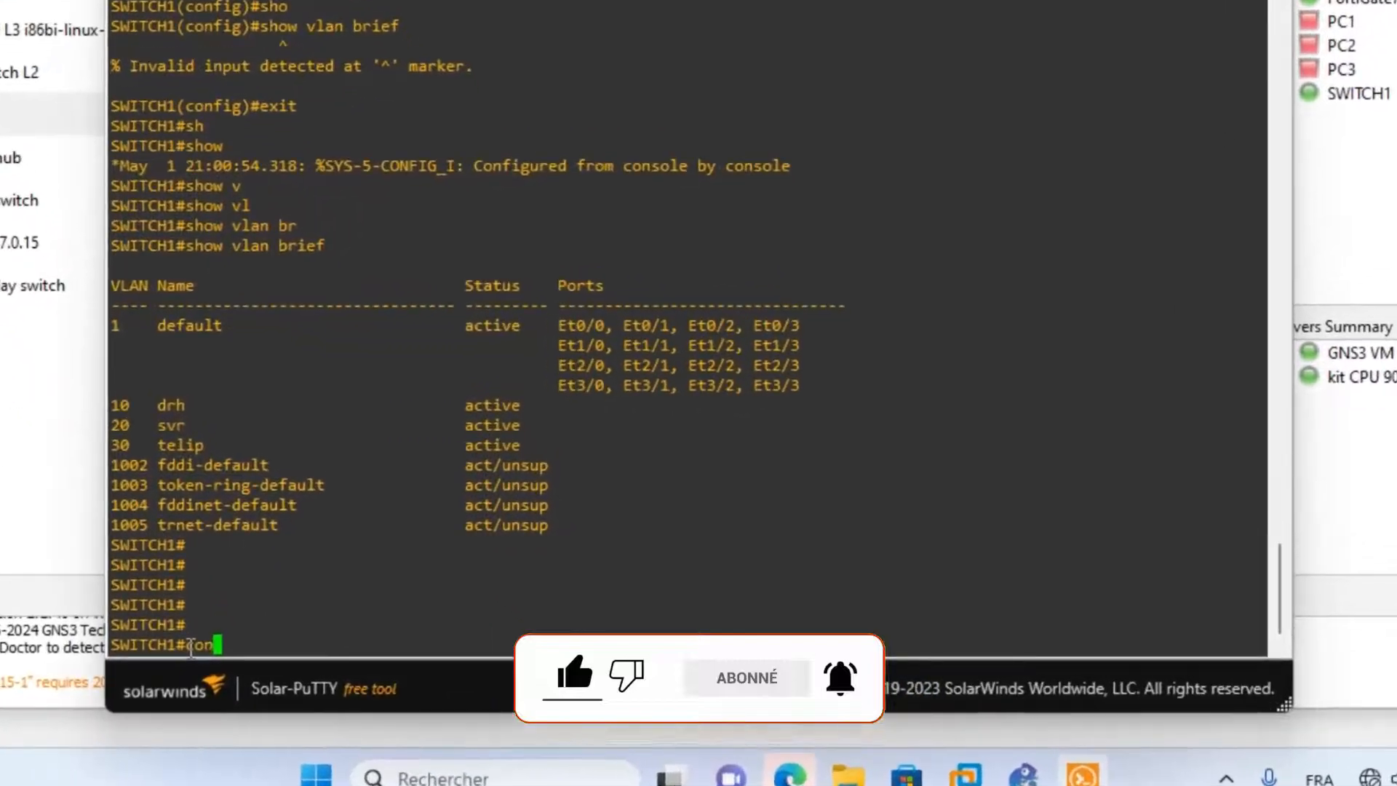
Enter global configuration and select interface Ethernet0/0.
type("conf")
key("Tab")
type("t")
key("Tab")
key("Return")
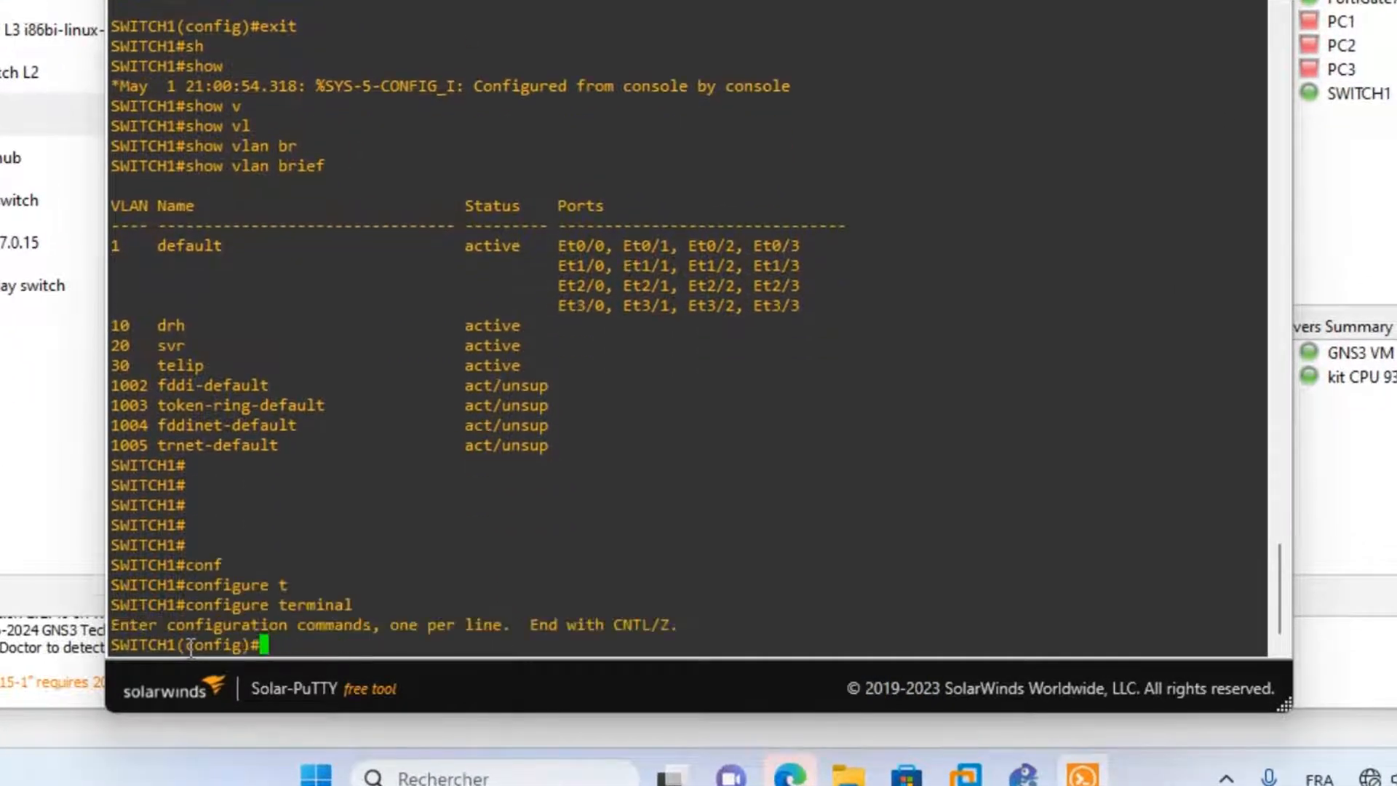
type("in")
key("Tab")
type("e")
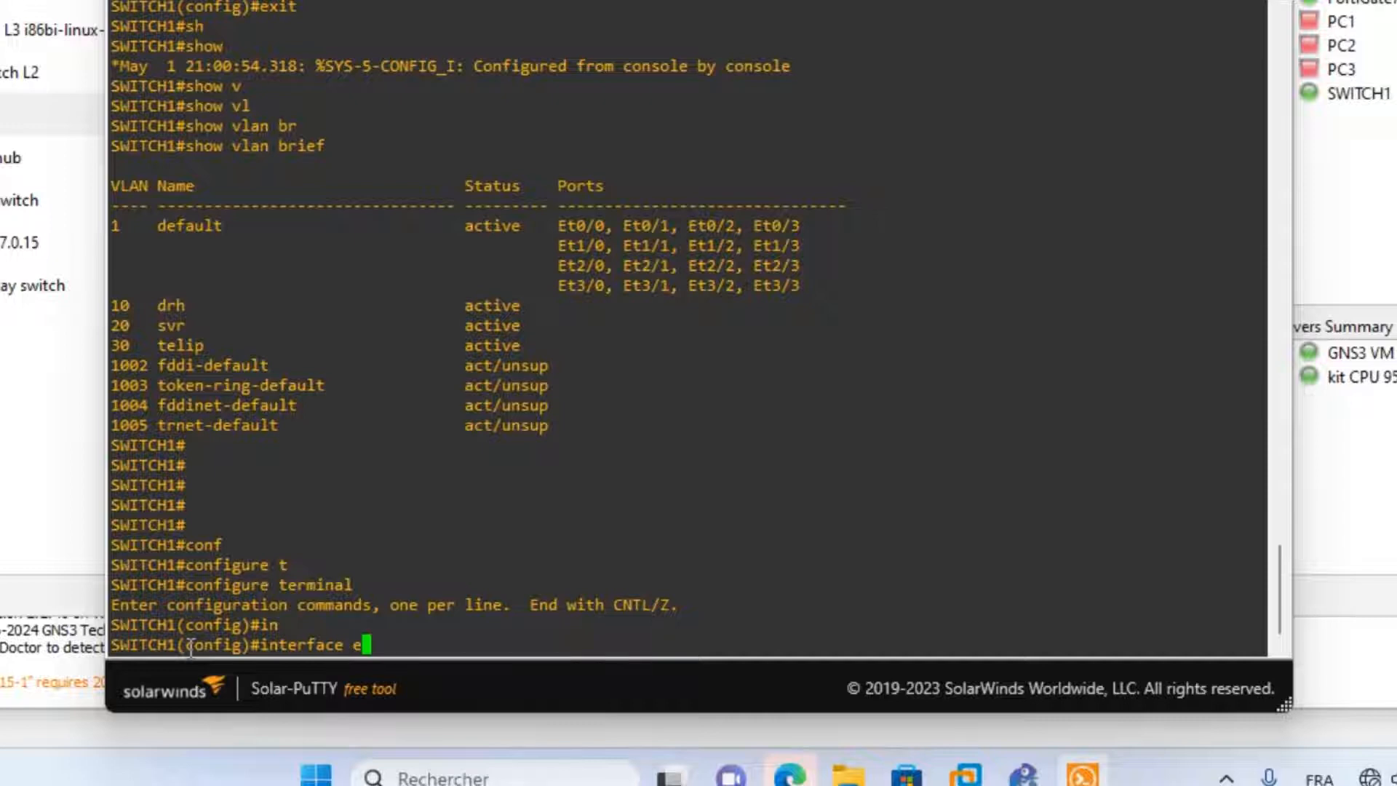
type("0/0")
key("Return")
Set the trunk encapsulation on e0/0 to dot1q.
type("sz")
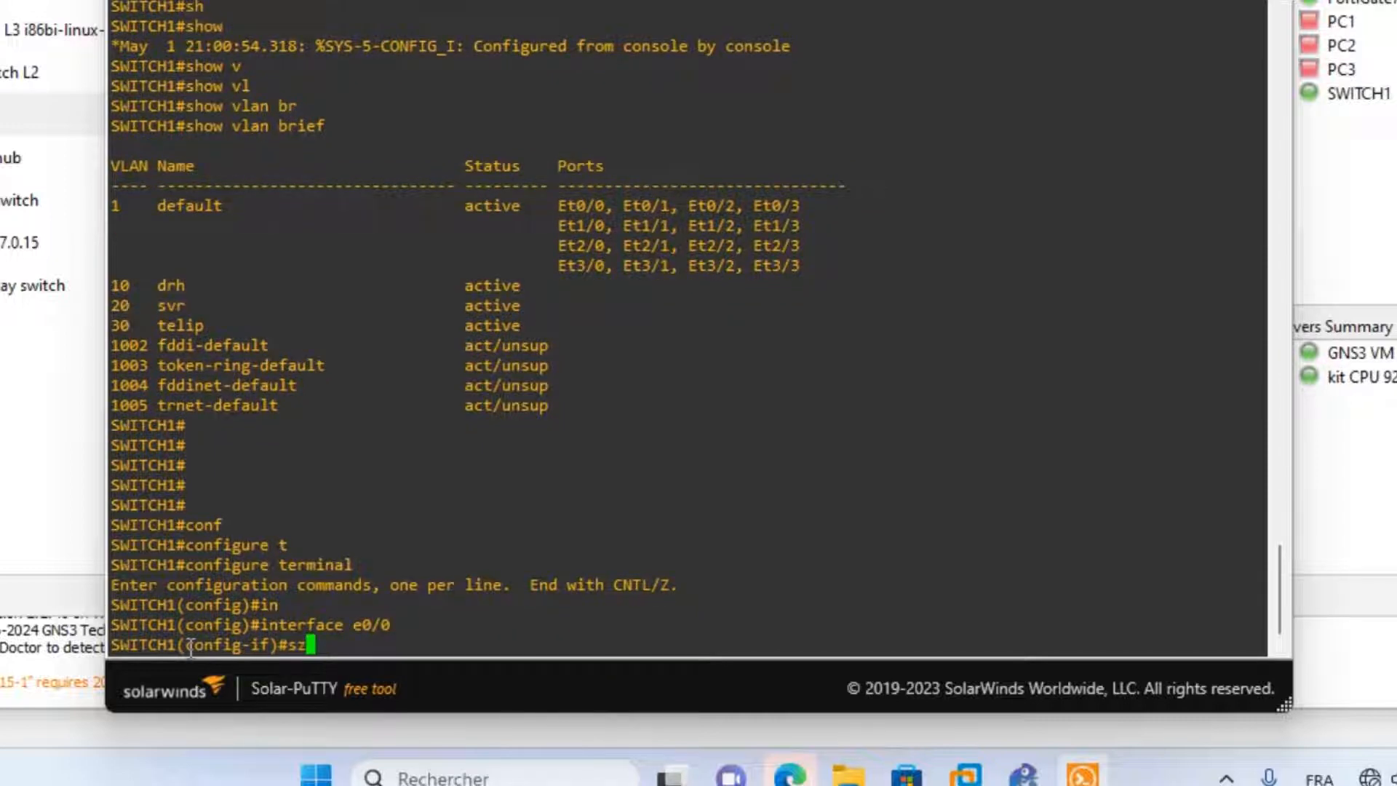
key("BackSpace")
type("w")
key("Tab")
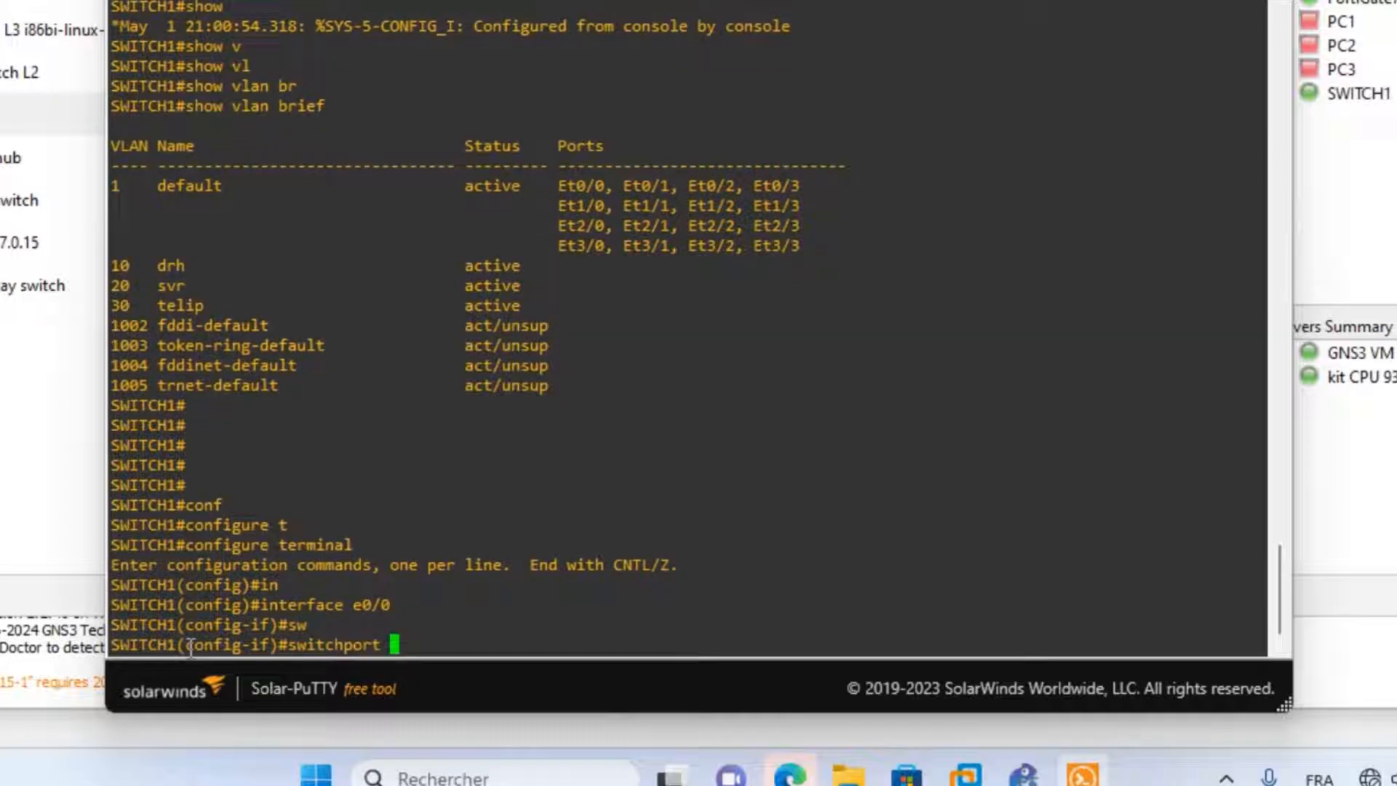
type("tr")
key("Tab")
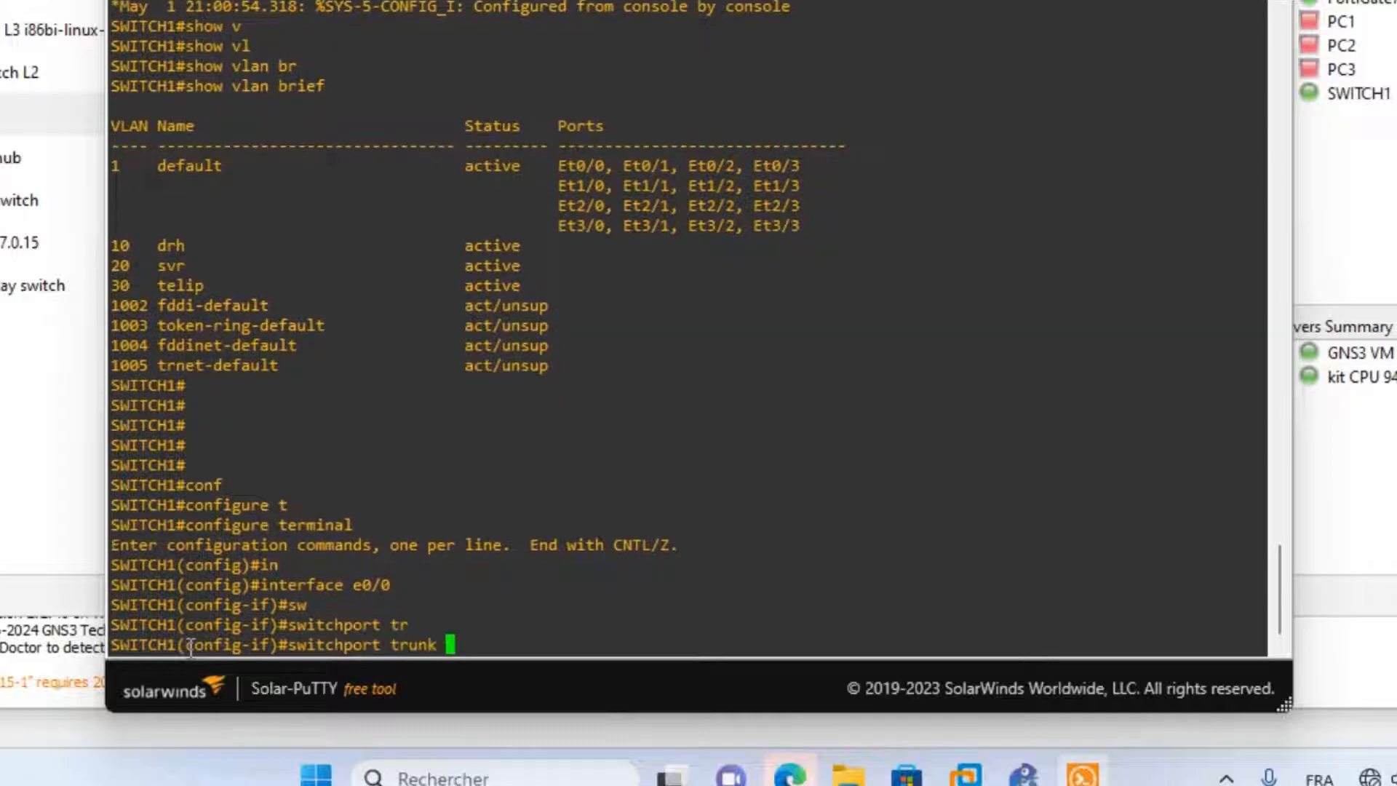
type("en")
key("Tab")
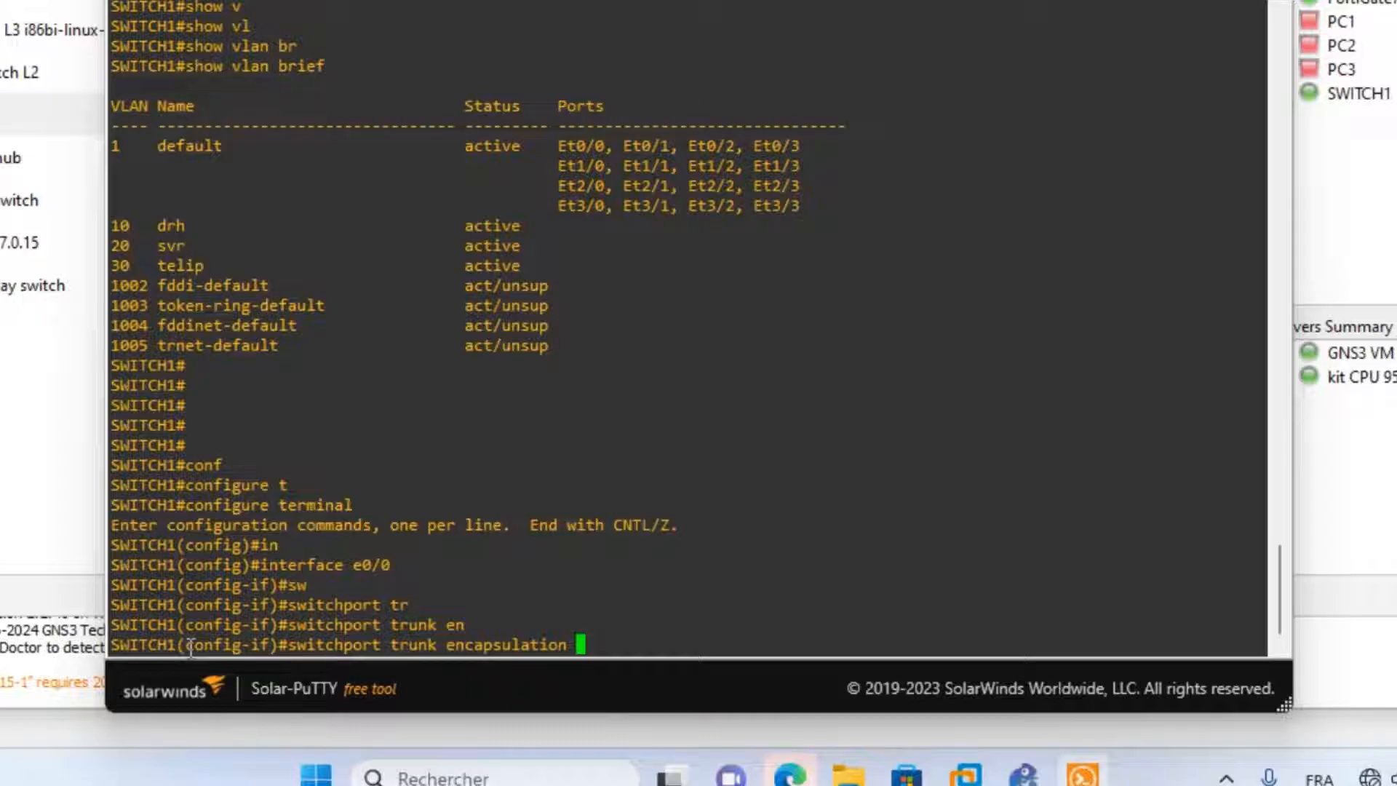
type("do")
key("Tab")
key("Return")
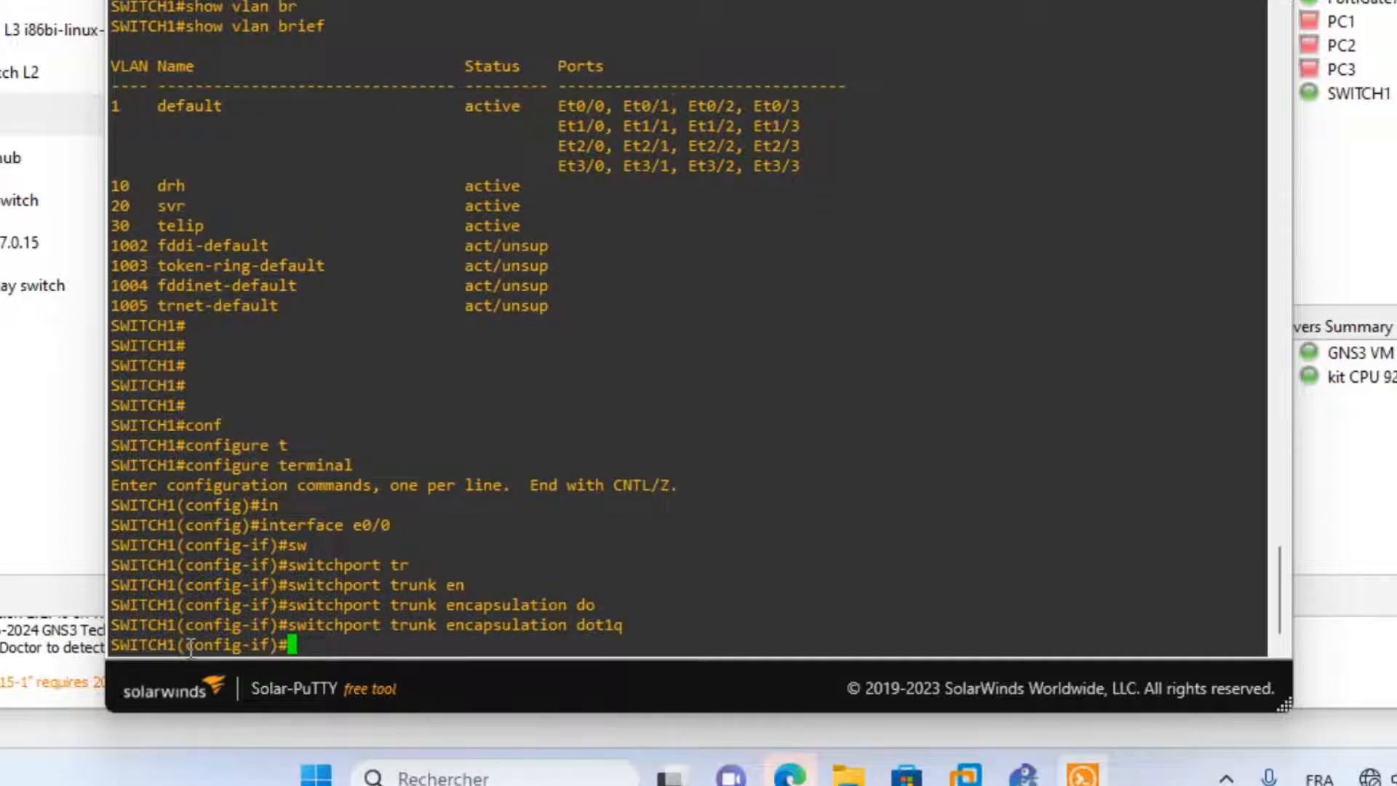
Set e0/0 to switchport mode trunk, exit the interface, and minimize the console.
type("sw")
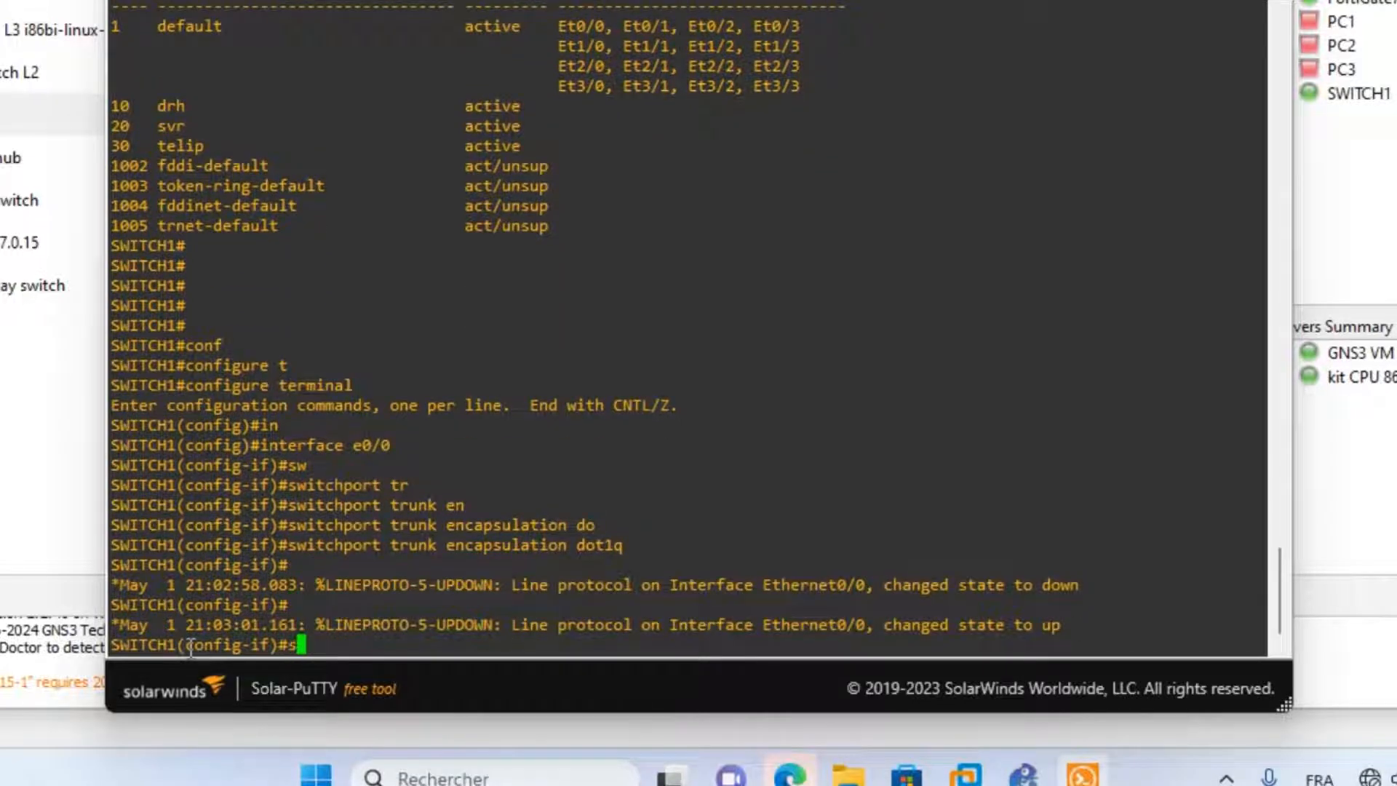
key("Tab")
type("mo")
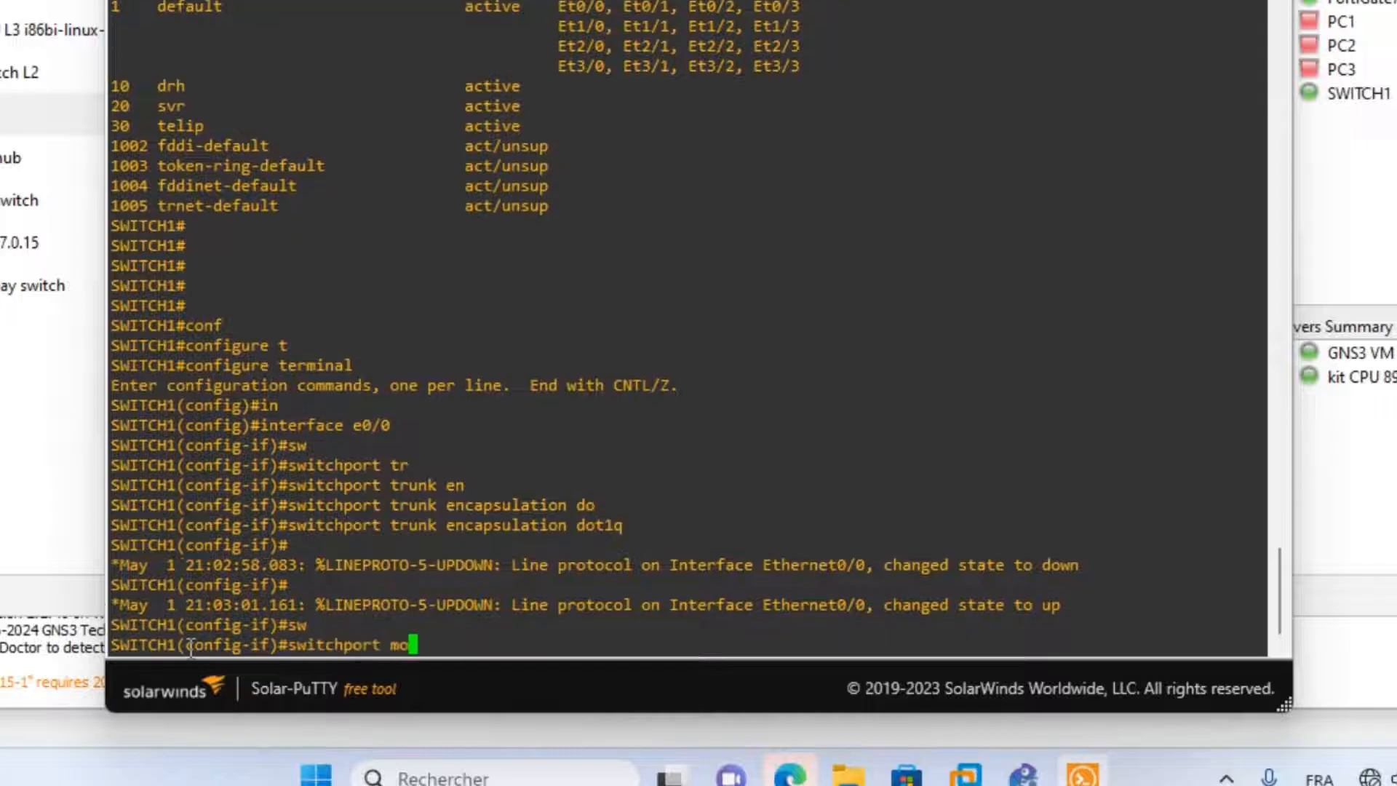
key("Tab")
type("tr")
key("Tab")
key("Return")
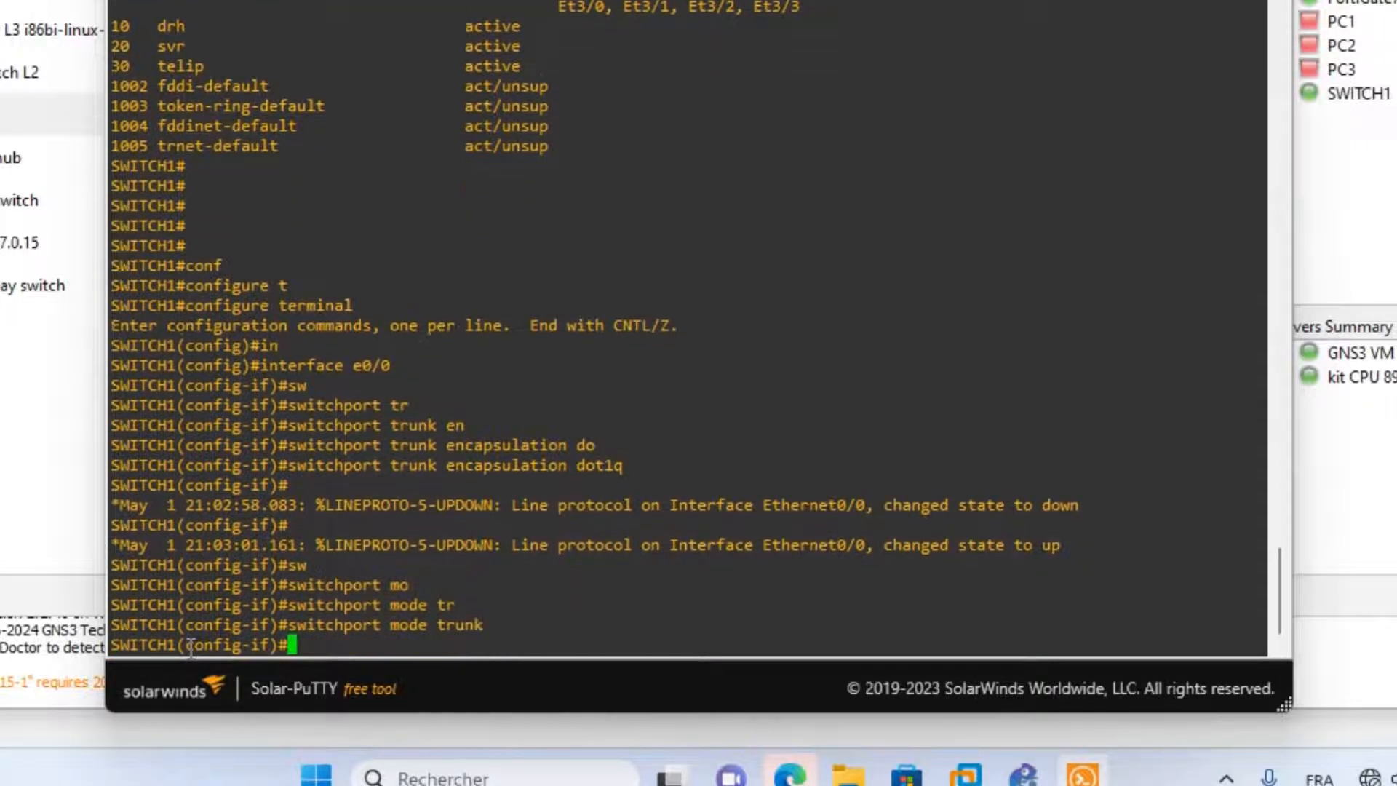
type("exit")
key("Return")
key("Return")
key("Return")
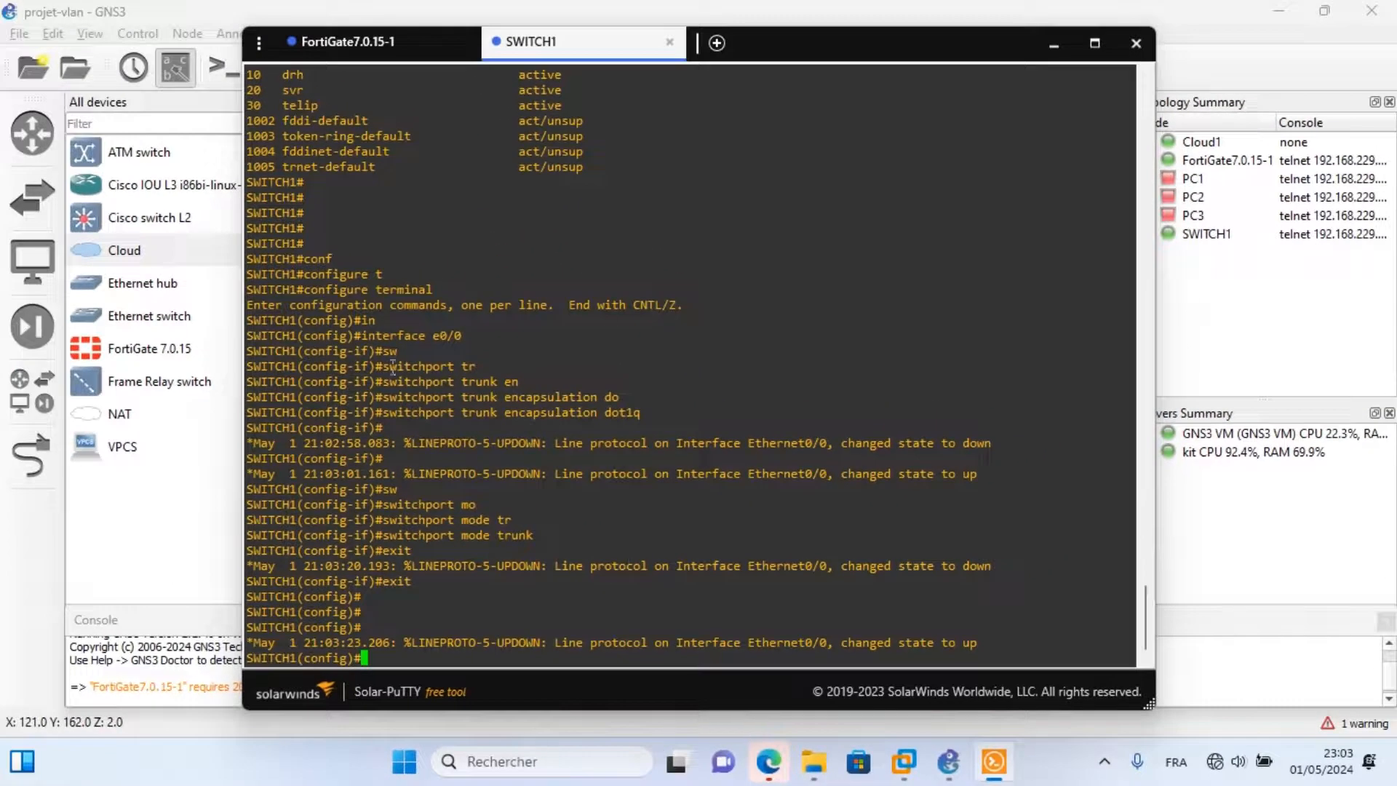
left_click(1054, 45)
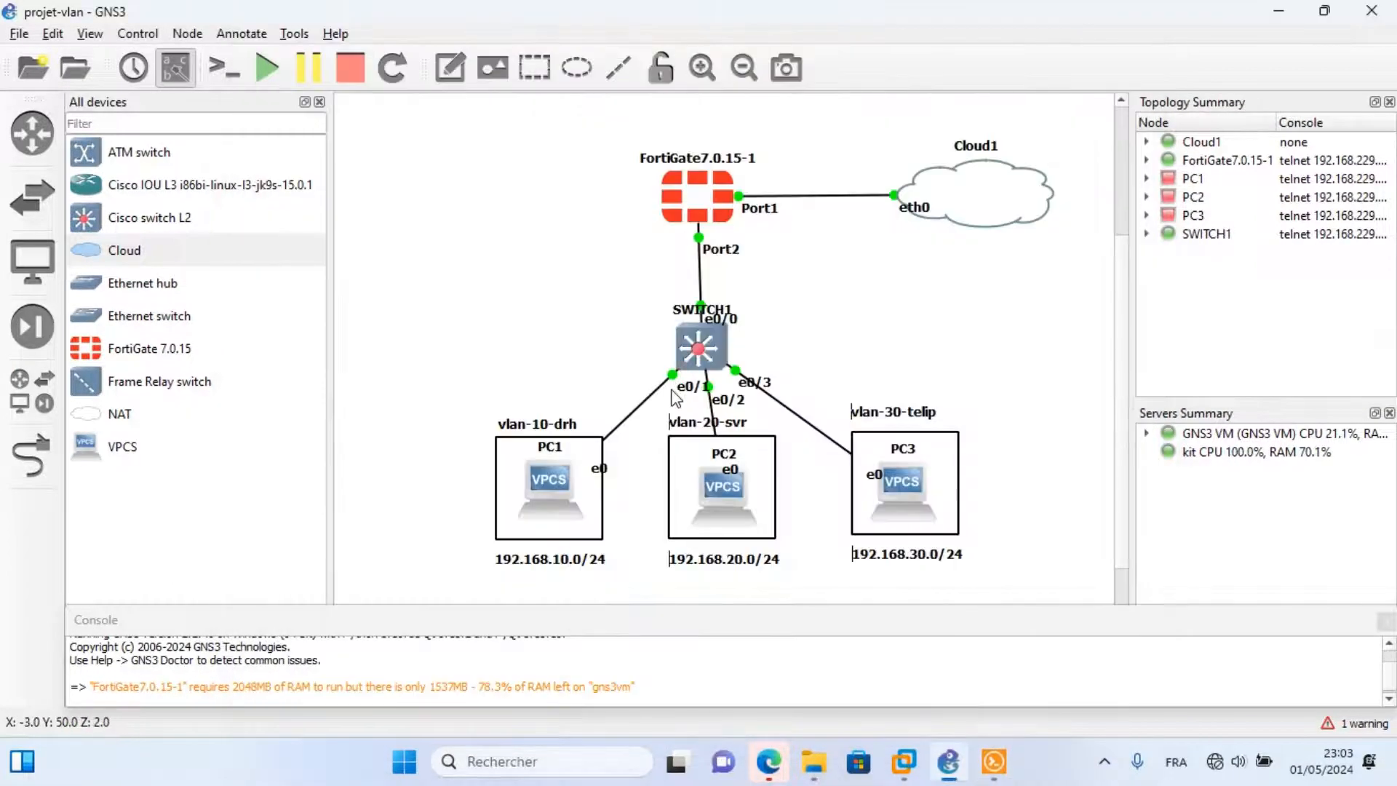
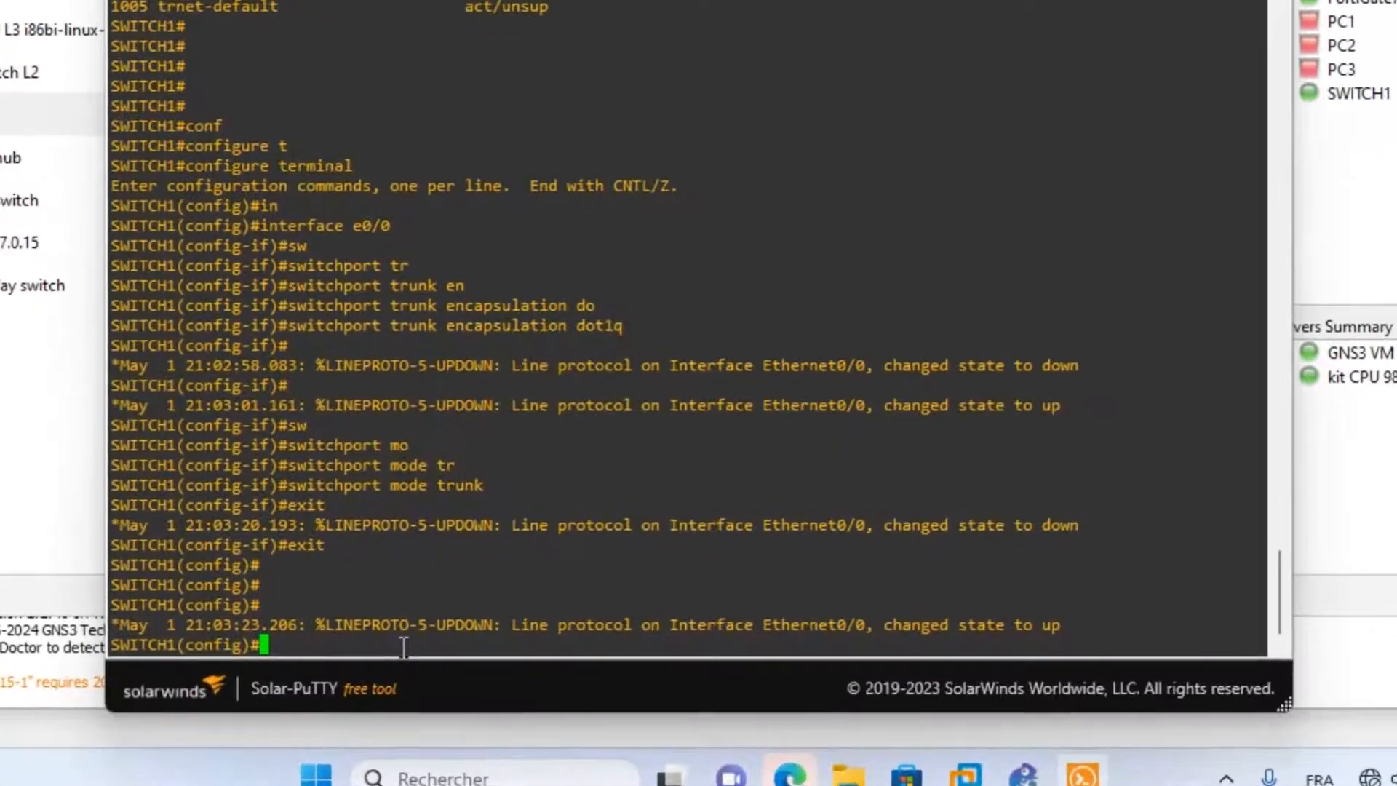
Make e0/1 an access port in VLAN 10, fixing the mistyped 'vlan10' command.
type("int")
key("Tab")
type("e")
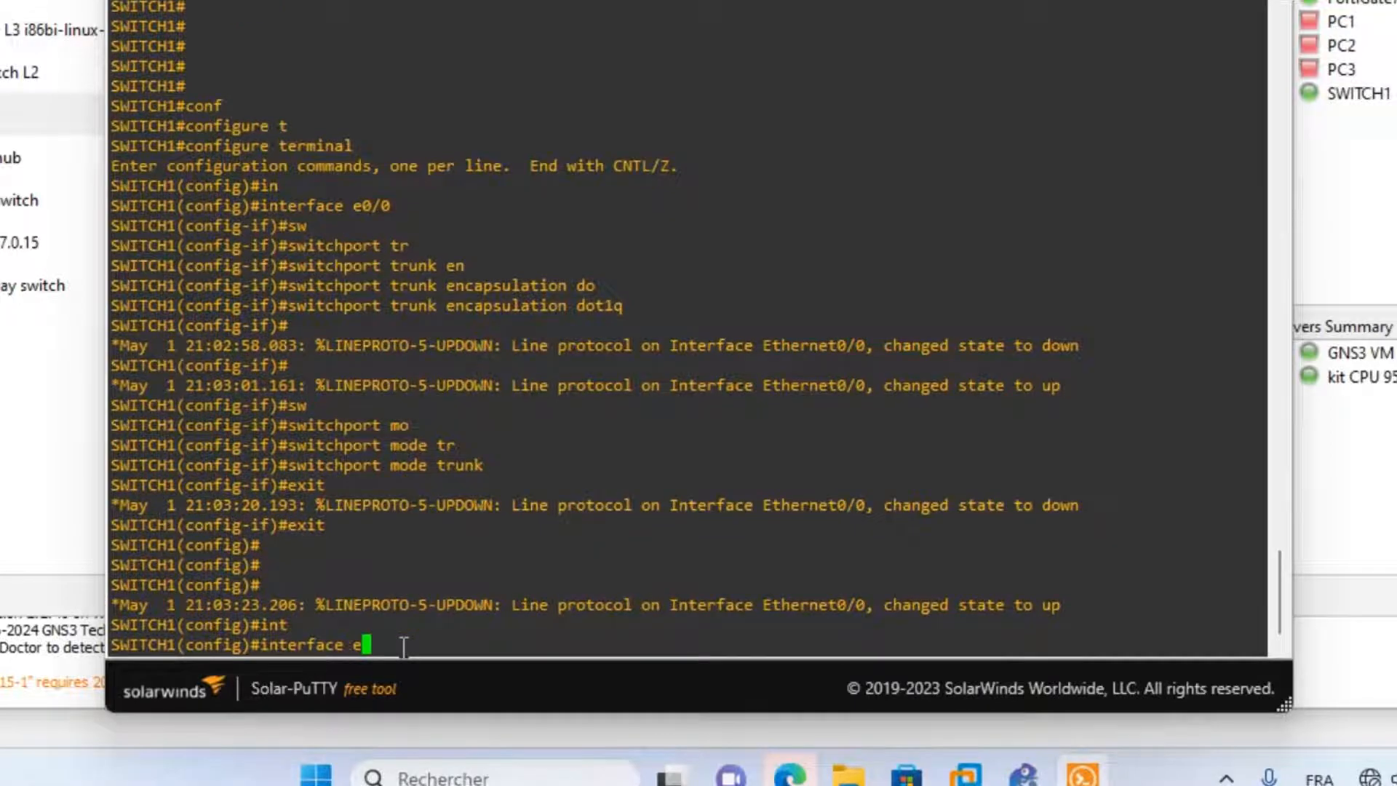
type("0/1")
key("Return")
type("s")
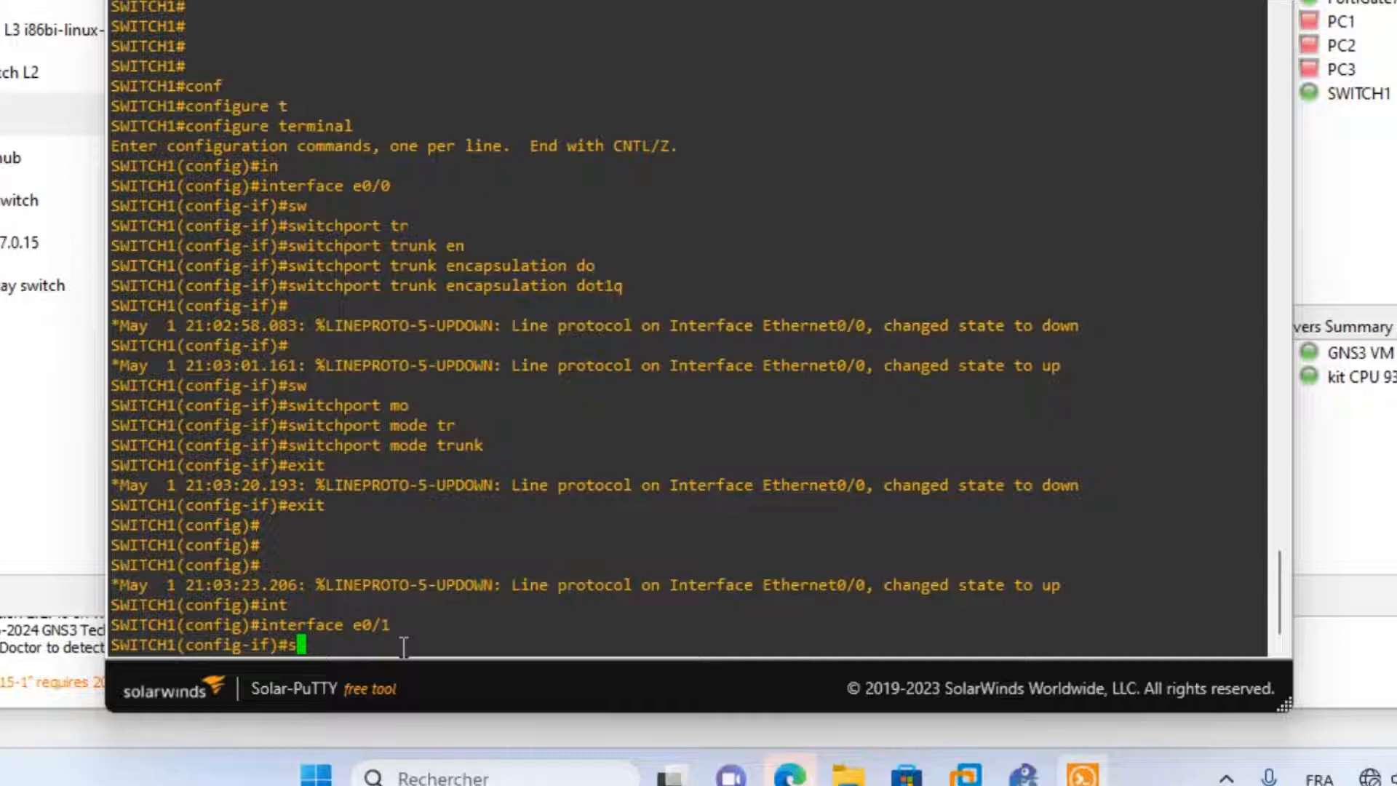
type("w")
key("Tab")
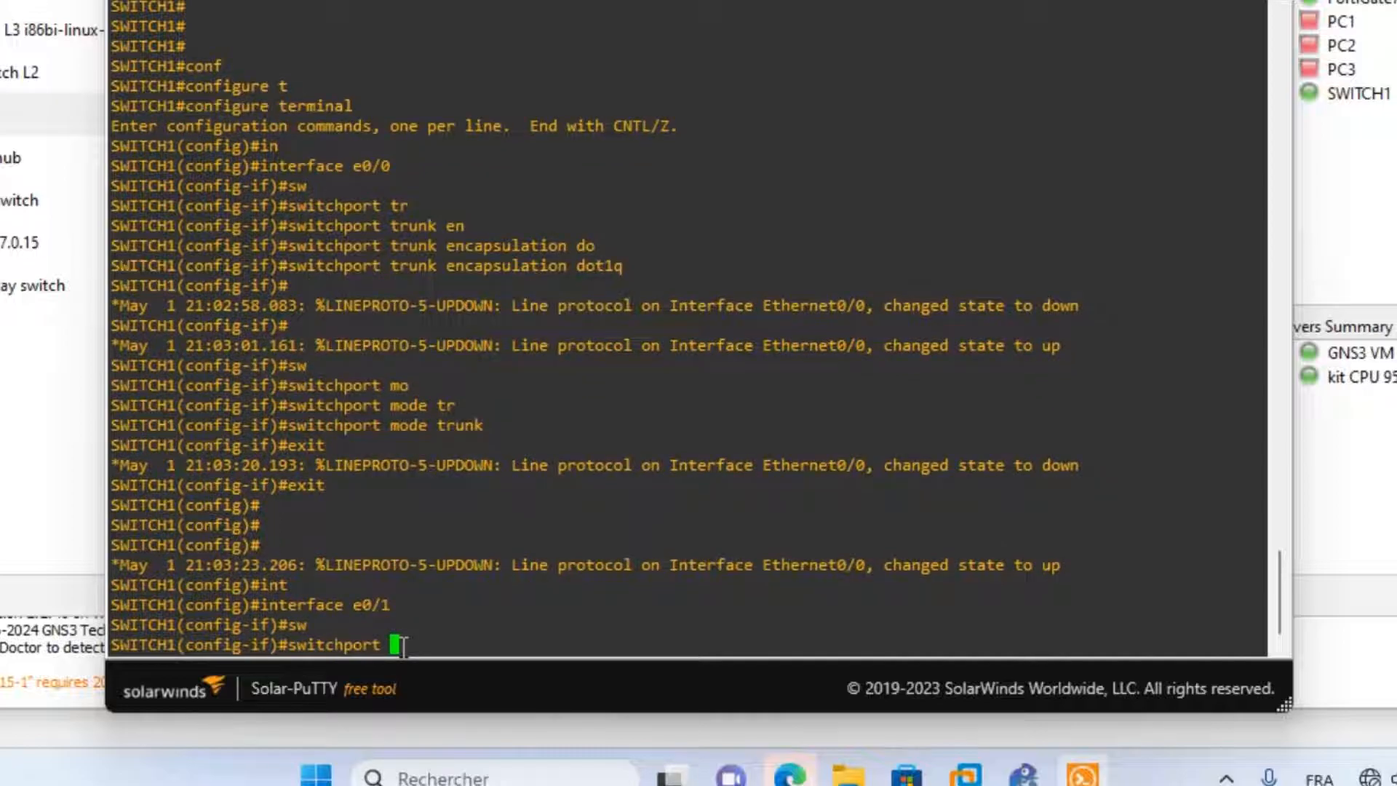
type("mo")
key("Tab")
type("acc")
key("Tab")
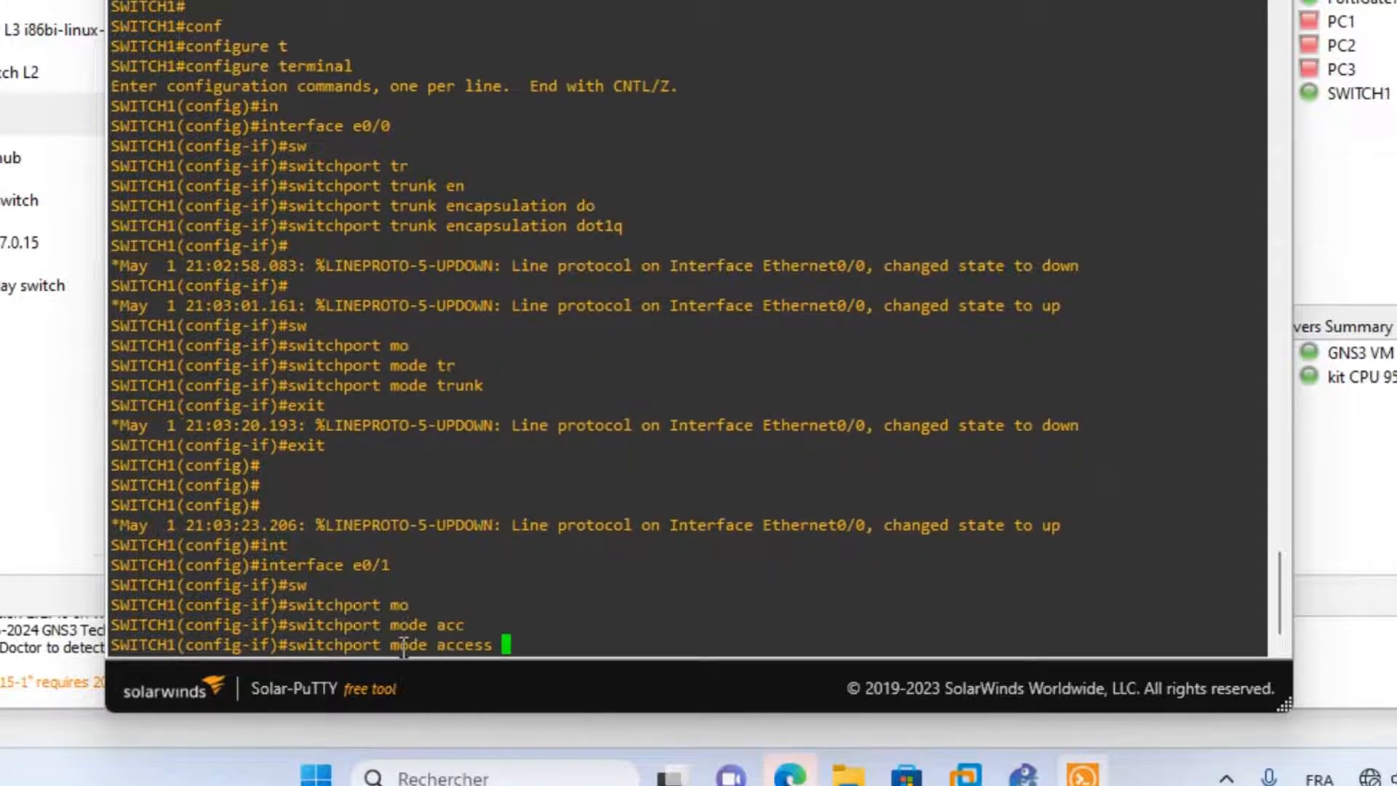
key("Return")
type("sw")
key("Tab")
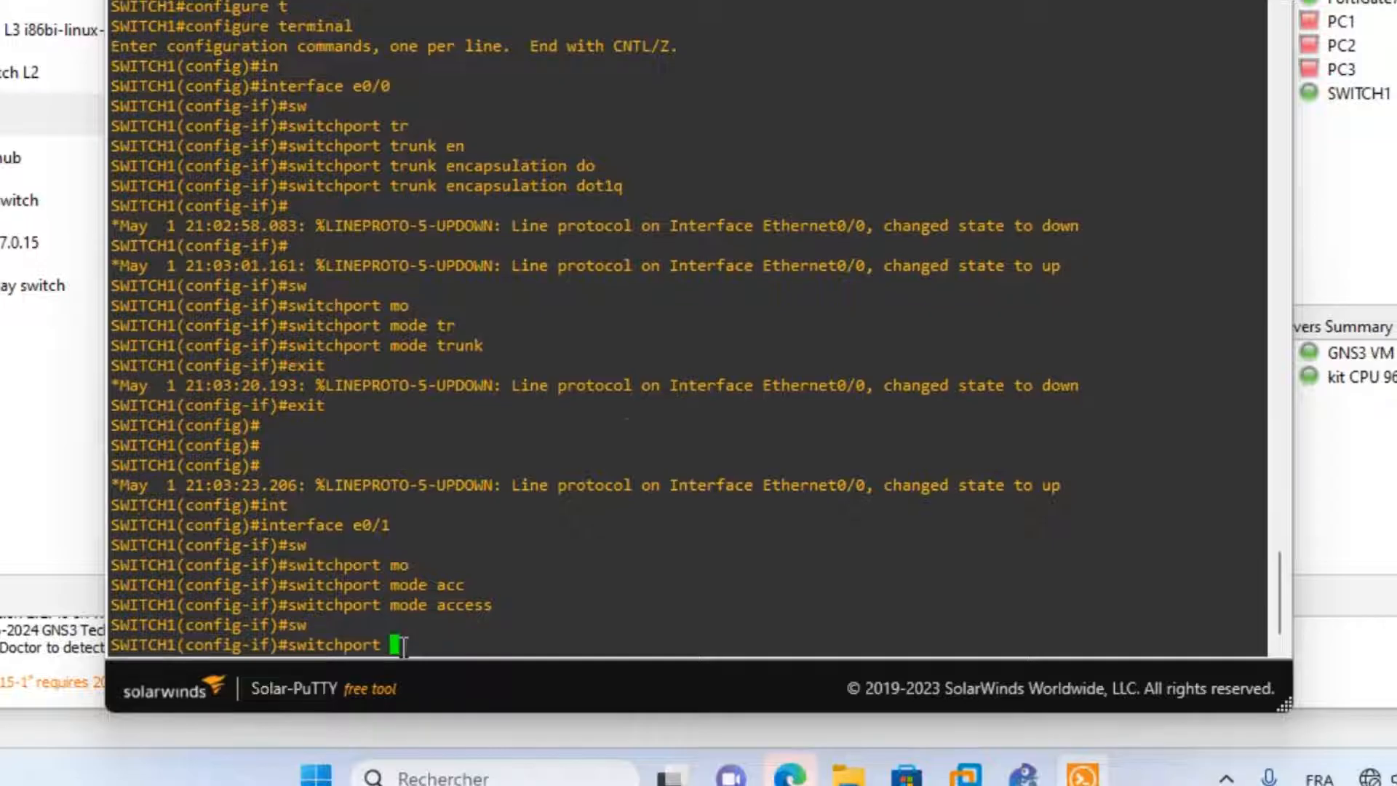
type("ac")
key("Tab")
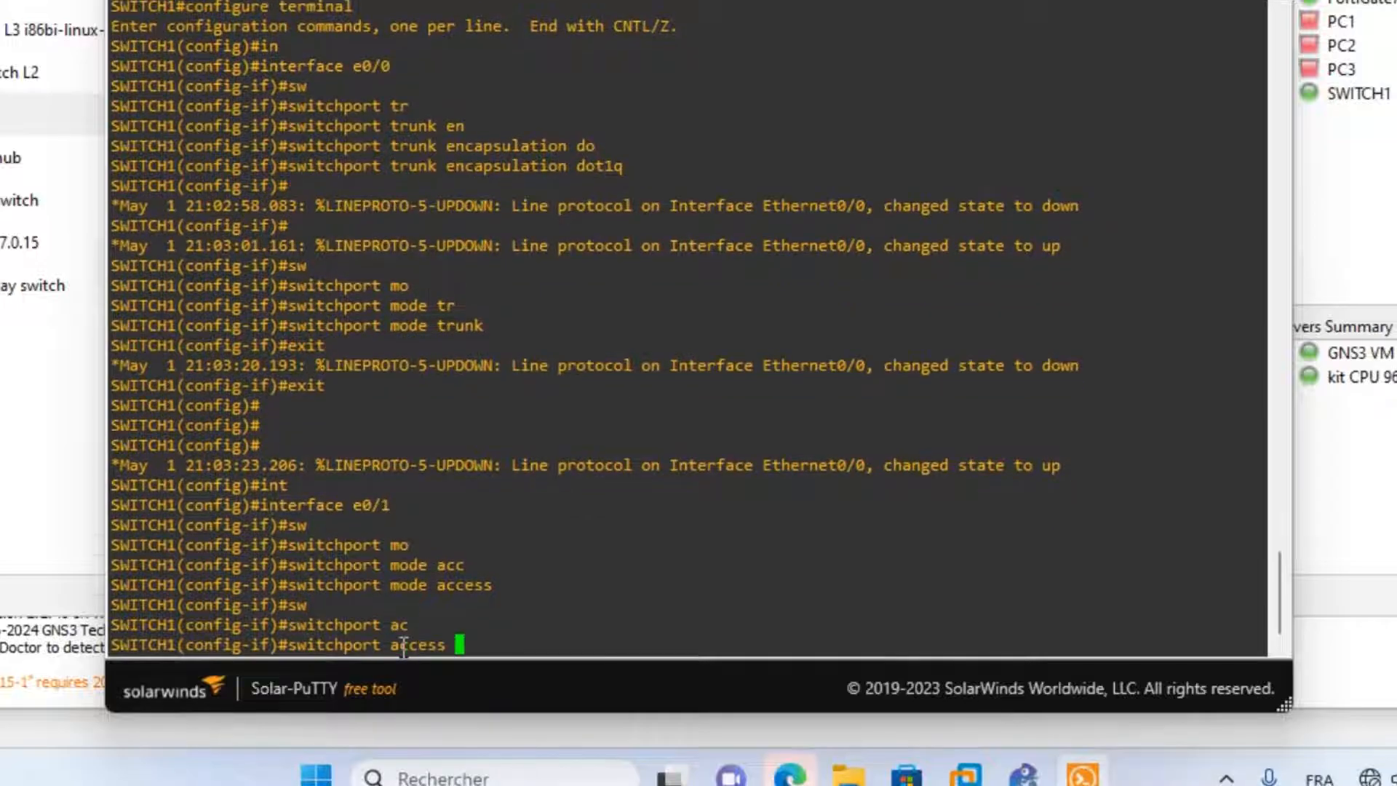
type("vlan10")
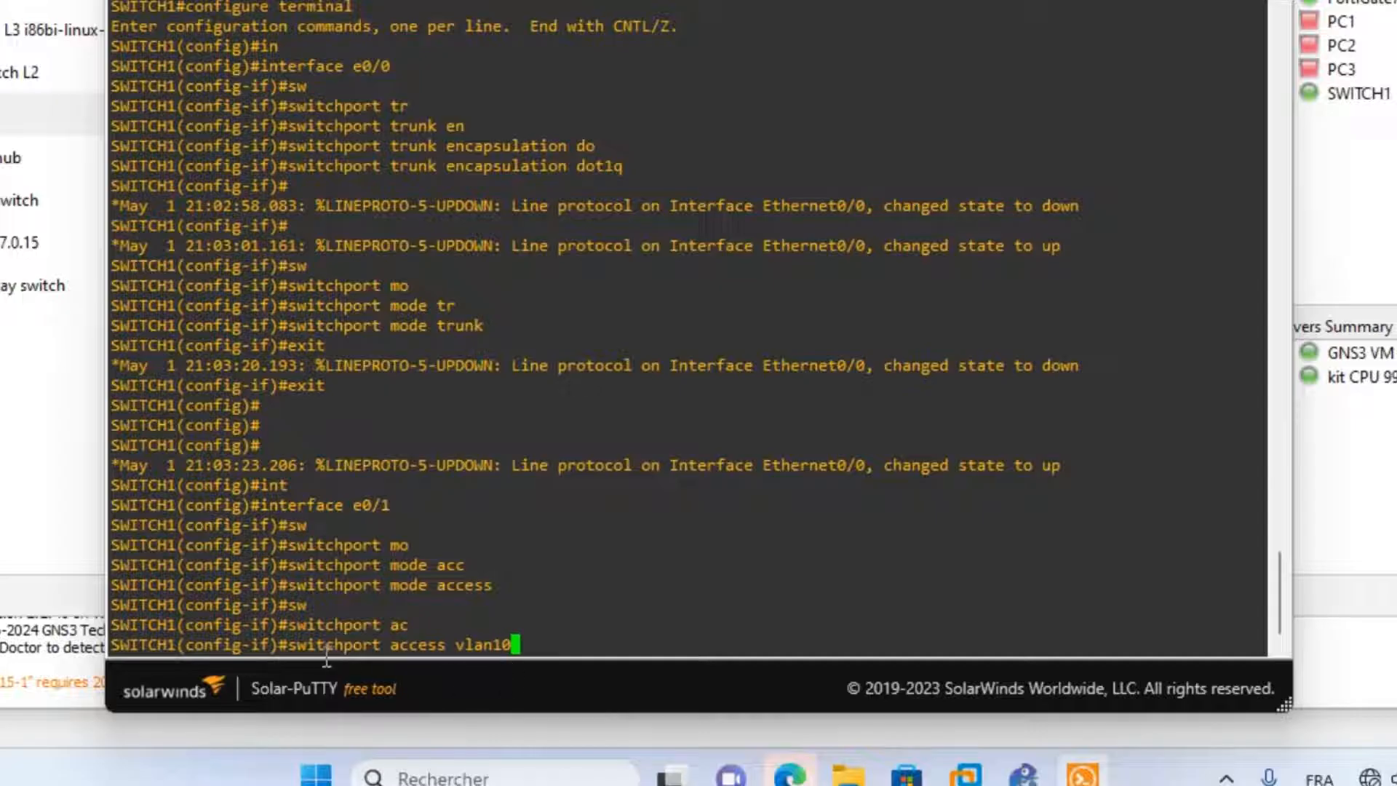
left_click_drag(456, 645, 525, 645)
key("Return")
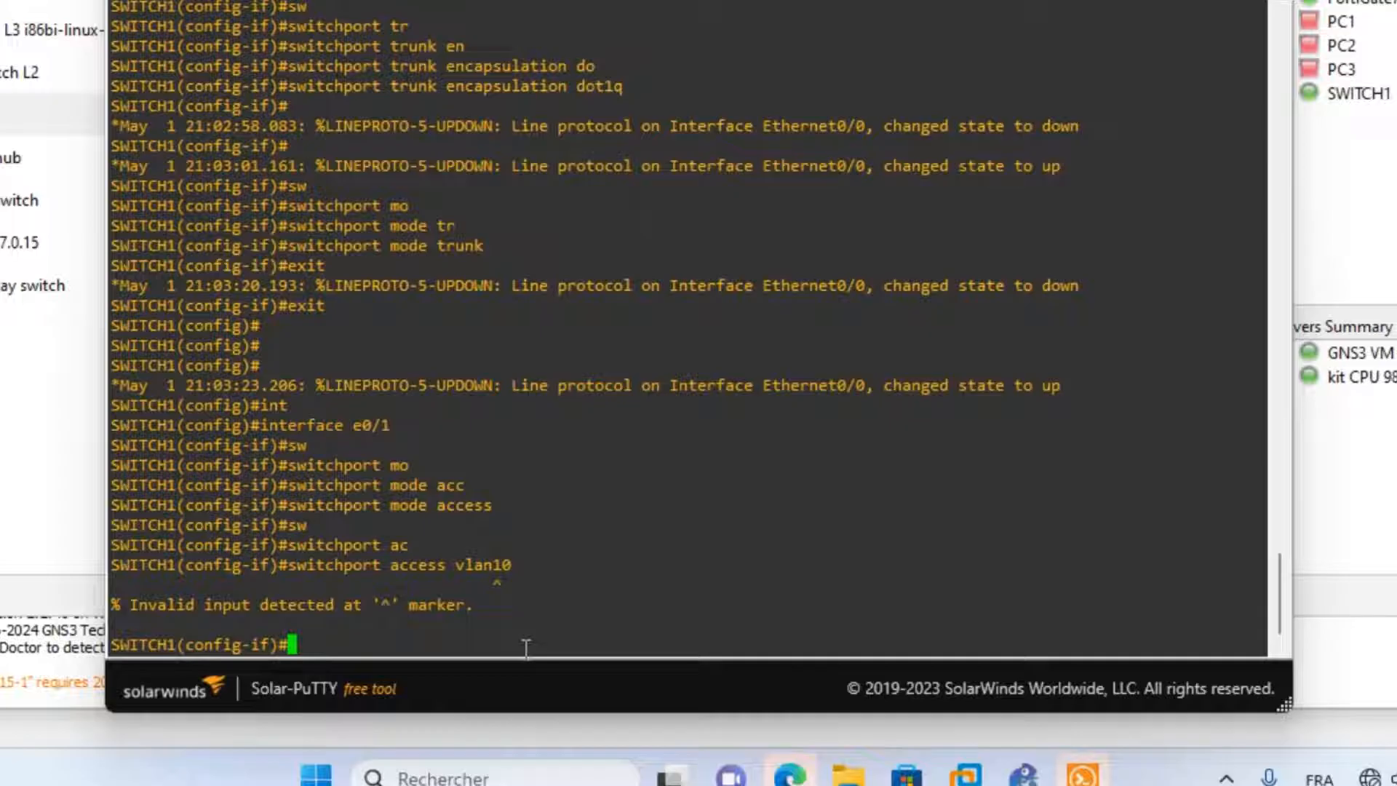
key("Up")
key("Left")
key("Left")
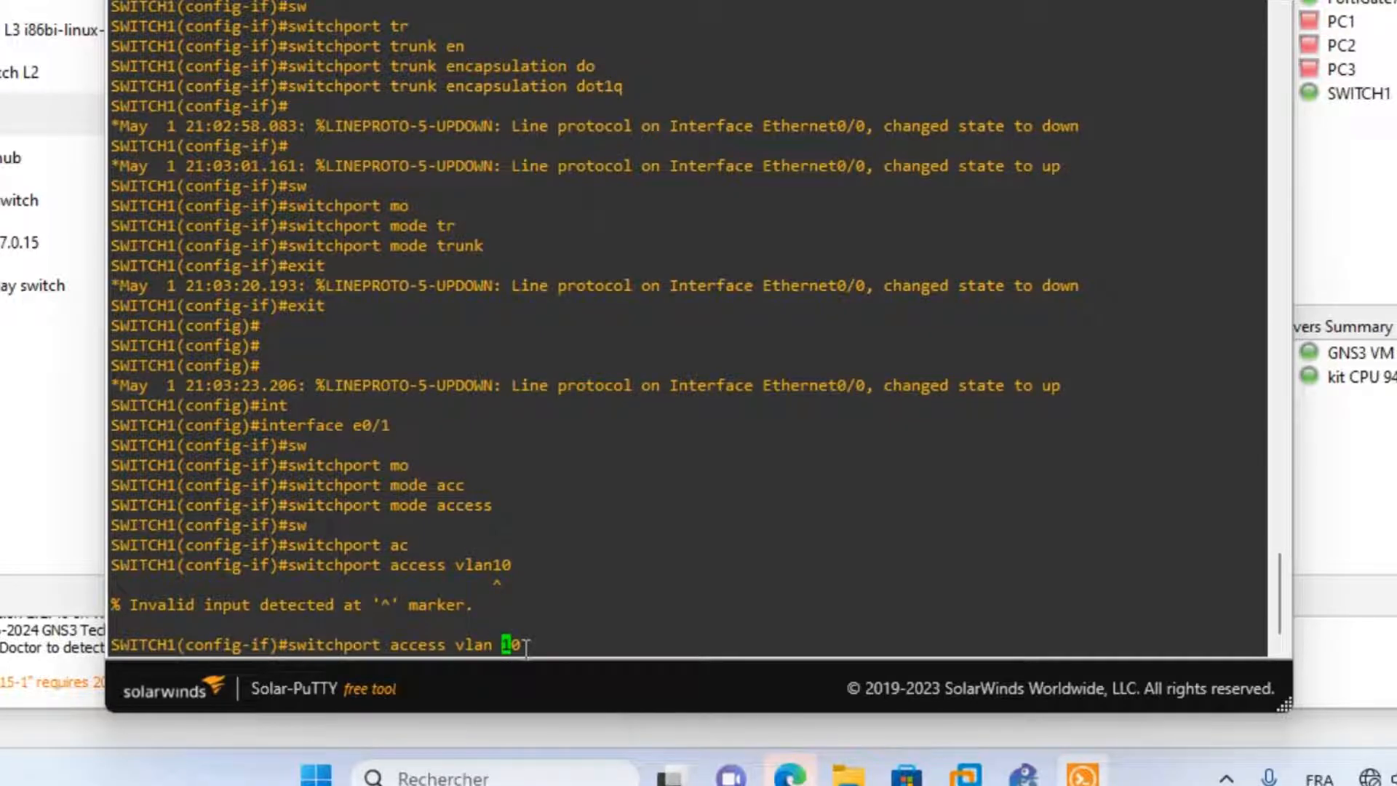
key("Return")
key("Return")
type("exit")
key("Return")
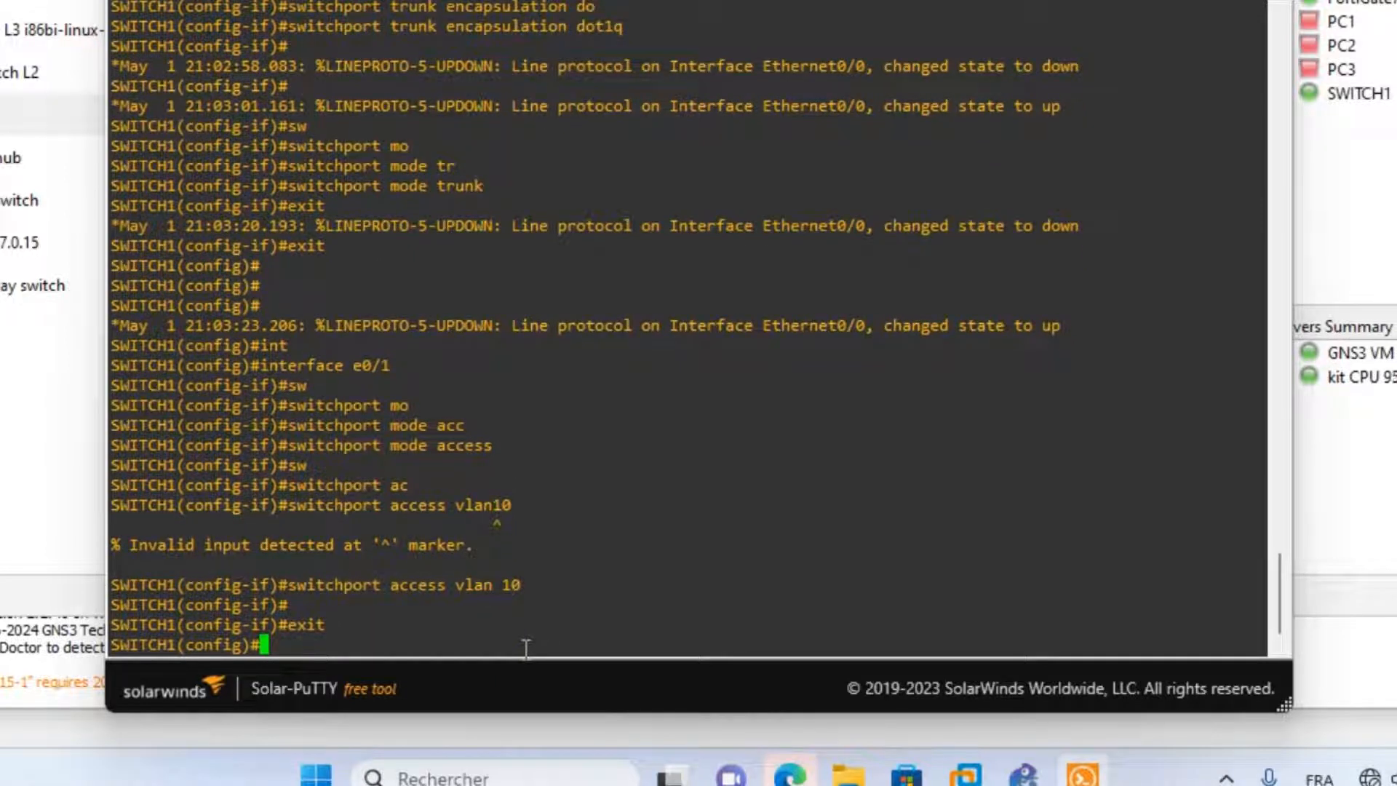
Make e0/2 an access port assigned to VLAN 20.
type("int")
key("Tab")
type("e0/")
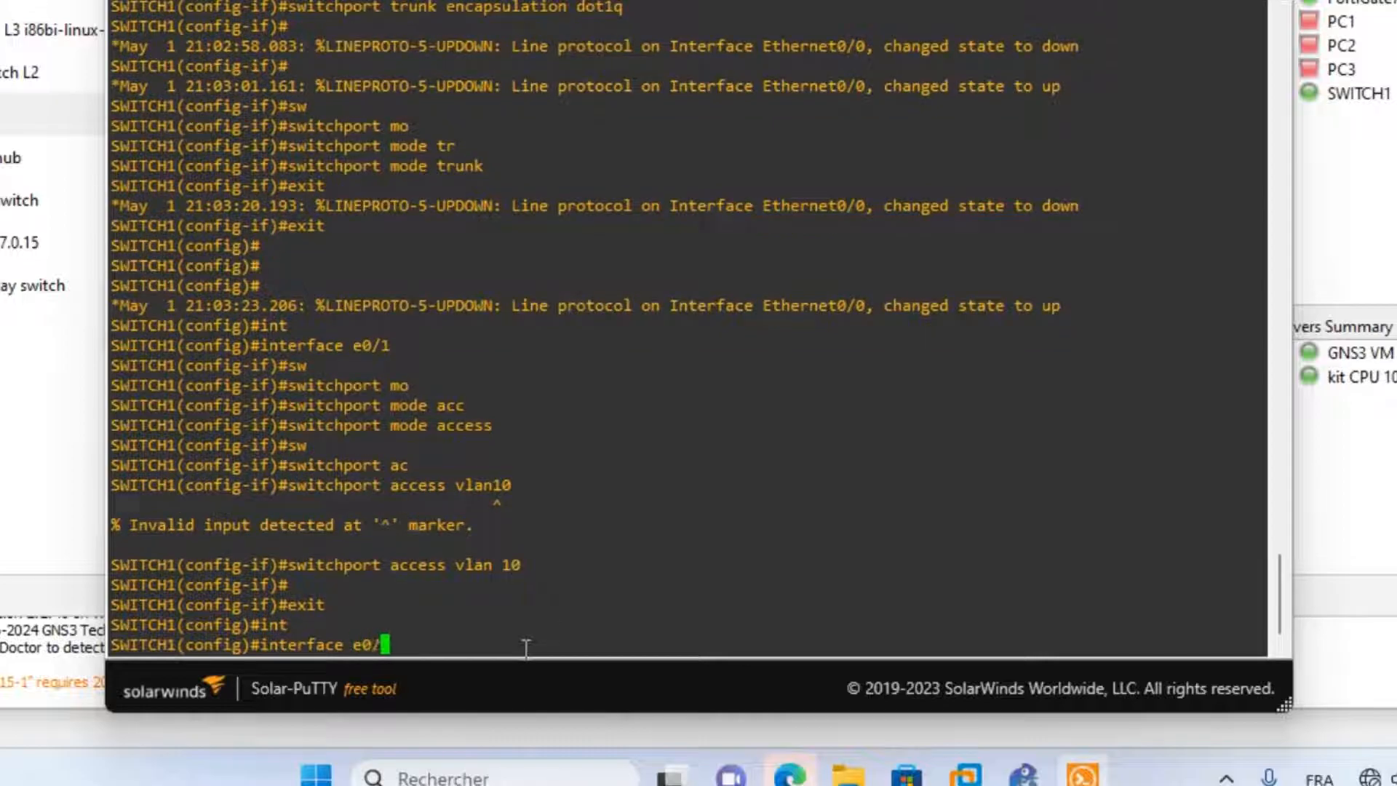
type("2")
key("Return")
type("sw")
key("Tab")
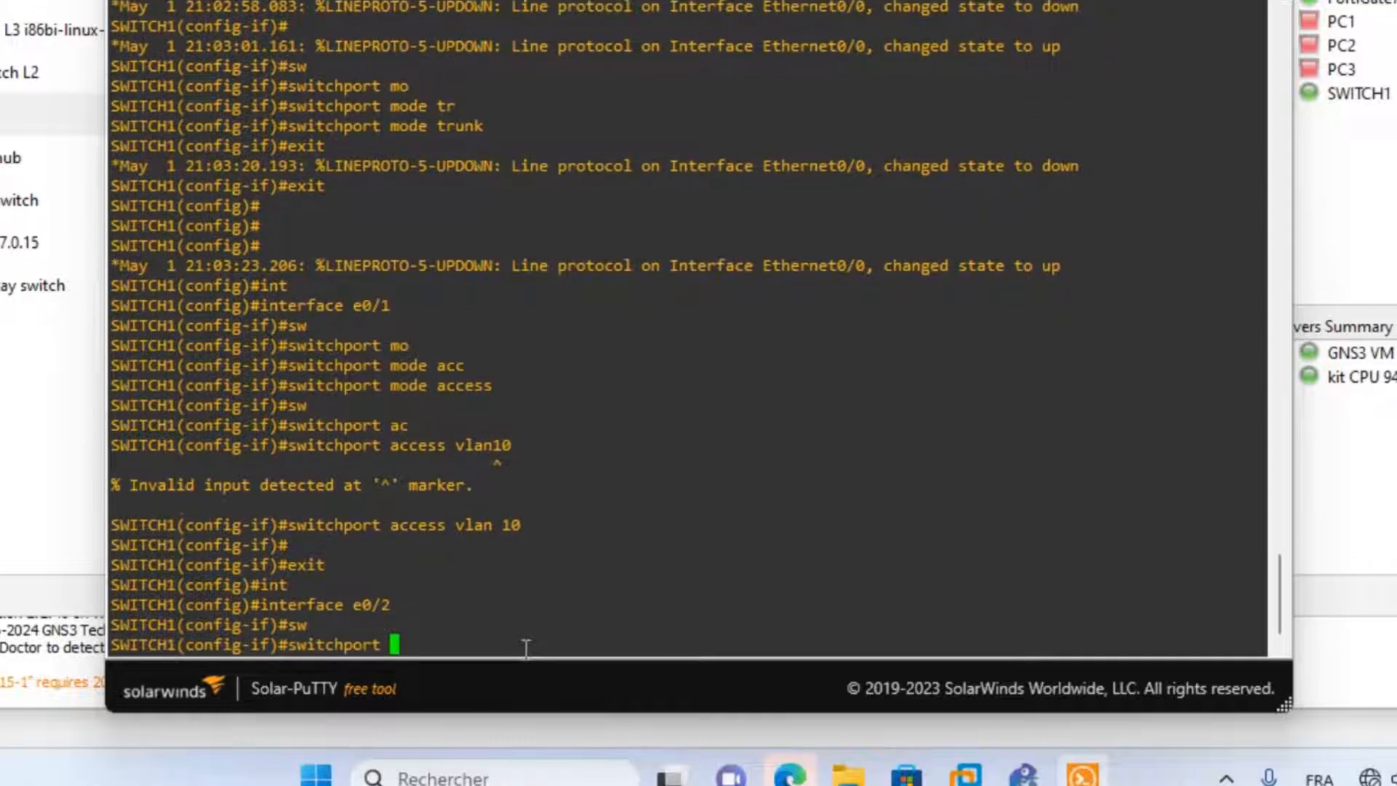
type("mo")
key("Tab")
type("ac")
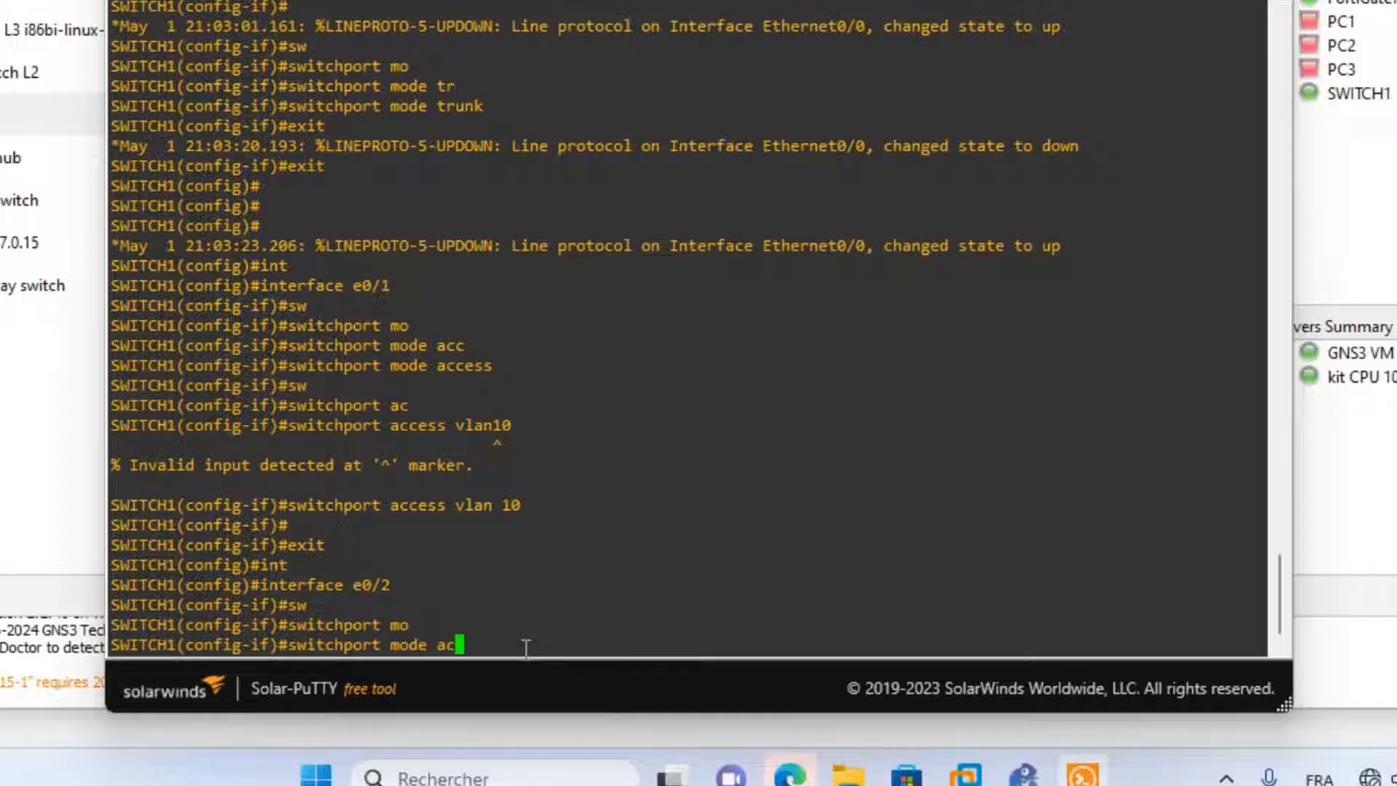
key("Tab")
key("Return")
type("sw")
key("Tab")
type("ac")
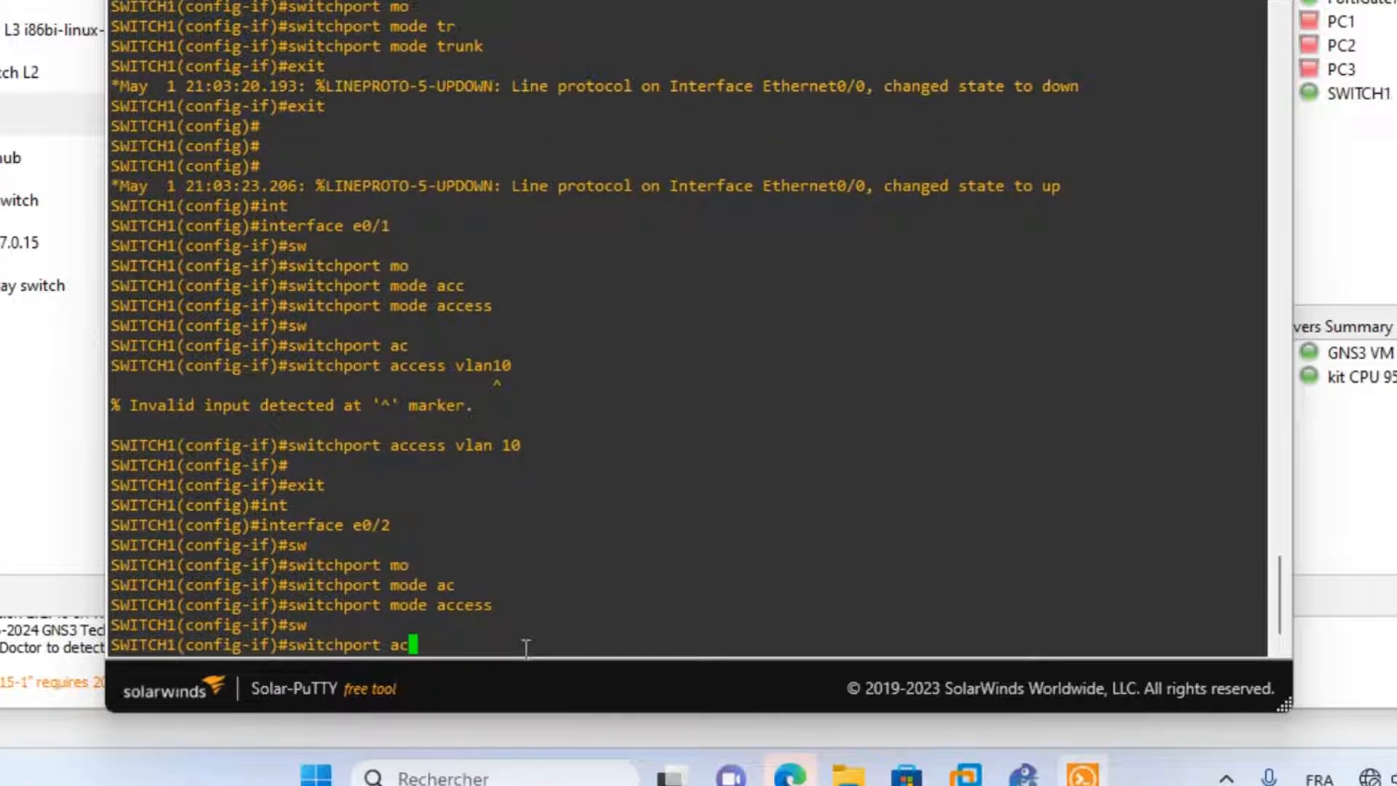
key("Tab")
type("vl")
key("Tab")
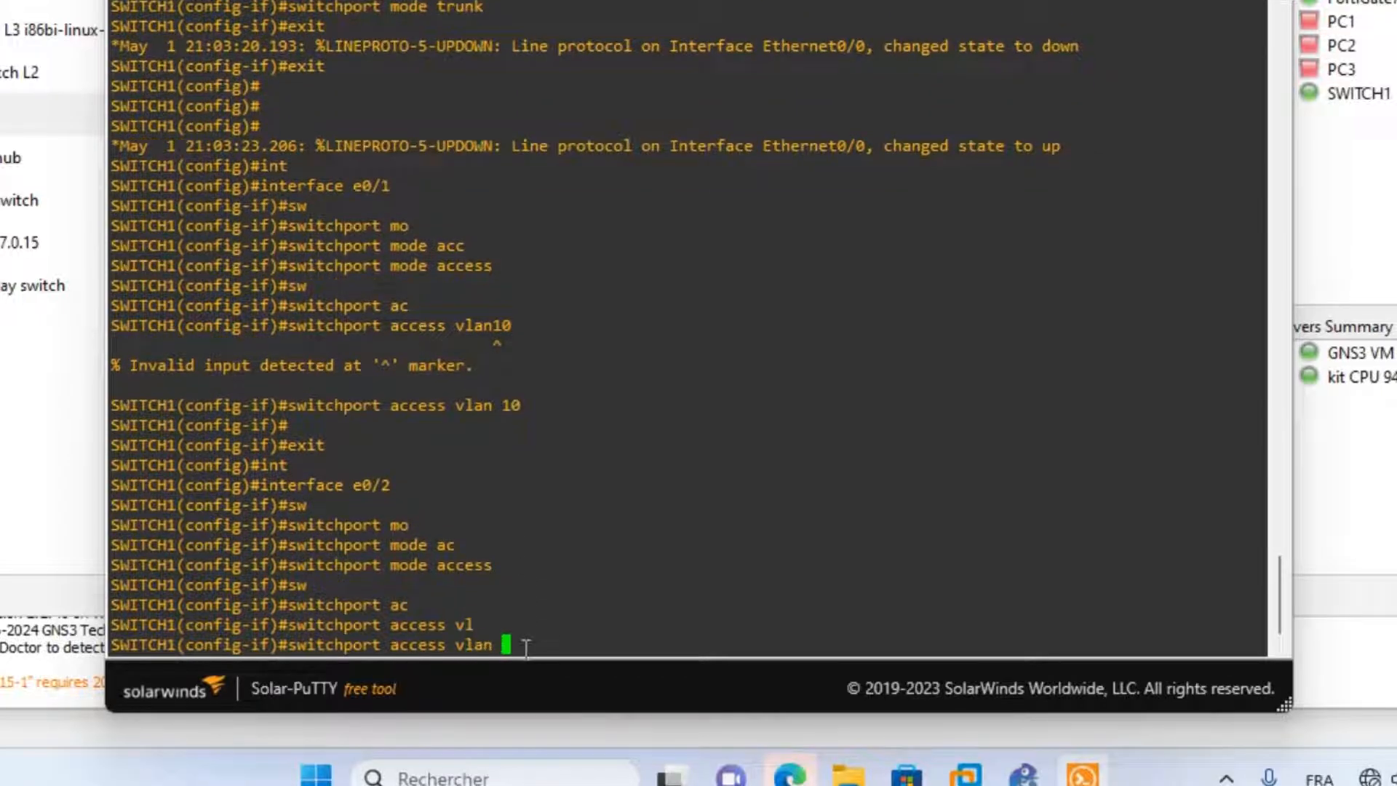
type("20")
key("Return")
type("exit")
key("Return")
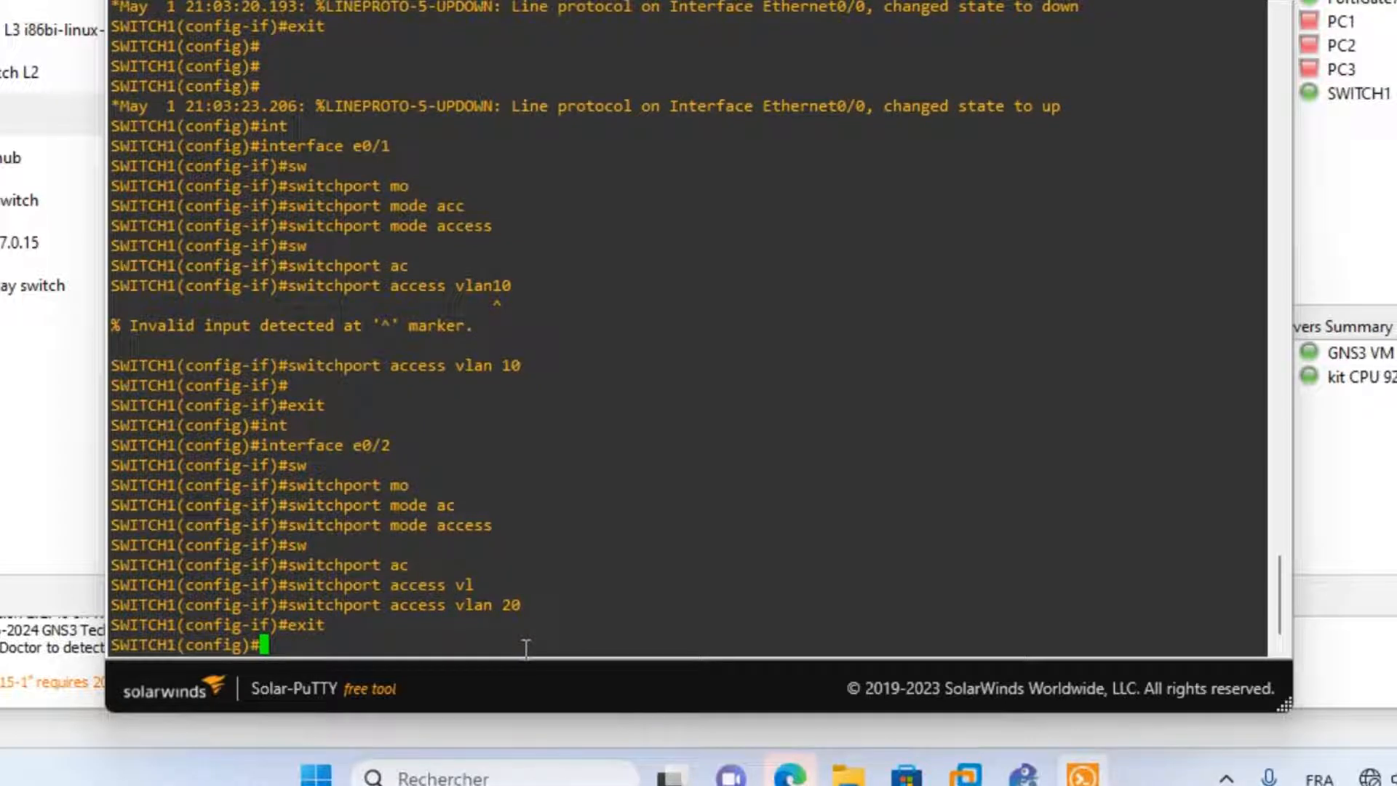
Make e0/3 an access port in VLAN 30, then 'end' configuration mode.
type("int")
key("Tab")
type("e")
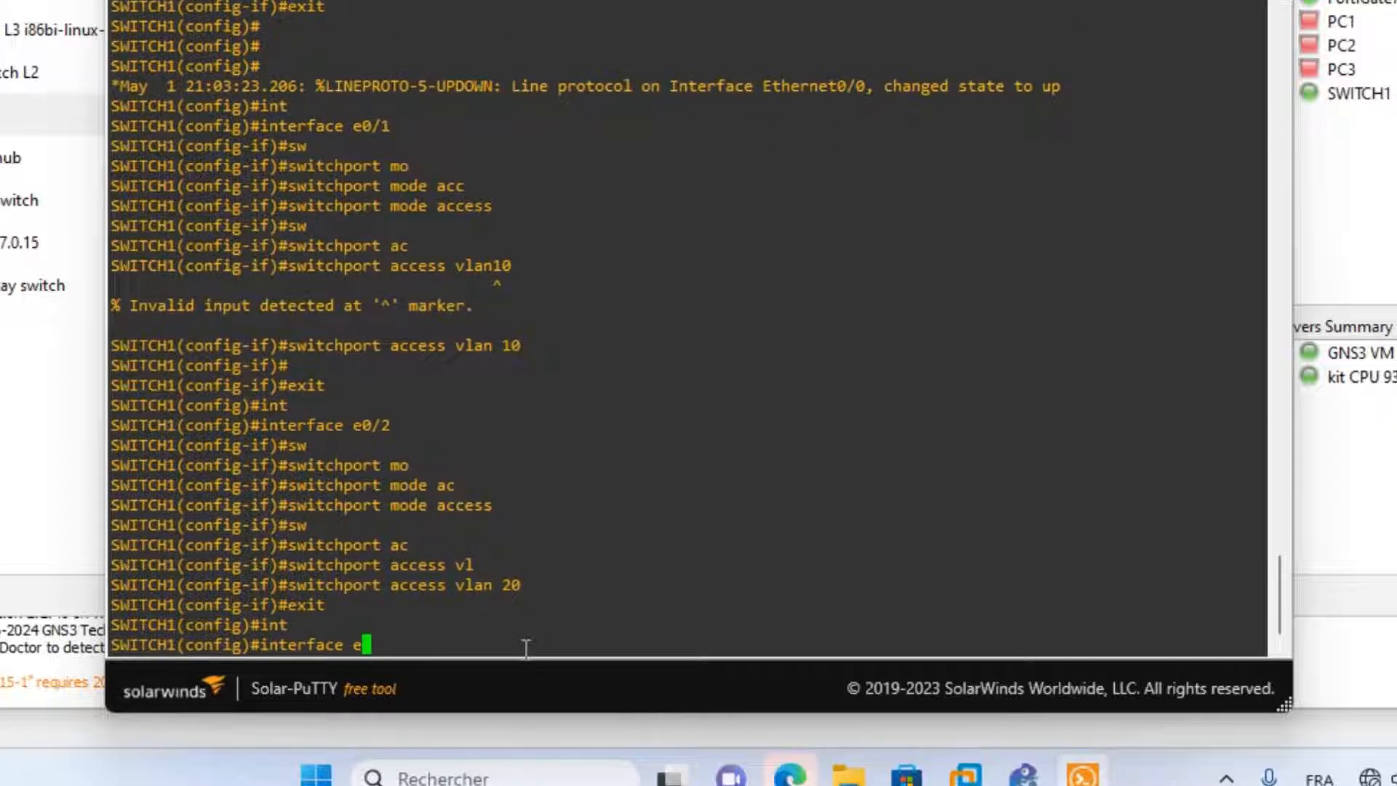
type("0/3")
key("Return")
type("sw")
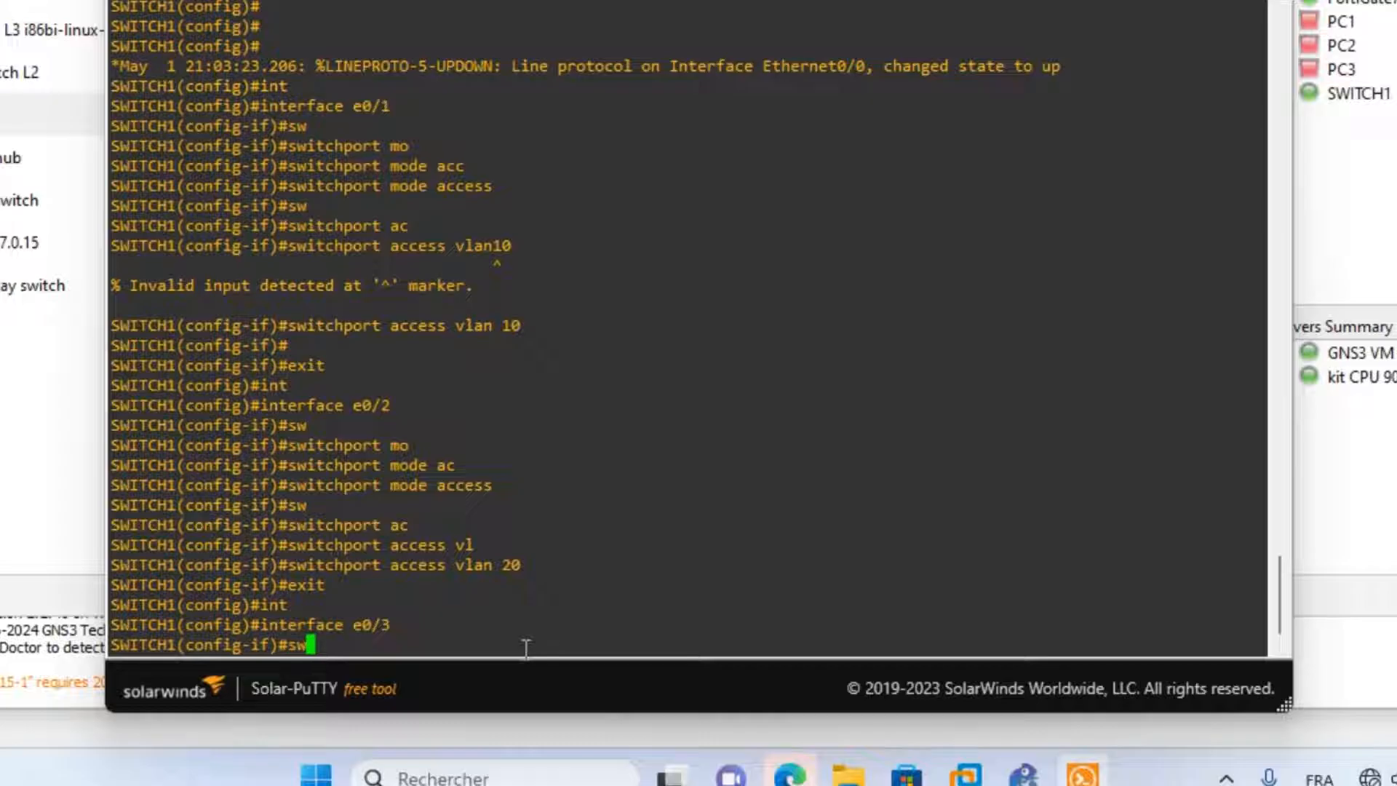
key("Tab")
type("mo")
key("Tab")
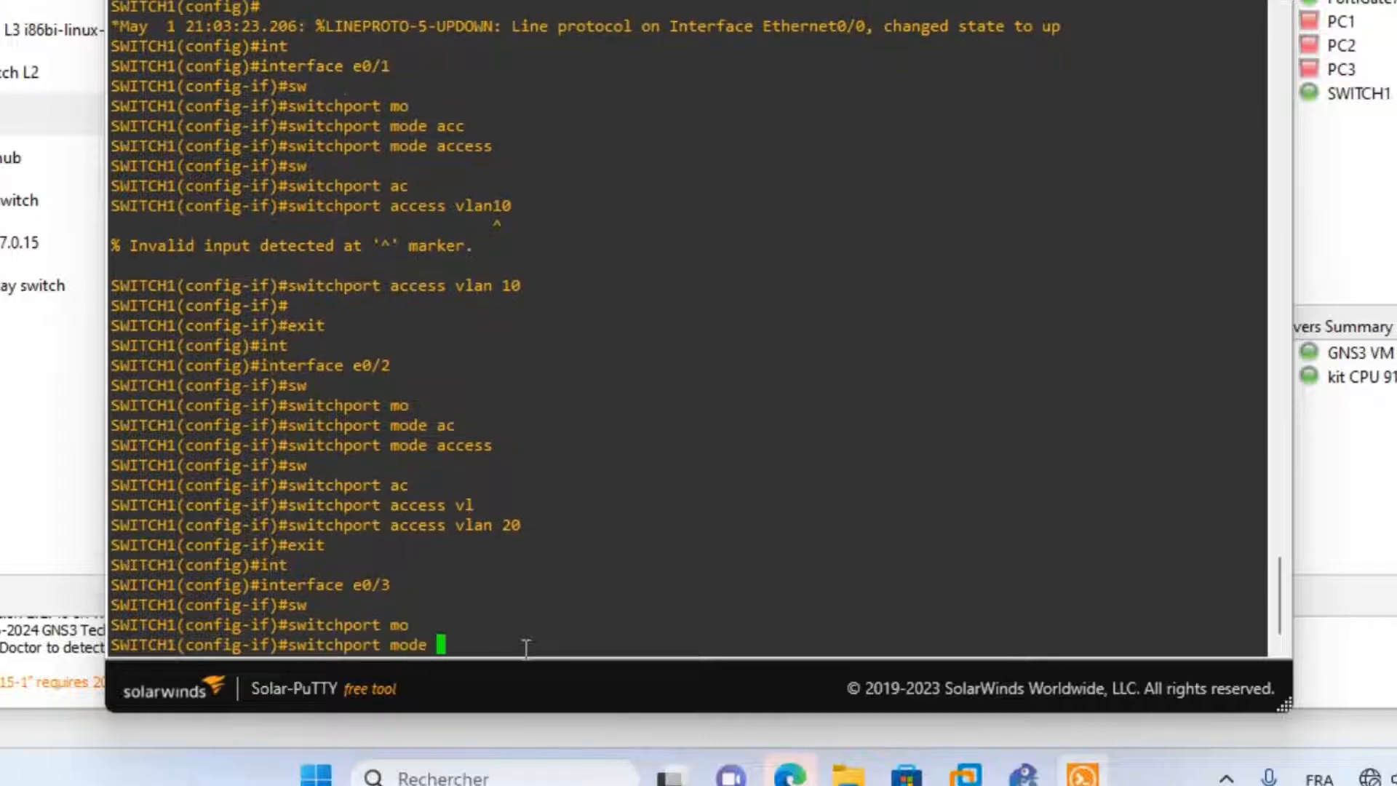
key("Tab")
type("a")
key("Tab")
key("Return")
type("sw")
key("Tab")
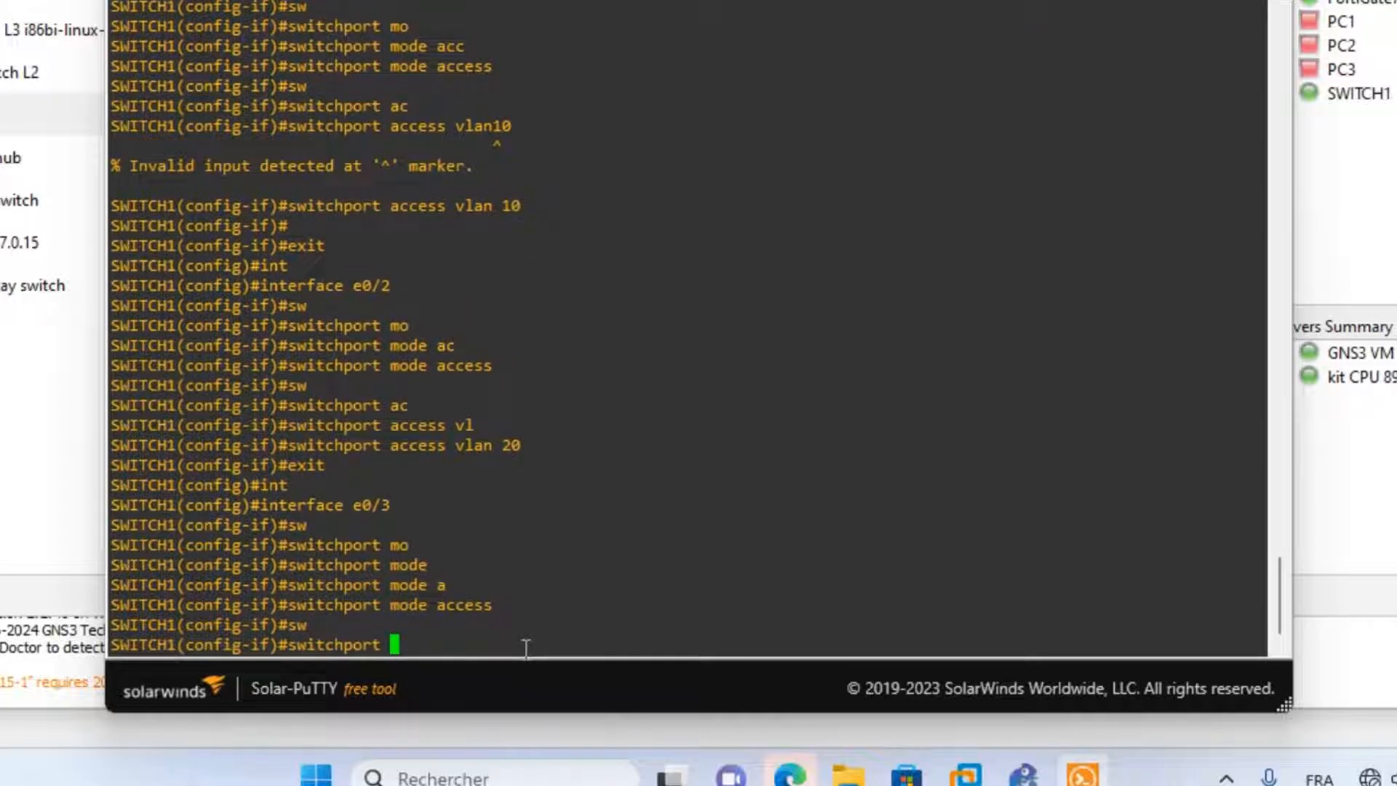
type("ac")
key("Tab")
type("vl")
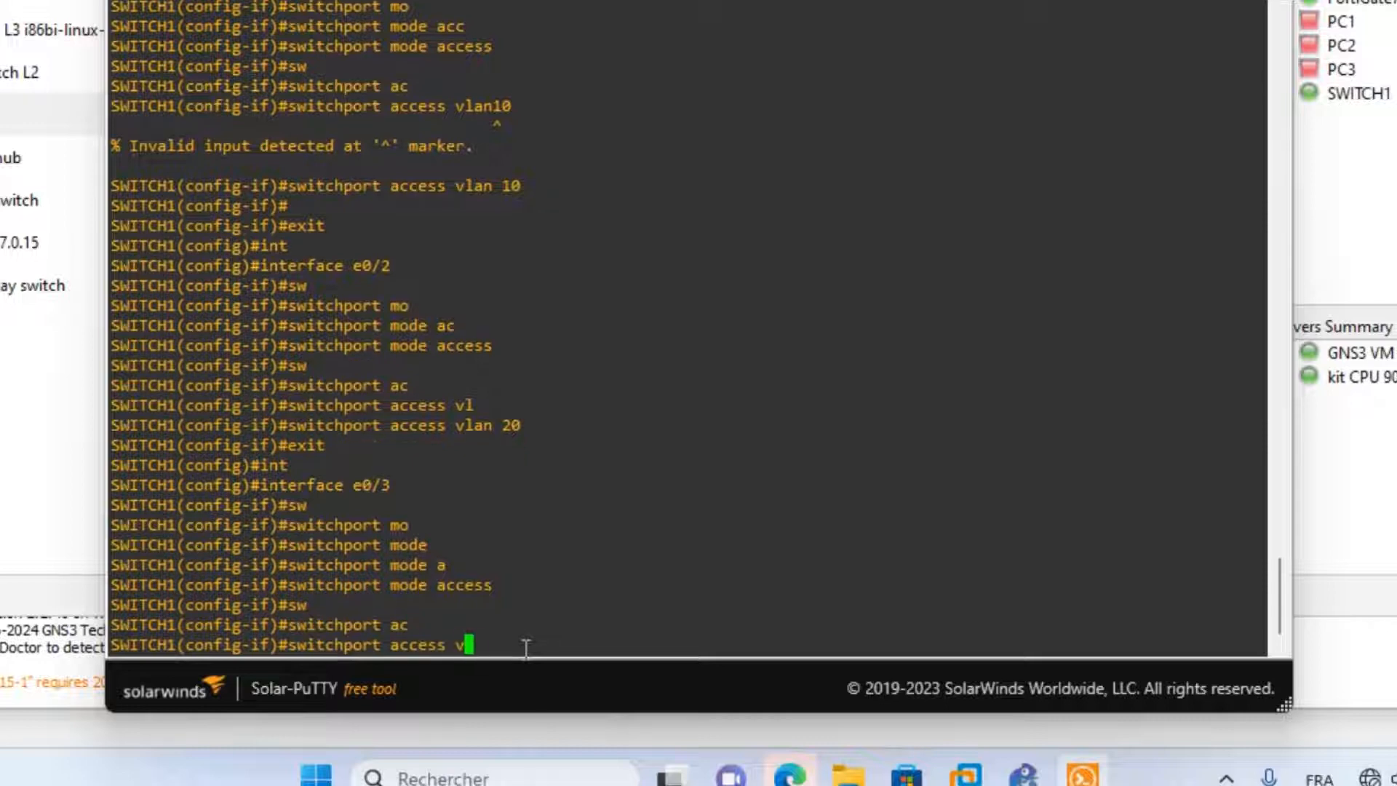
key("Tab")
type("30")
key("Return")
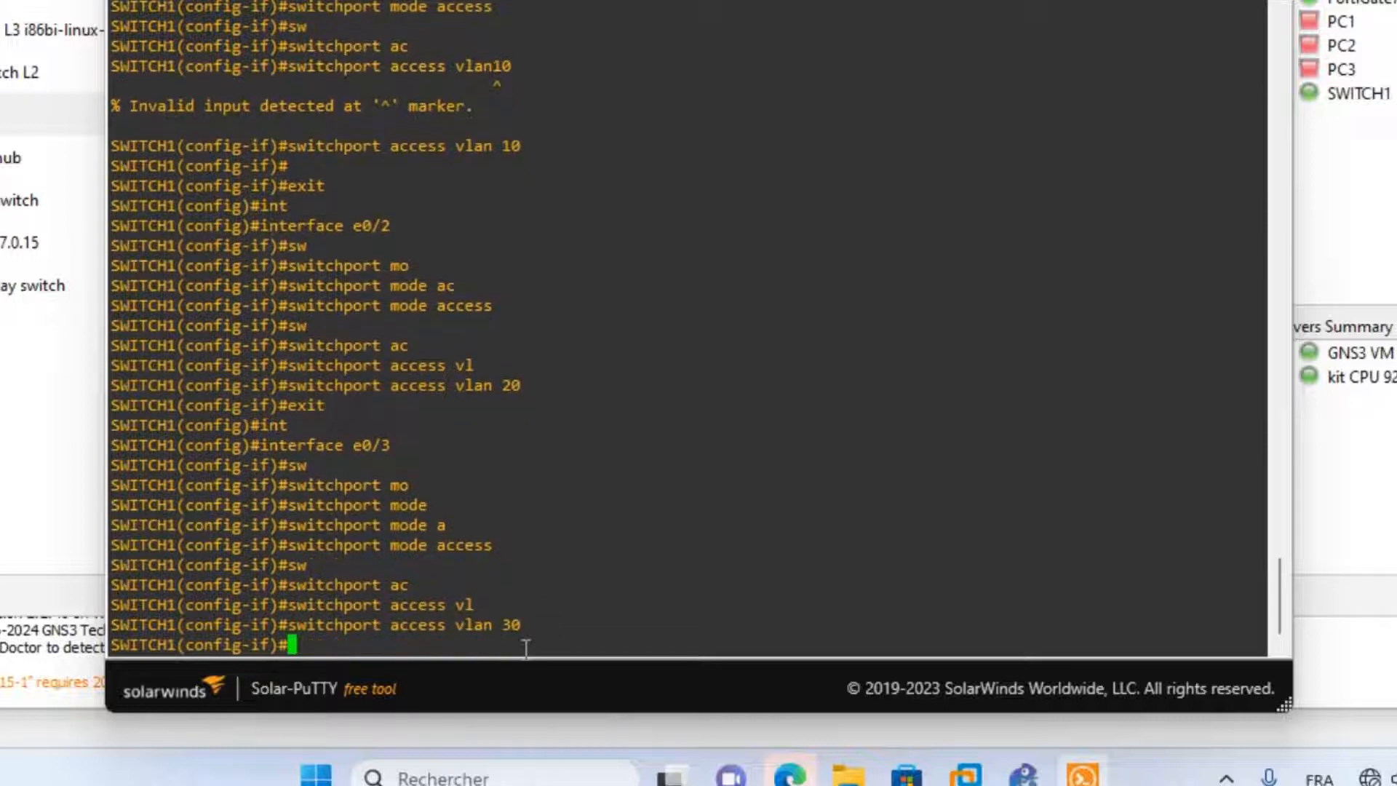
type("end")
key("Return")
key("Return")
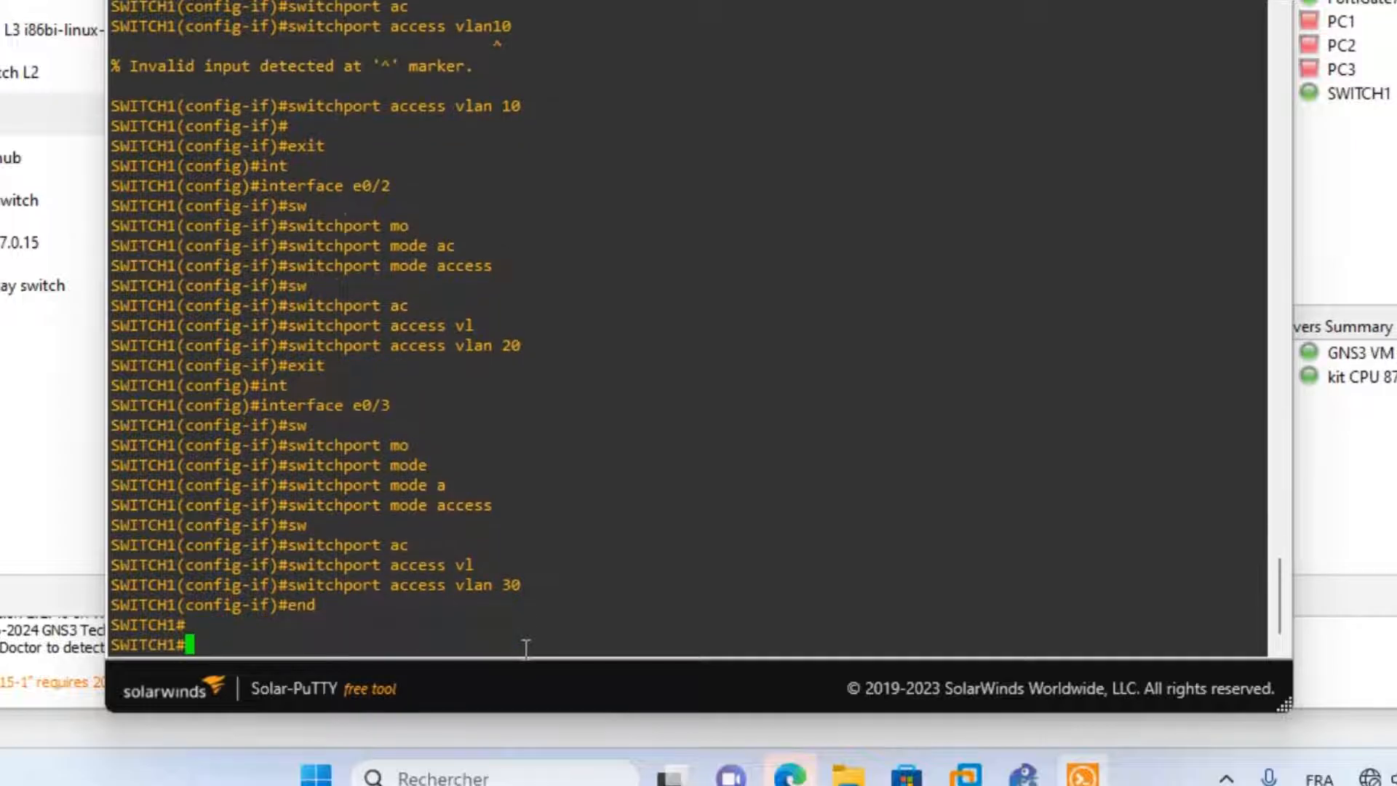
Attempt 'save', then run 'show interfaces status' on SWITCH1.
type("sav")
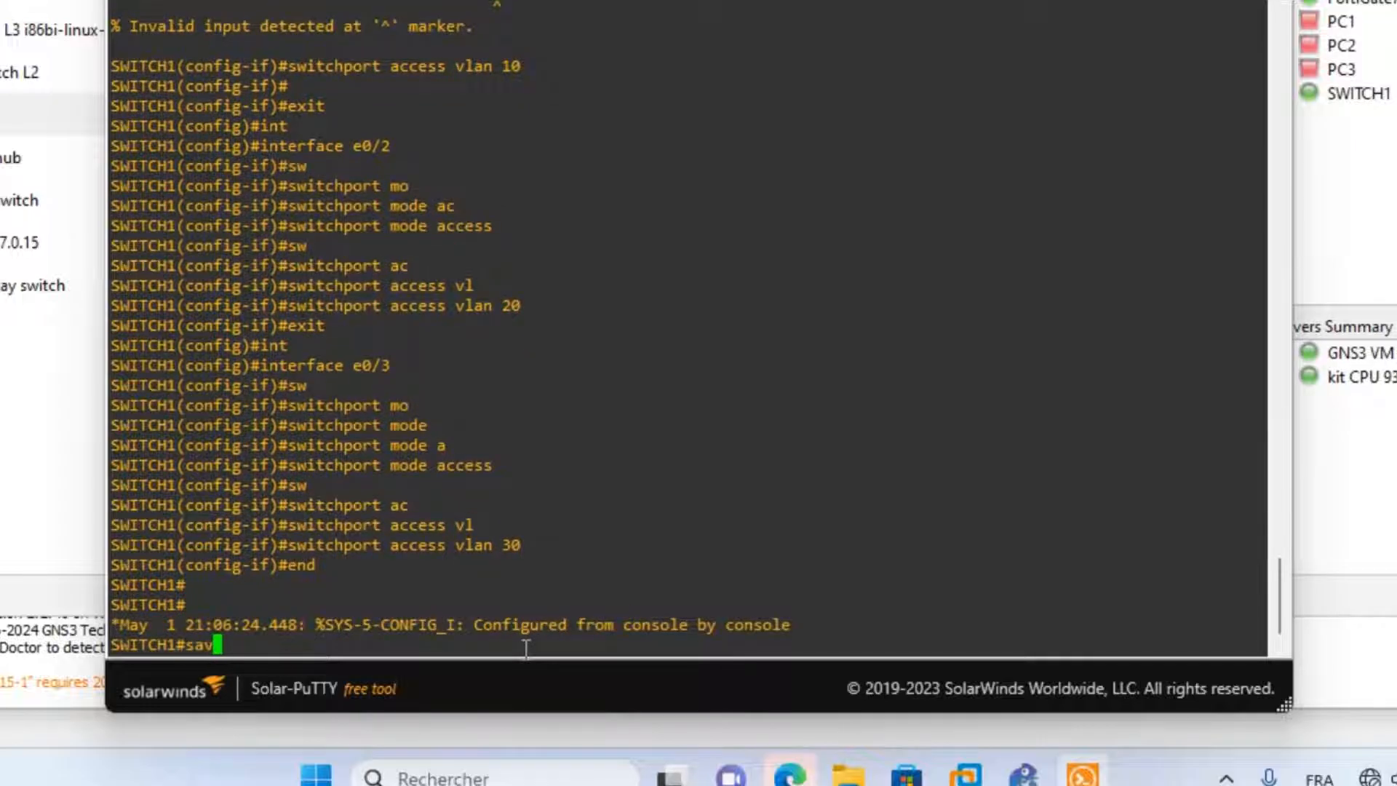
type("e")
key("Return")
key("Return")
key("Return")
type("sh")
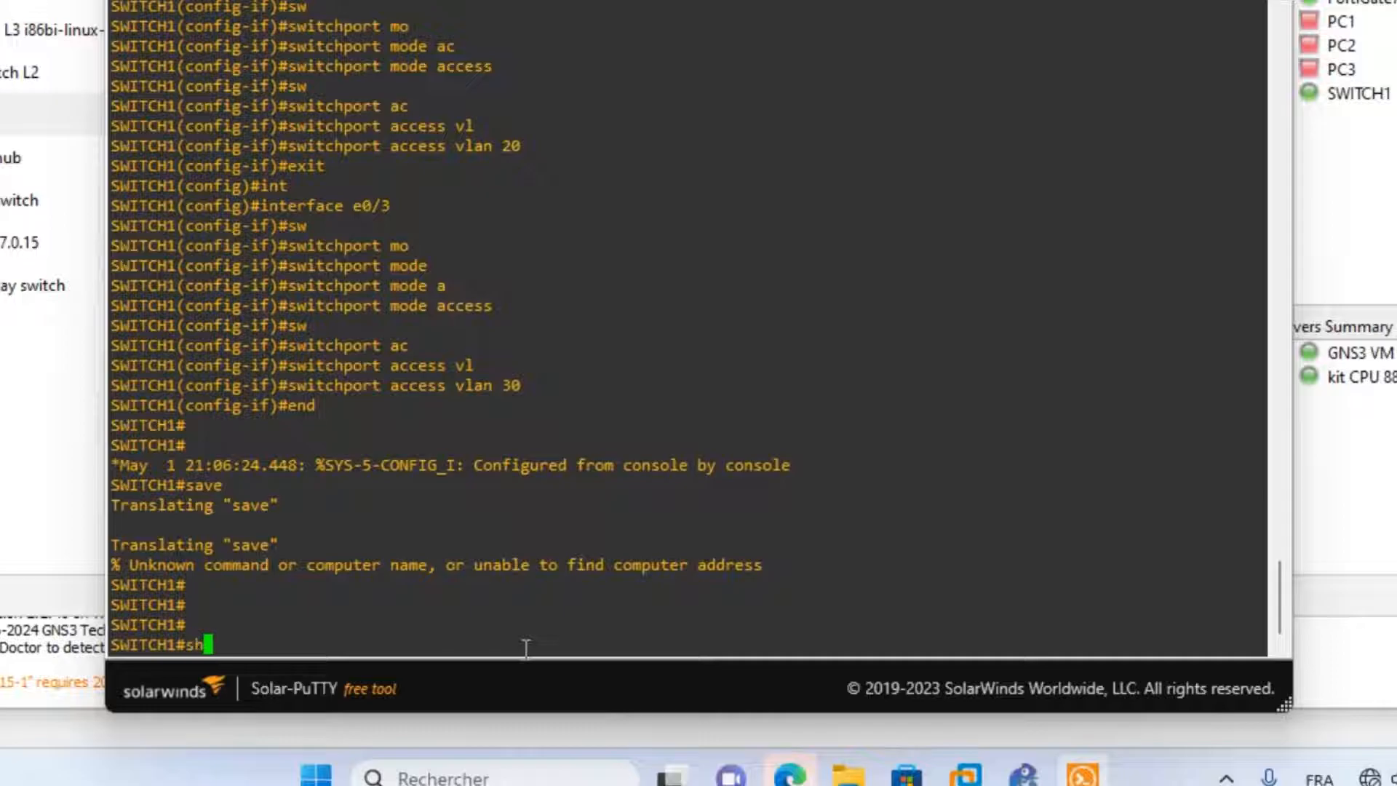
key("Tab")
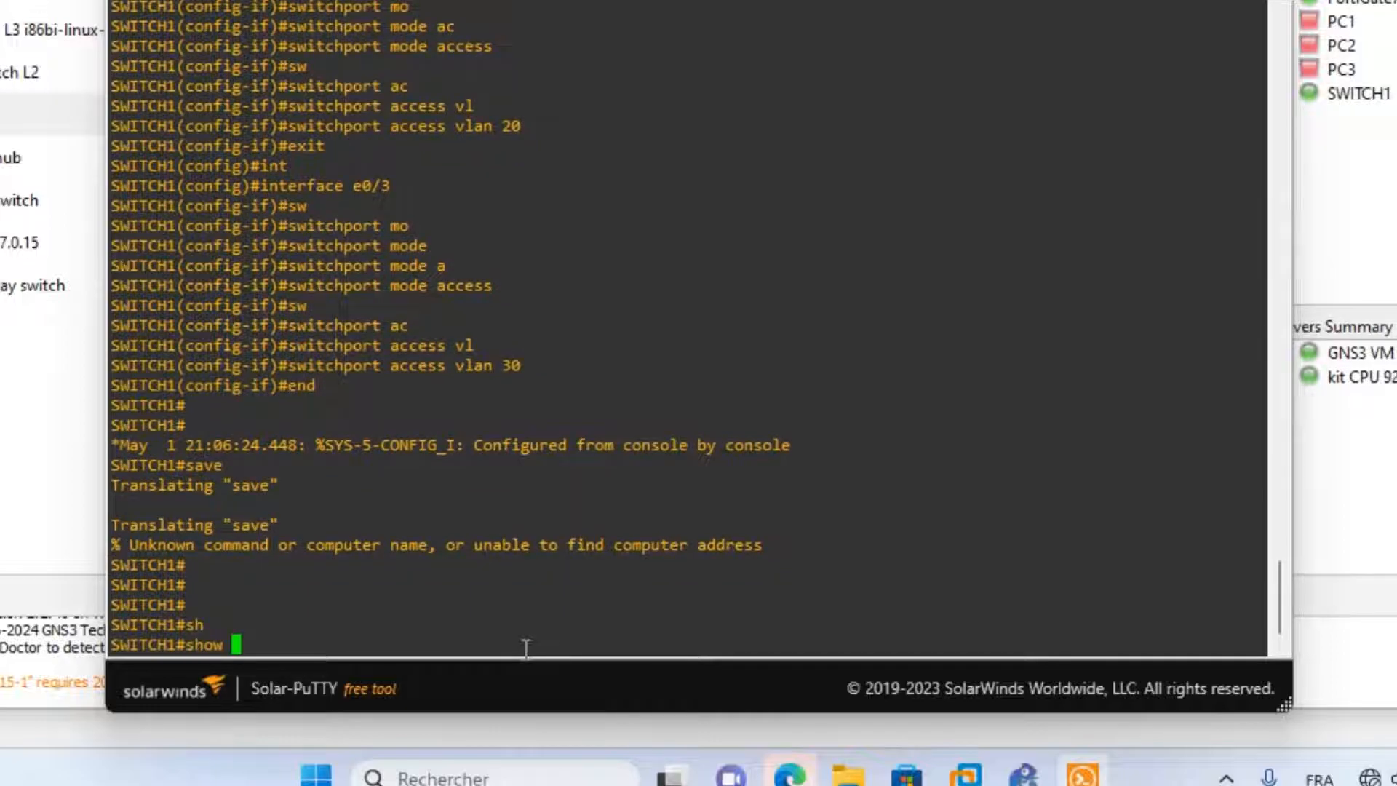
type("int")
key("Tab")
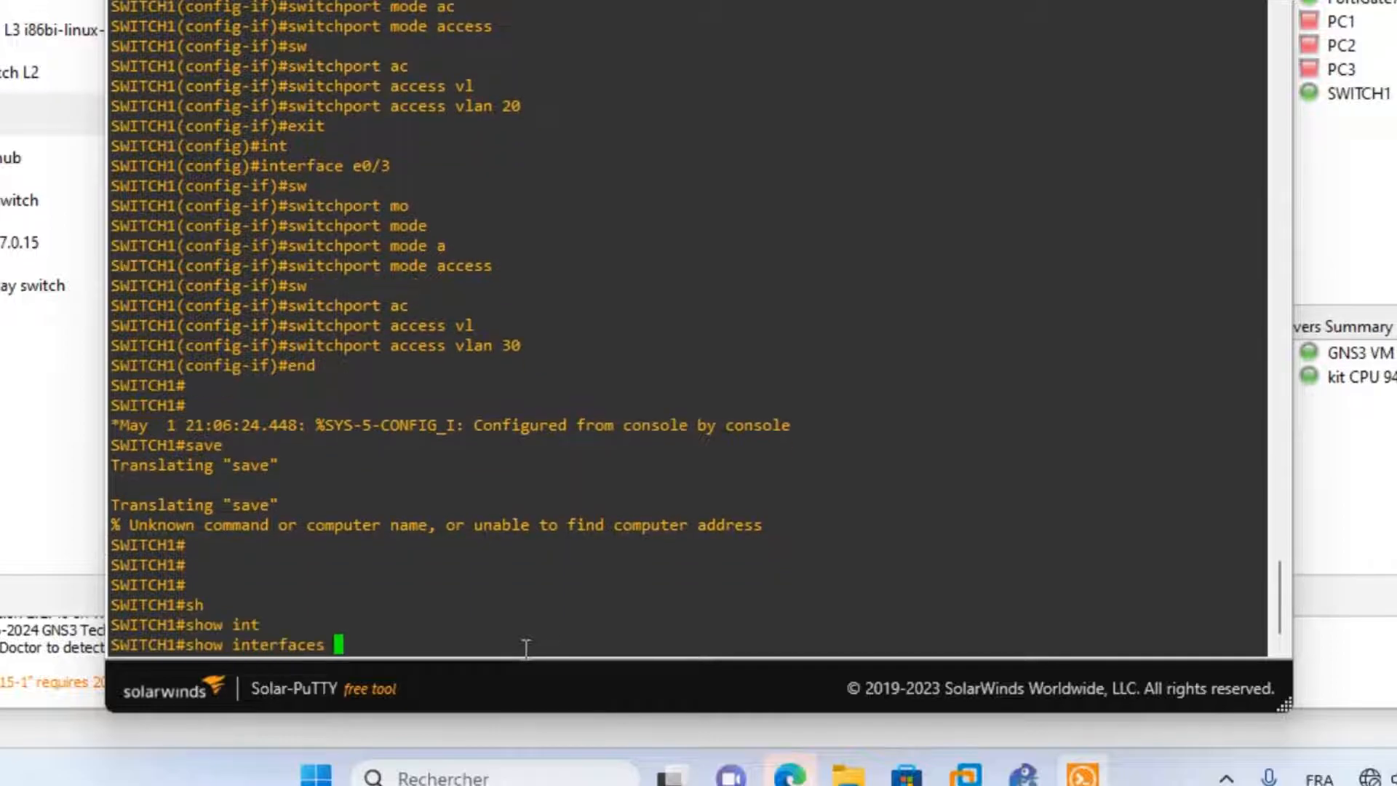
type("st")
key("Tab")
type("at")
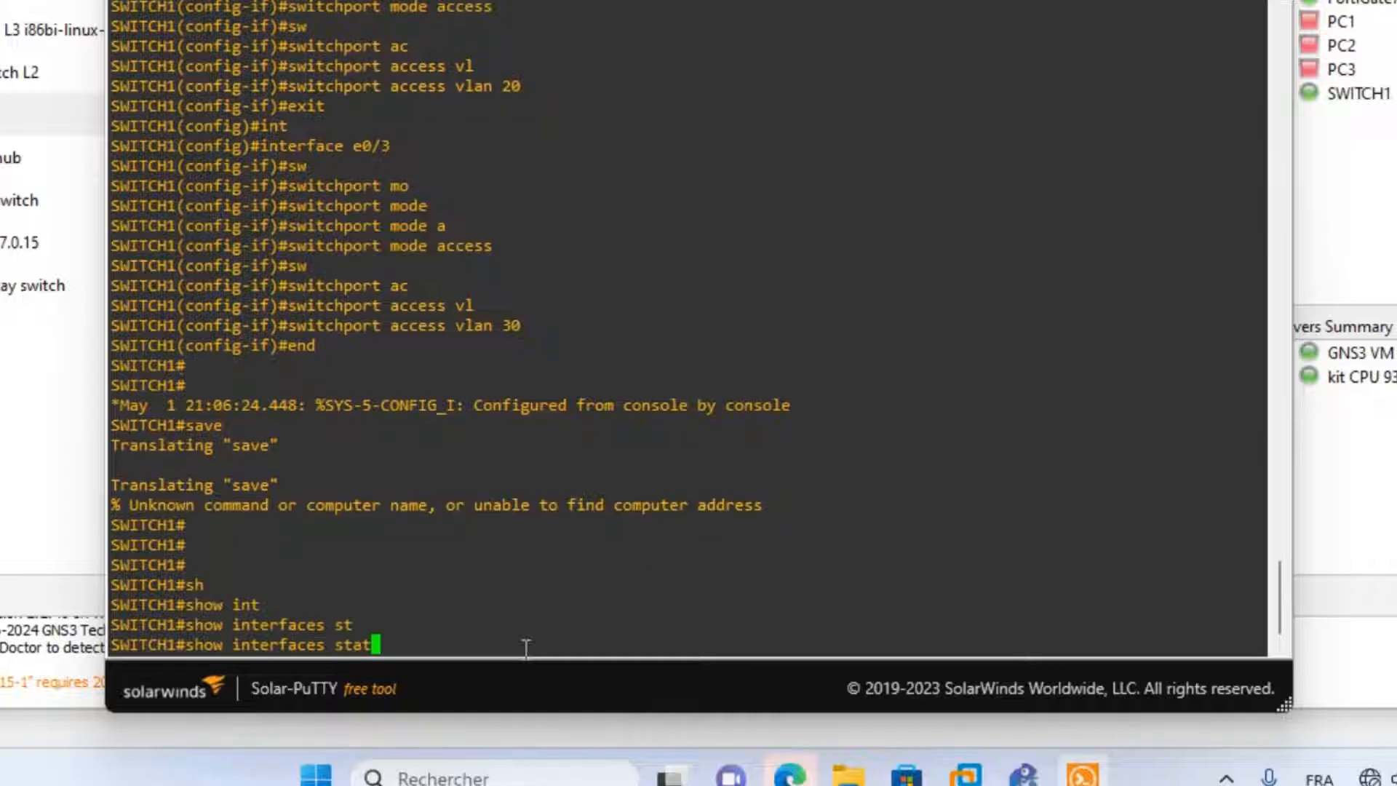
type("us")
key("Return")
key("Return")
key("Return")
key("Return")
key("Return")
key("Return")
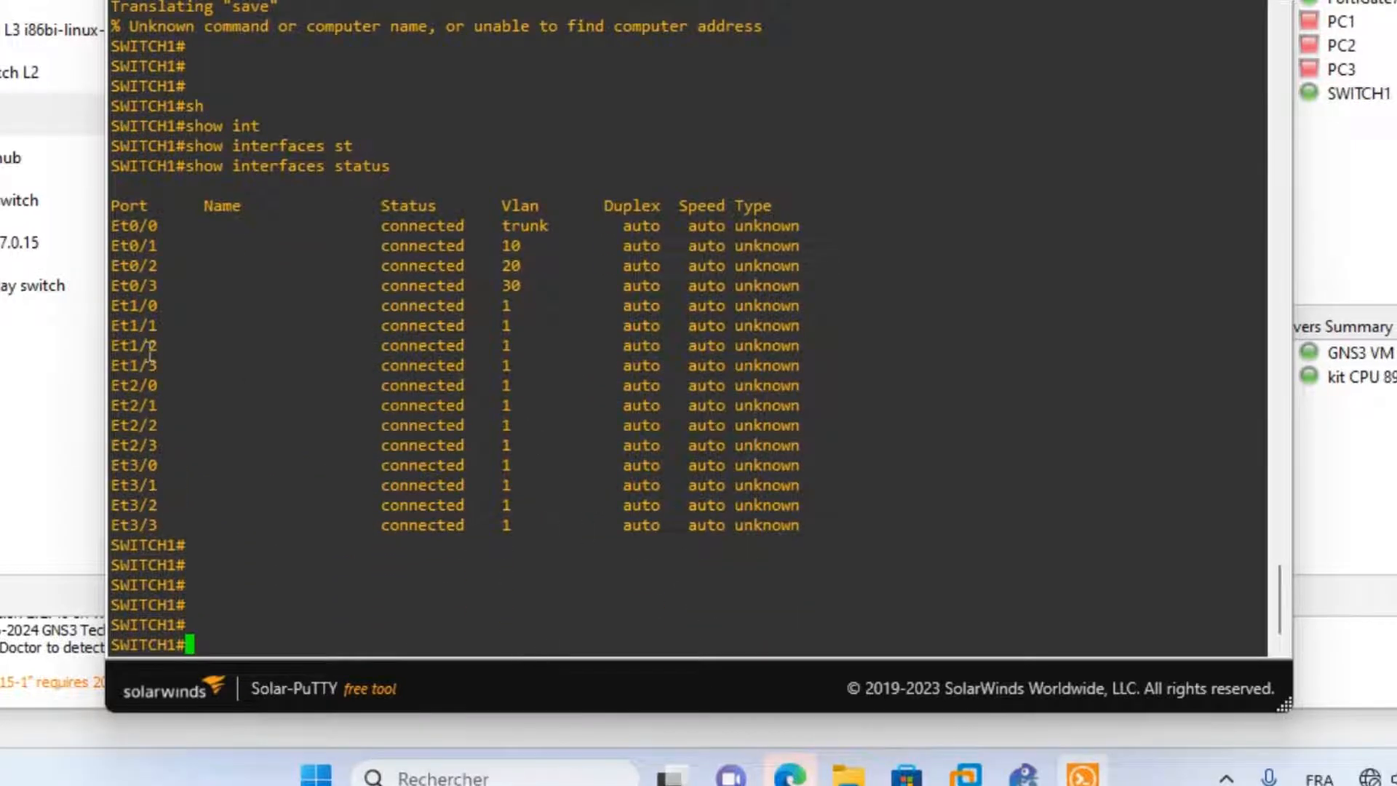
Highlight the VLAN values 10, 20 and 30 for Et0/1, Et0/2 and Et0/3 in the output.
left_click_drag(121, 225, 551, 233)
left_click(336, 245)
left_click_drag(361, 246, 532, 253)
left_click_drag(165, 267, 130, 285)
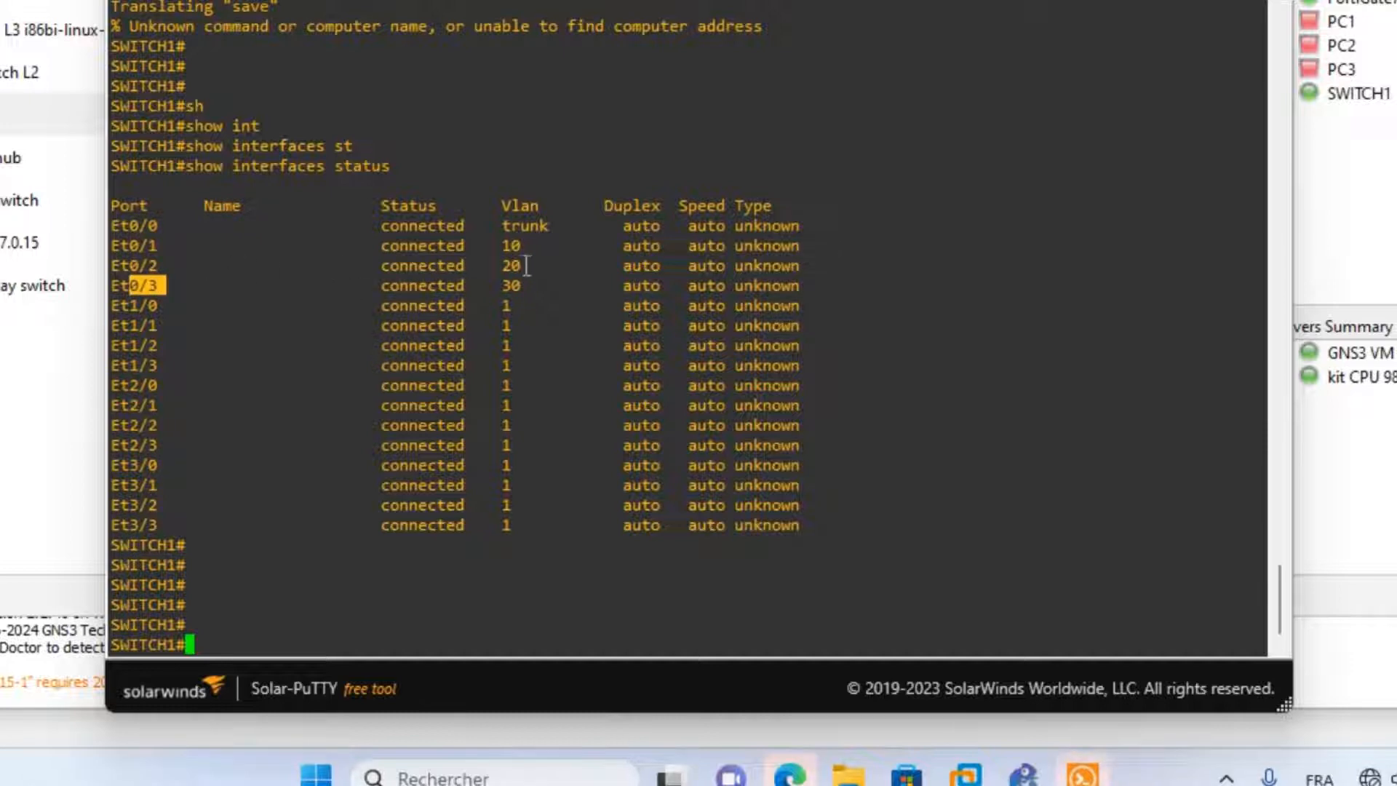
left_click_drag(526, 265, 466, 285)
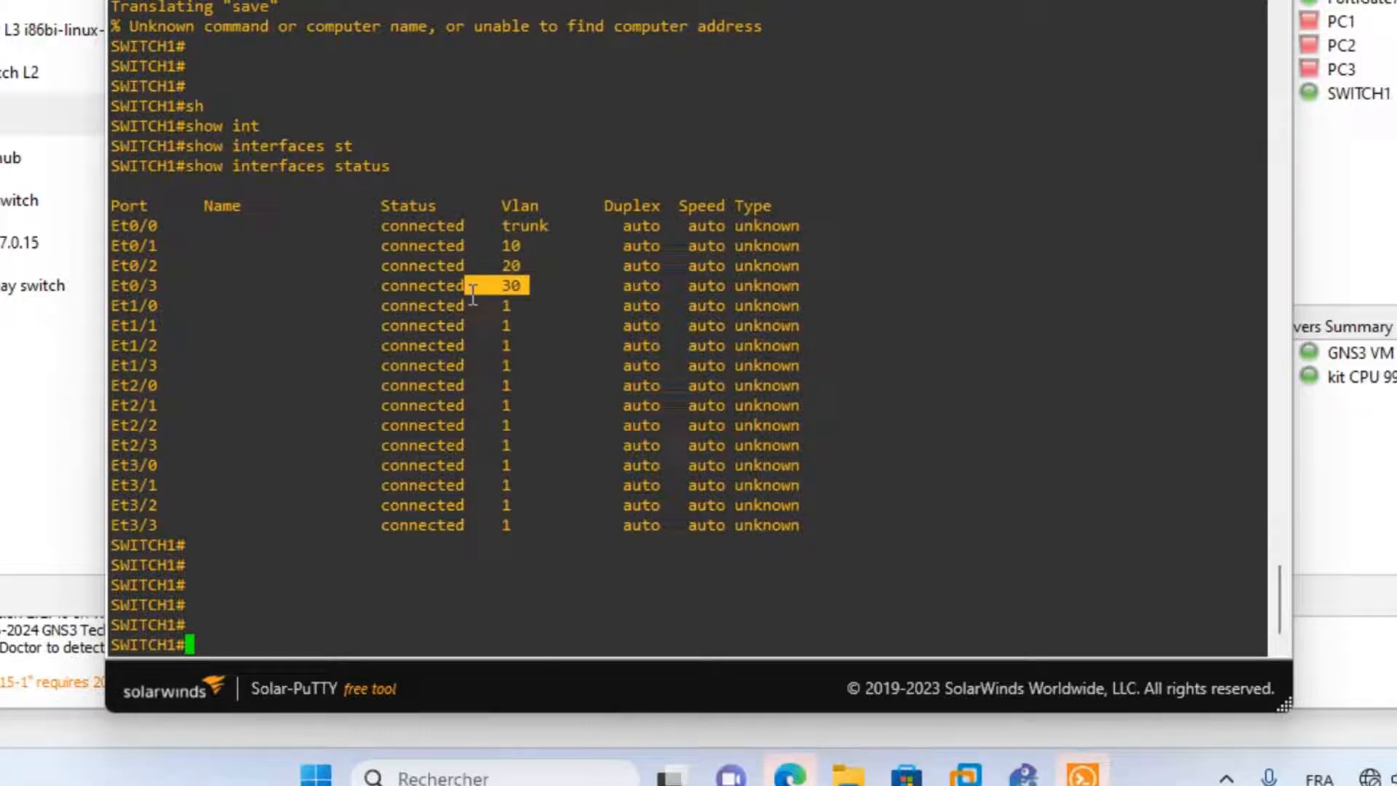
left_click(565, 370)
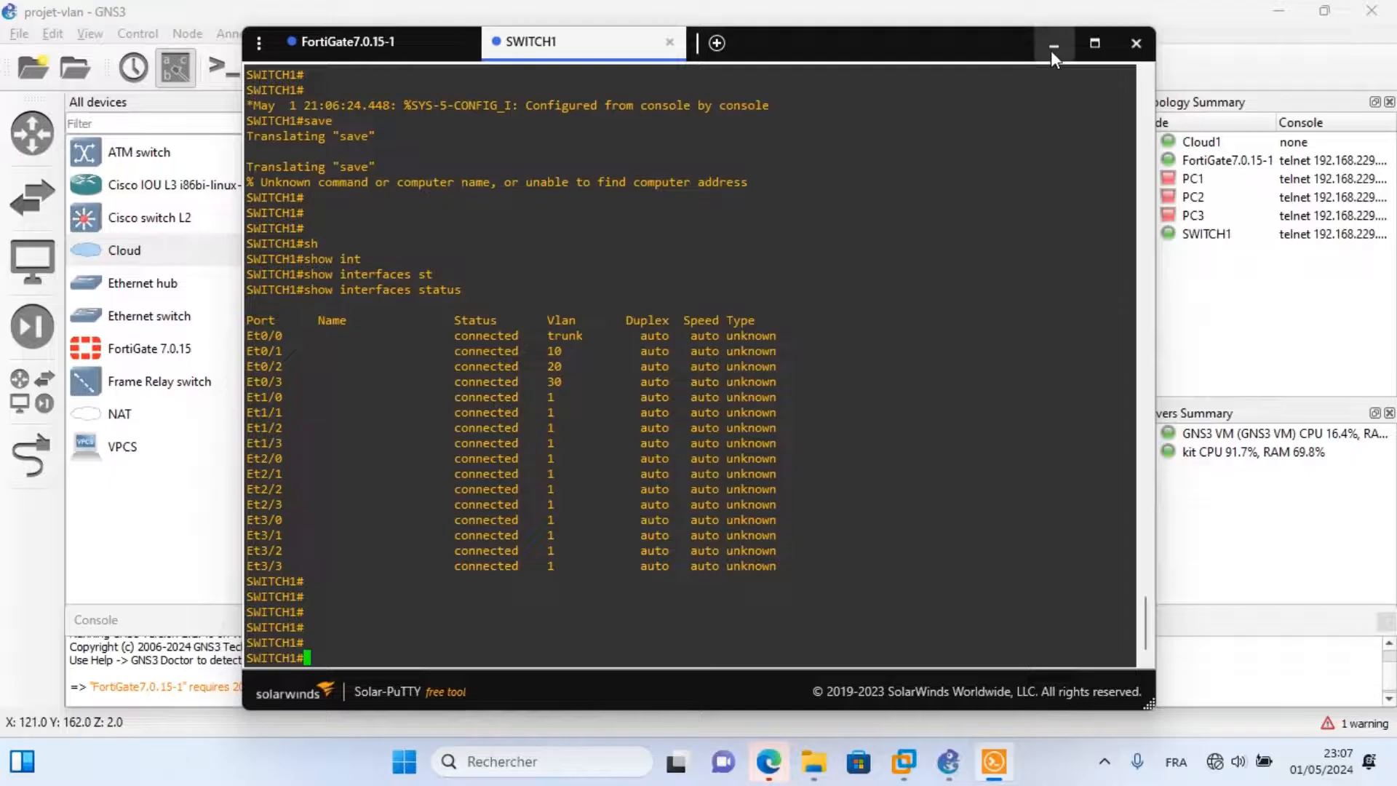
Minimize Solar-PuTTY and start PC1 in the GNS3 topology.
left_click(1053, 47)
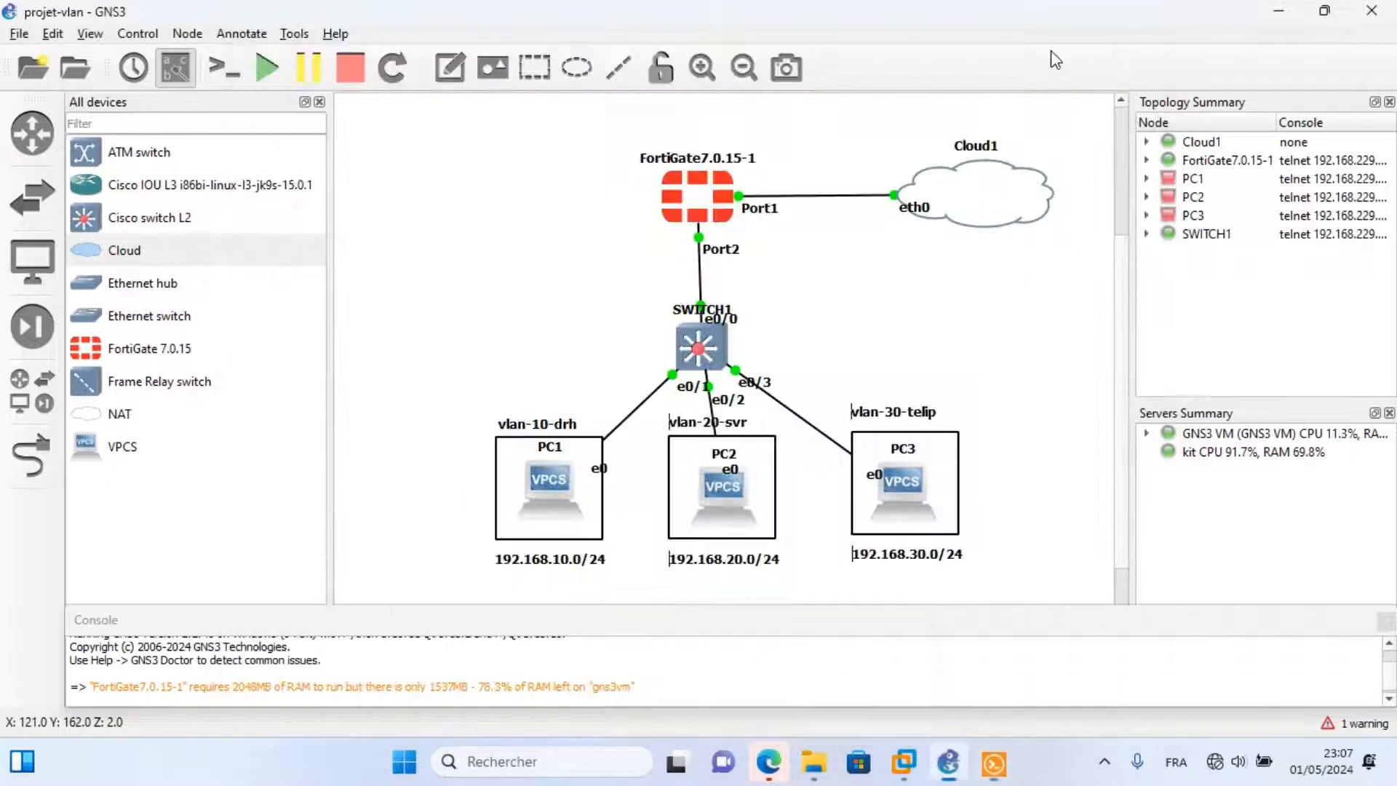
right_click(902, 491)
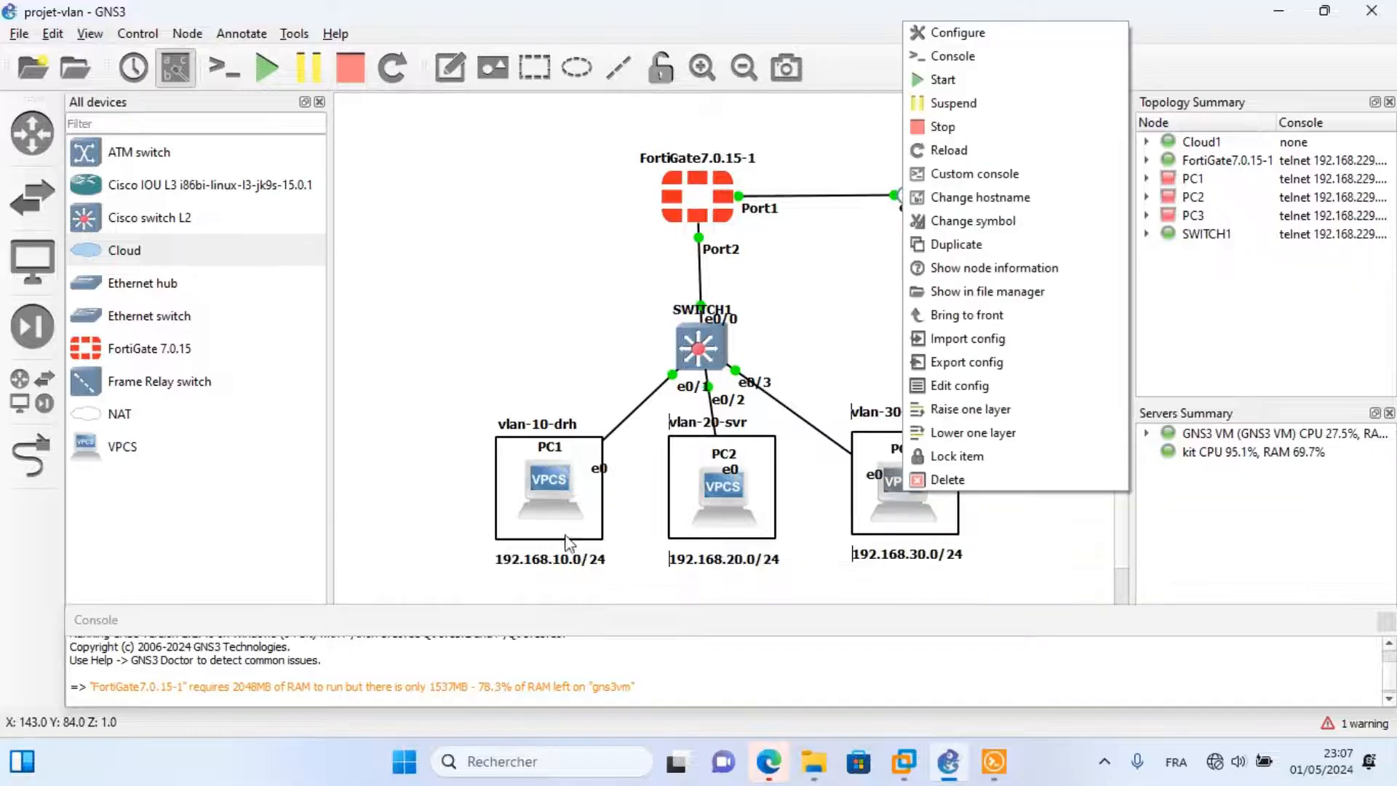
left_click(533, 483)
right_click(533, 484)
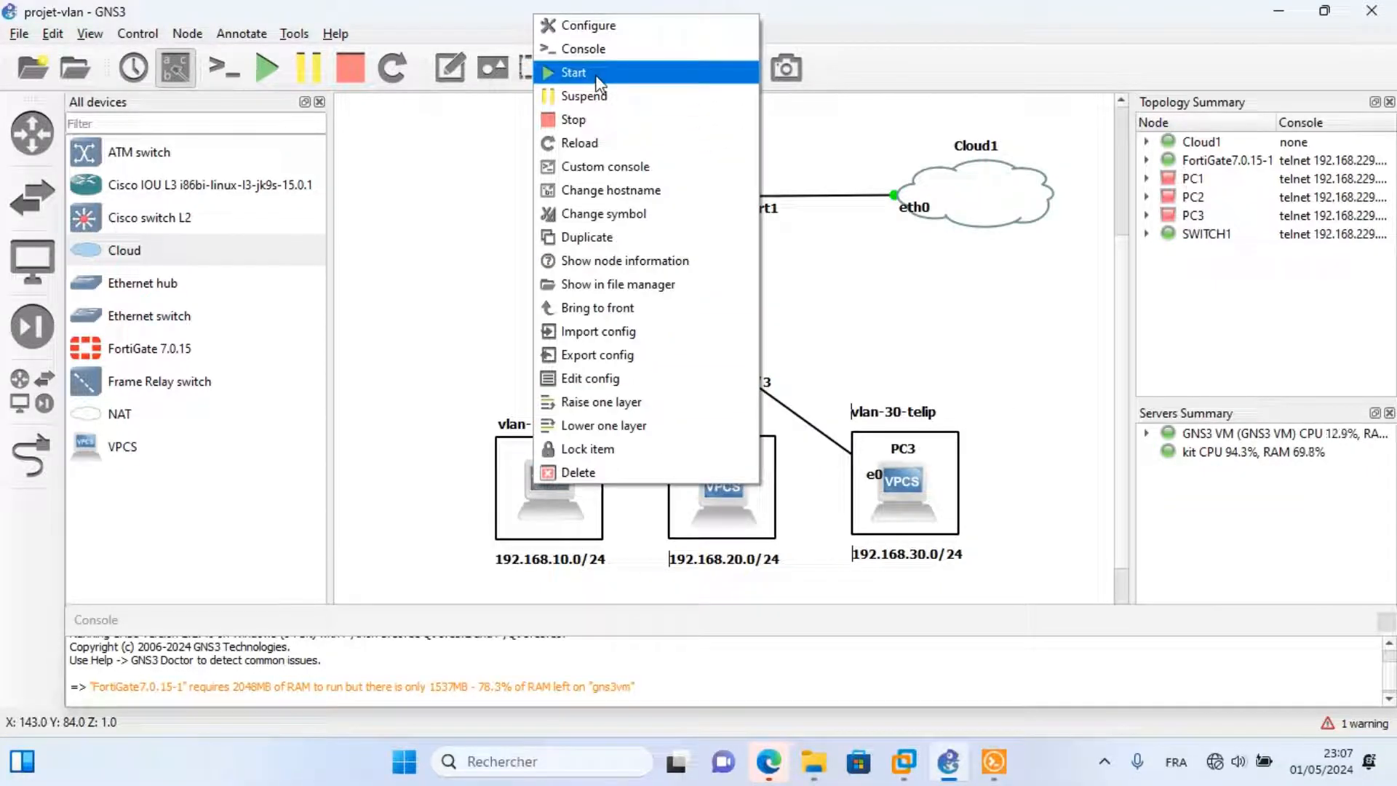
left_click(595, 75)
Run 'ip dhcp' in PC1's console, getting 192.168.10.10/24 with gateway 192.168.10.1.
right_click(549, 478)
left_click(595, 43)
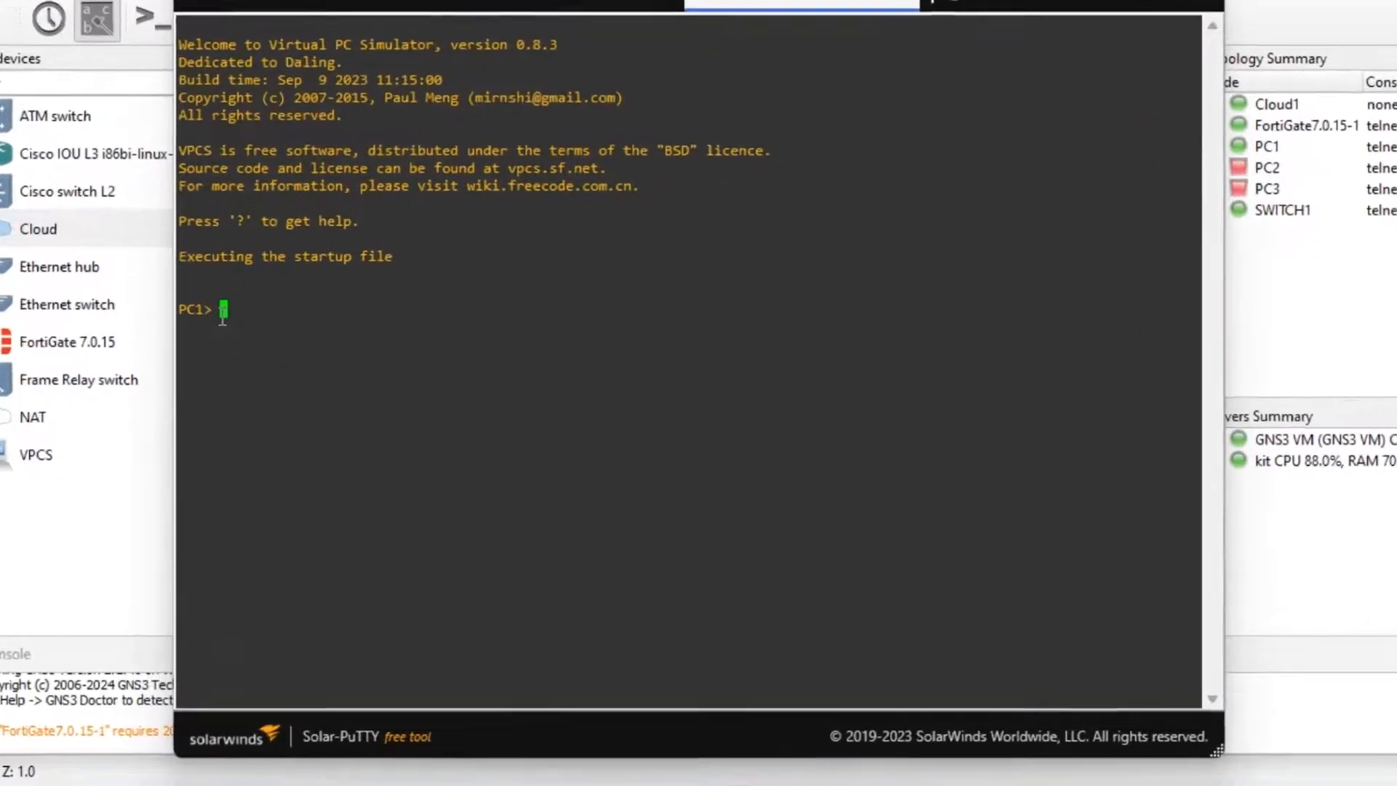
type("ip dh")
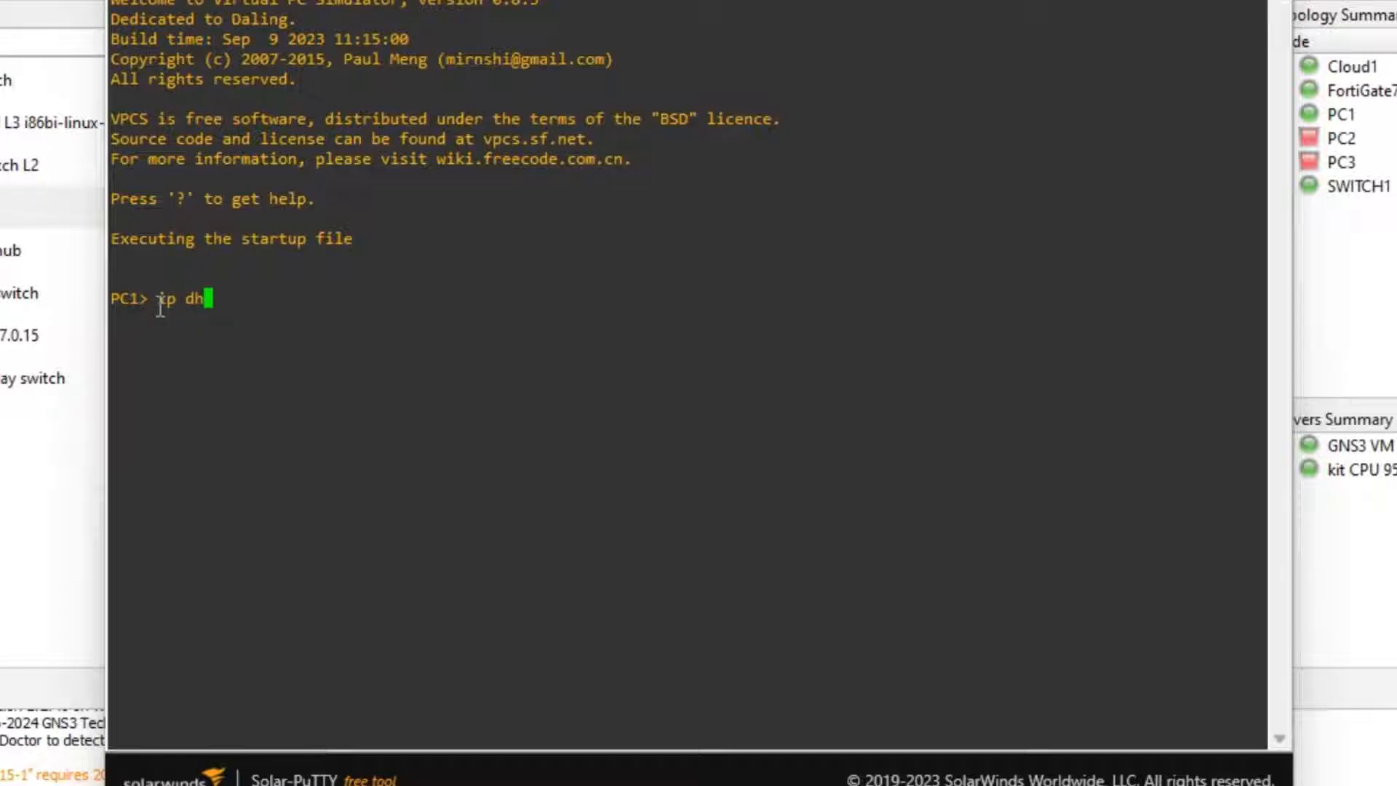
type("cp")
key("Return")
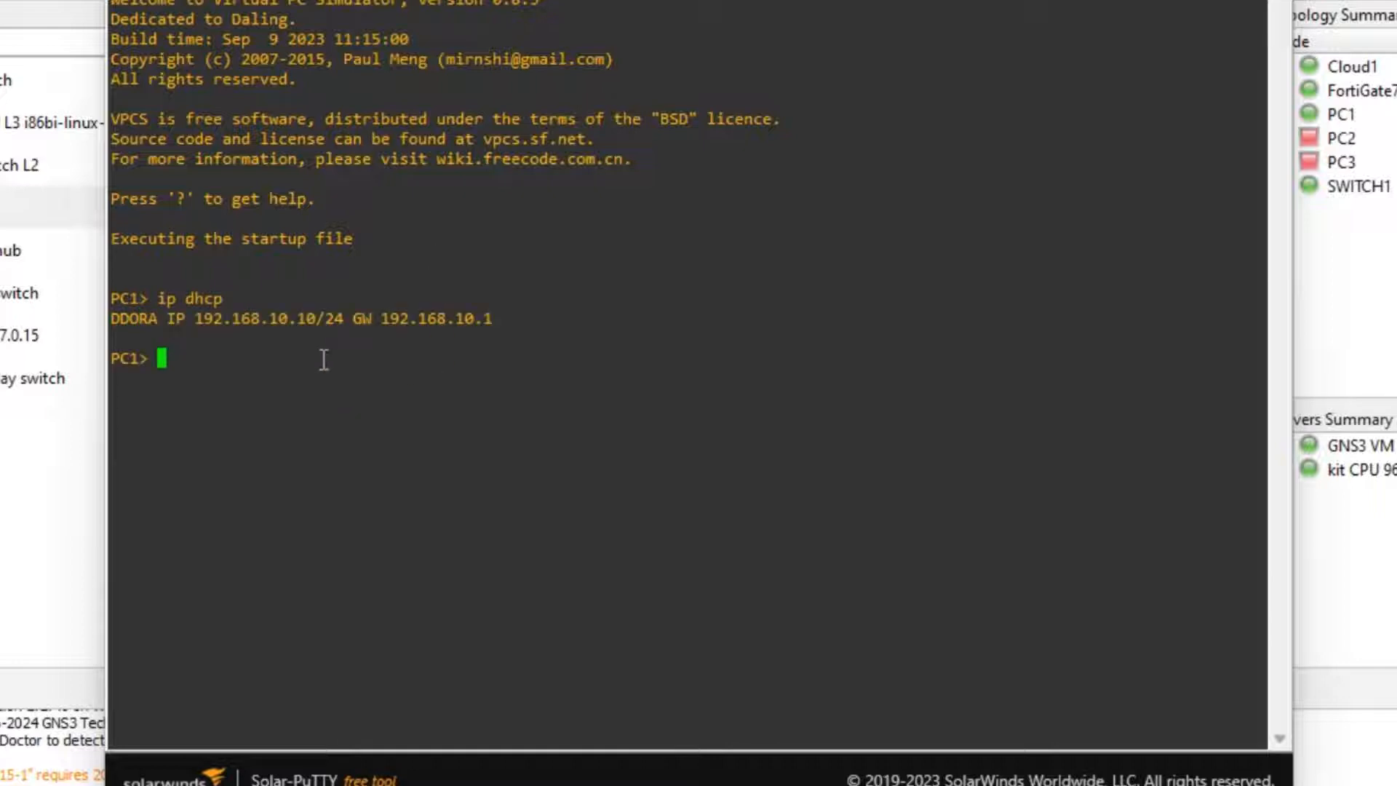
left_click_drag(188, 322, 483, 320)
left_click(466, 329)
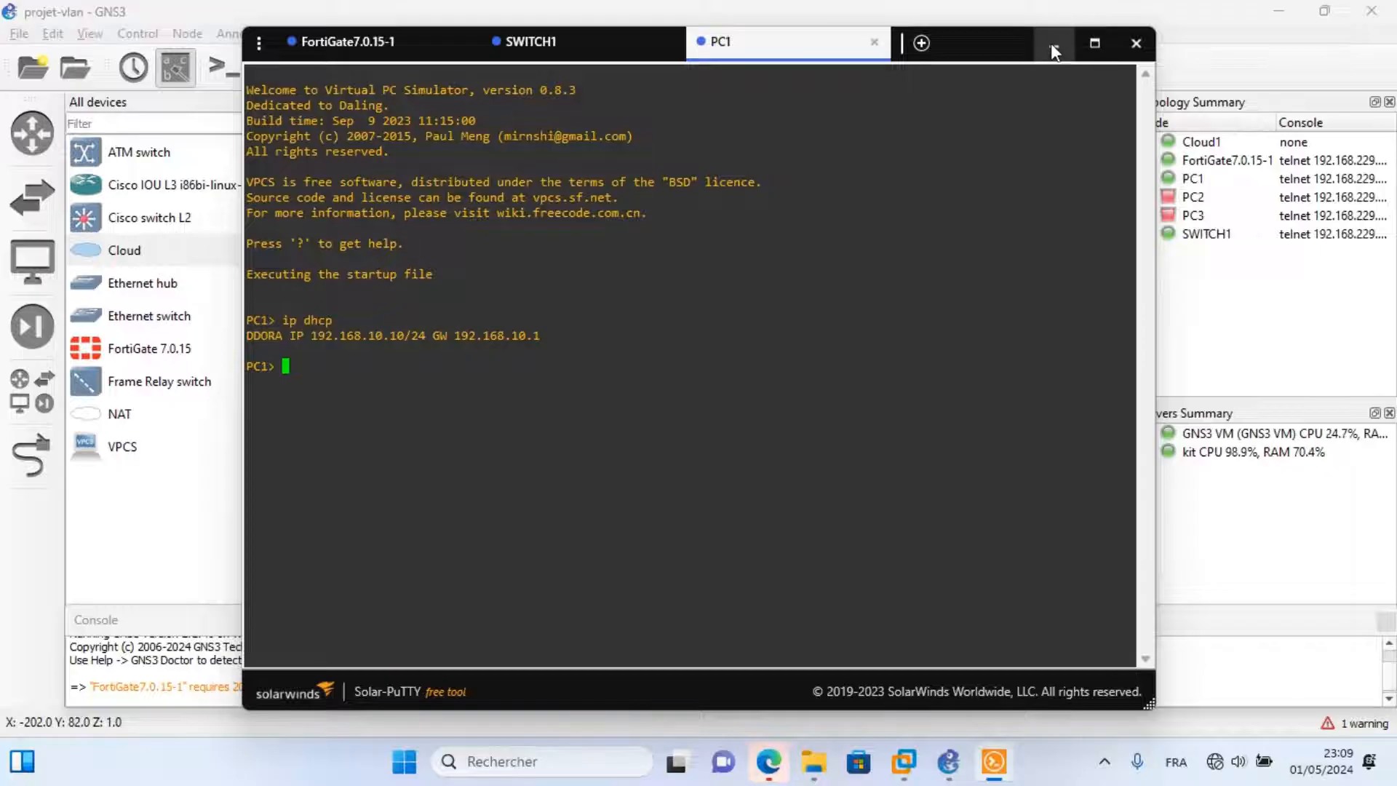
left_click(1052, 45)
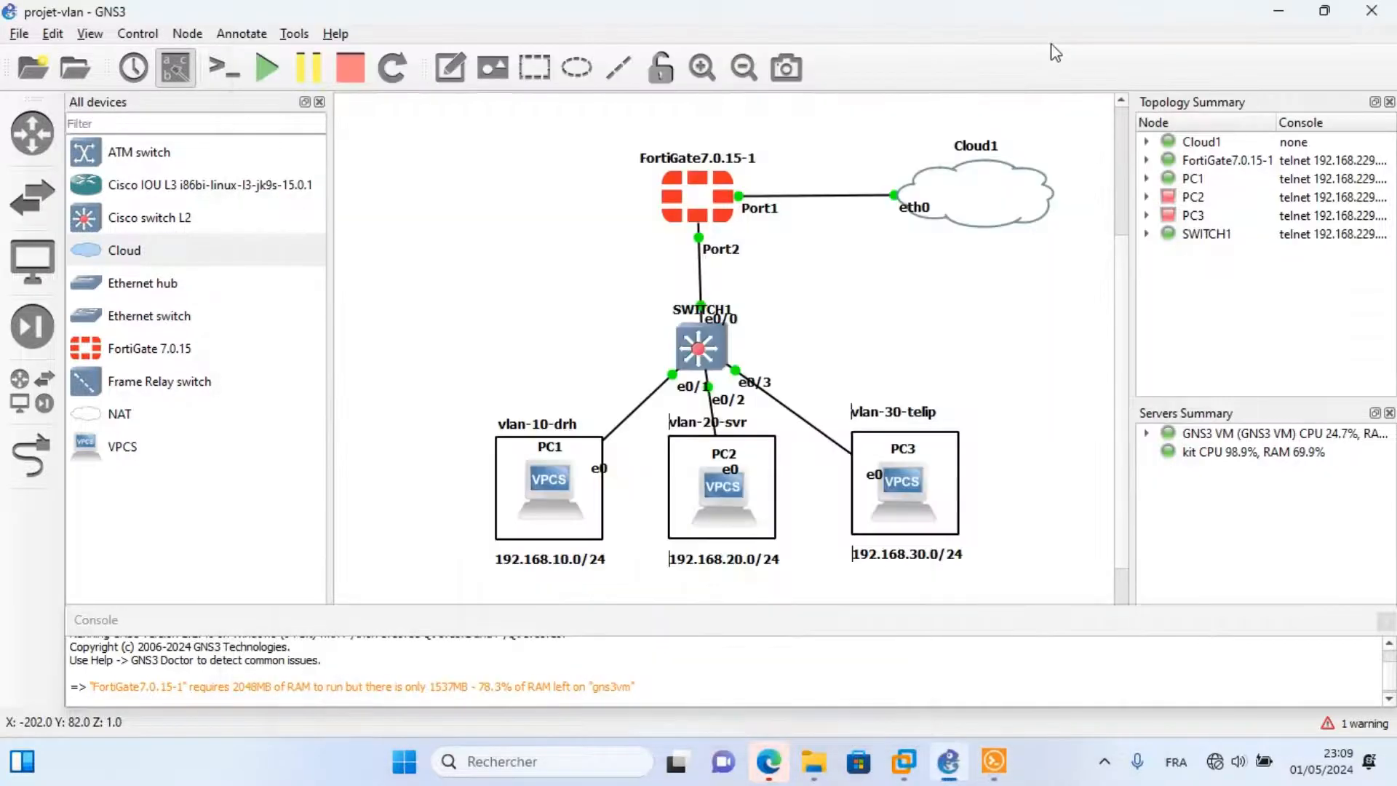
Start the PC3 virtual PC.
right_click(716, 499)
right_click(899, 479)
left_click(957, 73)
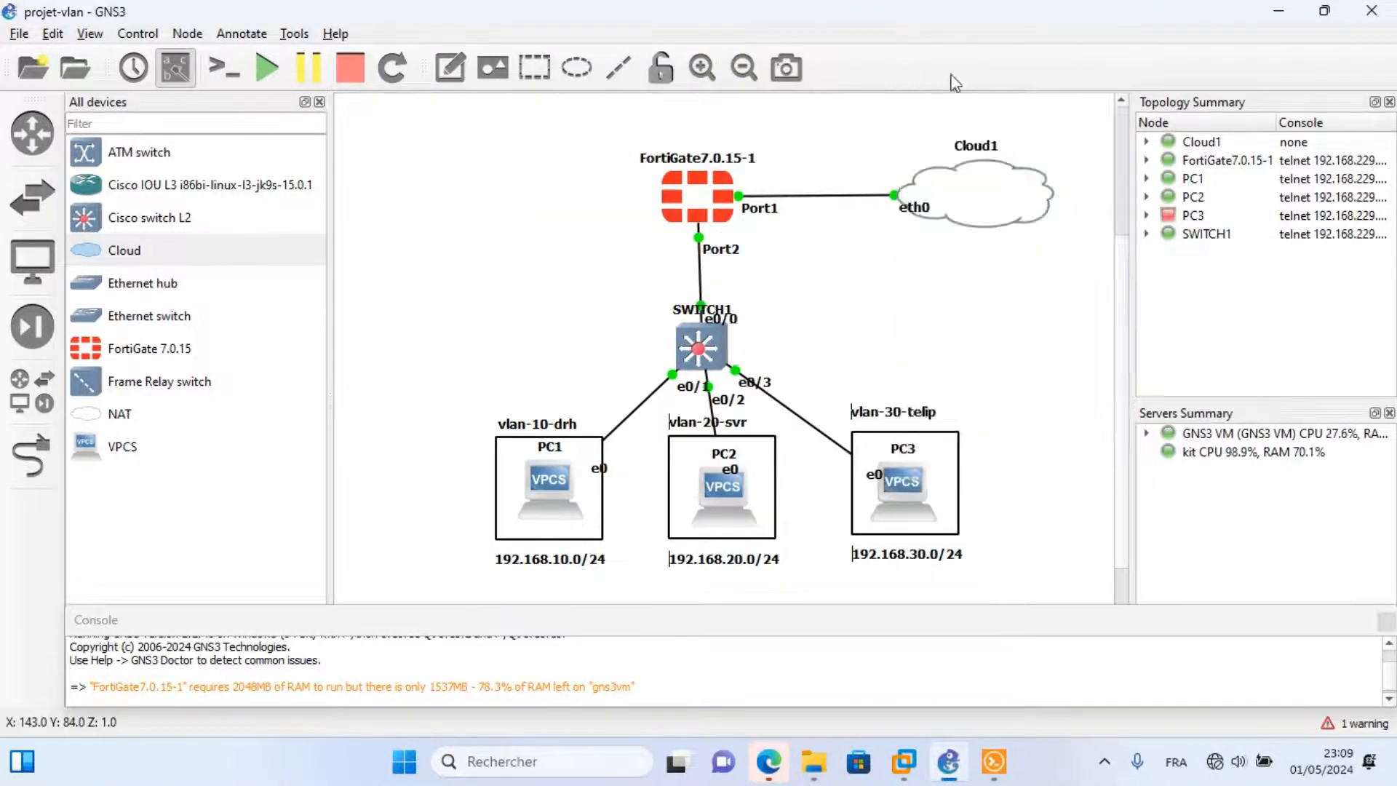
Run 'ip dhcp' on PC2, leasing 192.168.20.10/24 with gateway 192.168.20.1.
right_click(735, 491)
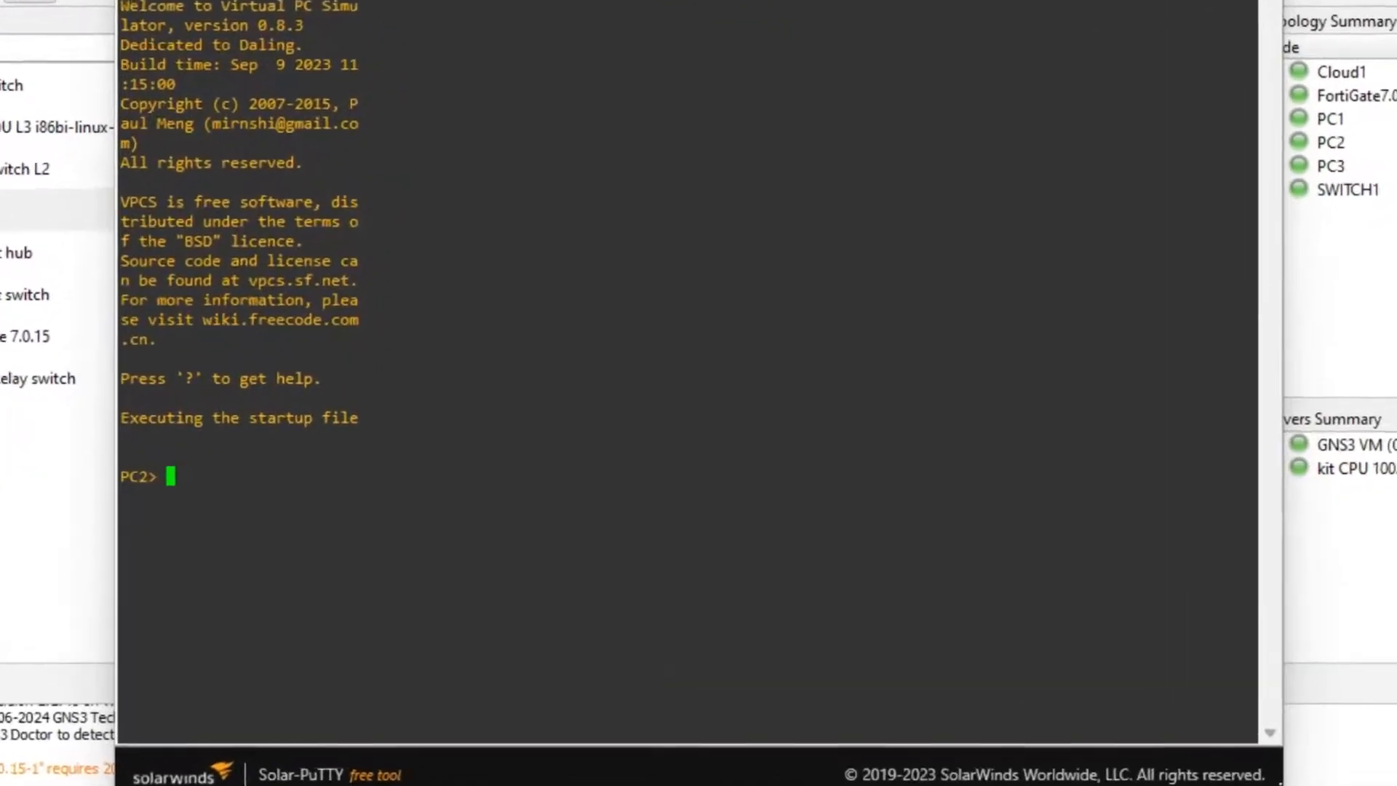
type("i")
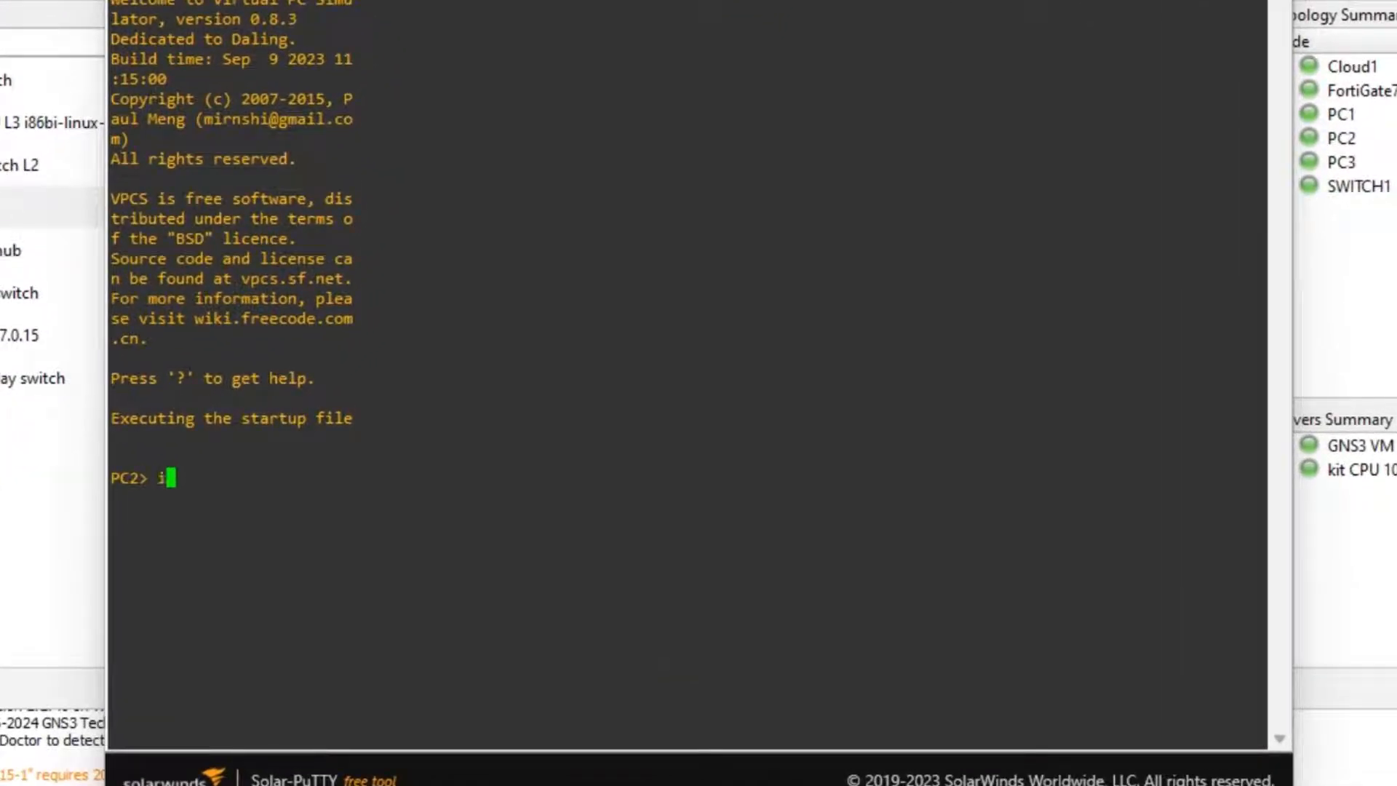
type("p dhcp")
key("Return")
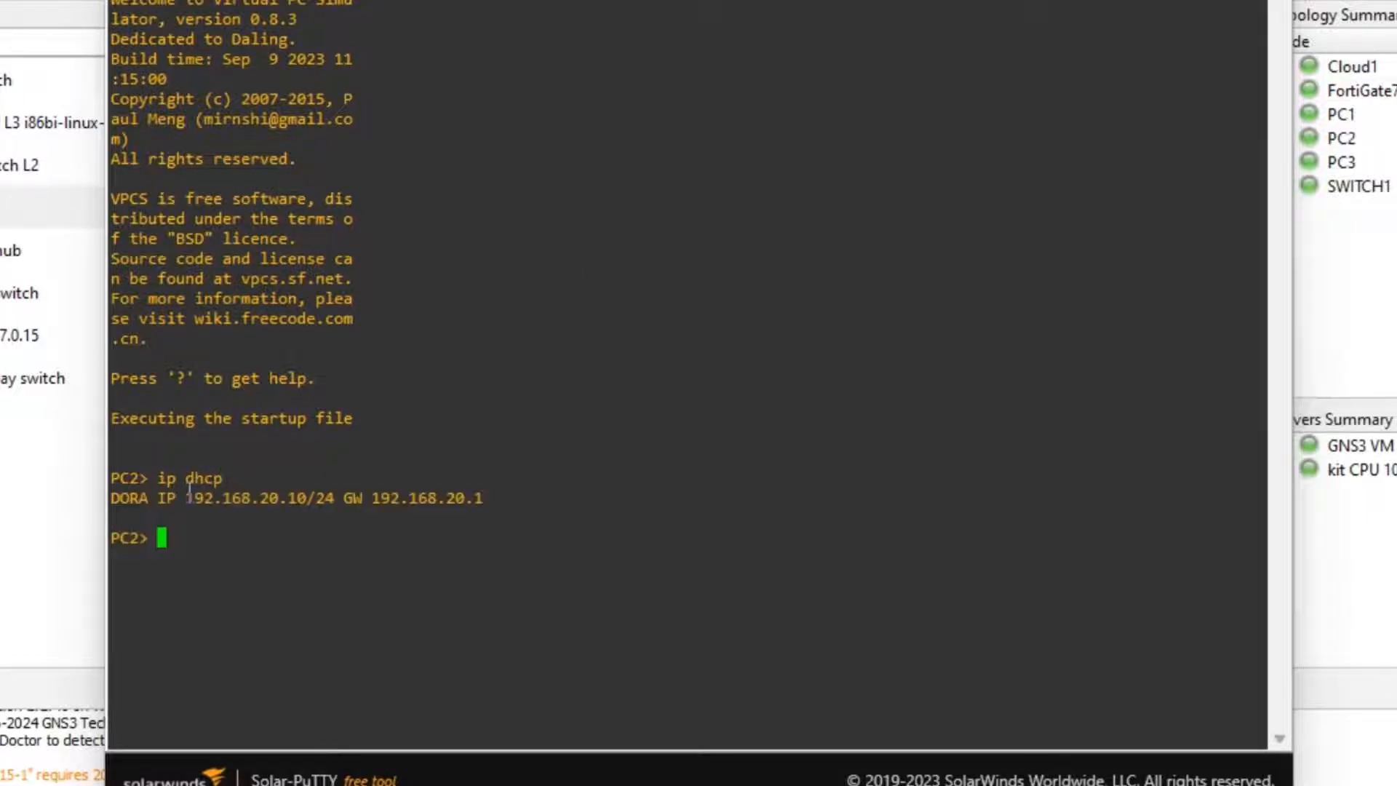
left_click_drag(188, 495, 316, 498)
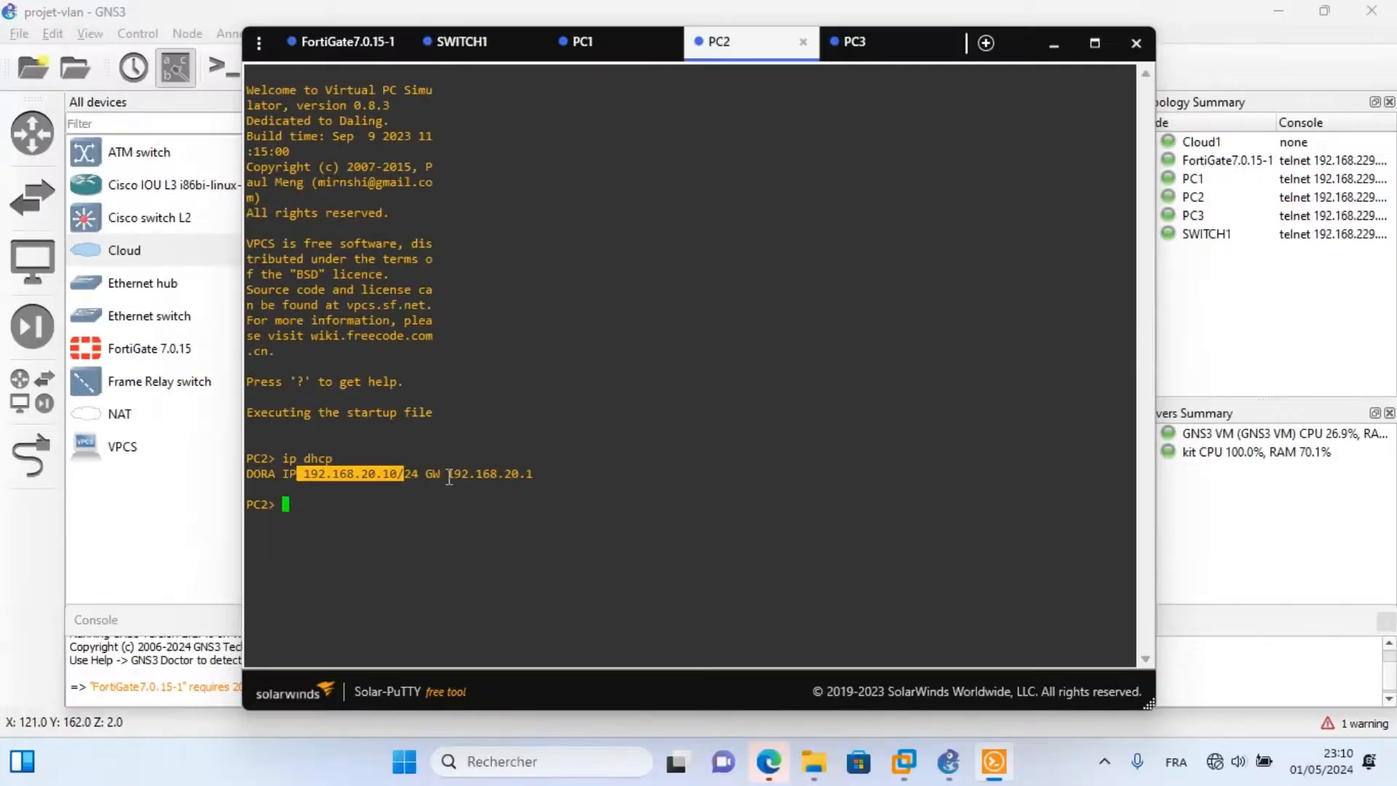
left_click_drag(436, 474, 567, 475)
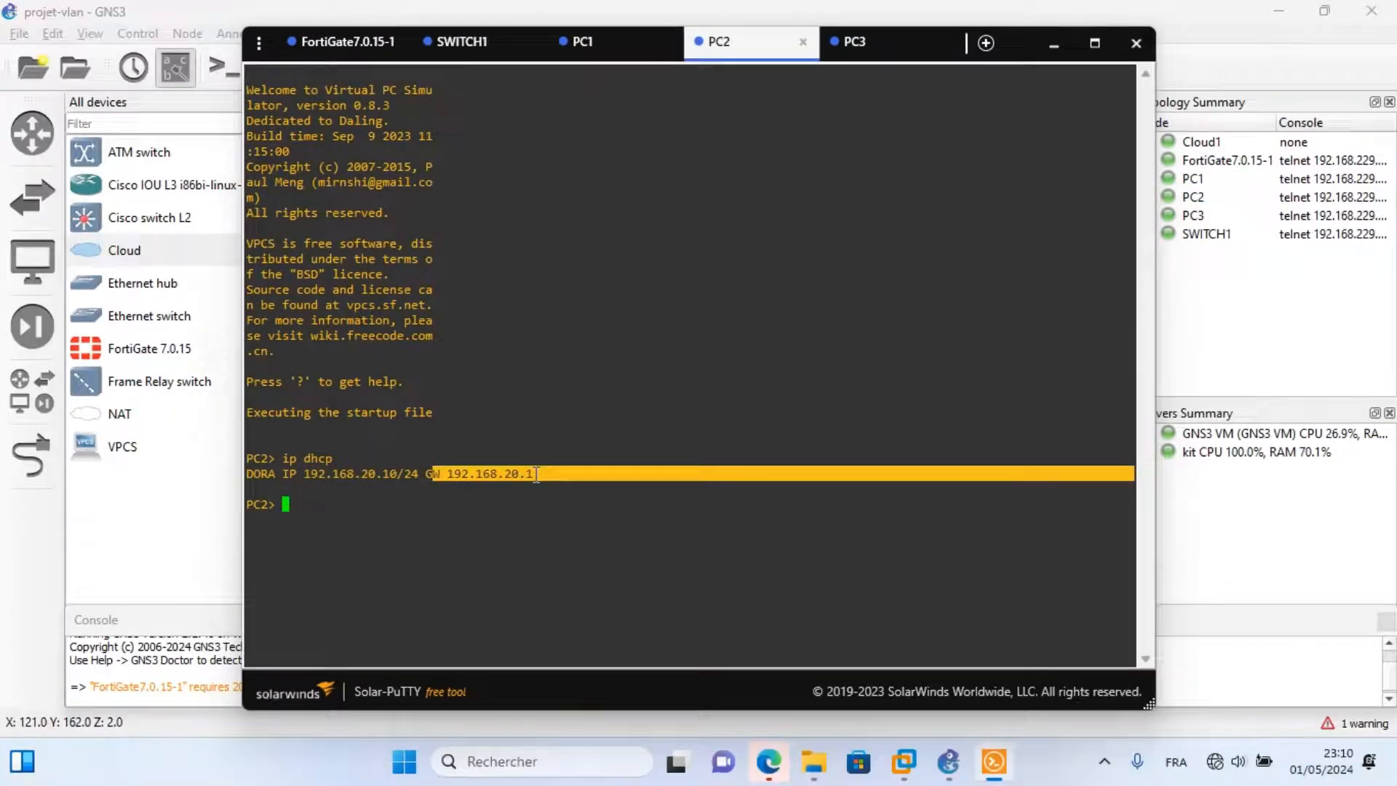
left_click(841, 45)
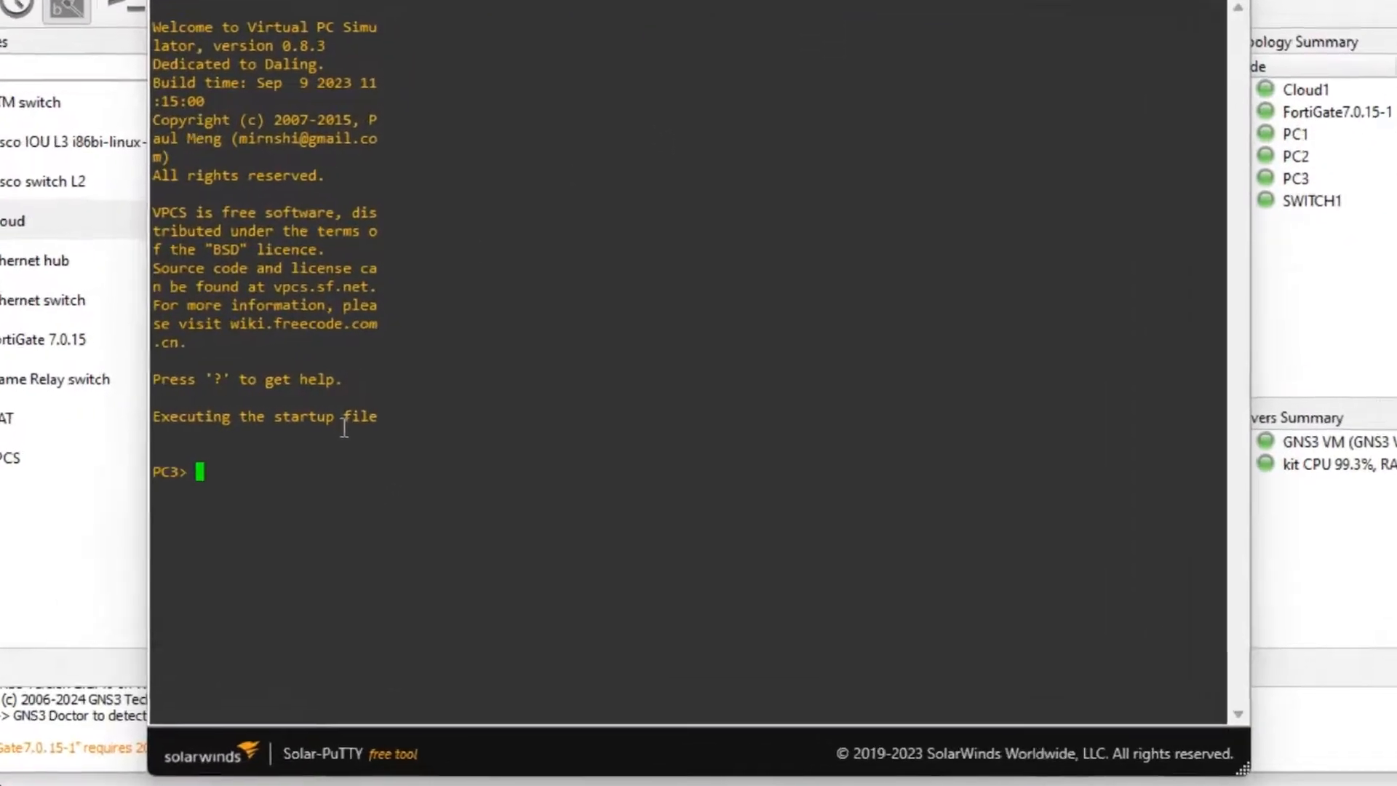
Run 'ip dhcp' on PC3, obtaining 192.168.30.10/24.
type("ip d")
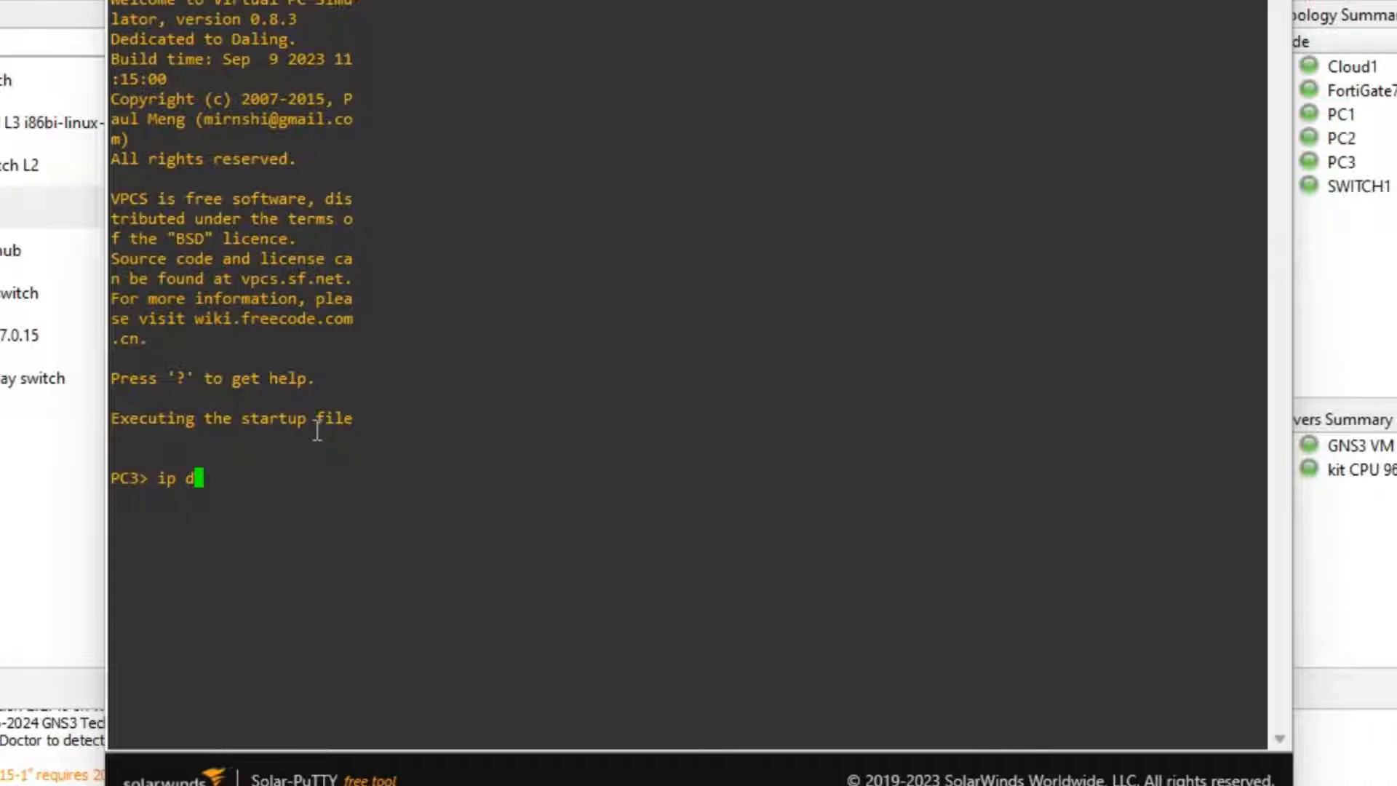
type("hcp")
key("Return")
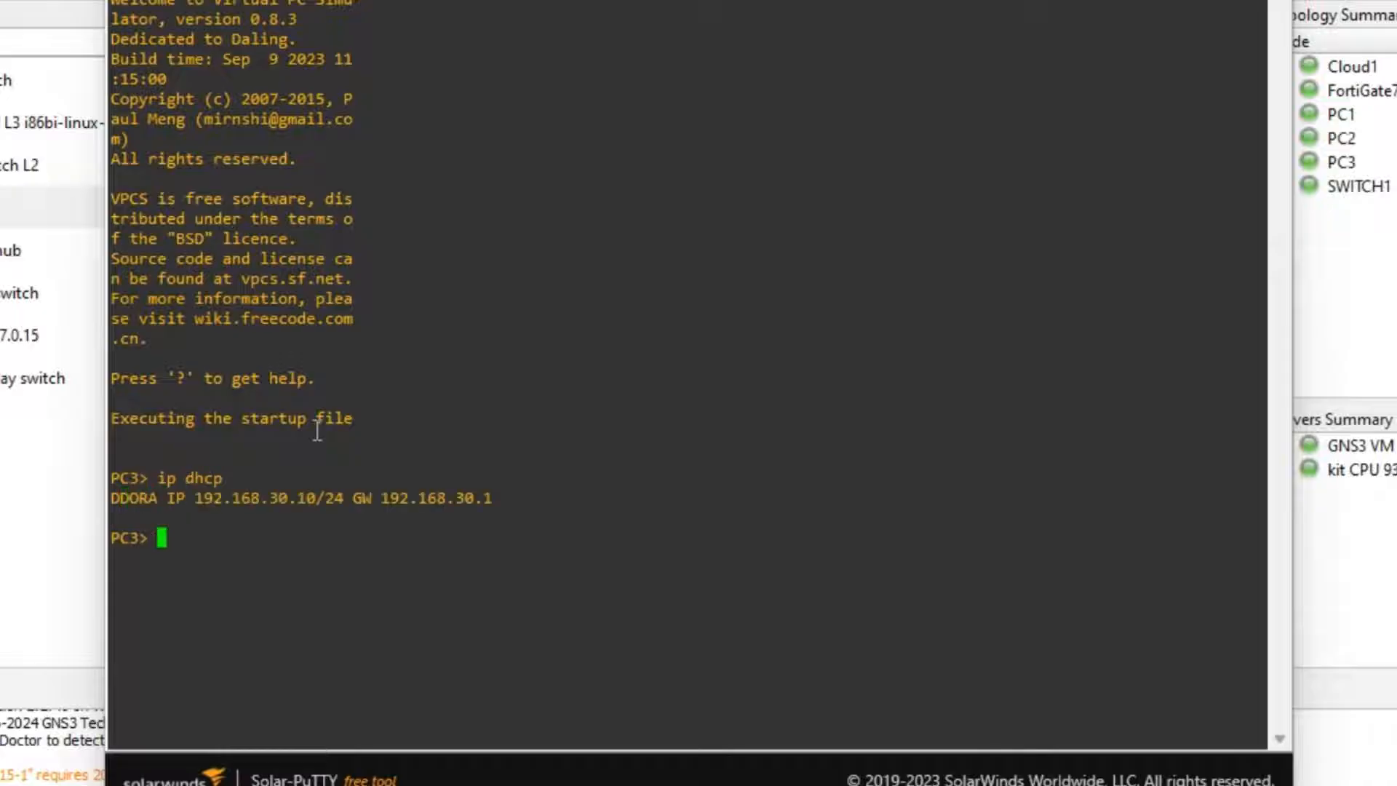
left_click_drag(188, 498, 314, 487)
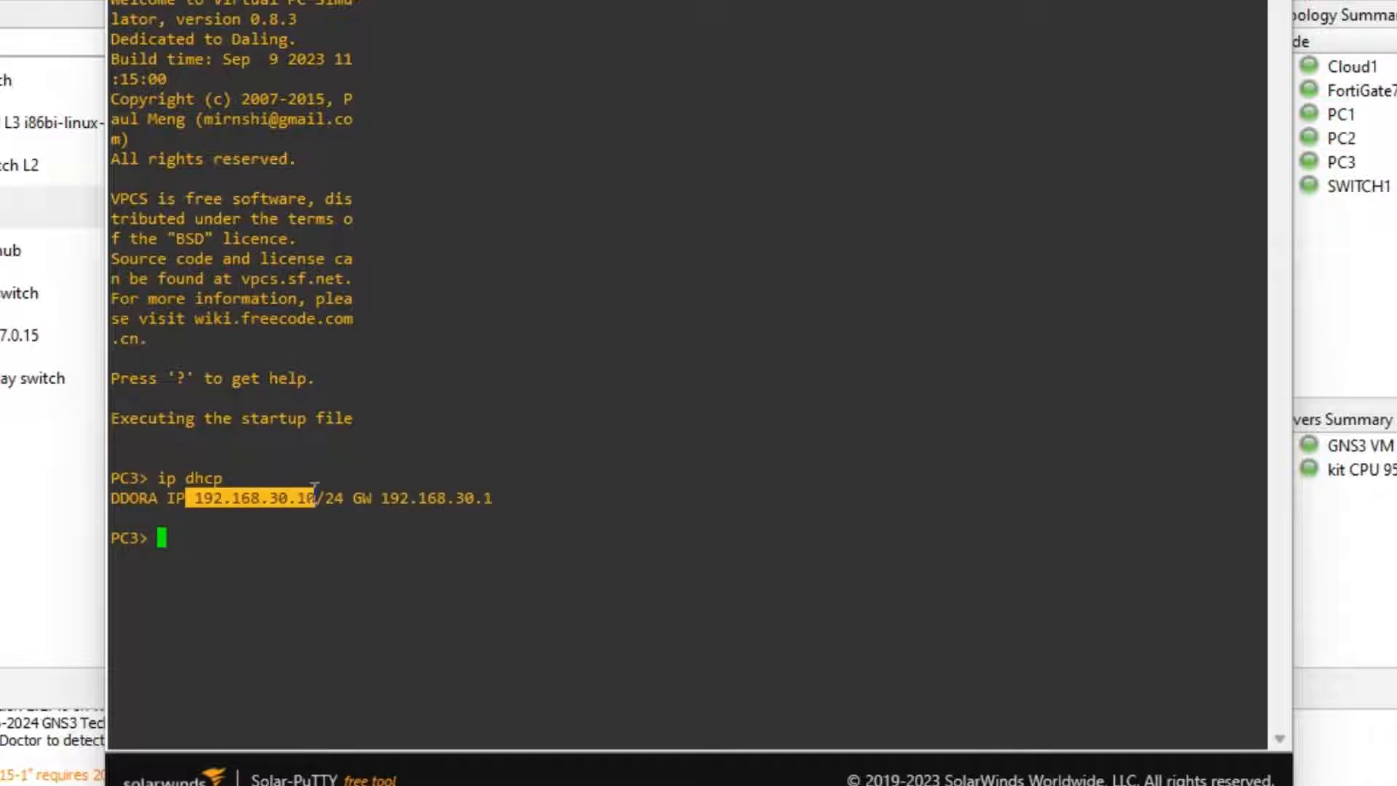
left_click(265, 533)
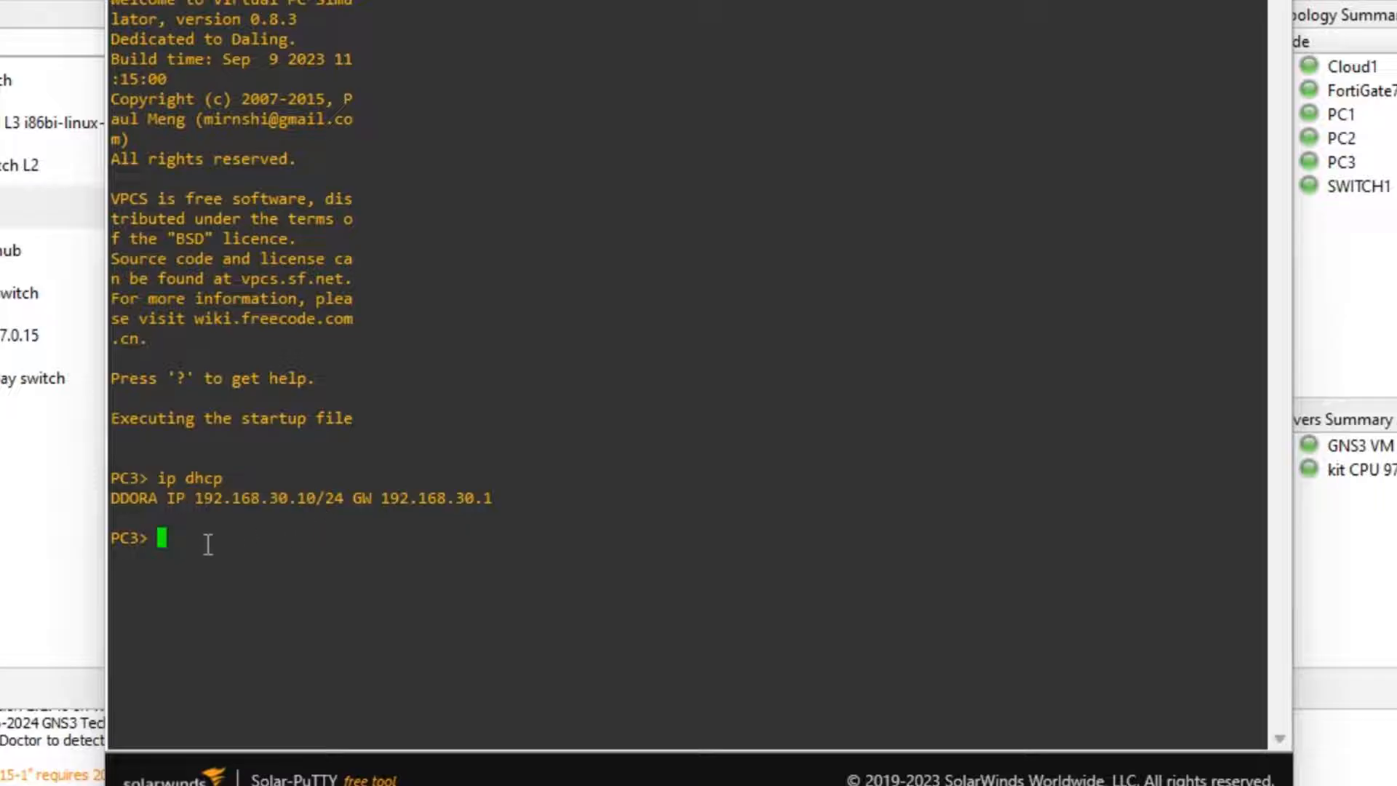
Ping the gateway 192.168.30.1 from PC3, correcting the incomplete address.
type("ping 192.168.")
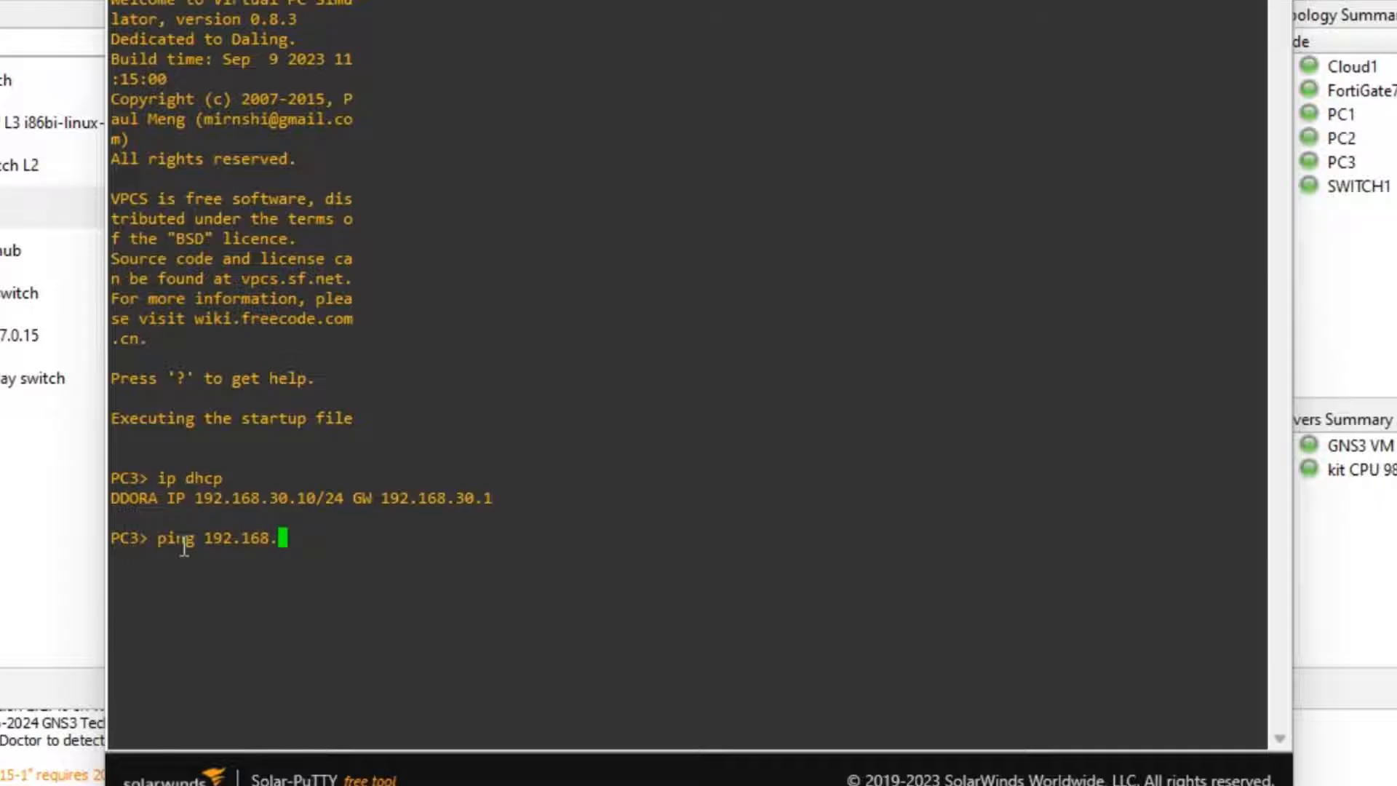
type("30.")
key("Return")
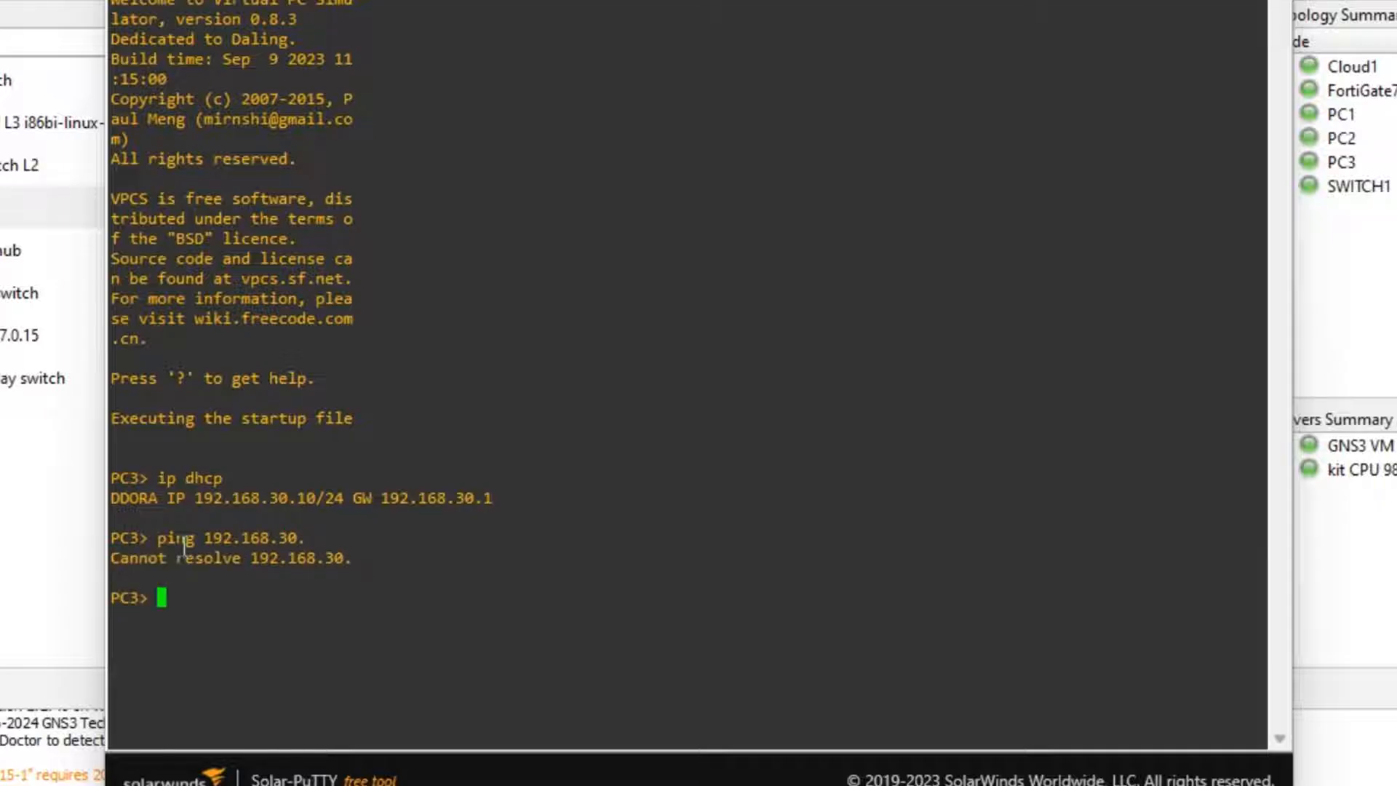
key("Up")
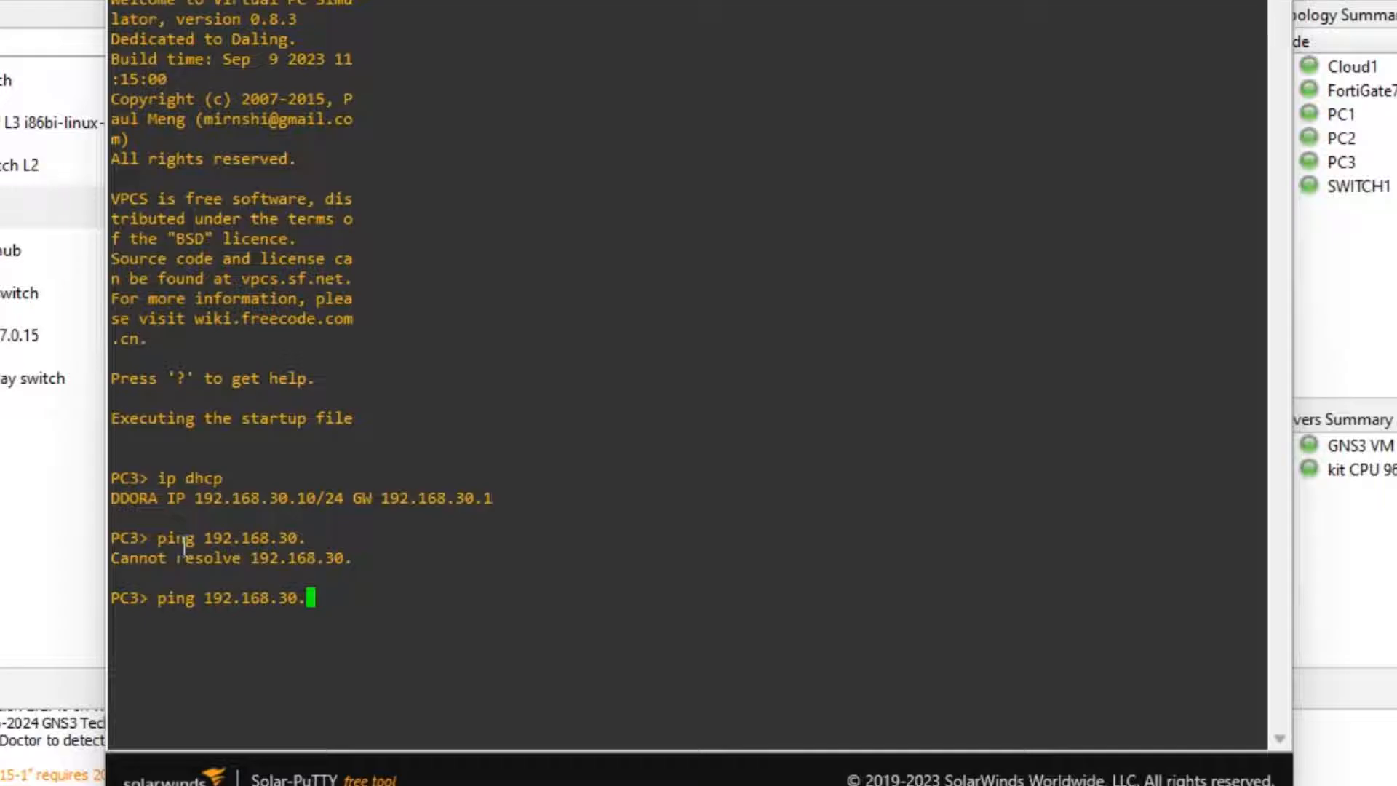
type("1")
key("Return")
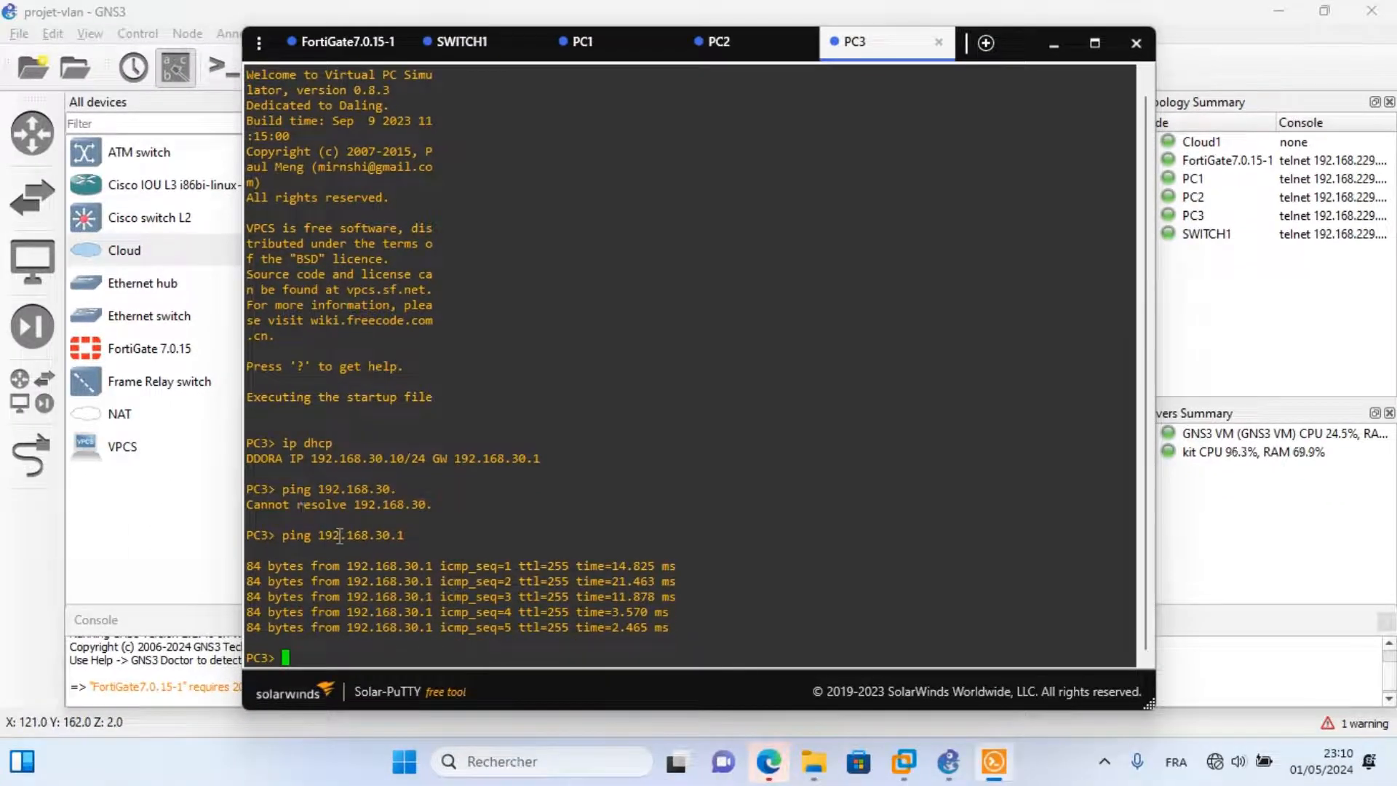
From PC3, ping PC2 at 192.168.20.10 and see all five requests time out.
left_click(716, 46)
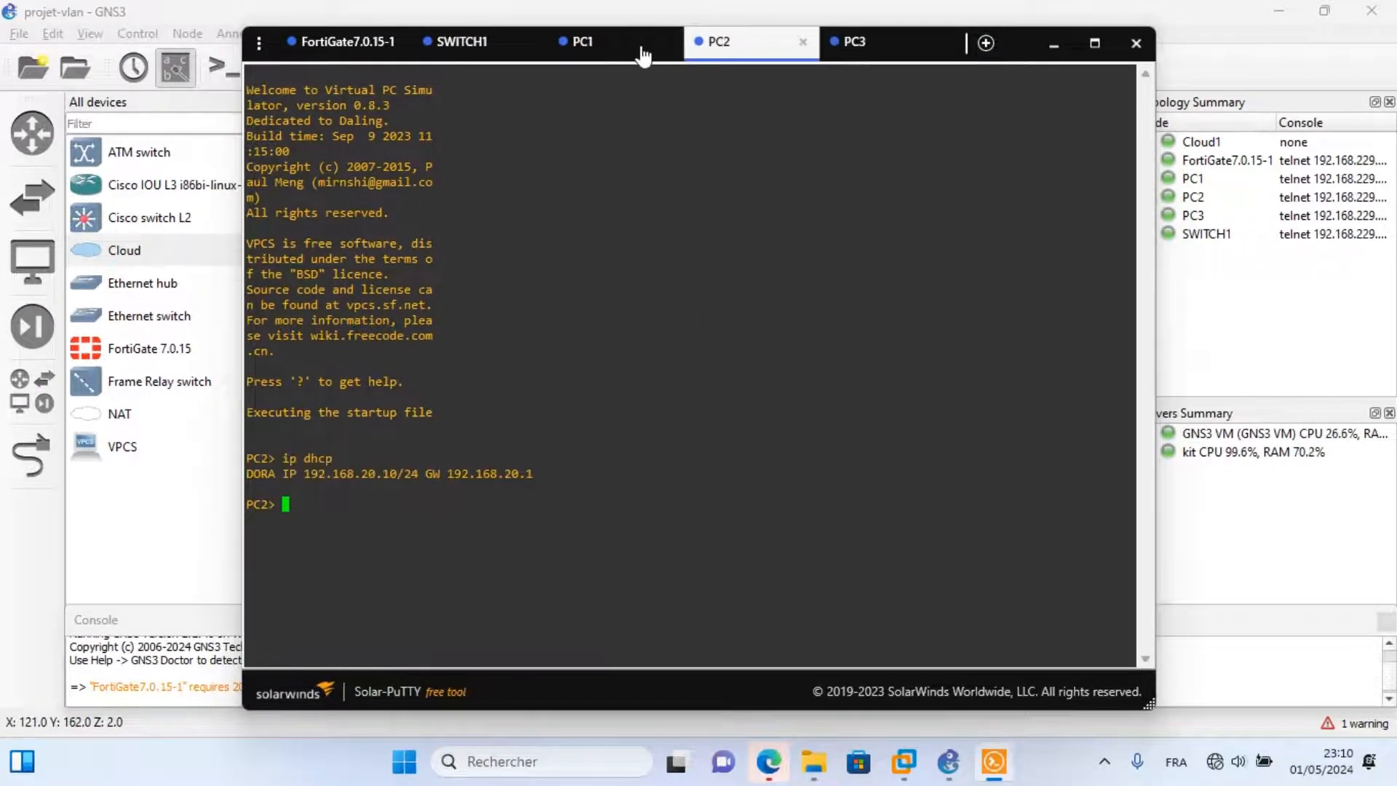
left_click(583, 48)
left_click(717, 42)
left_click(862, 44)
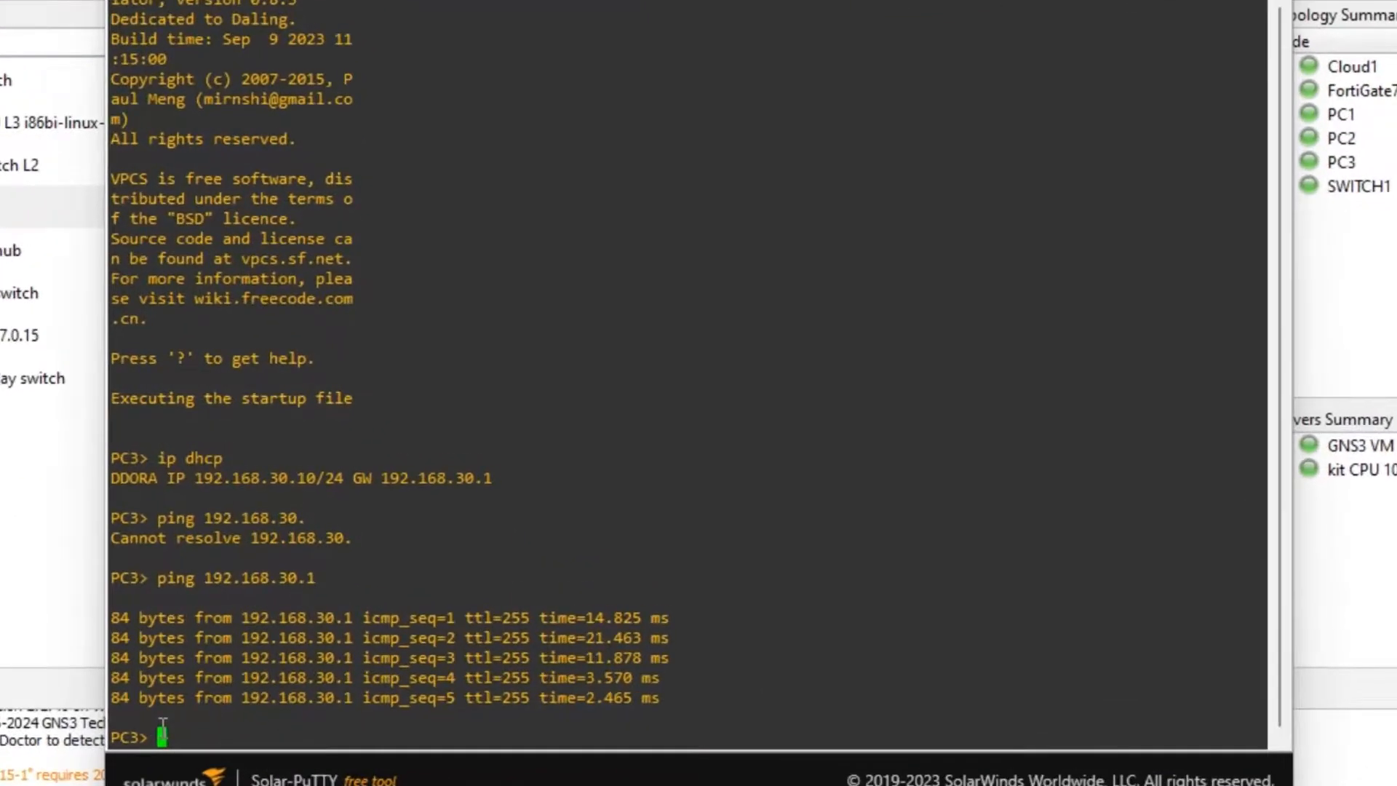
type("ping 192.168.20")
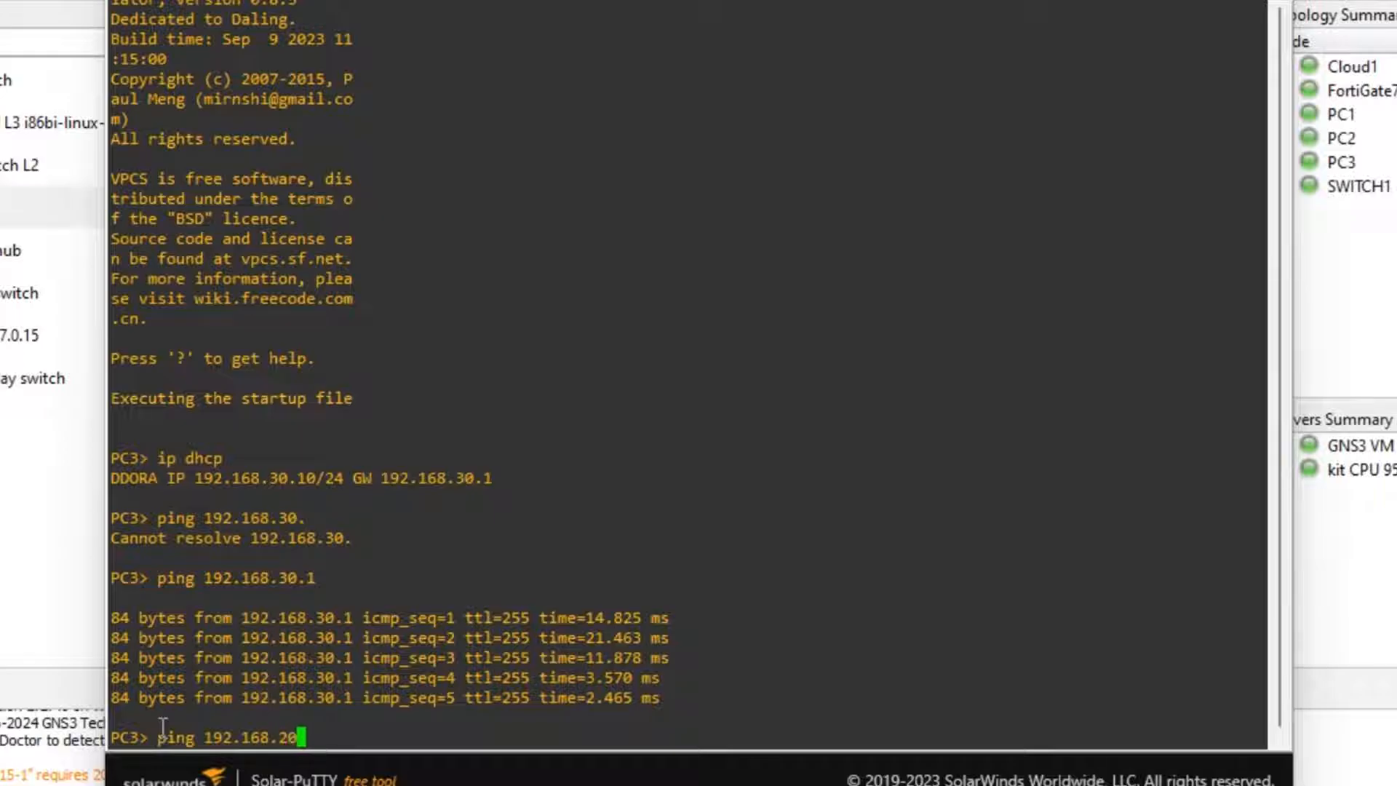
type(".10")
key("Return")
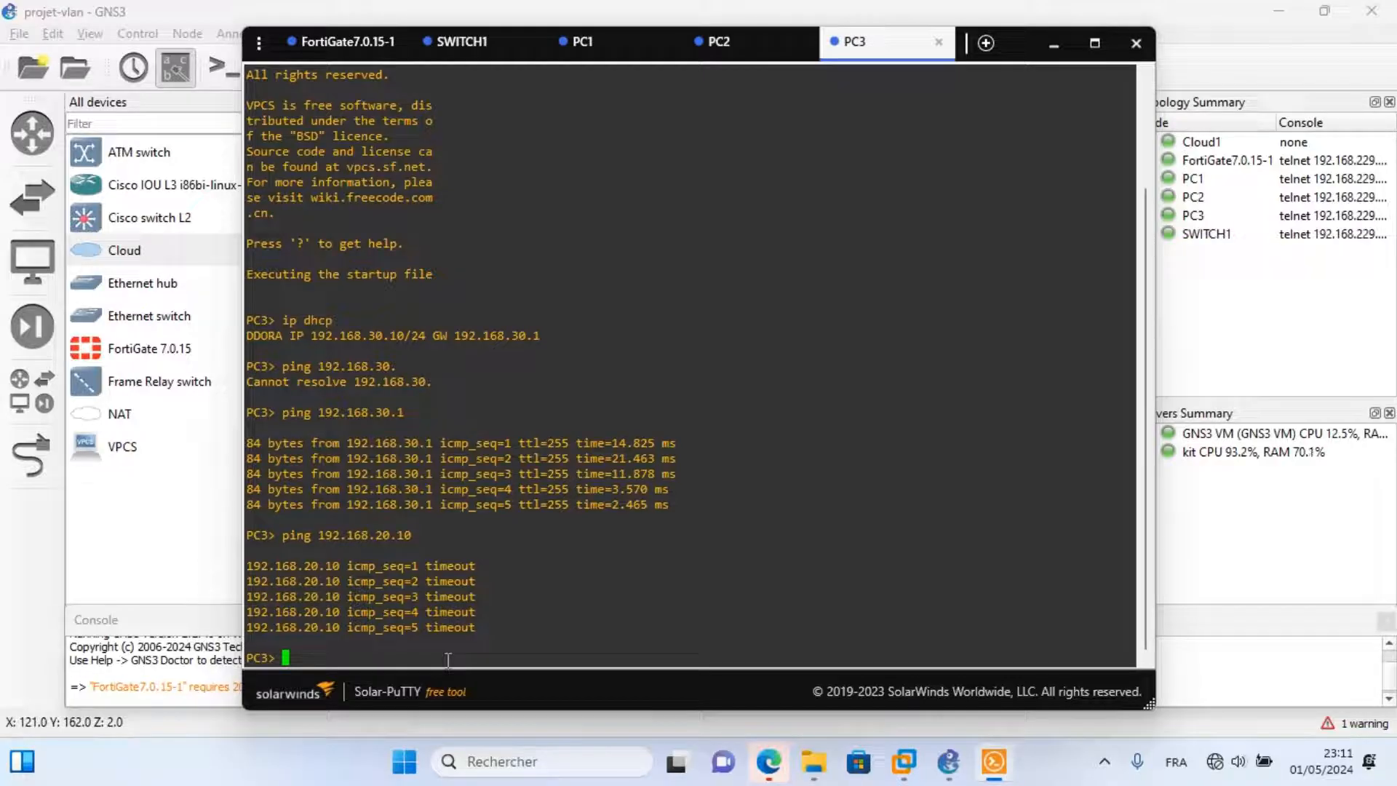
Log back into the FortiGate GUI as admin, skip setup, and open Create New on Network > Interfaces.
left_click(768, 764)
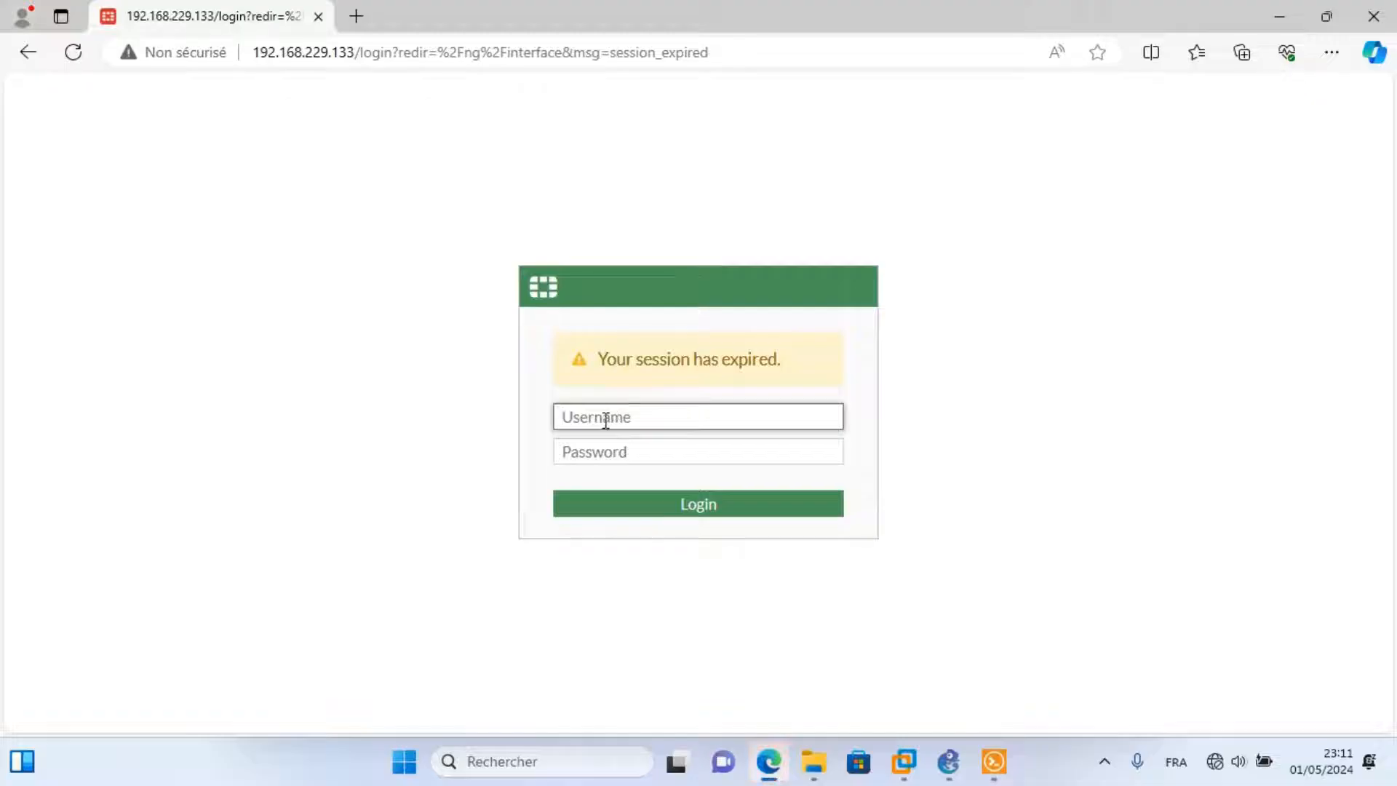
type("admin")
left_click(600, 452)
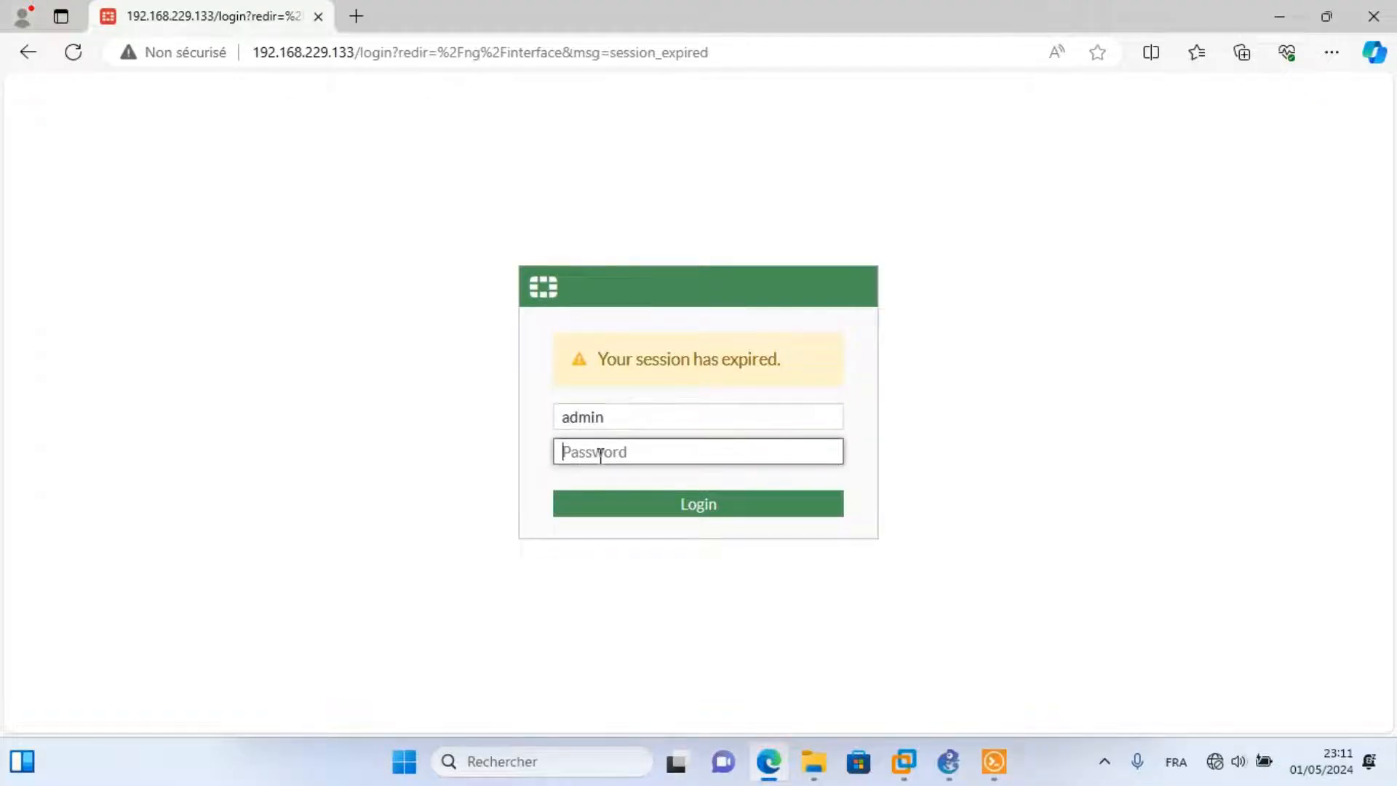
type("****")
left_click(662, 513)
left_click(768, 513)
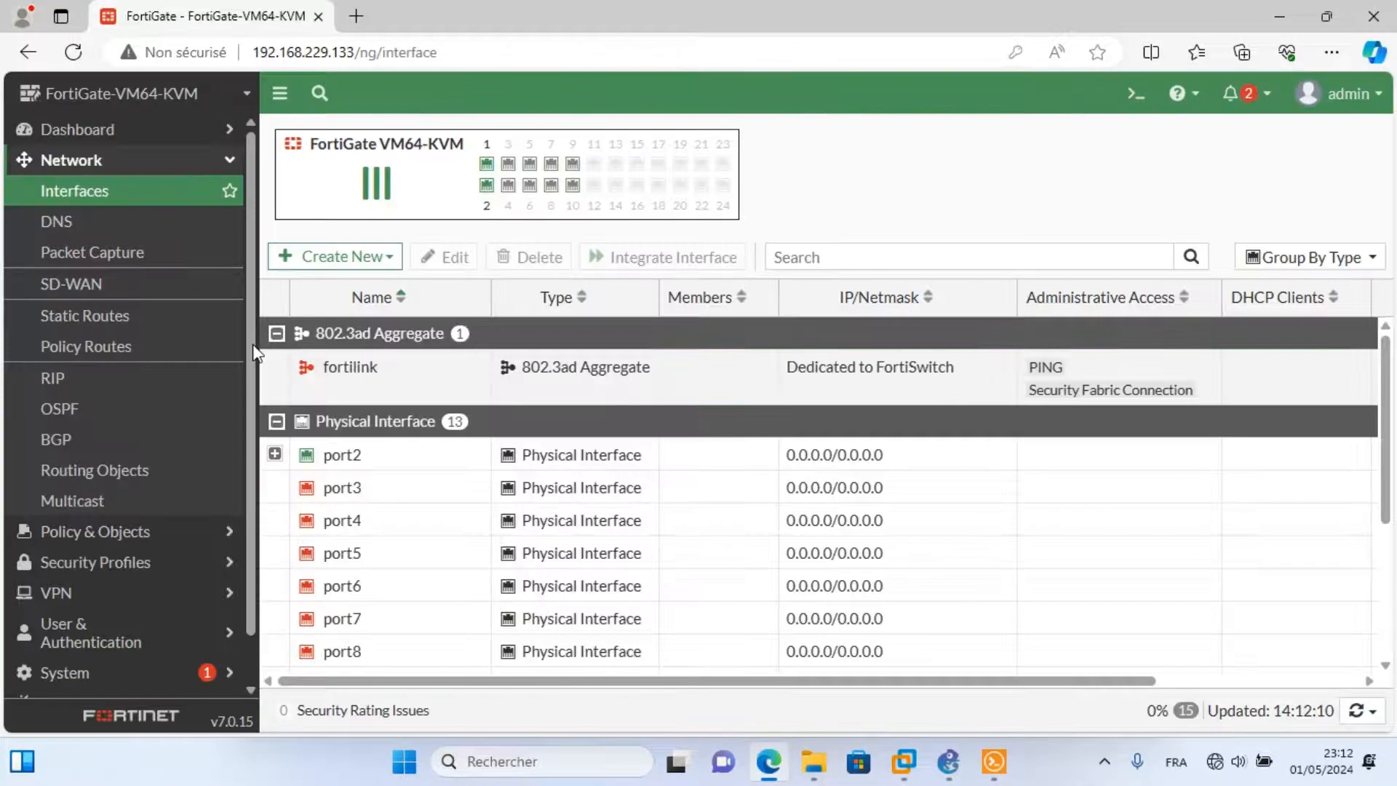
left_click(92, 196)
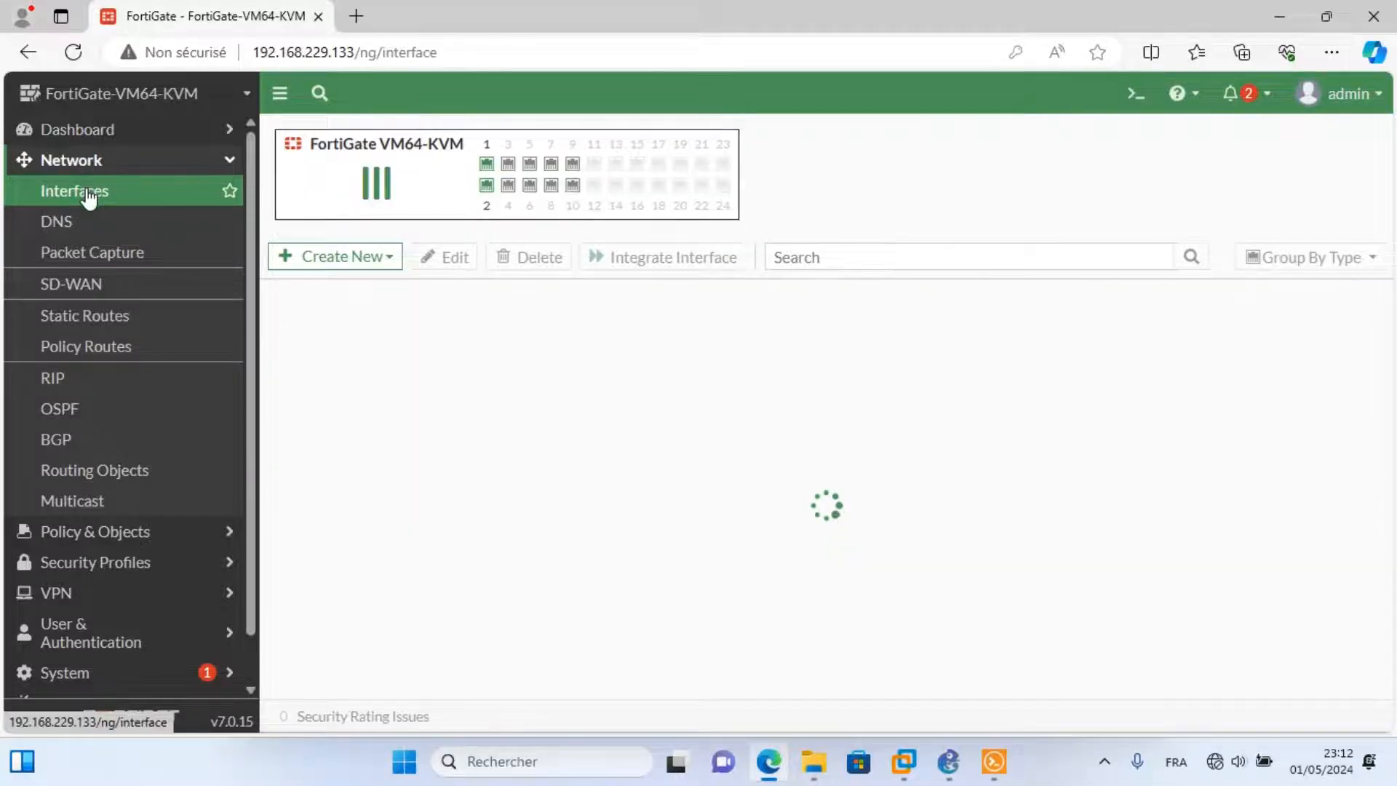
left_click(335, 266)
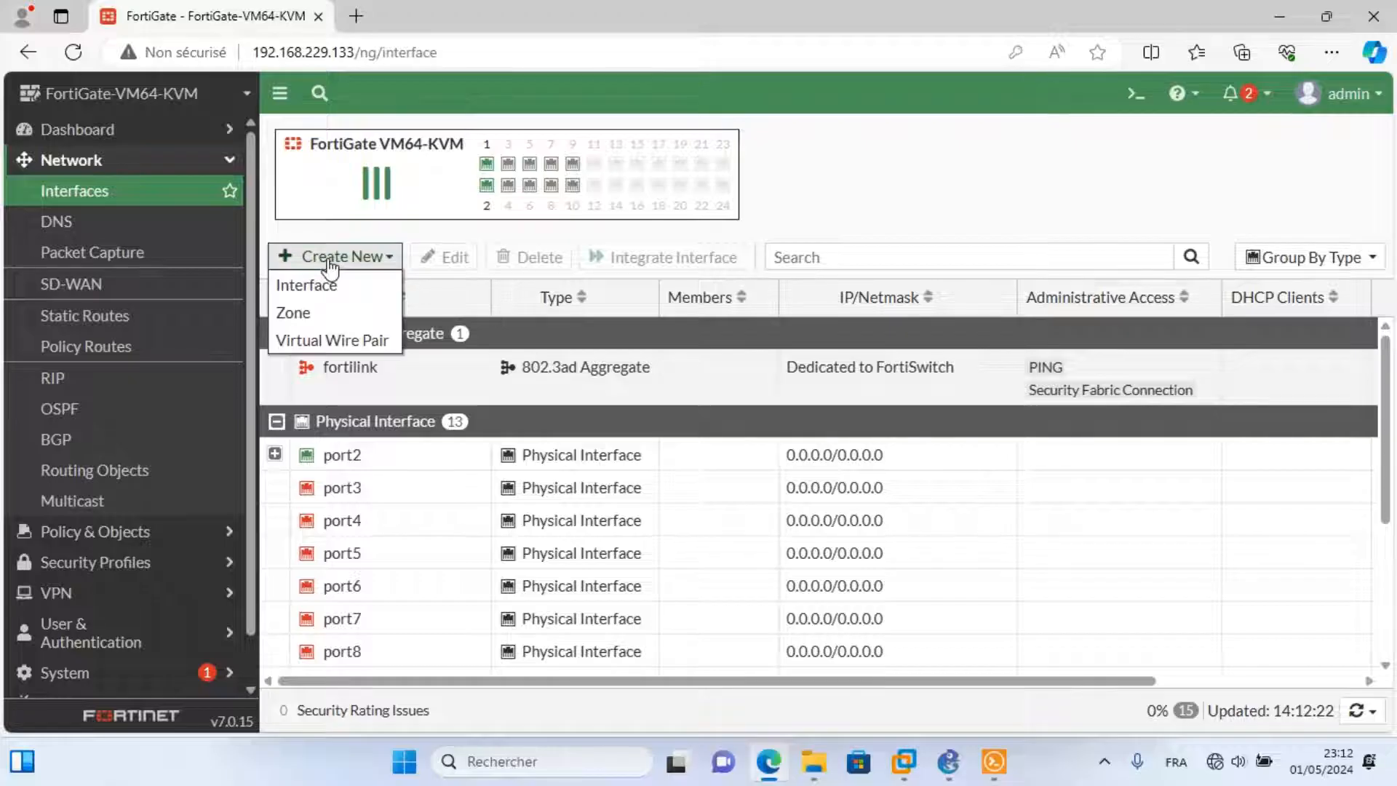
Create zone 'inter-vlans' allowing intra-zone traffic, with members drh, svr and telip.
left_click(309, 319)
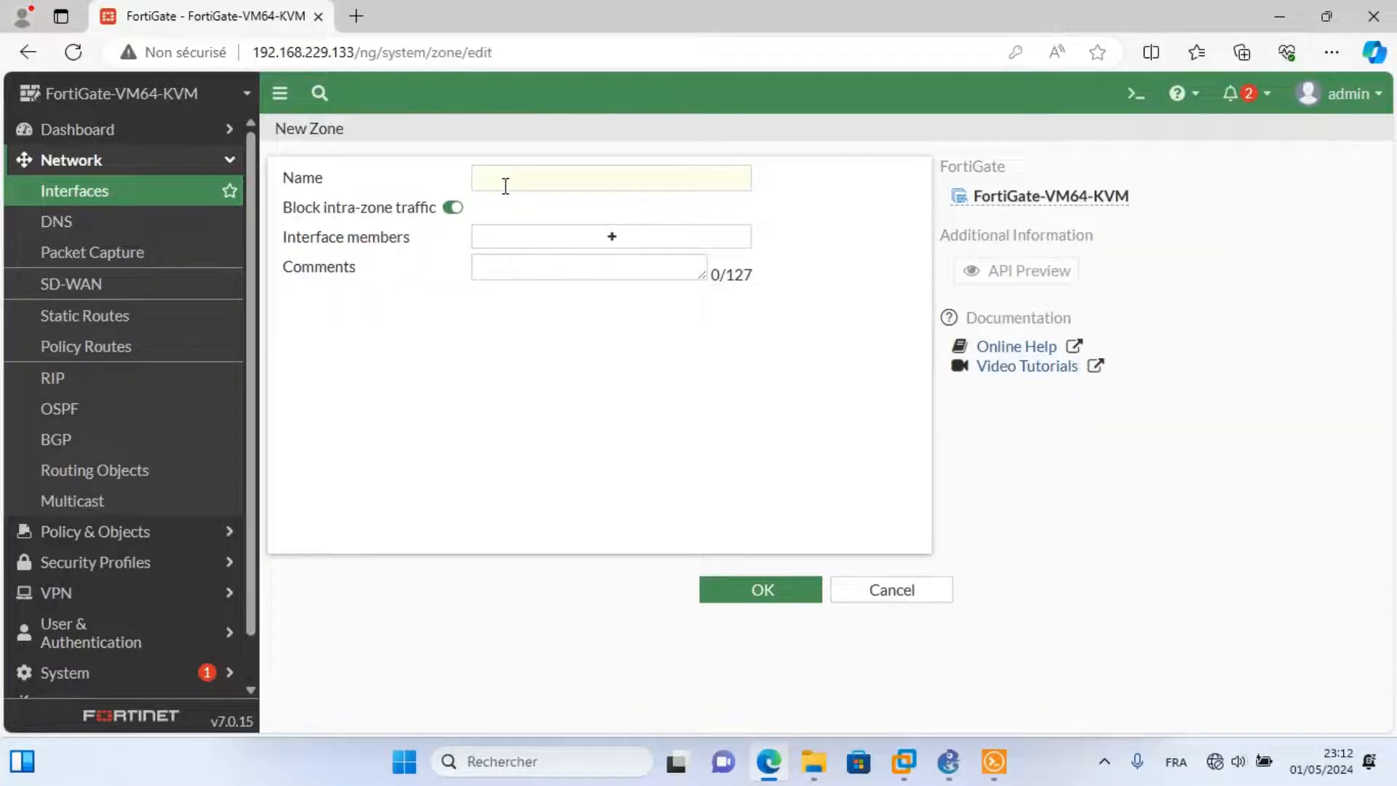
left_click(504, 186)
type("inter")
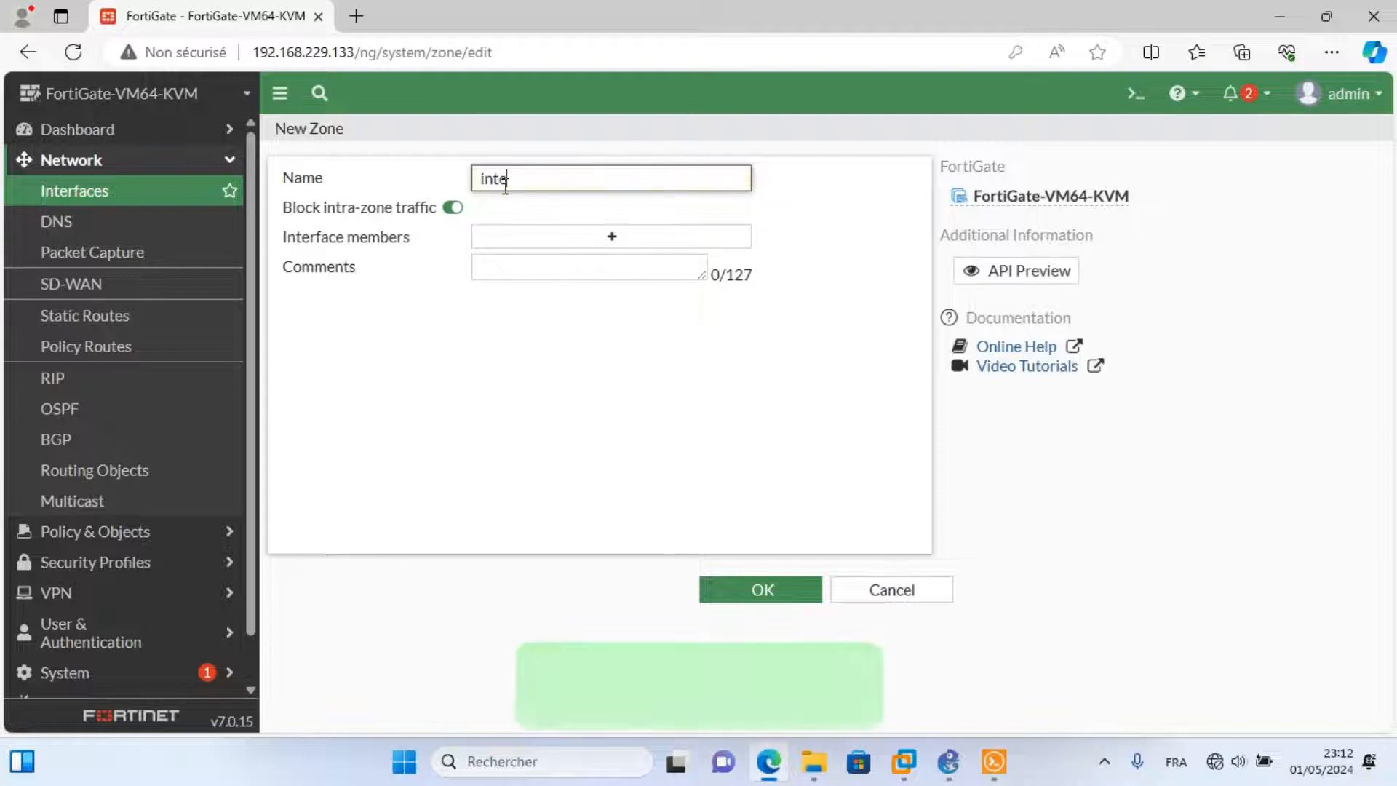
type("-vlans")
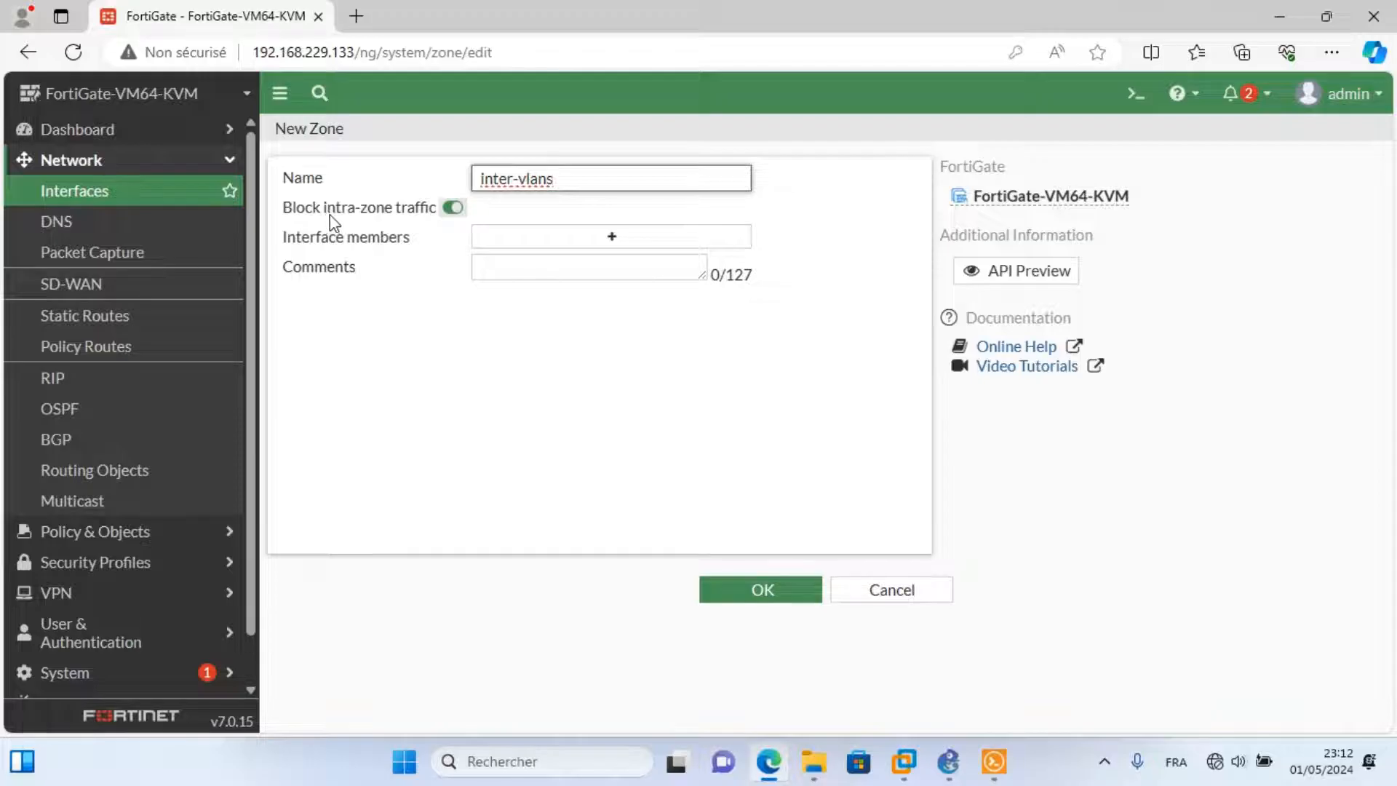
left_click(457, 218)
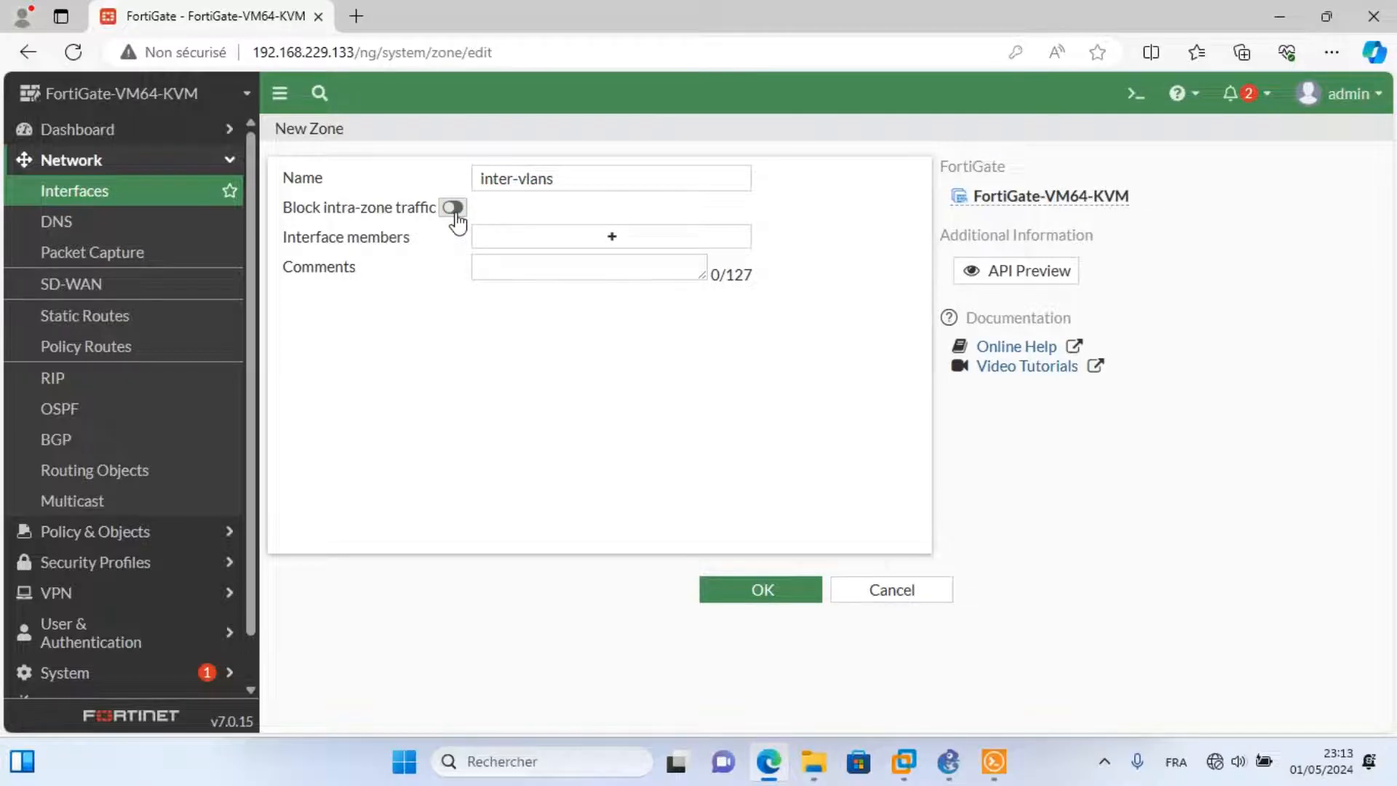
left_click(526, 242)
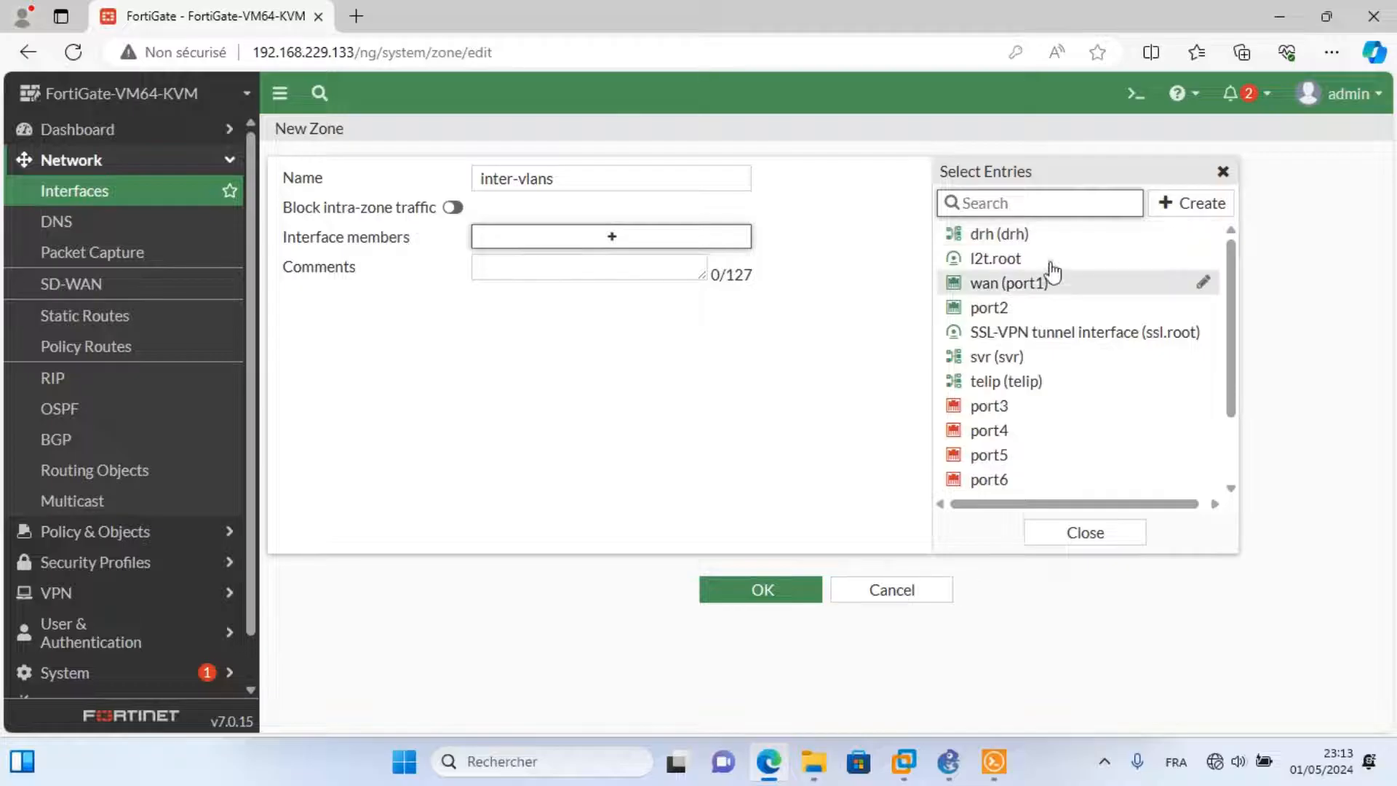
left_click(1003, 240)
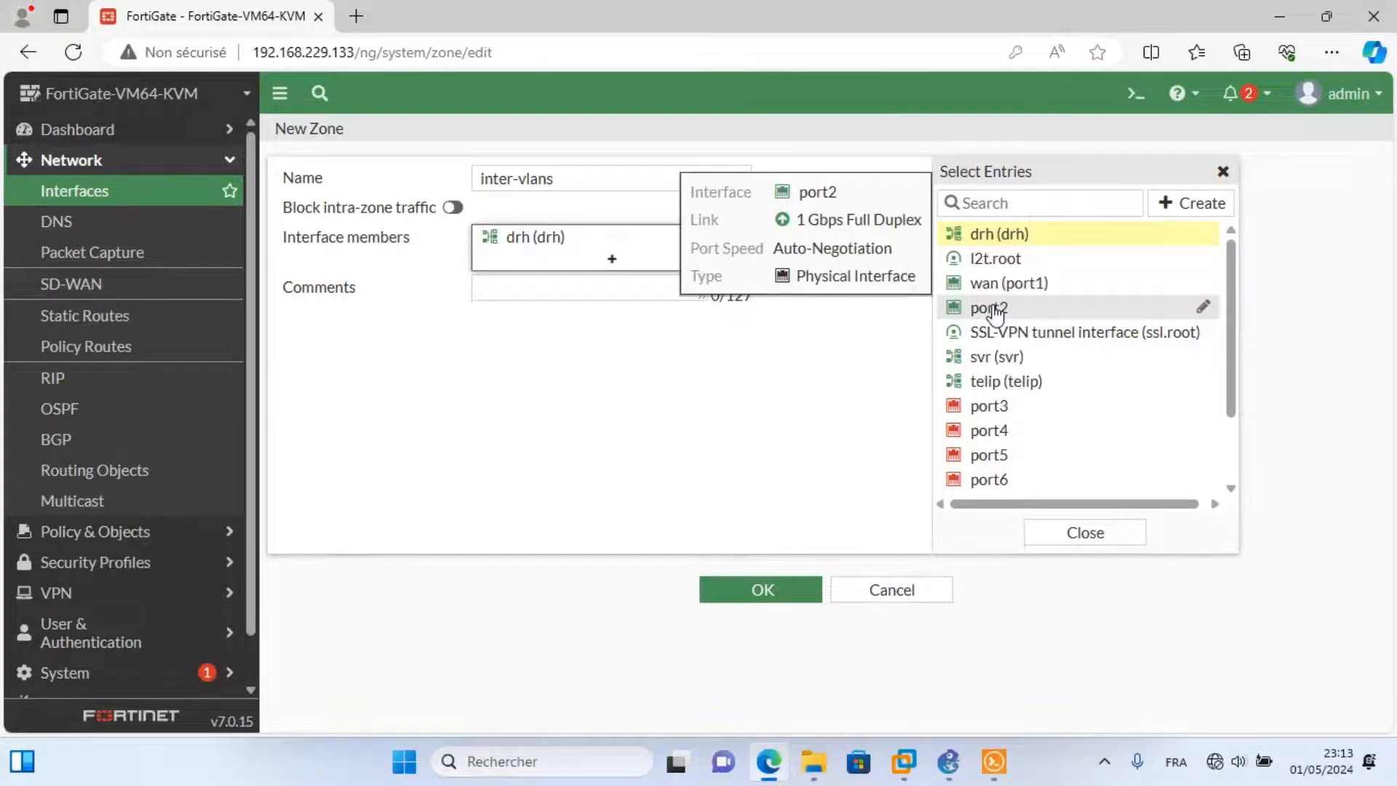
left_click(991, 362)
left_click(1000, 385)
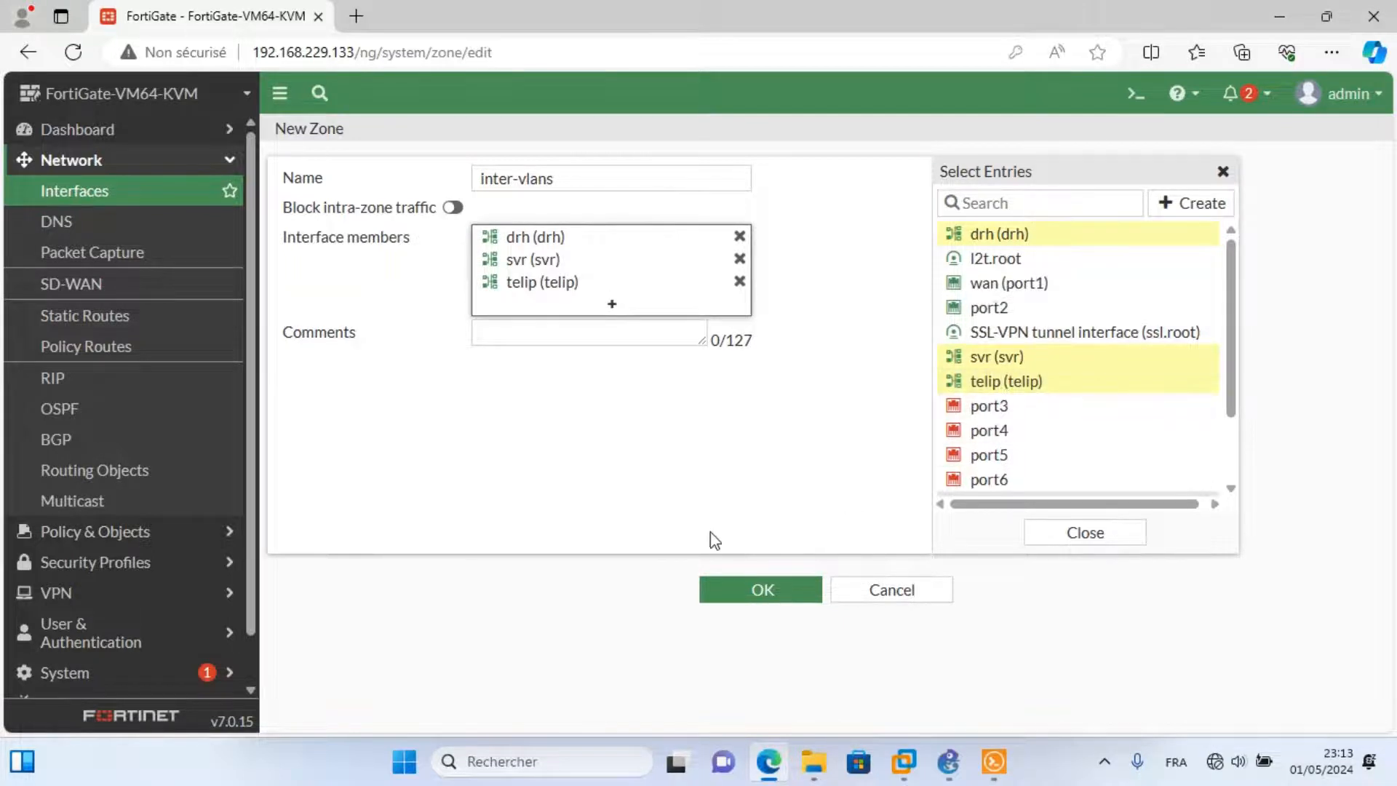
left_click(754, 605)
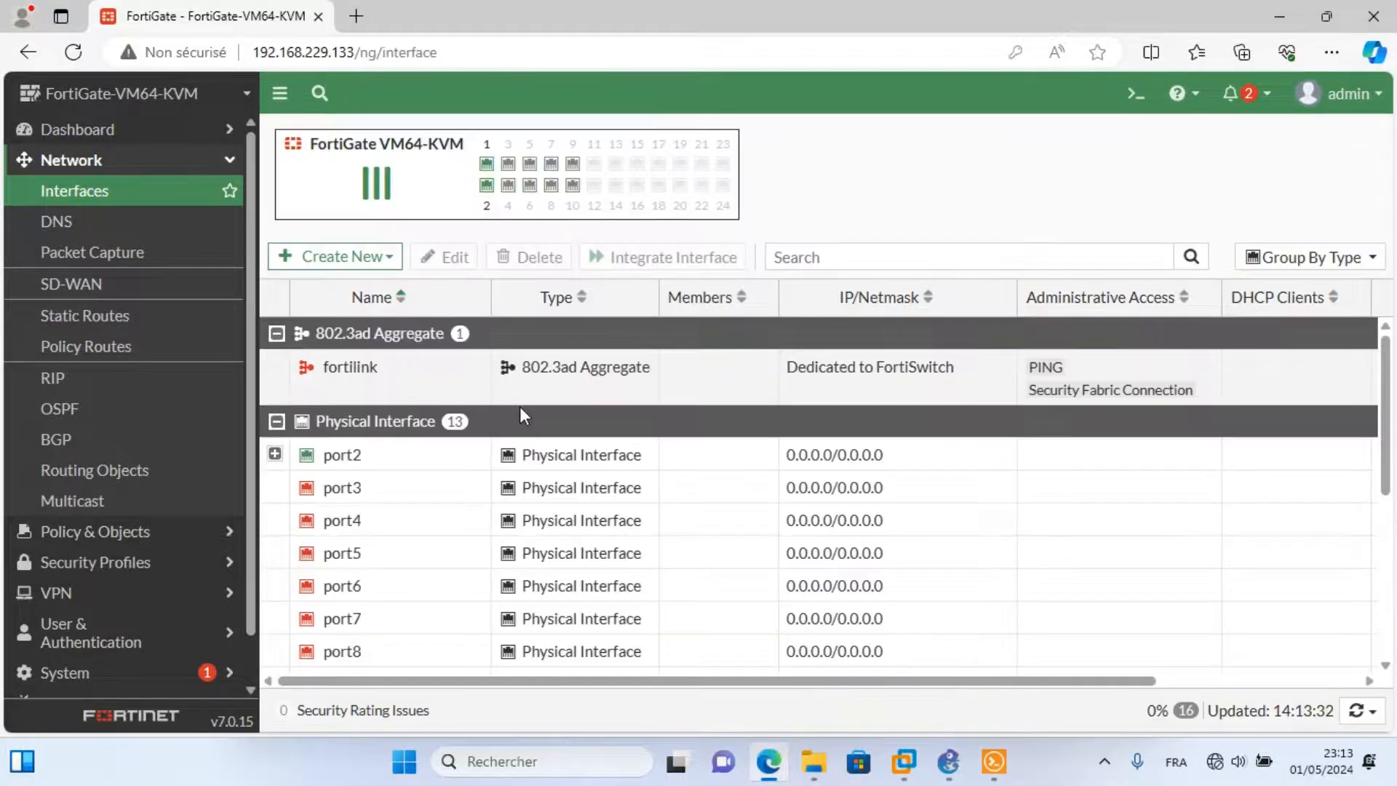
Rerun PC3's ping to 192.168.20.10, now successful, then enter 'ping 192.168.229.133'.
left_click(953, 769)
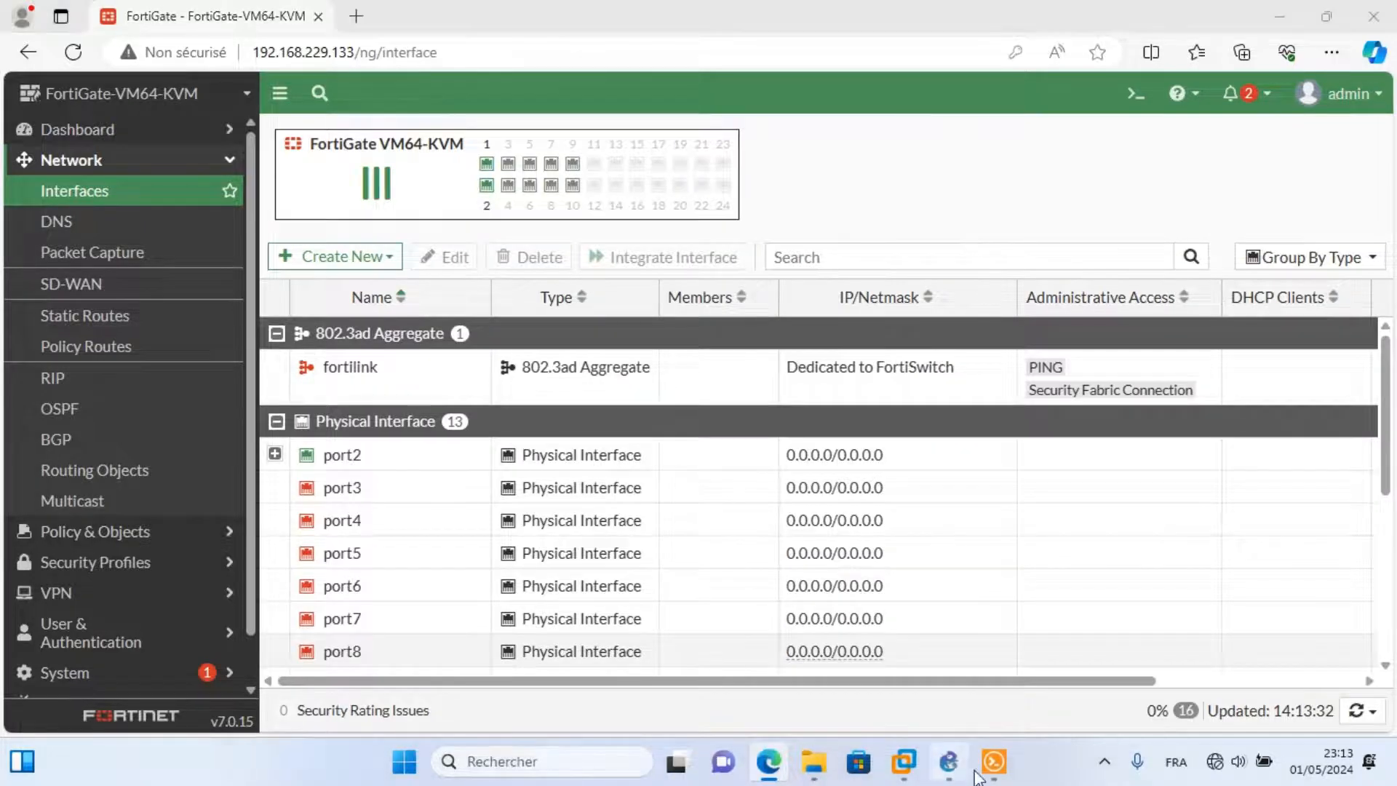
left_click(995, 767)
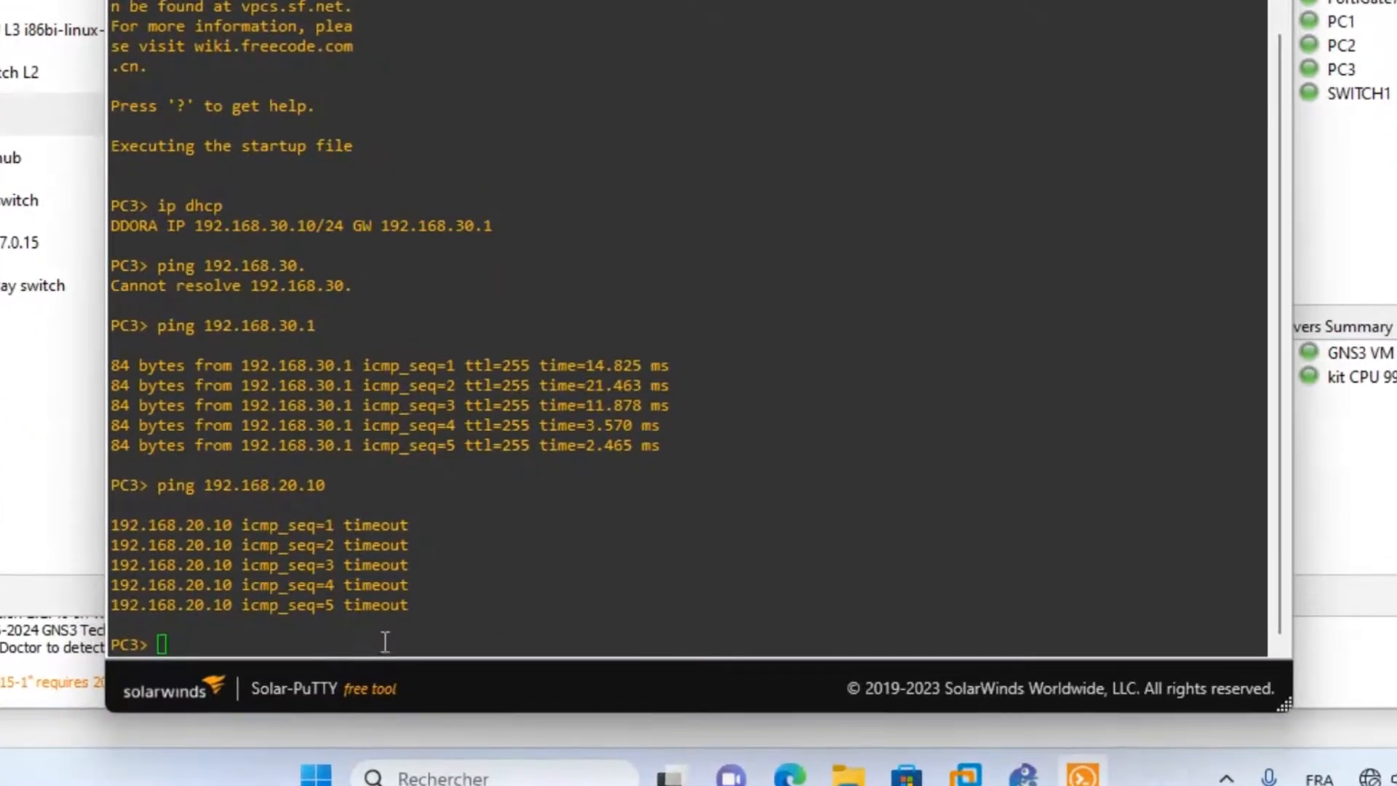
left_click(361, 645)
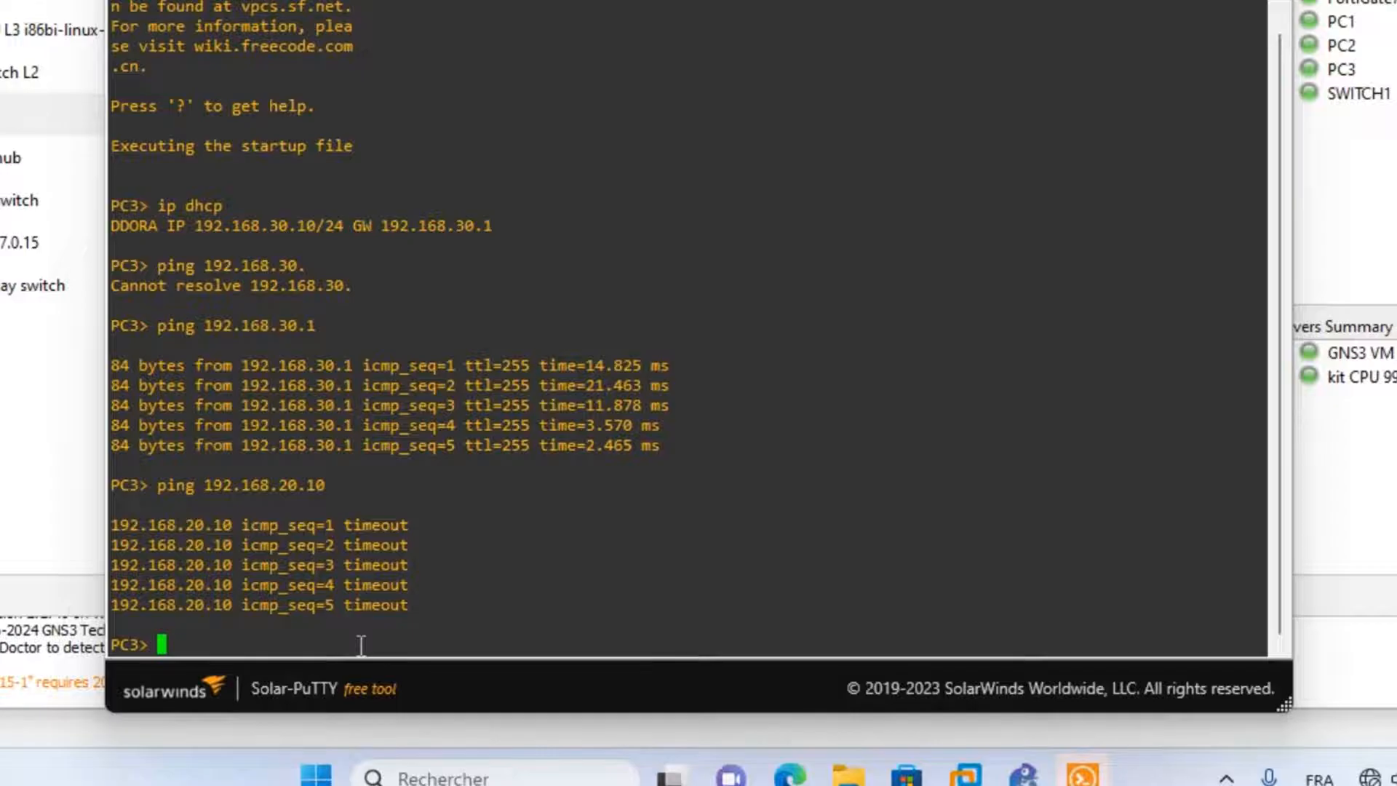
key("Up")
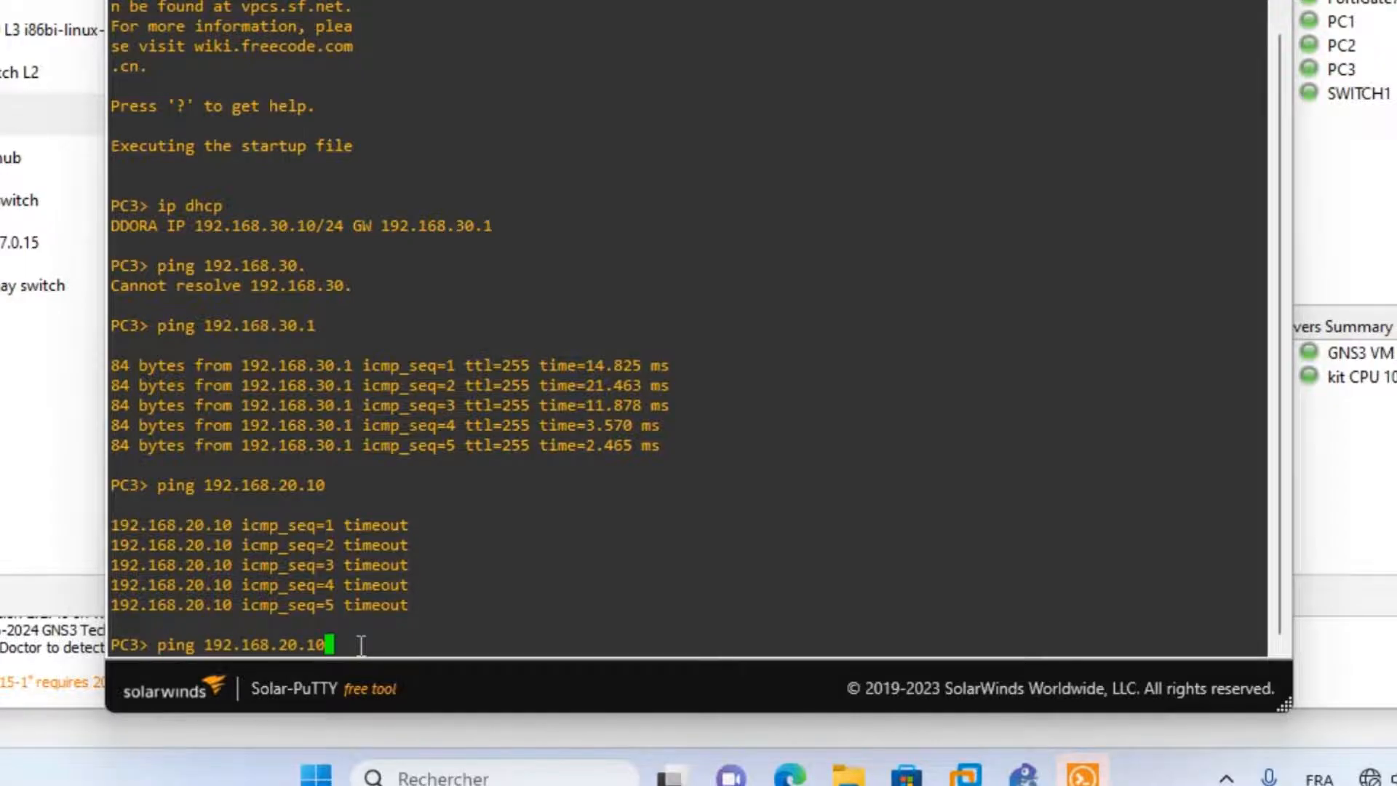
key("Return")
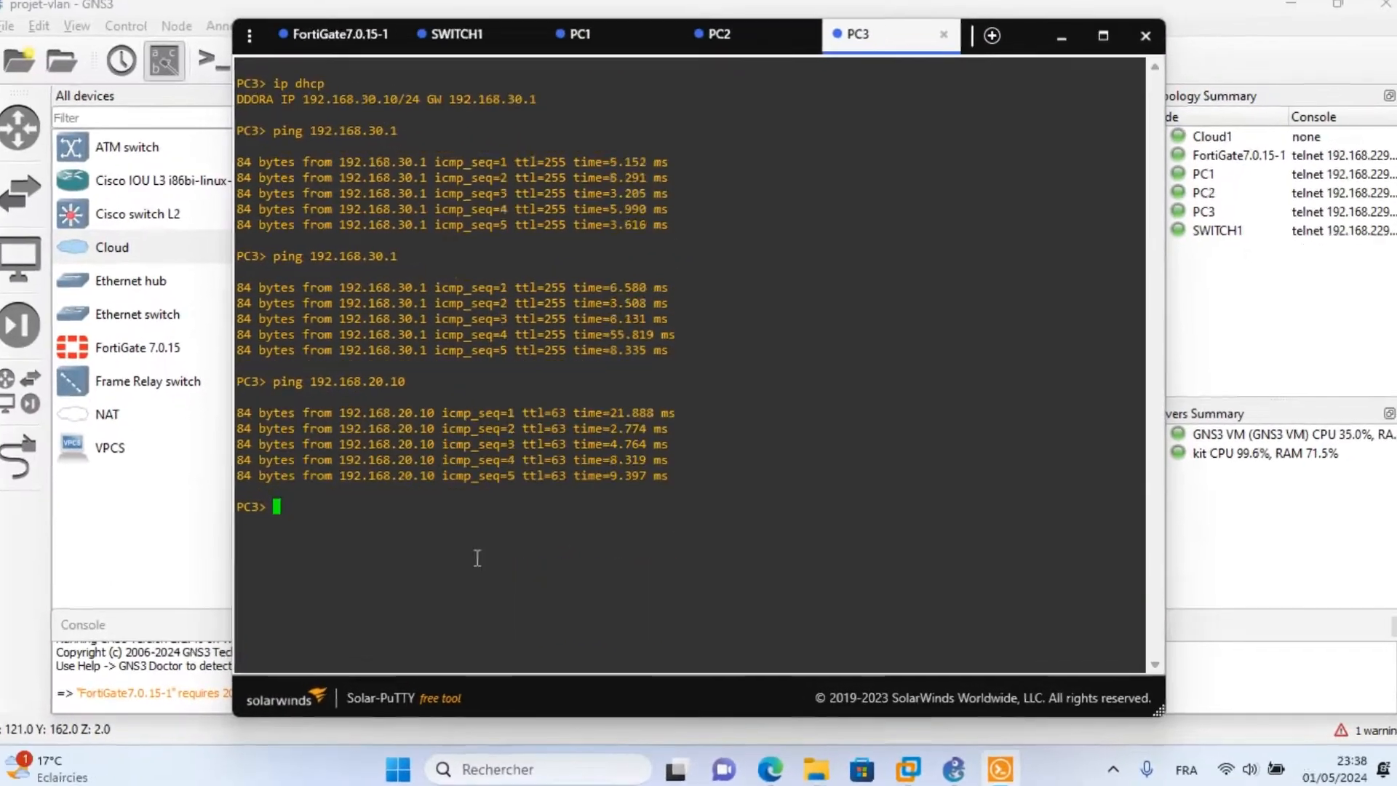
type("ping")
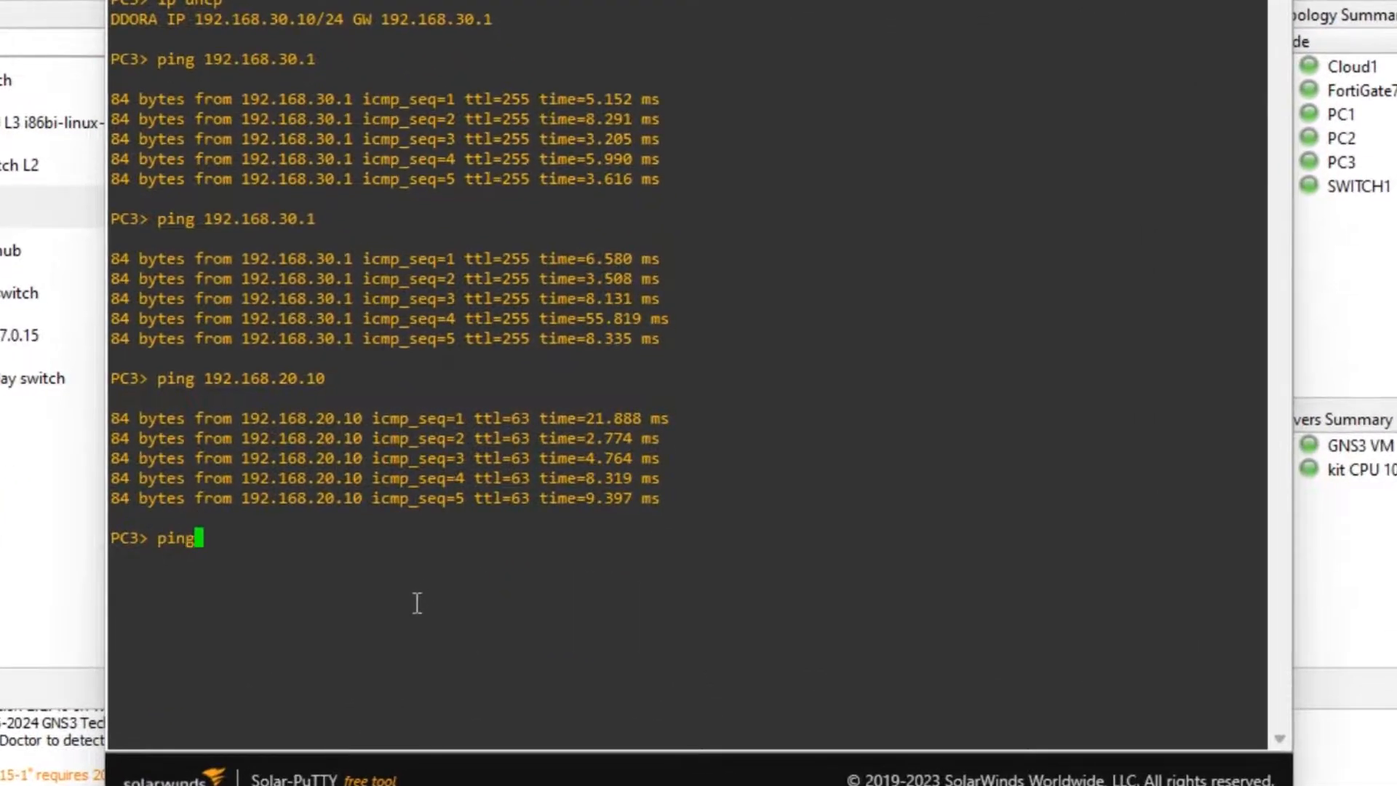
type(" 192.168.229.1")
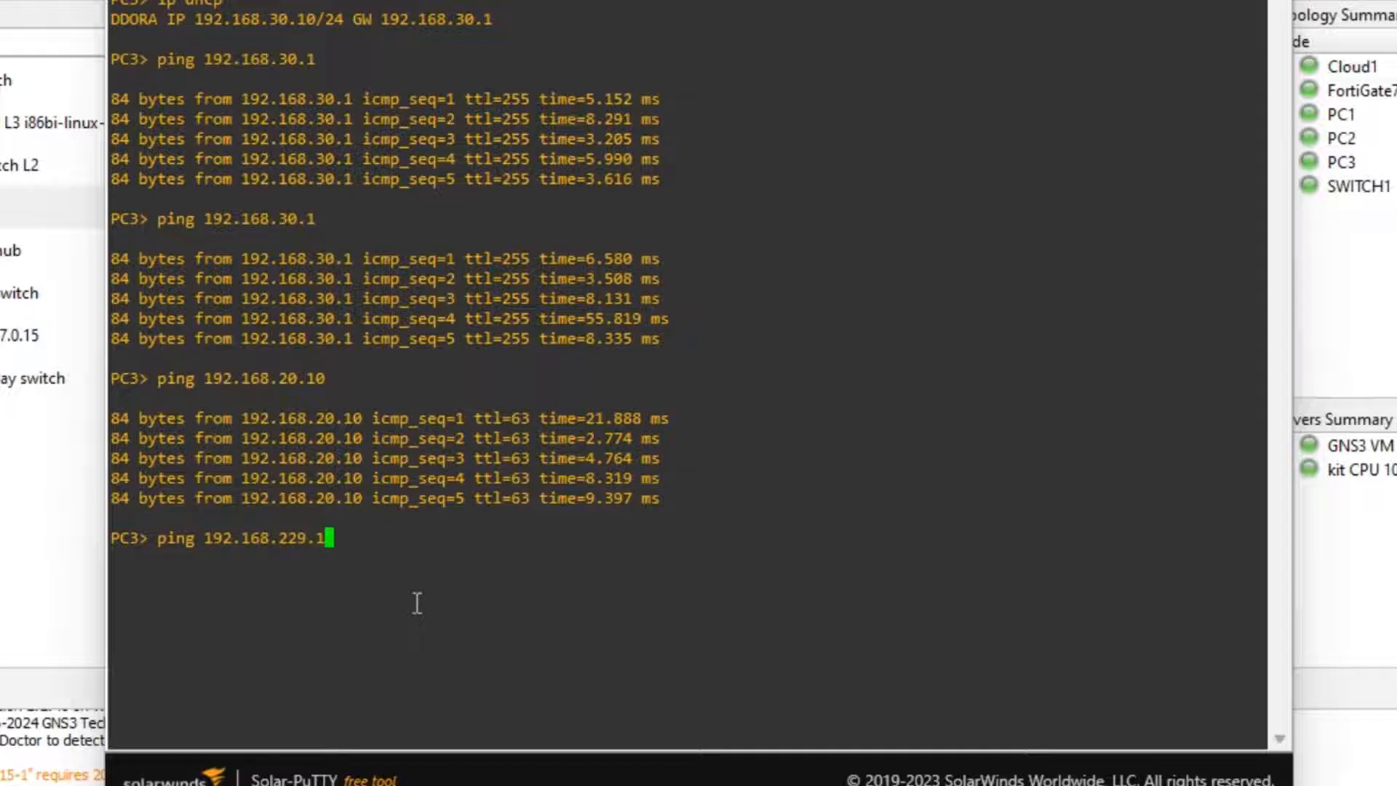
type("33")
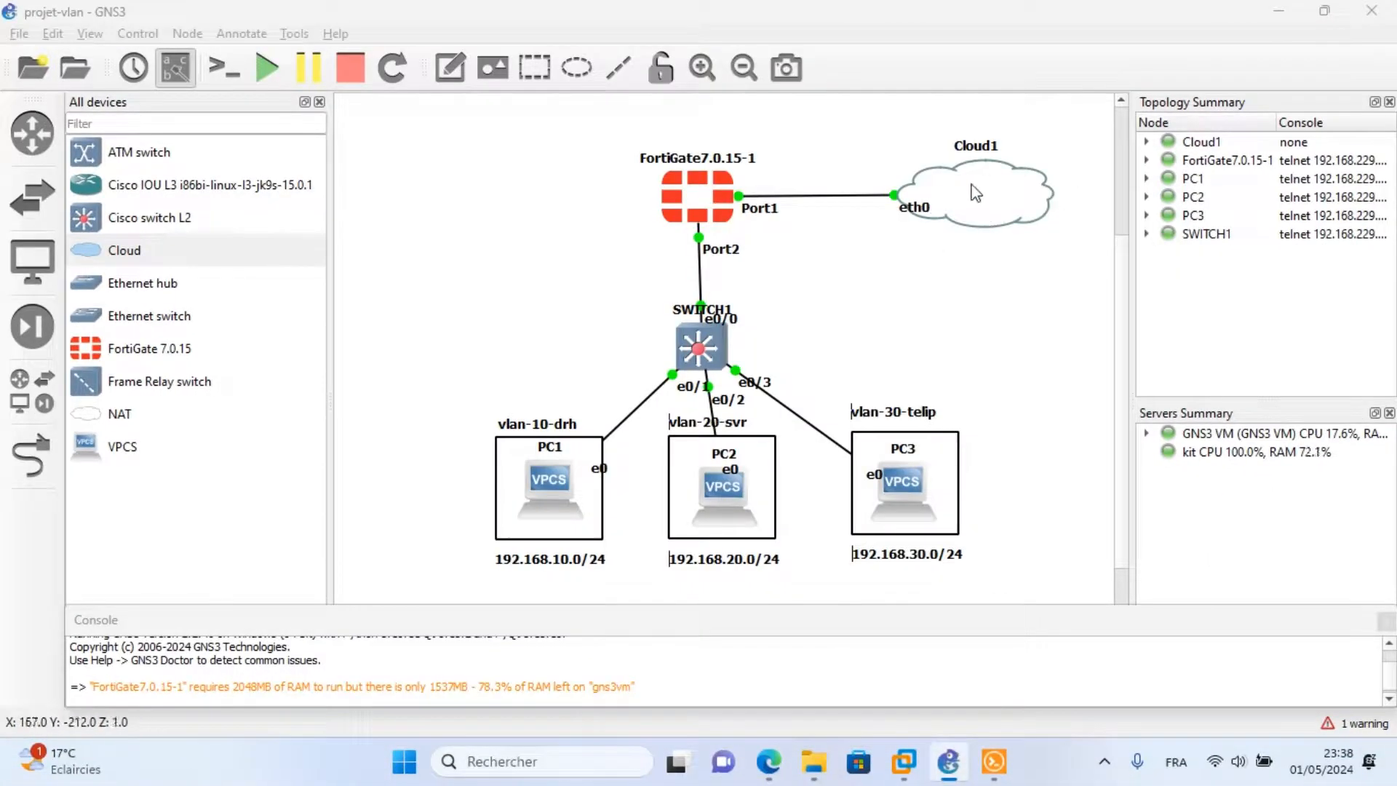
left_click(449, 67)
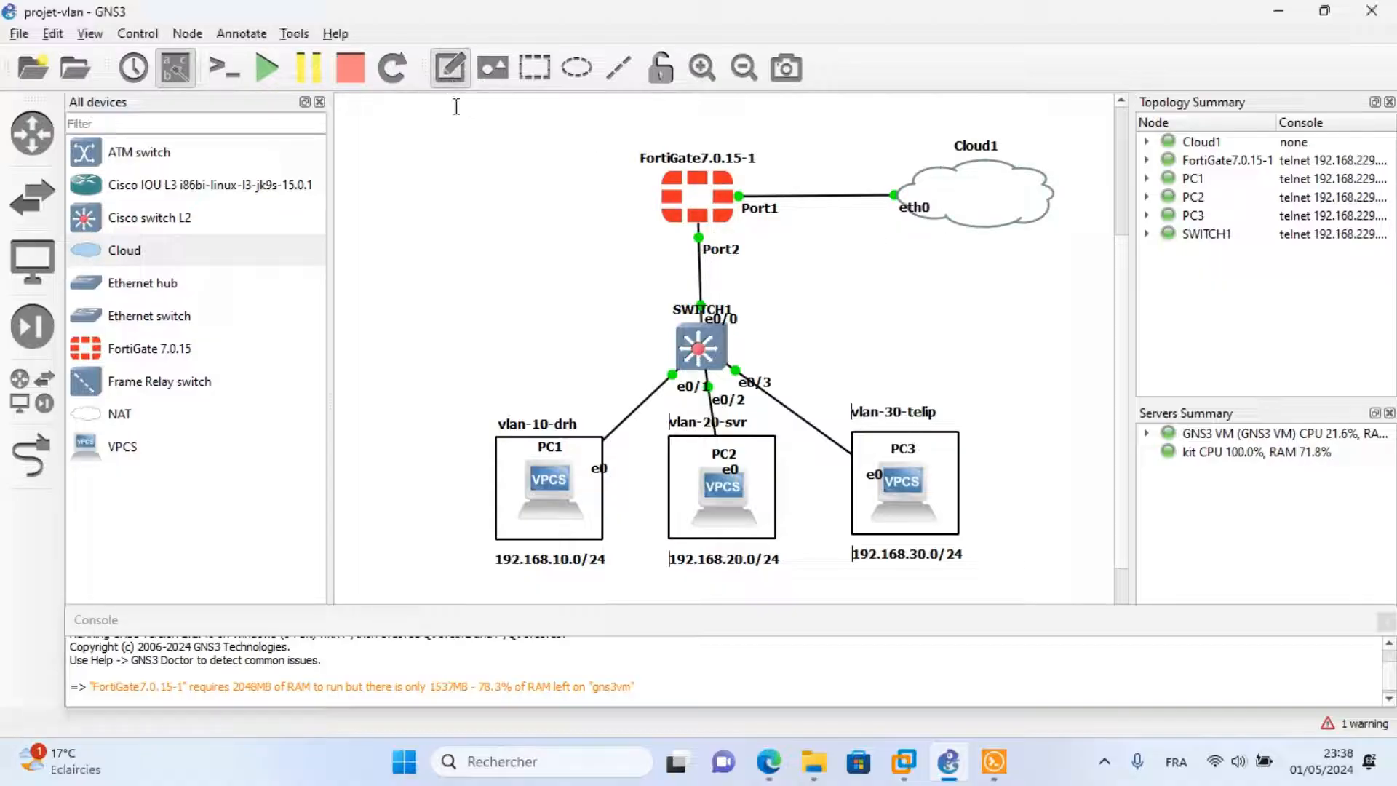
left_click(925, 234)
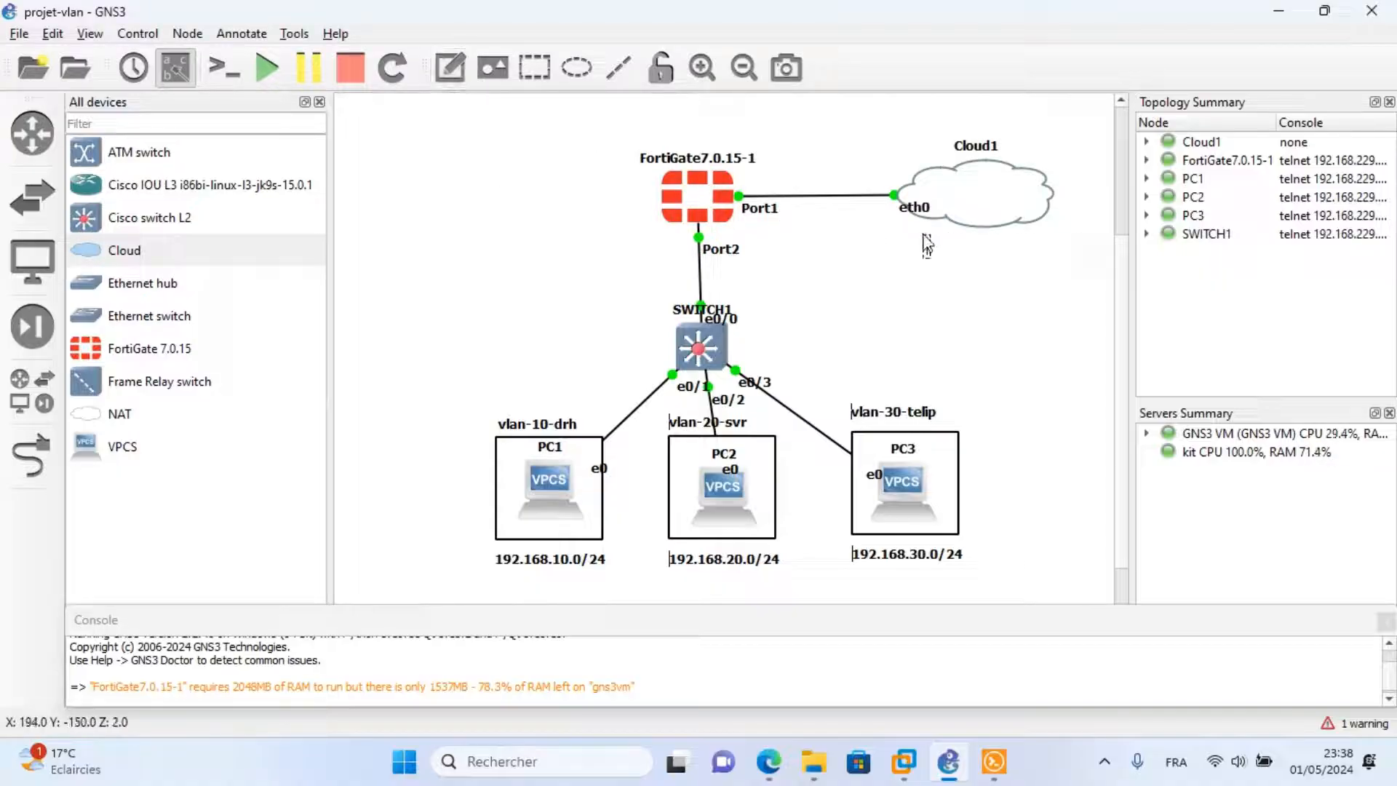
type("http://192.168.229.133")
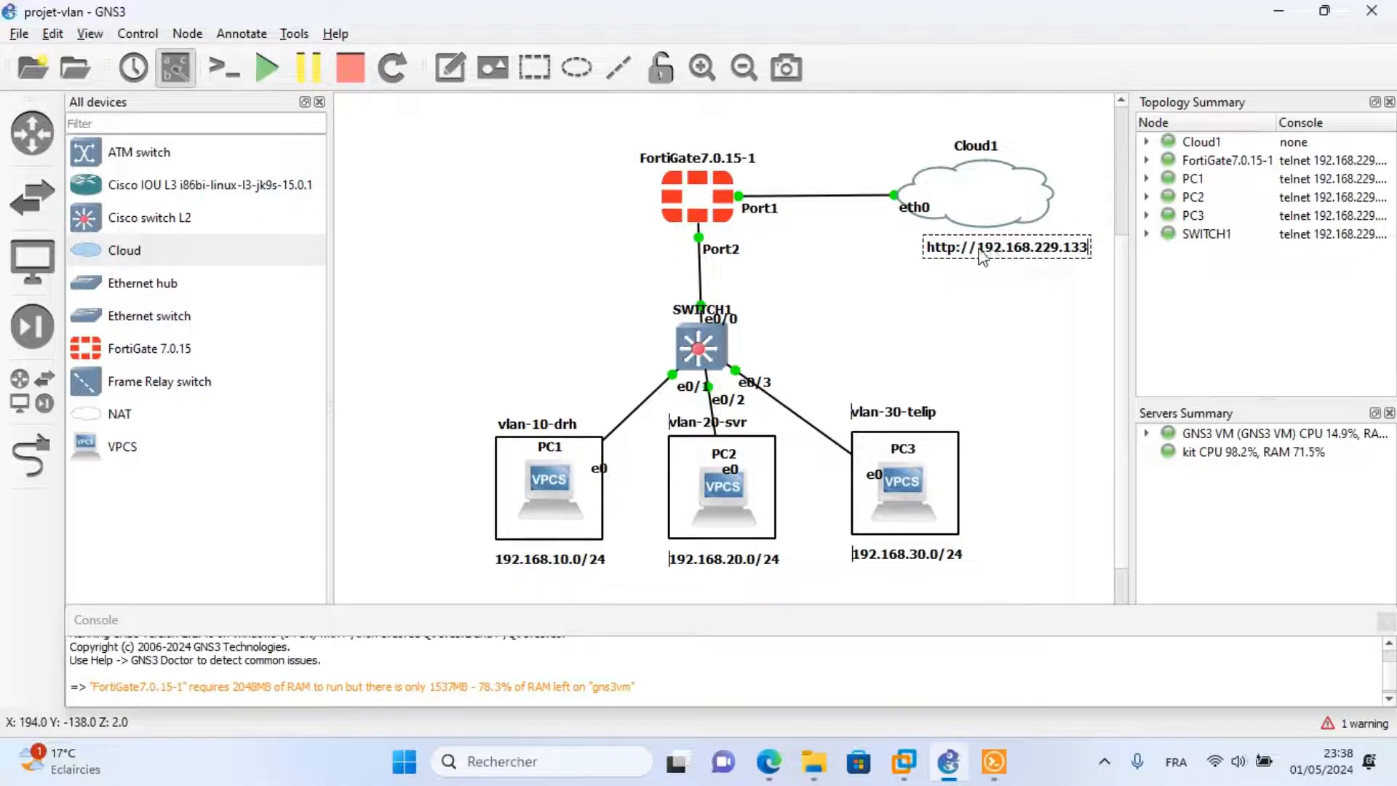
left_click_drag(980, 251, 911, 251)
key("BackSpace")
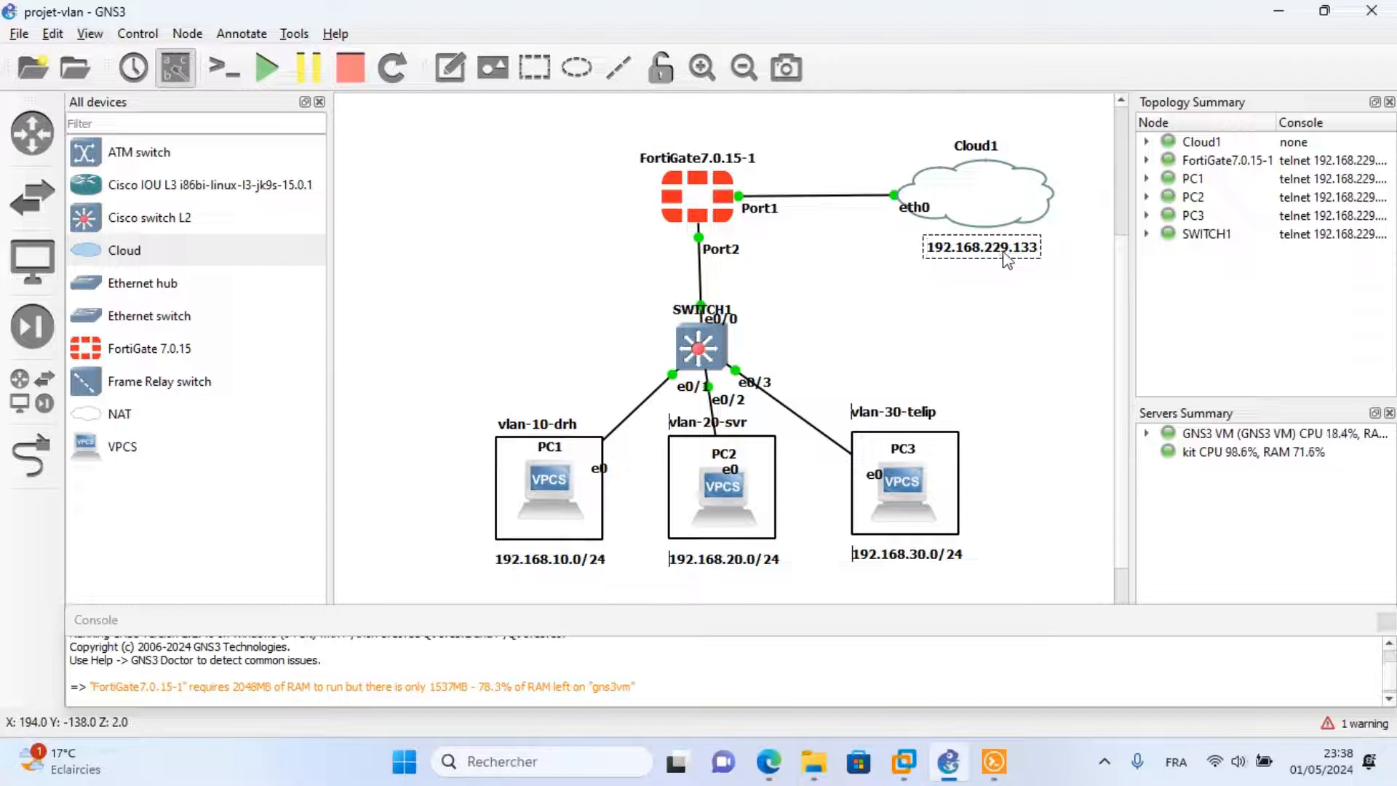
left_click_drag(995, 247, 989, 218)
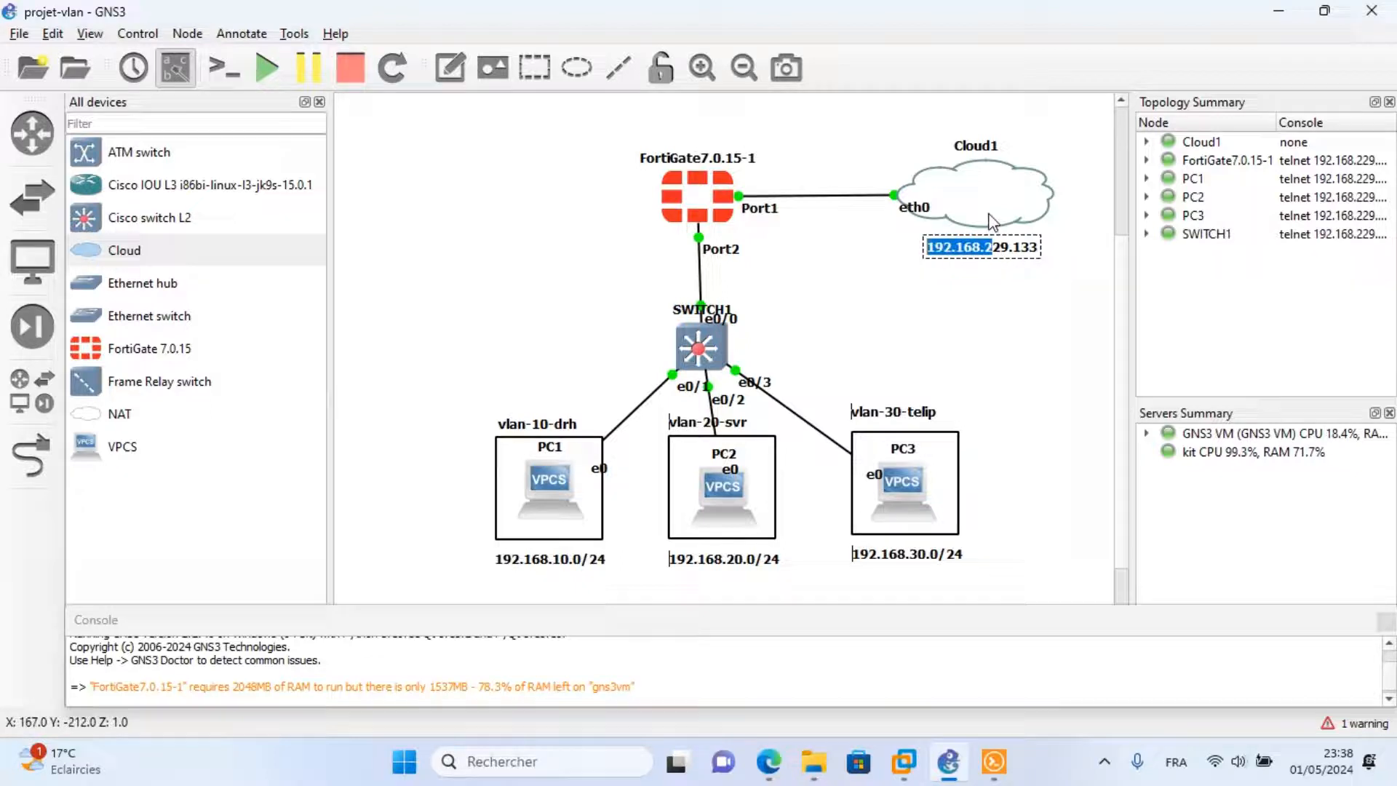
left_click(1017, 278)
left_click(1006, 254)
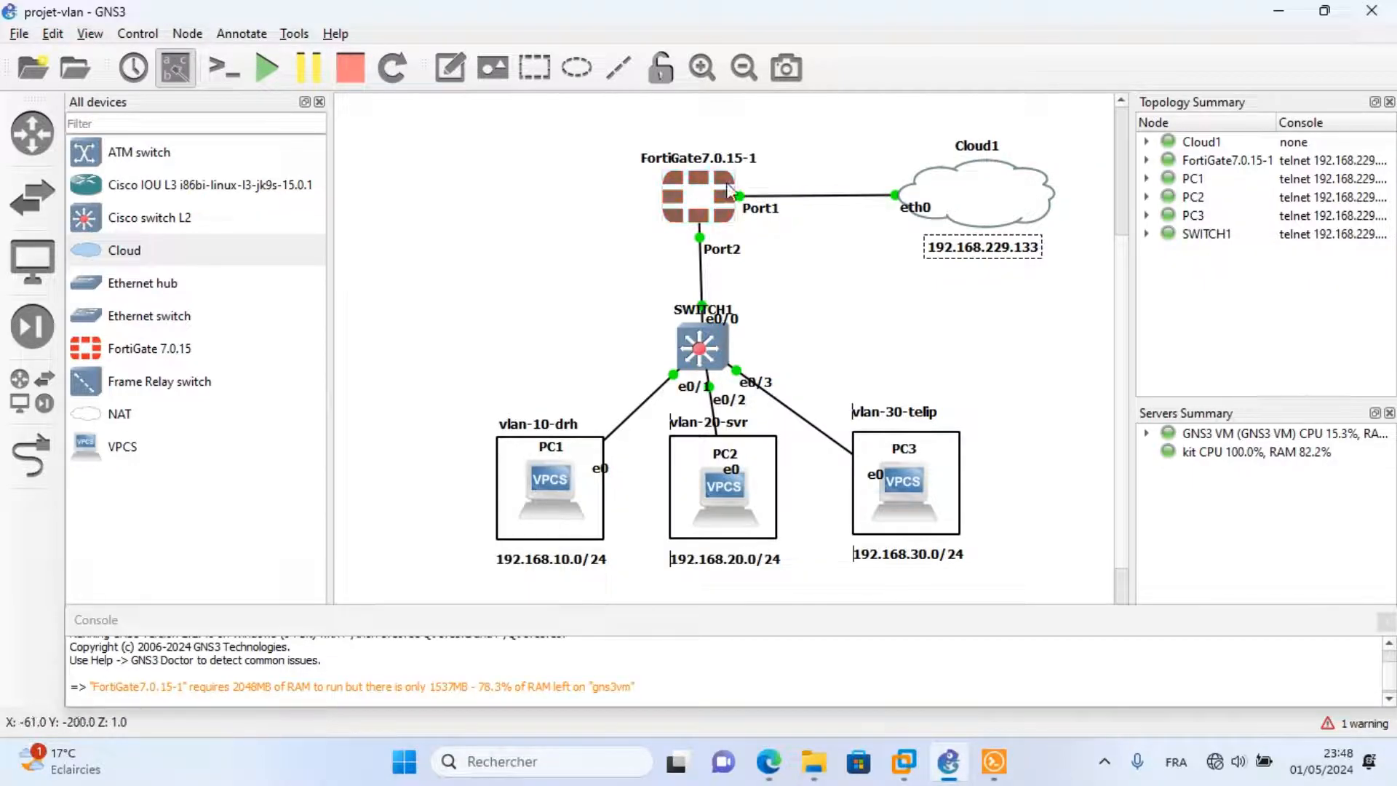
Confirm in the FortiGate console that port1 holds 192.168.229.133, and select it in the browser.
left_click(994, 762)
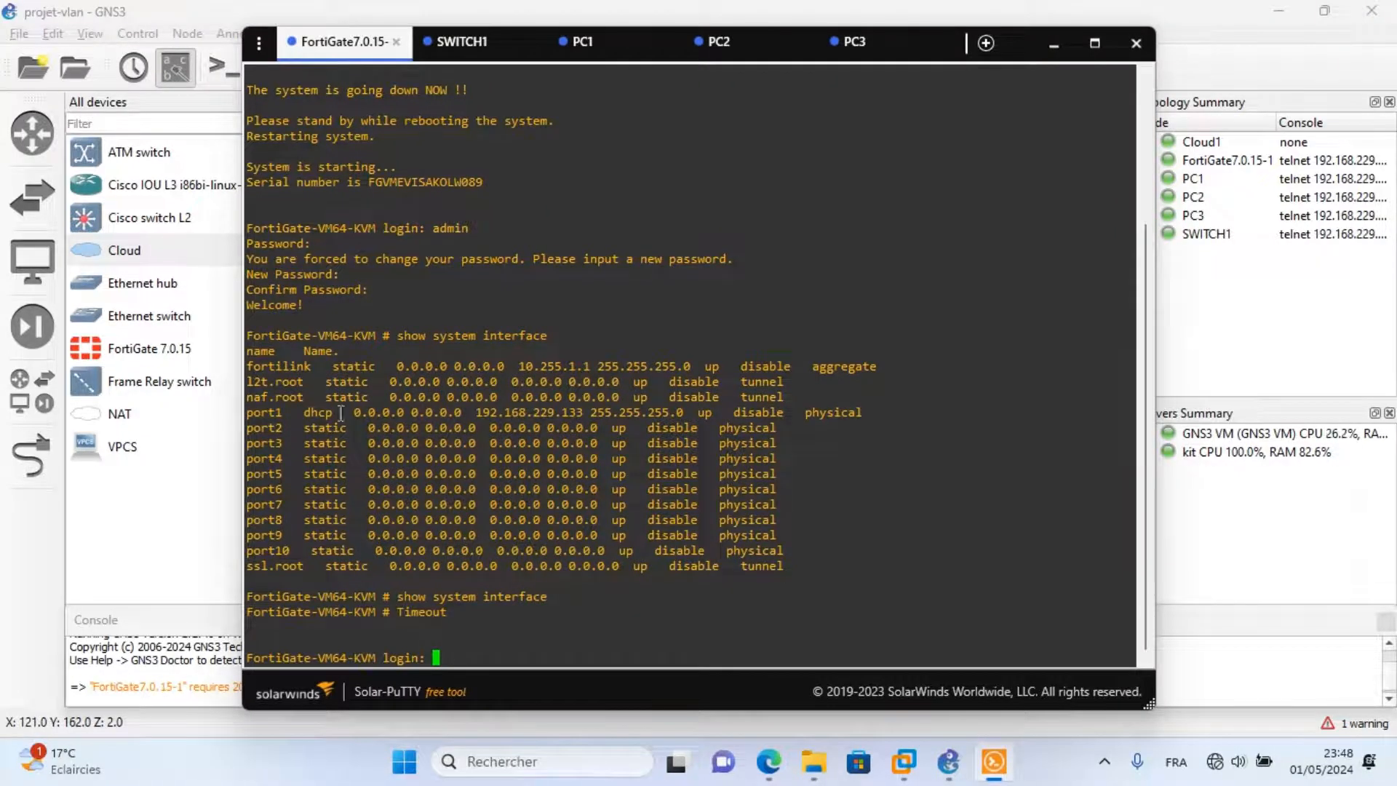
left_click_drag(249, 412, 302, 412)
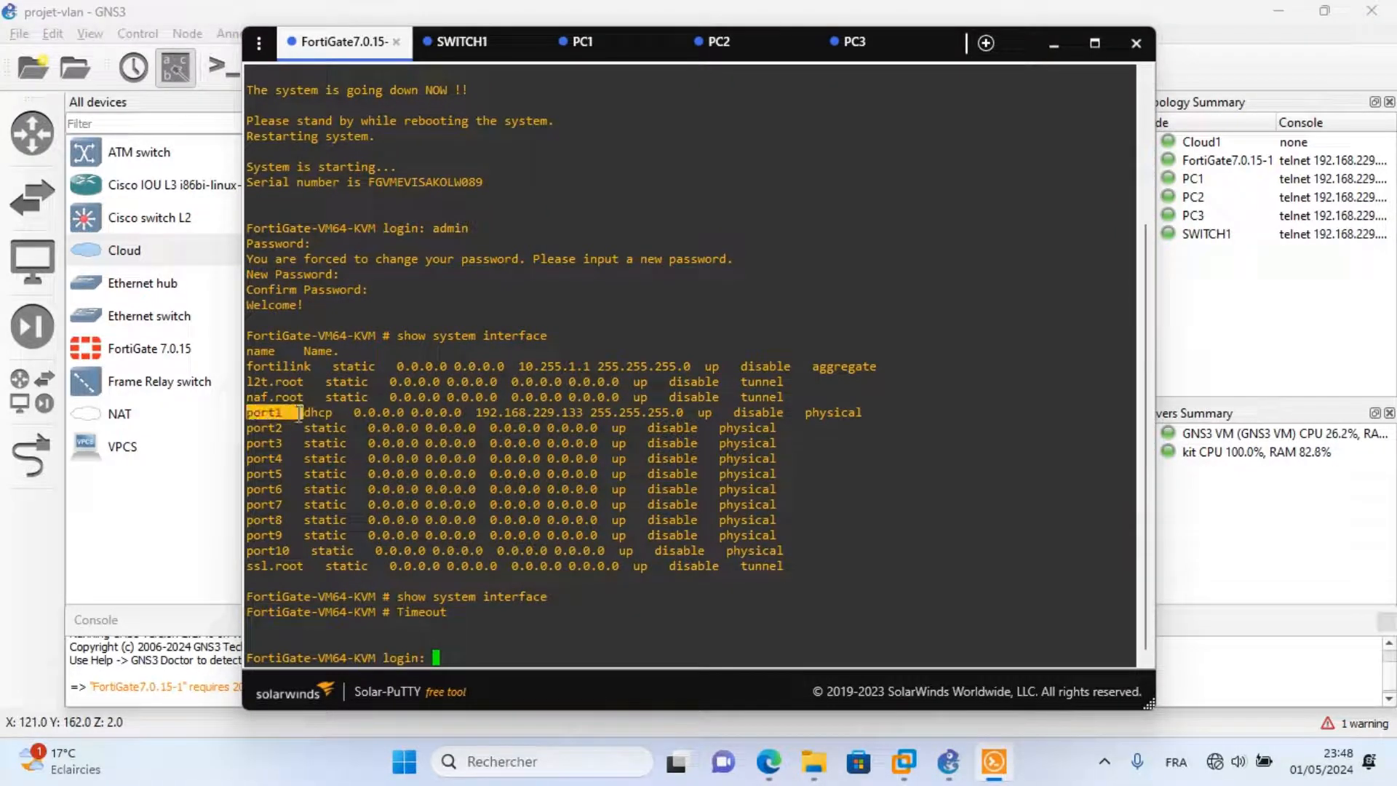
left_click_drag(469, 411, 582, 413)
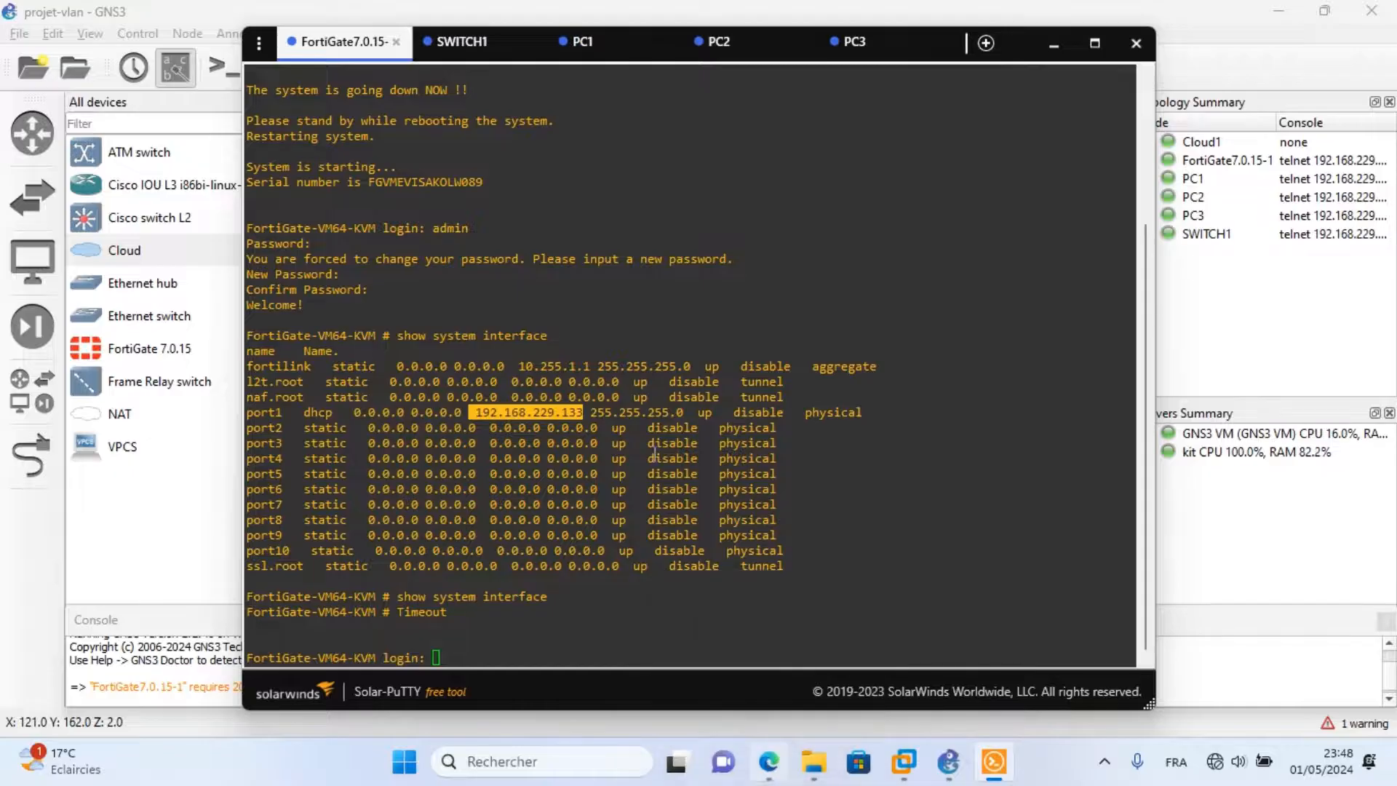
key("alt+Tab")
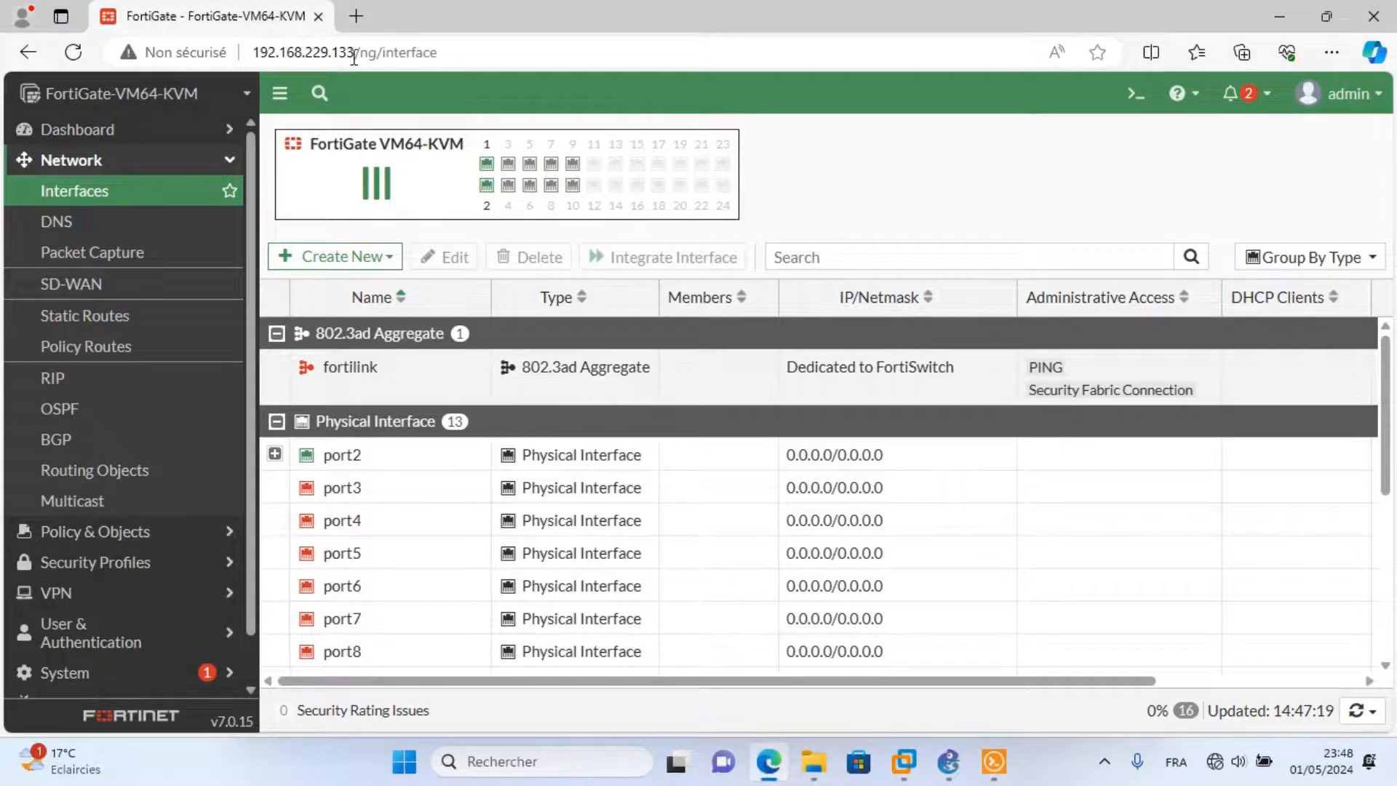
left_click_drag(354, 54, 256, 58)
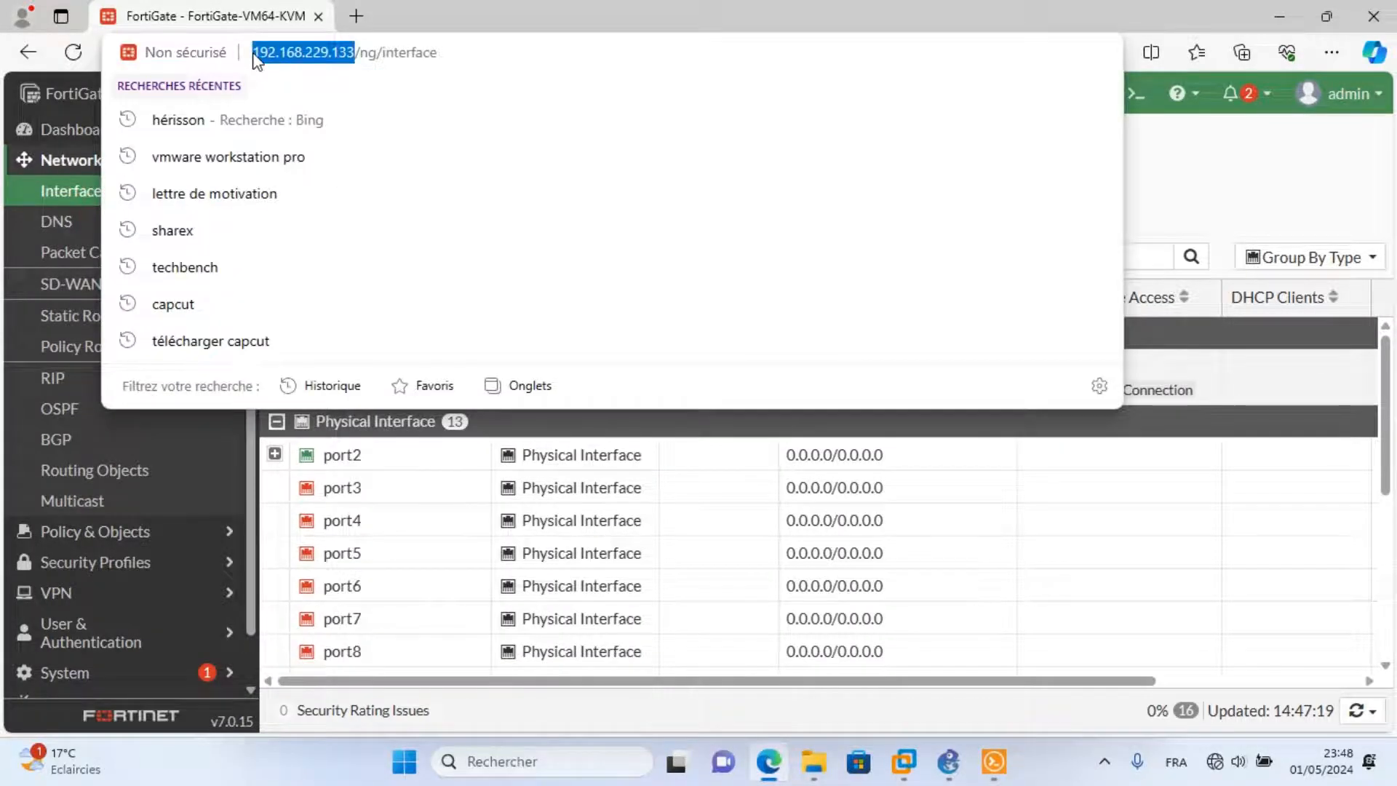
key("alt+Tab")
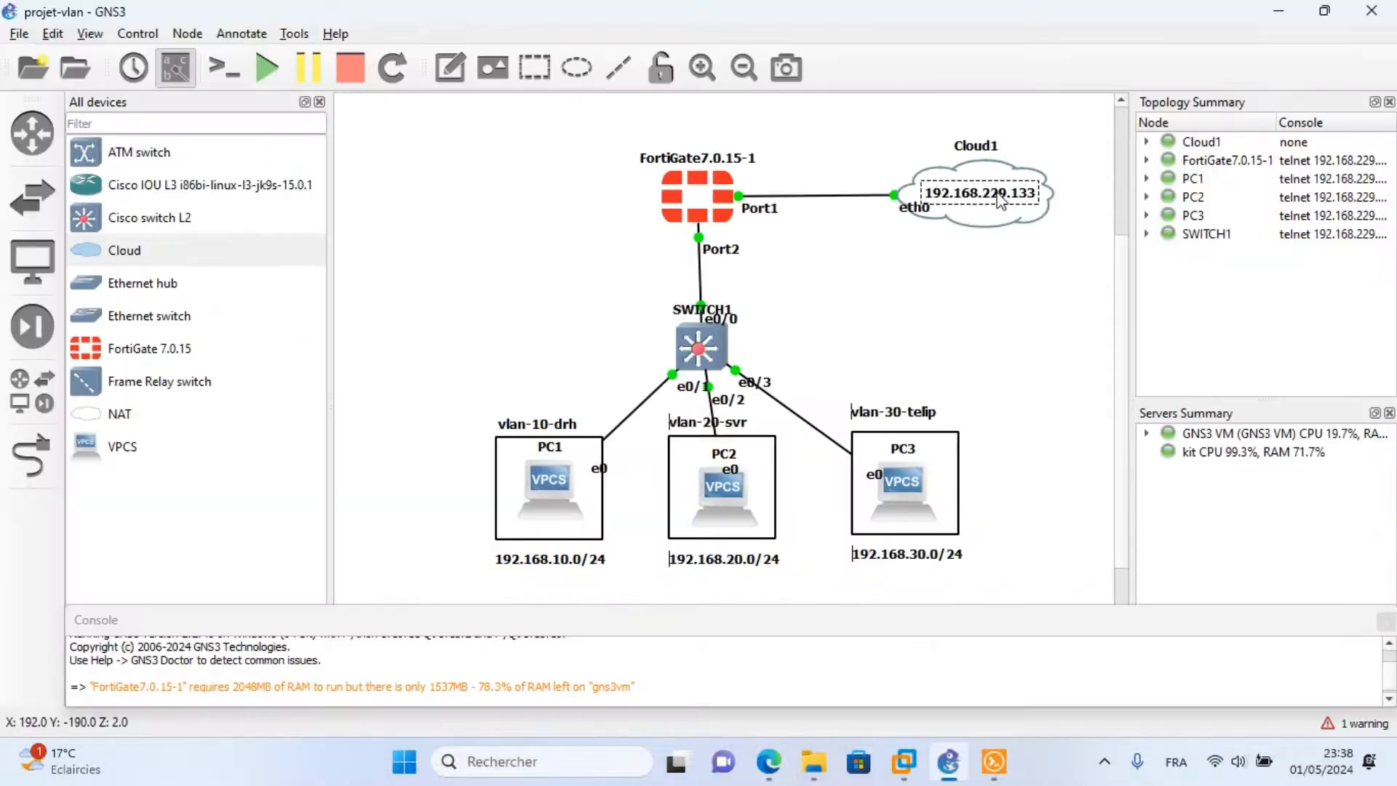
Run ping 192.168.229.133 from PC3, which times out, then return to the FortiGate GUI.
left_click(993, 761)
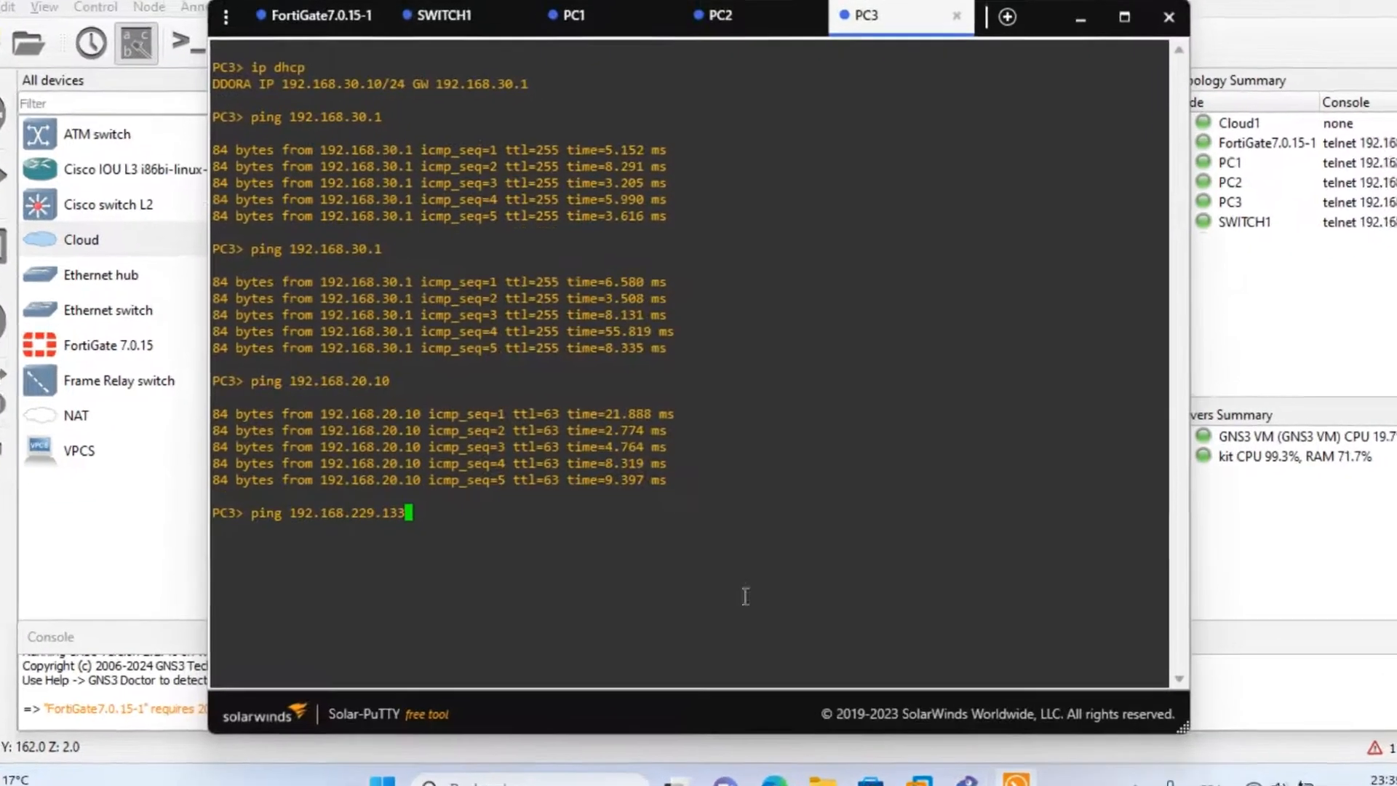
key("Return")
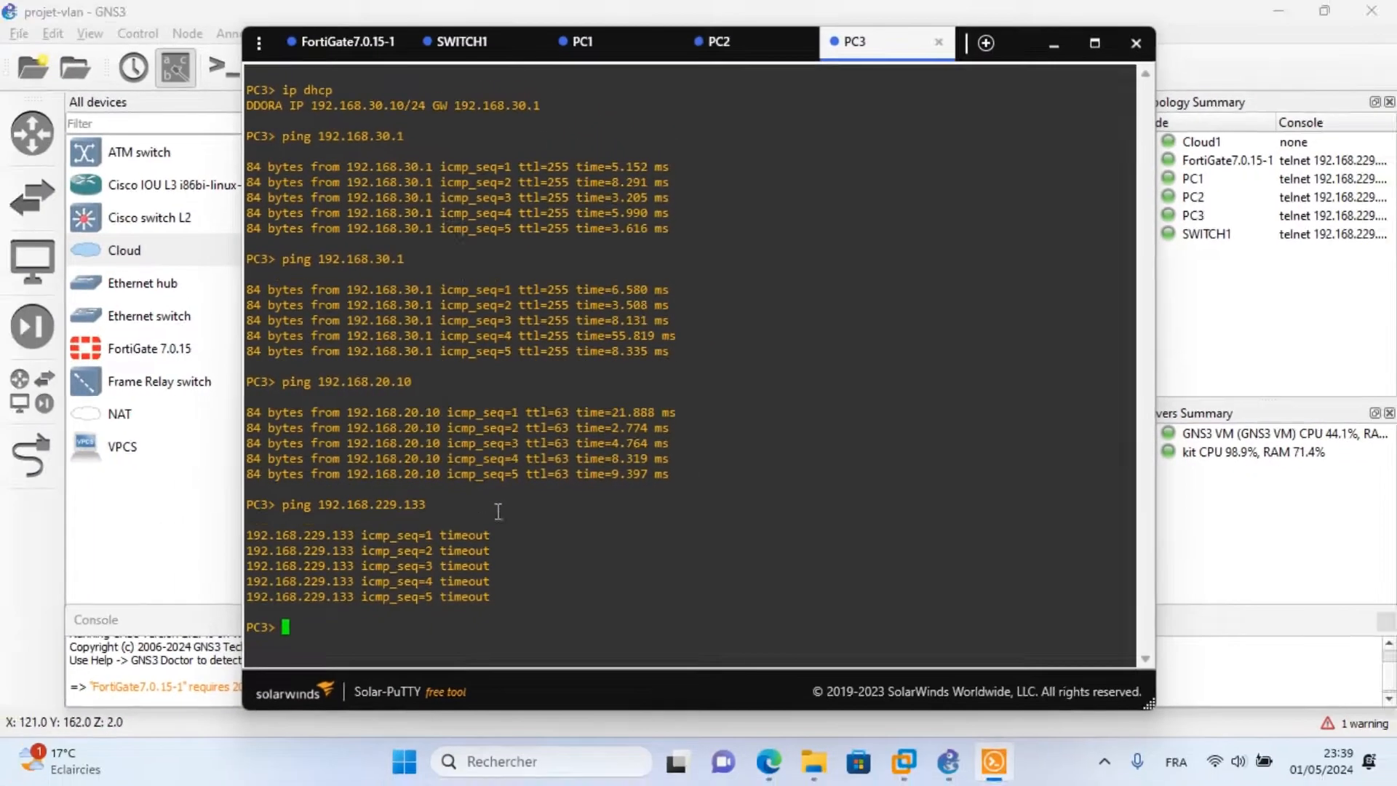
left_click(771, 762)
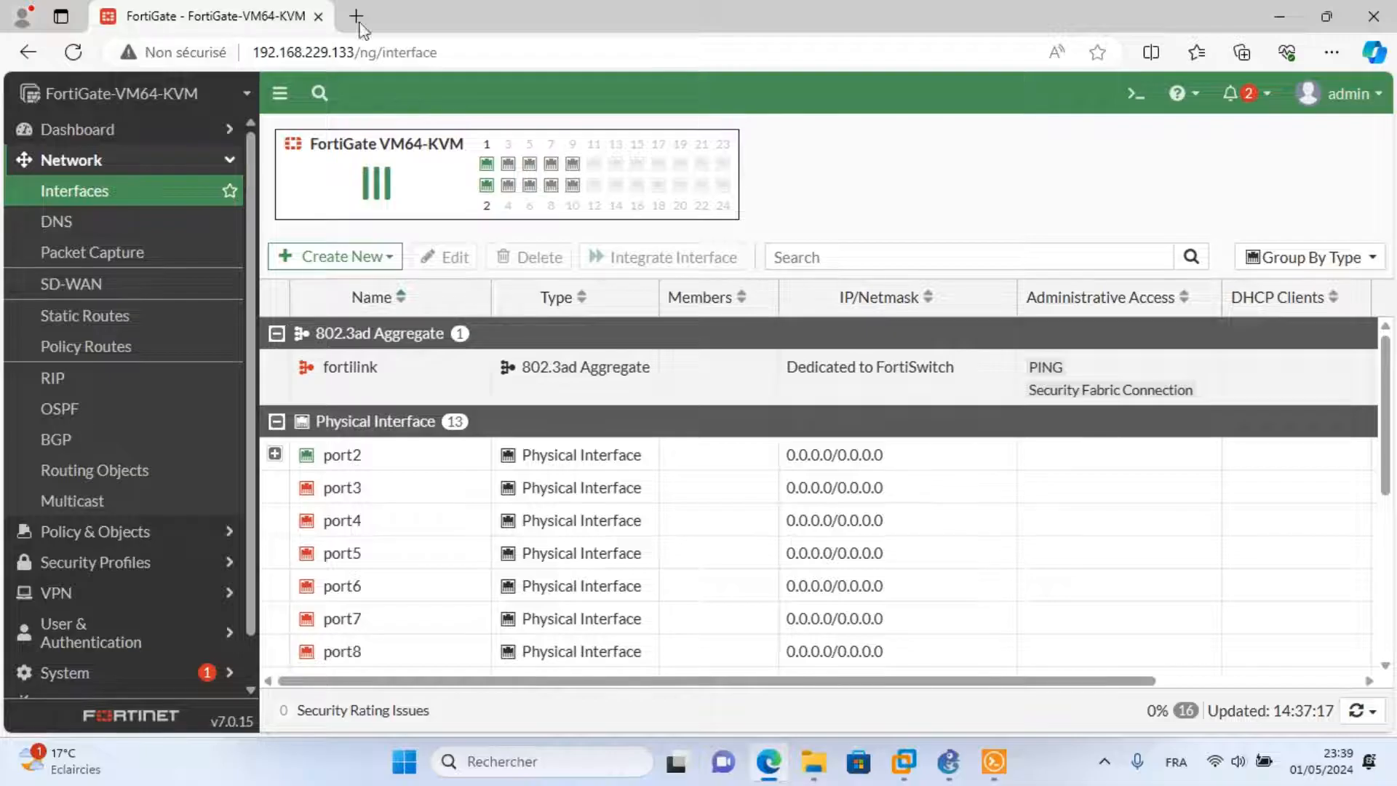
Create a new firewall policy named 'accès à l'internet' under Policy & Objects.
left_click(122, 532)
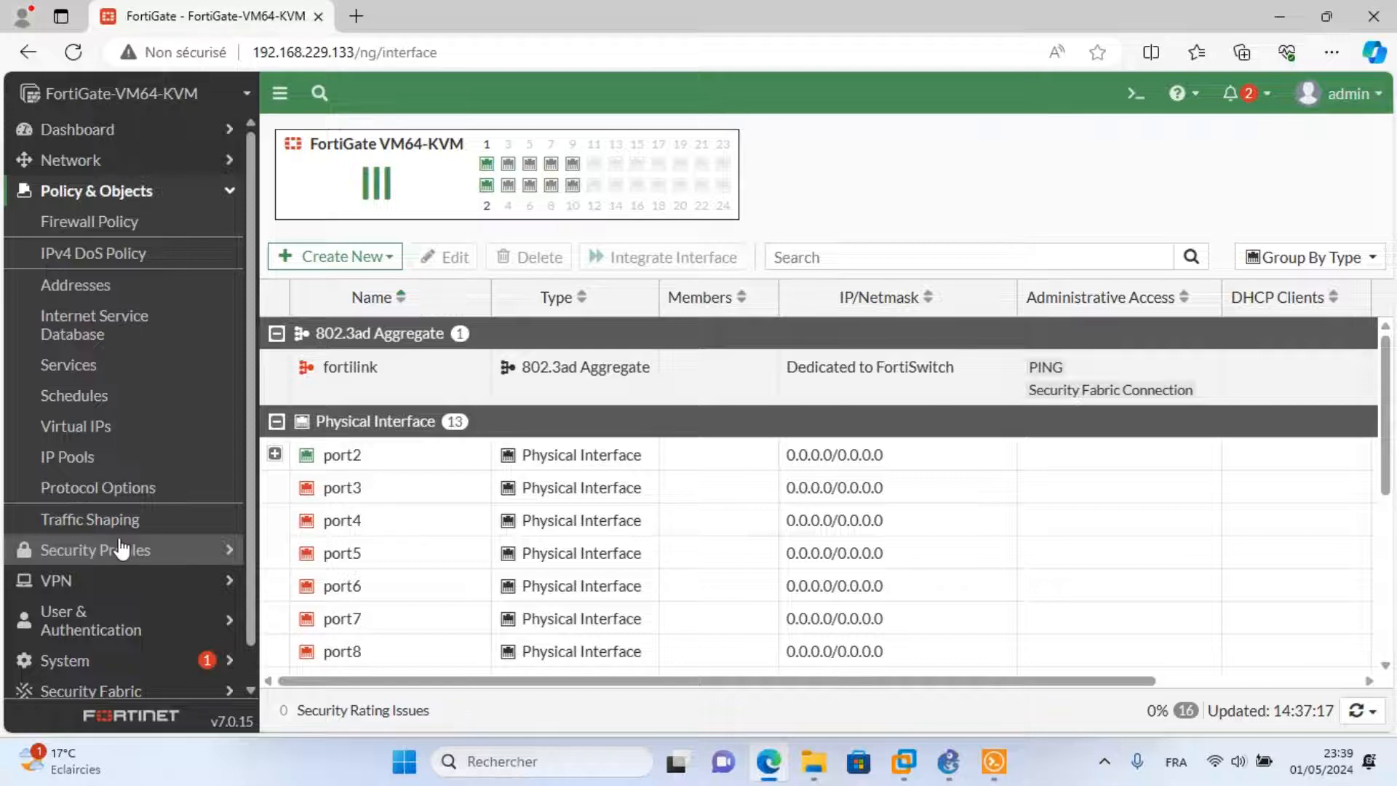
left_click(126, 227)
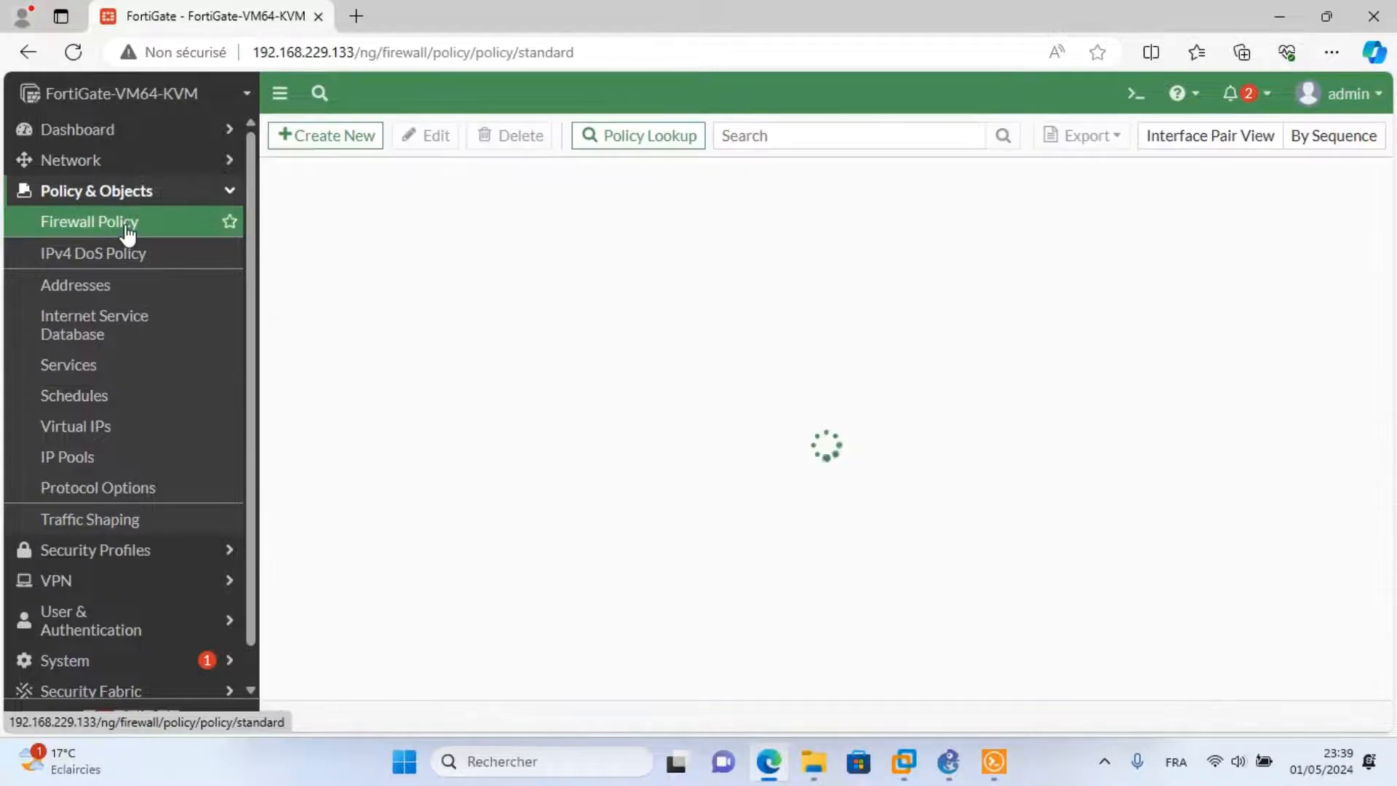
left_click(332, 142)
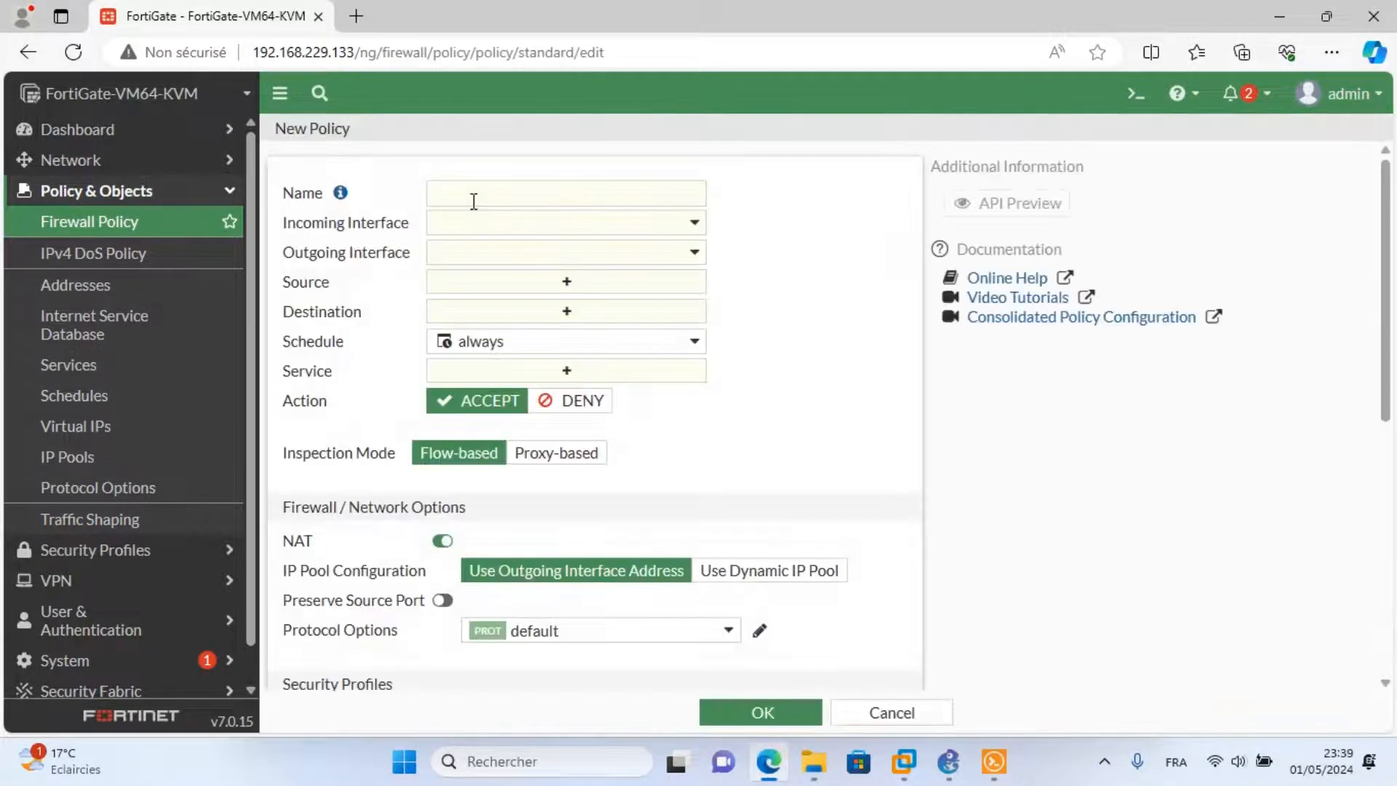
left_click(466, 196)
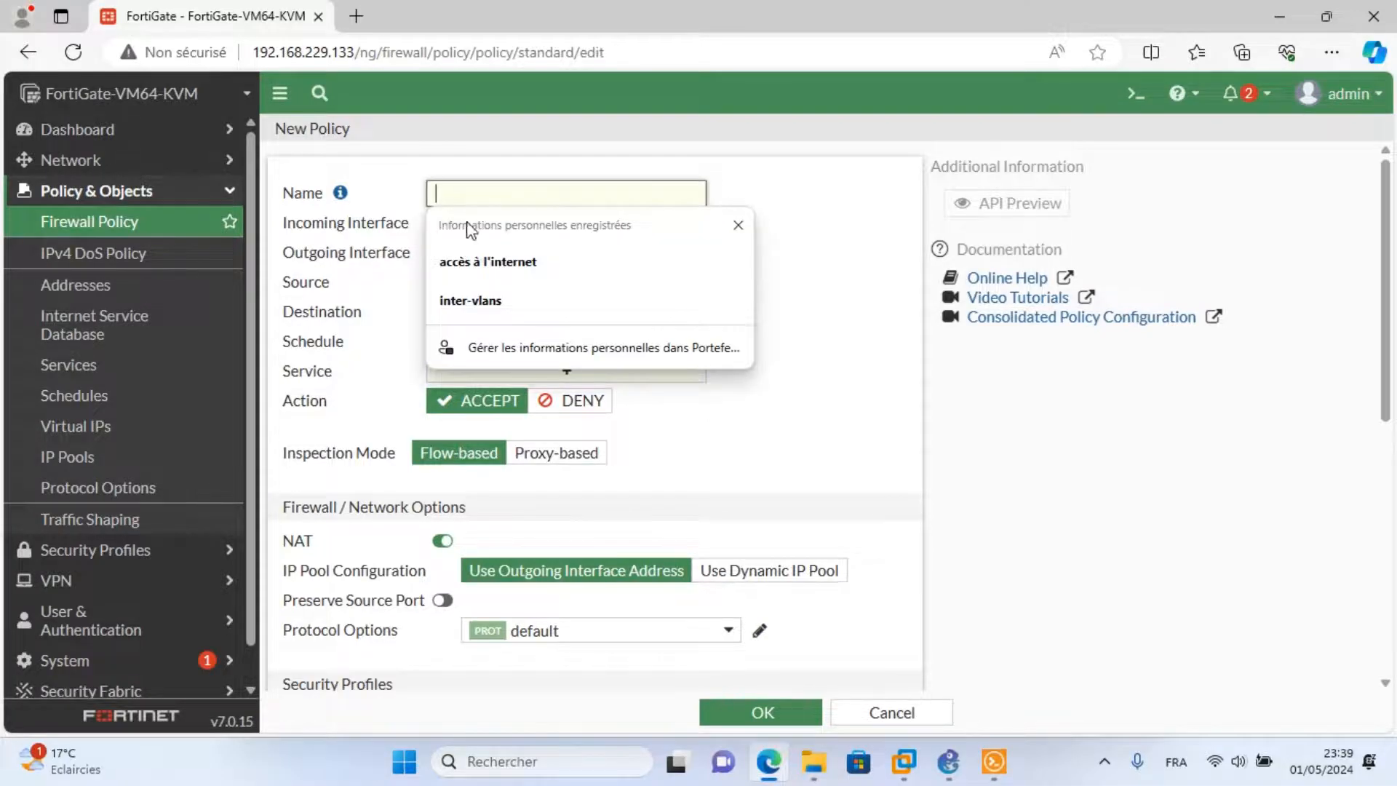
left_click(481, 262)
left_click_drag(567, 197, 430, 194)
left_click(741, 212)
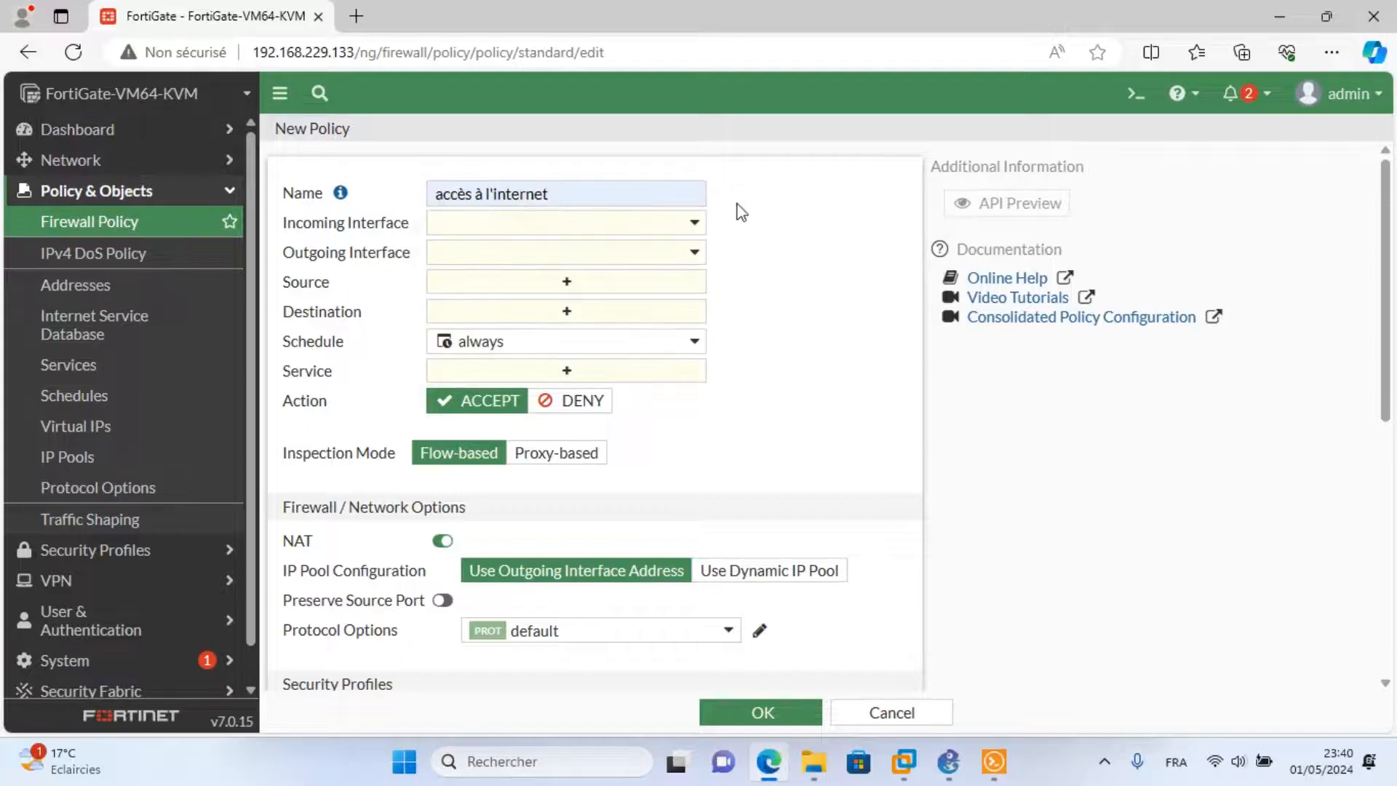
Set the policy's incoming interface to inter-vlans and outgoing interface to wan (port1).
left_click(517, 231)
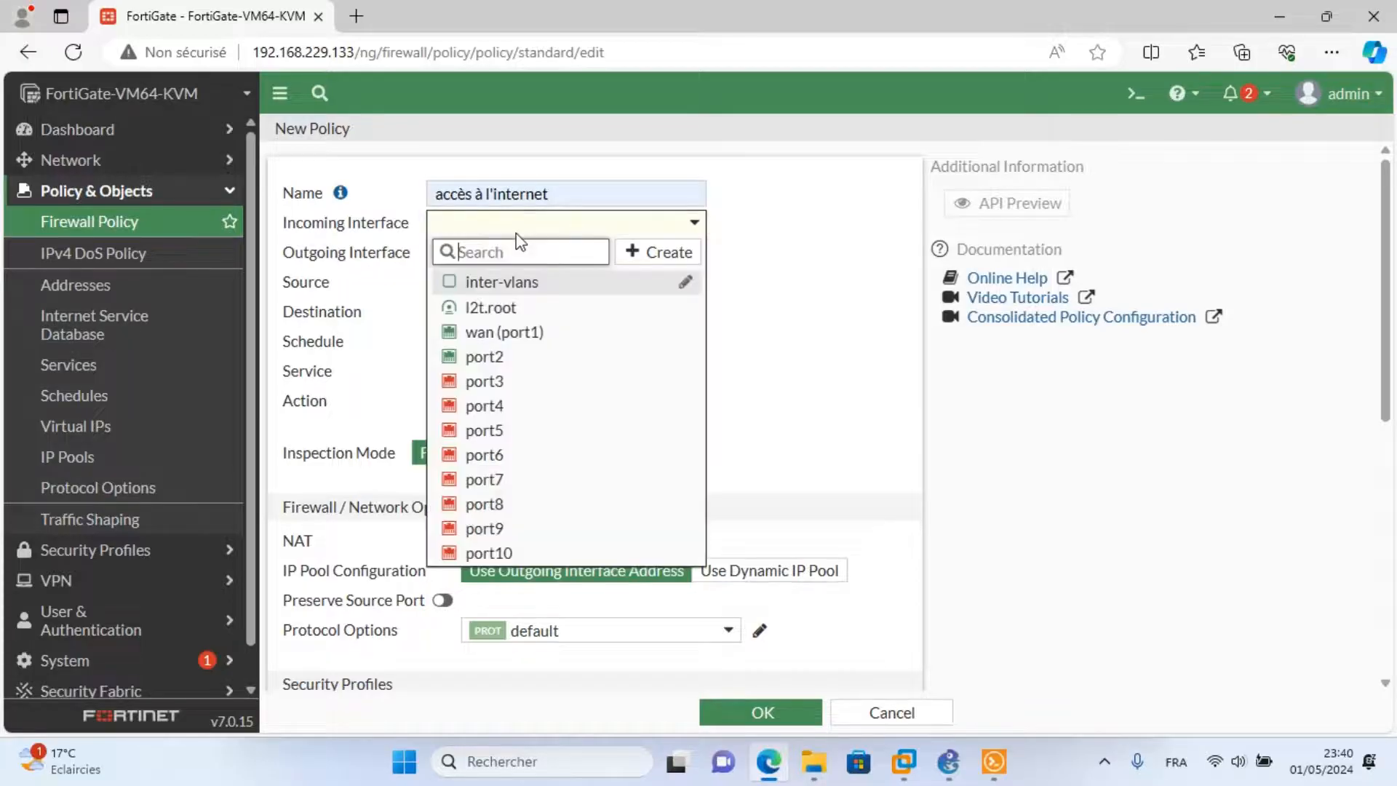
left_click(509, 282)
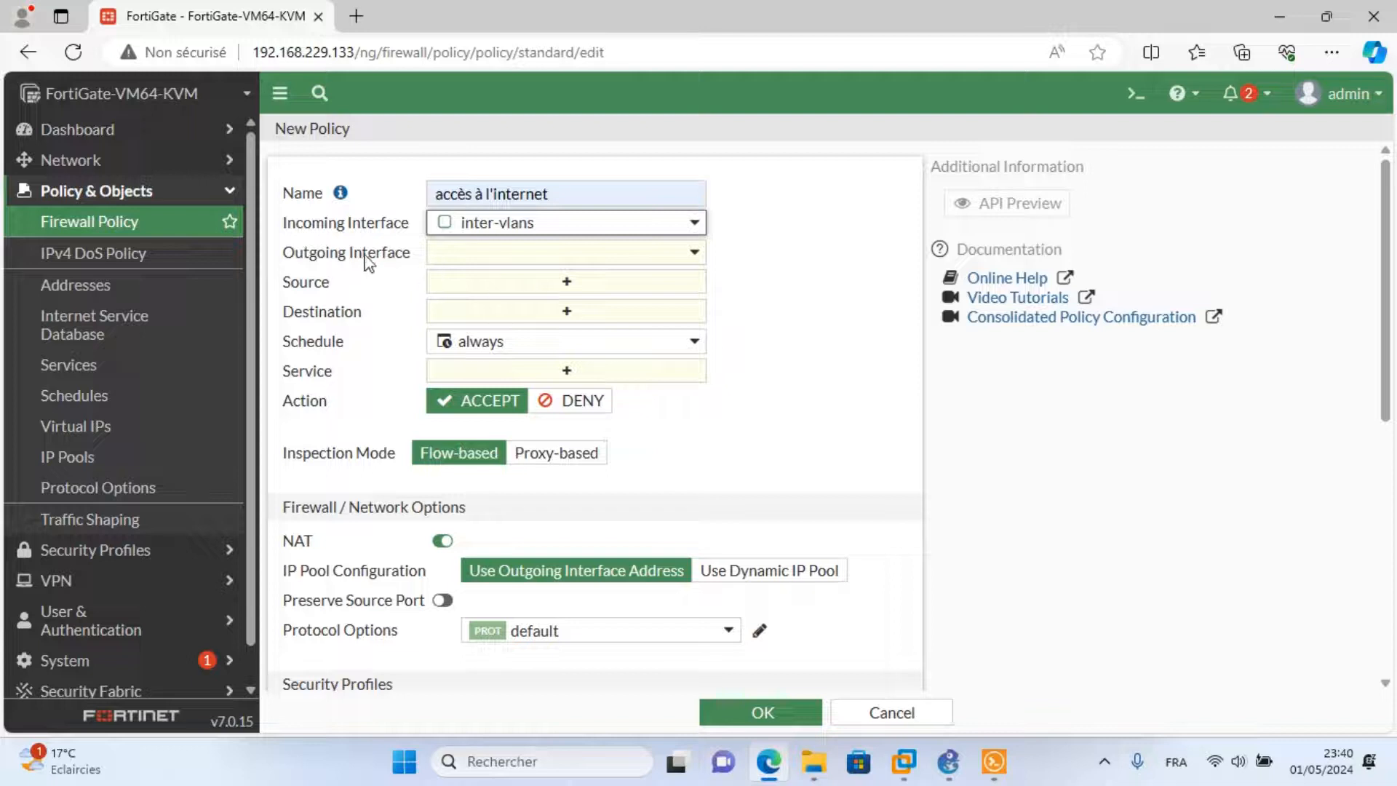
left_click(513, 255)
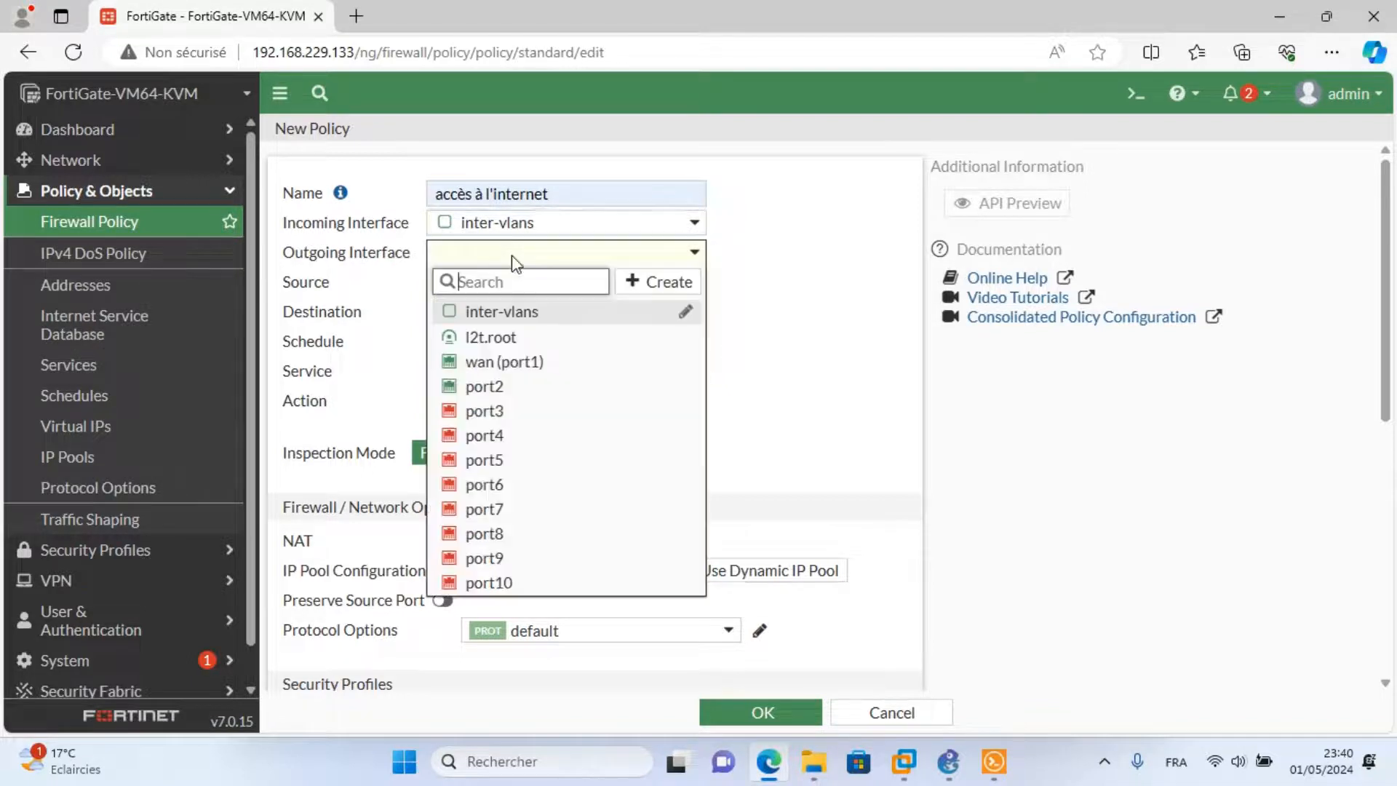
left_click(520, 361)
Check PC3's console, then return to the policy form's Source field.
left_click(950, 762)
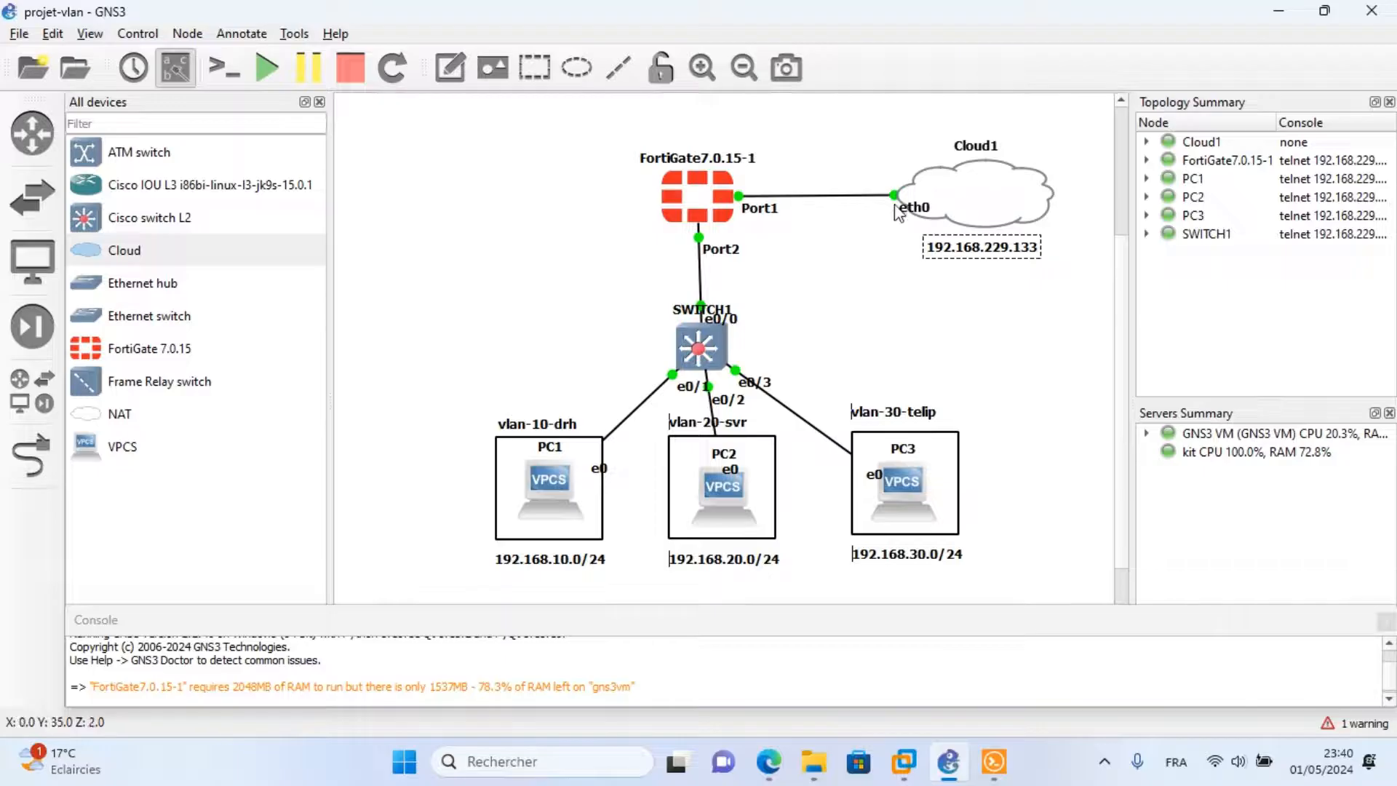
left_click(992, 771)
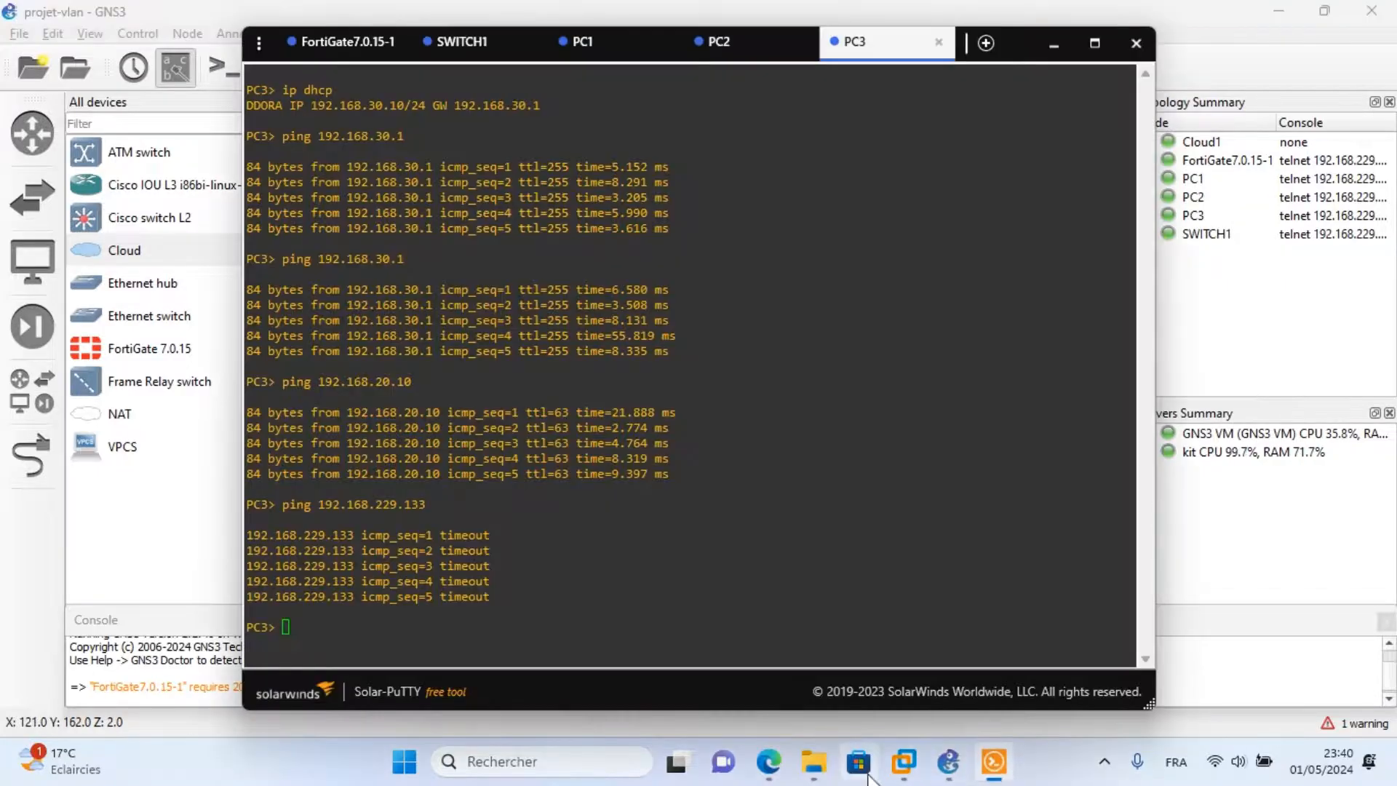
mouse_move(765, 765)
left_click(664, 611)
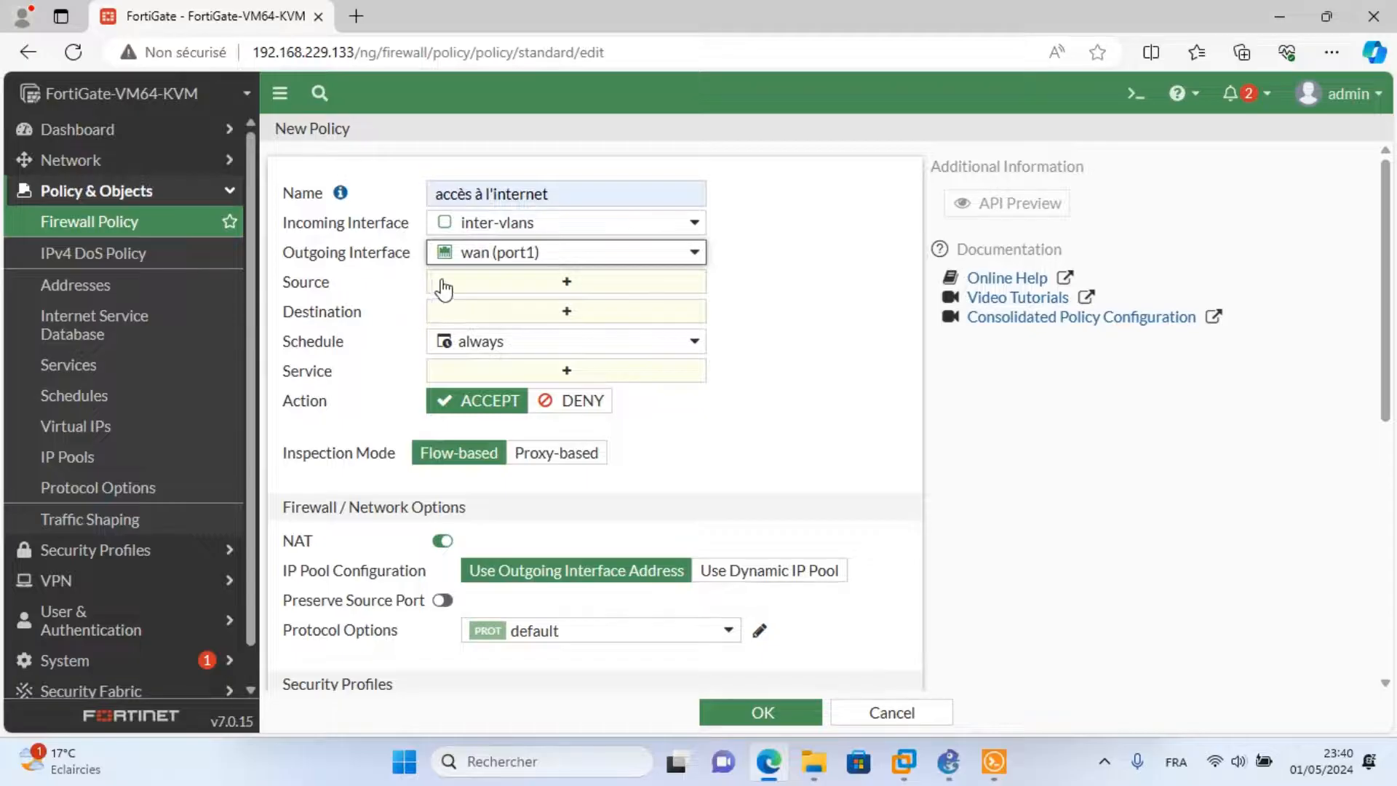
left_click(482, 283)
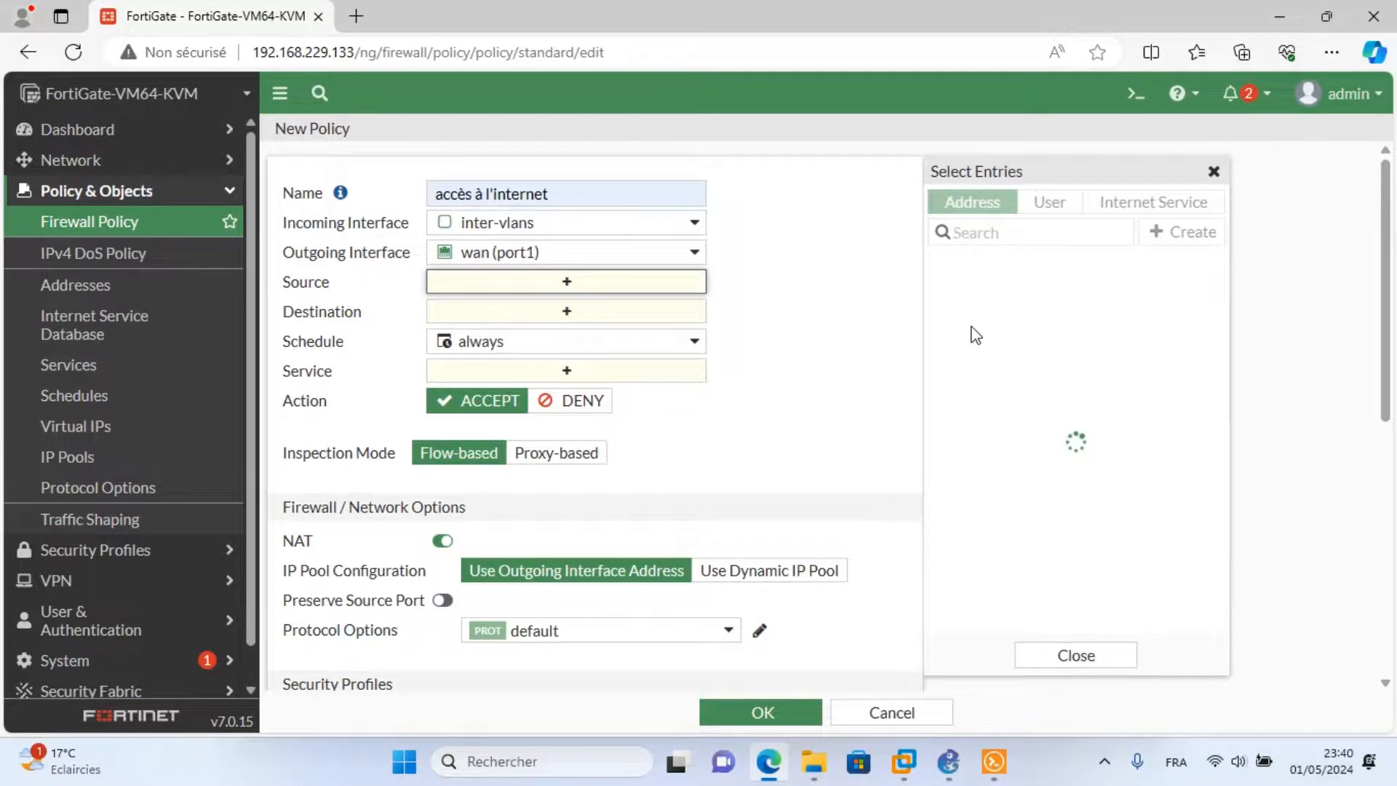
Set Source all, Destination all and Service ALL, then save the 'accès à l'internet' policy.
left_click(965, 295)
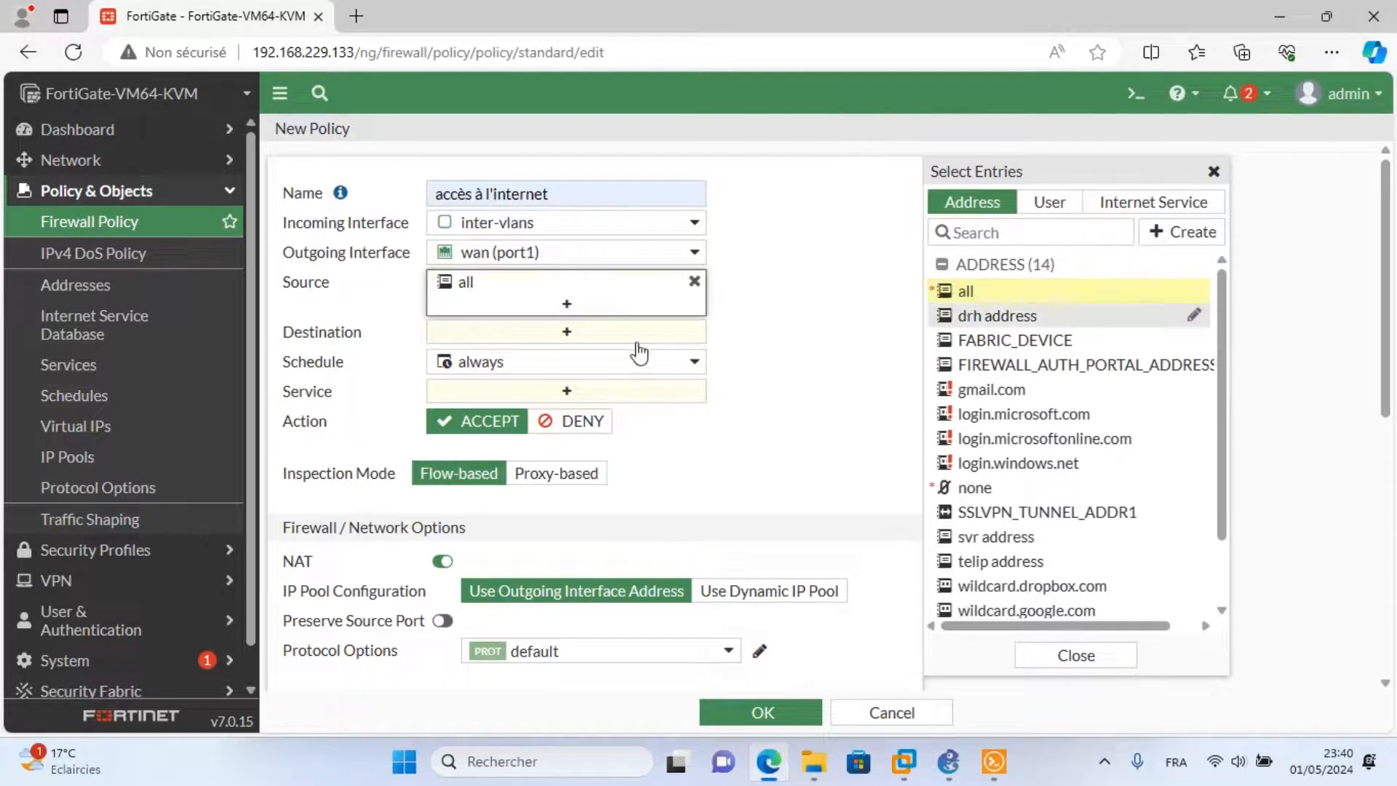
left_click(536, 336)
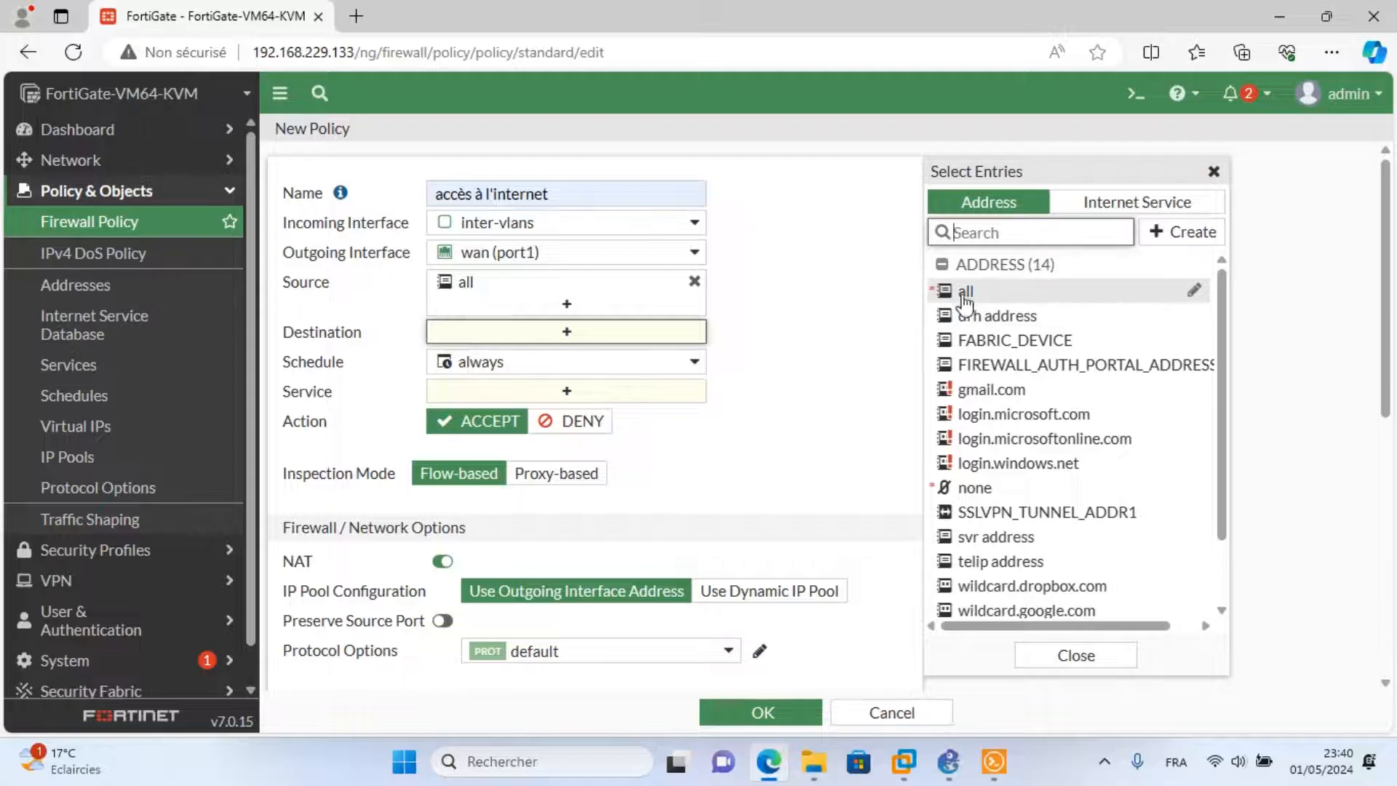
left_click(965, 292)
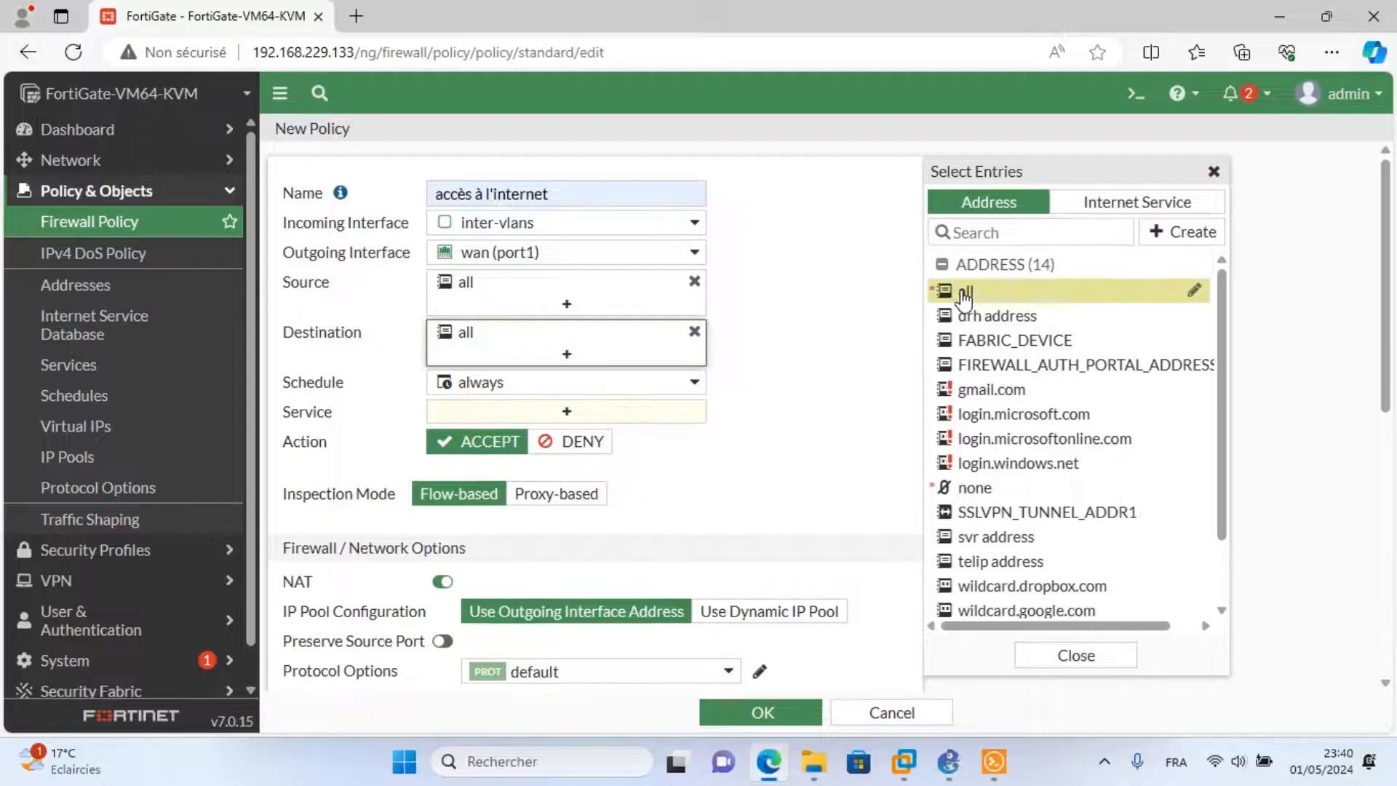
left_click(547, 412)
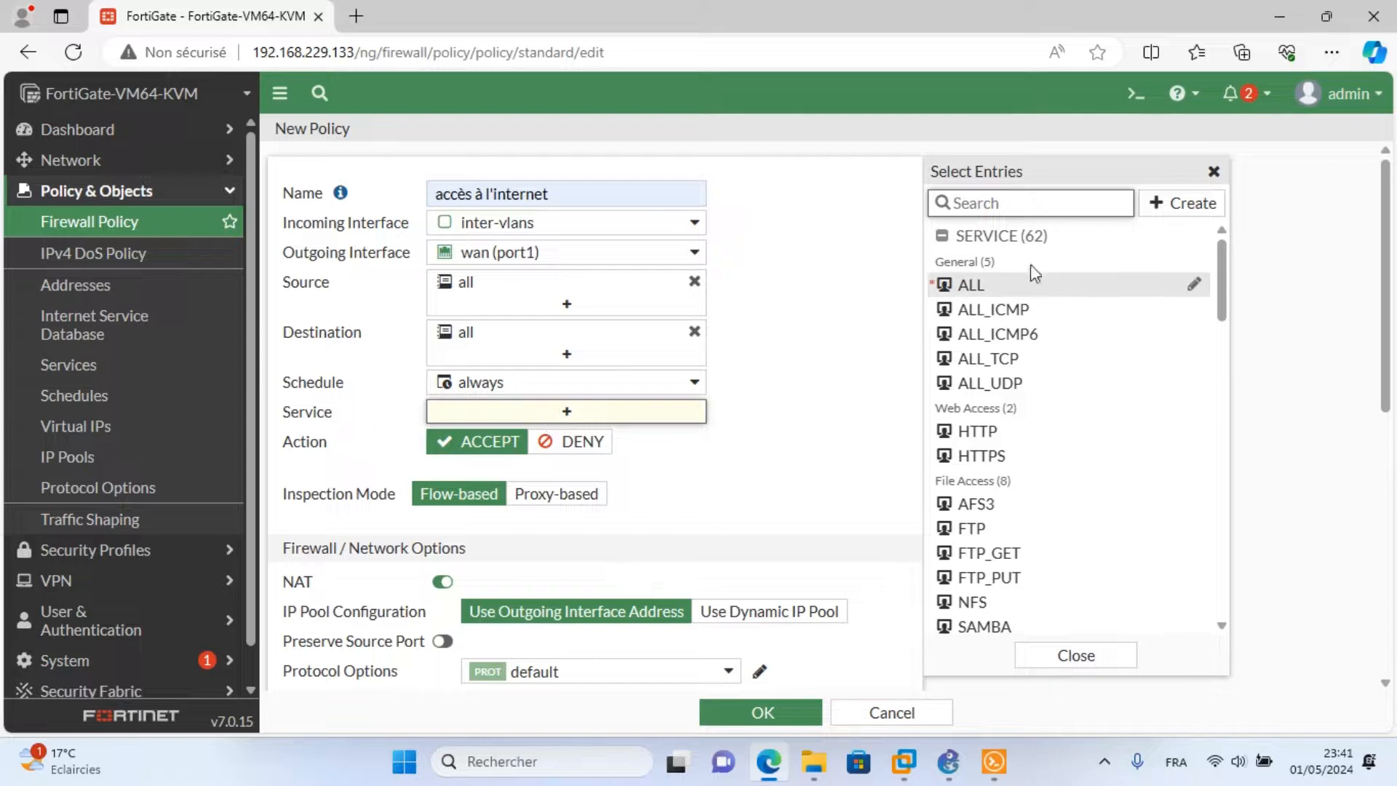
left_click(988, 289)
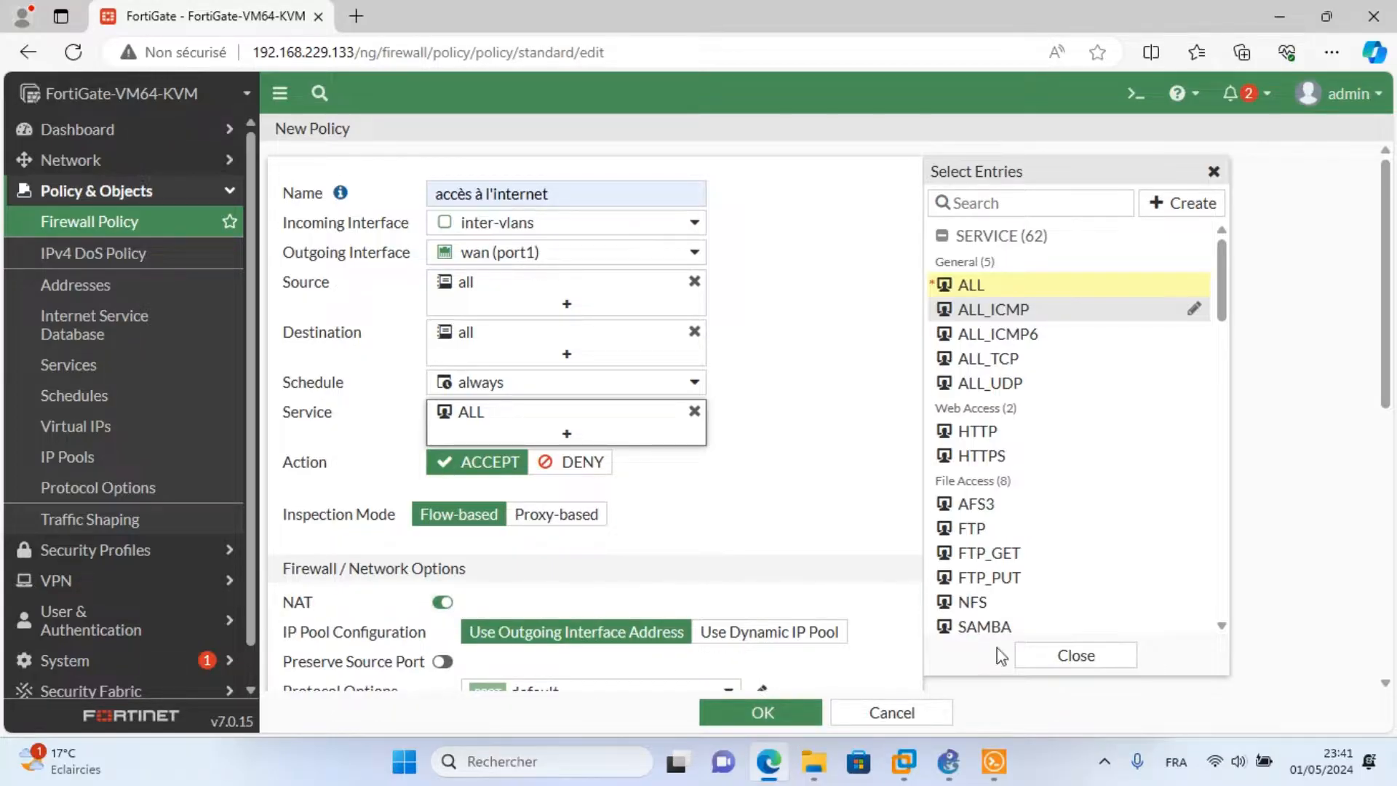
left_click(1059, 657)
left_click(760, 712)
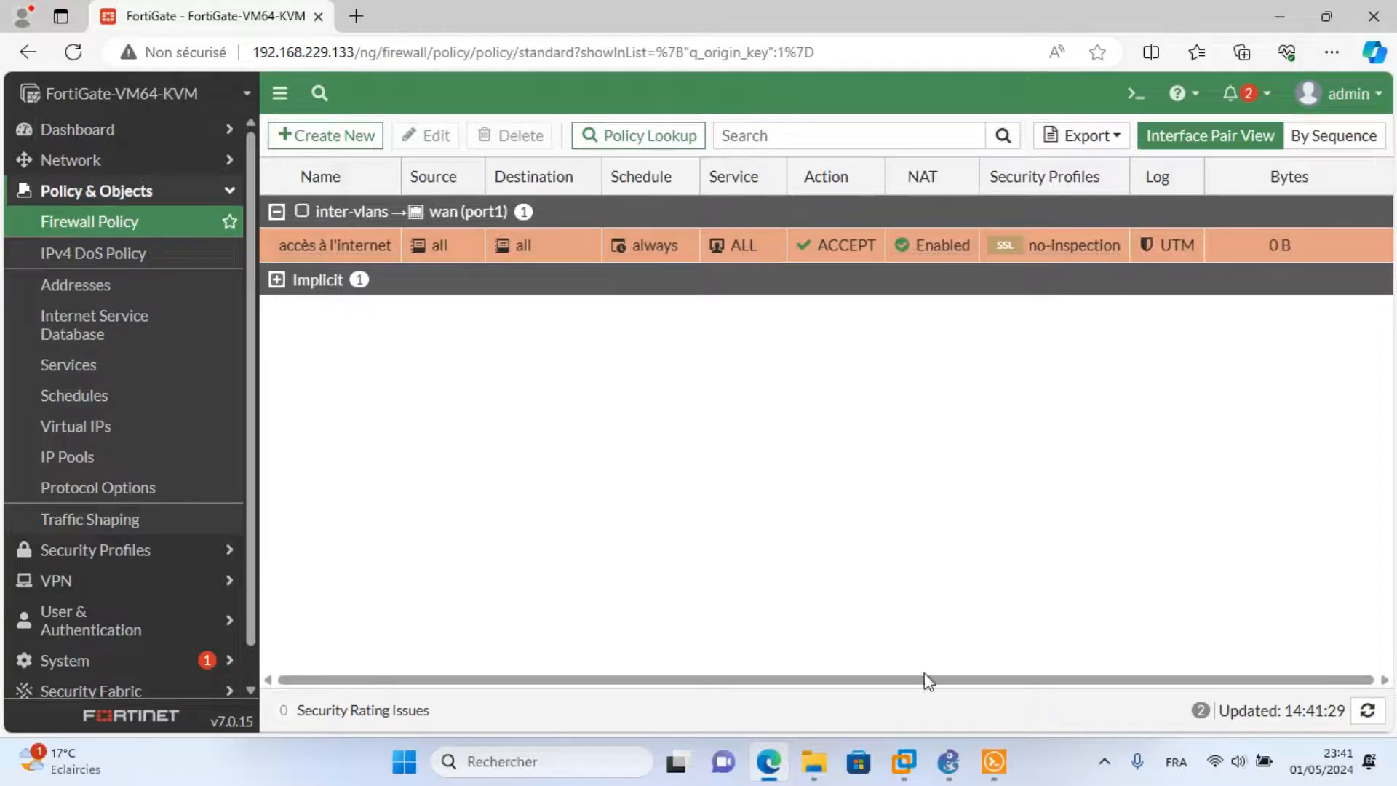
Rerun ping 192.168.229.133 from PC3's console, which now gets replies.
left_click(994, 763)
left_click(957, 769)
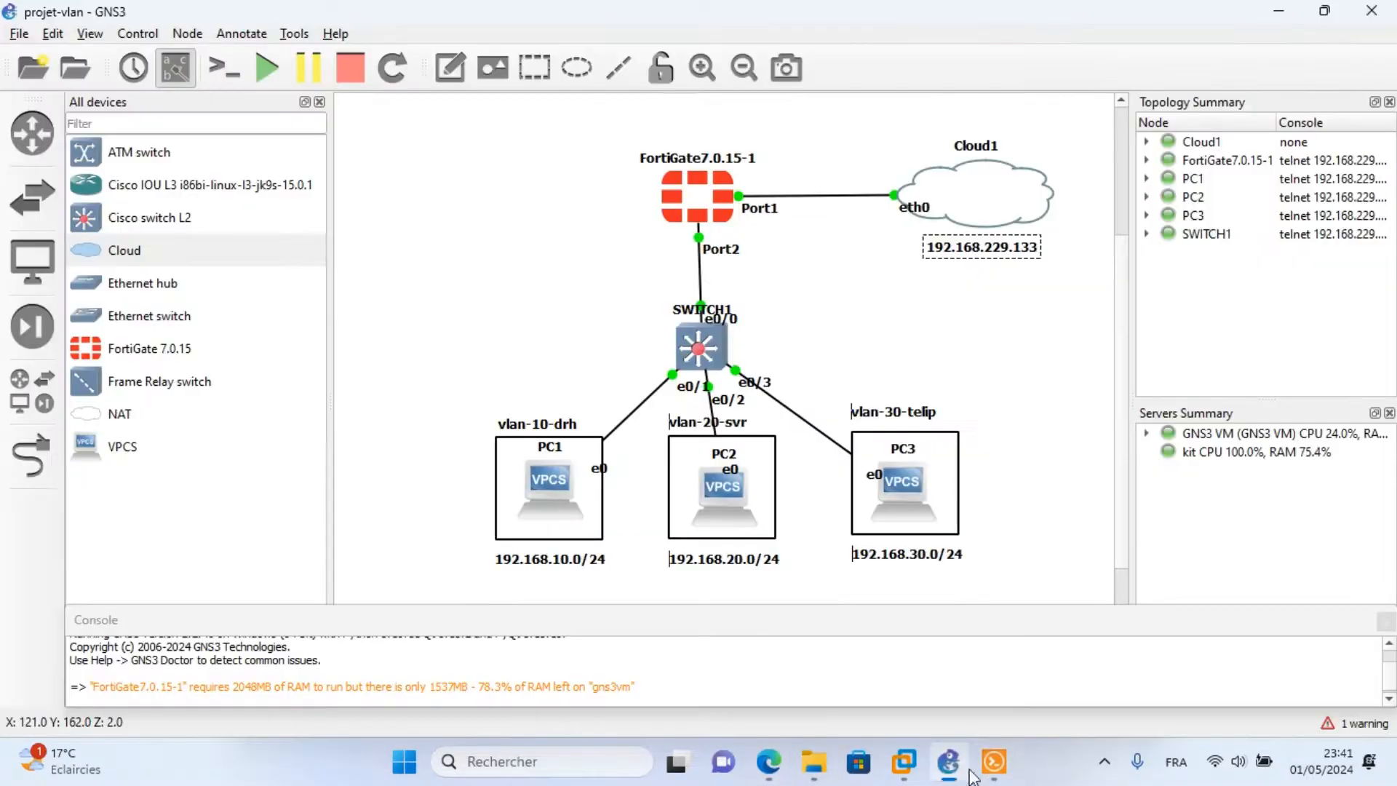
left_click(993, 763)
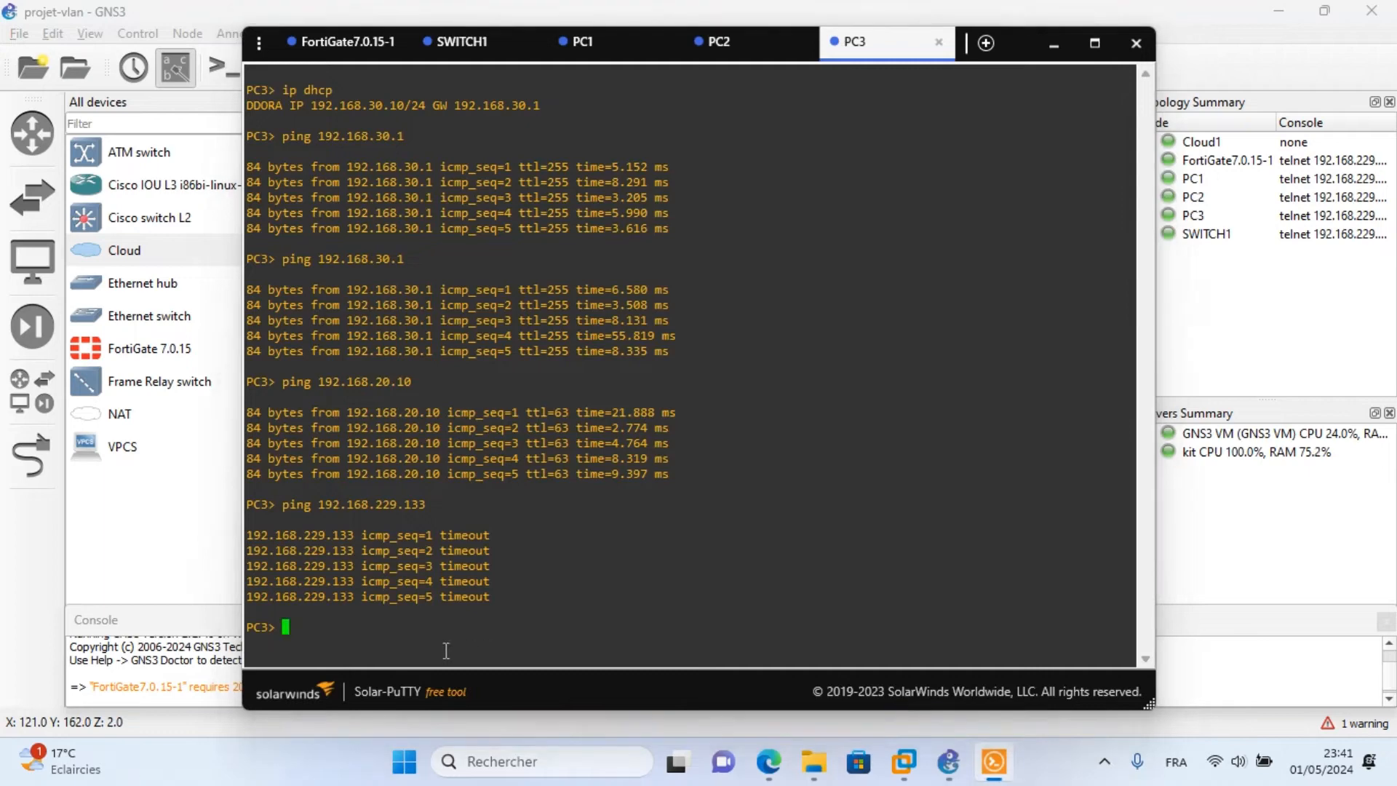
key("Up")
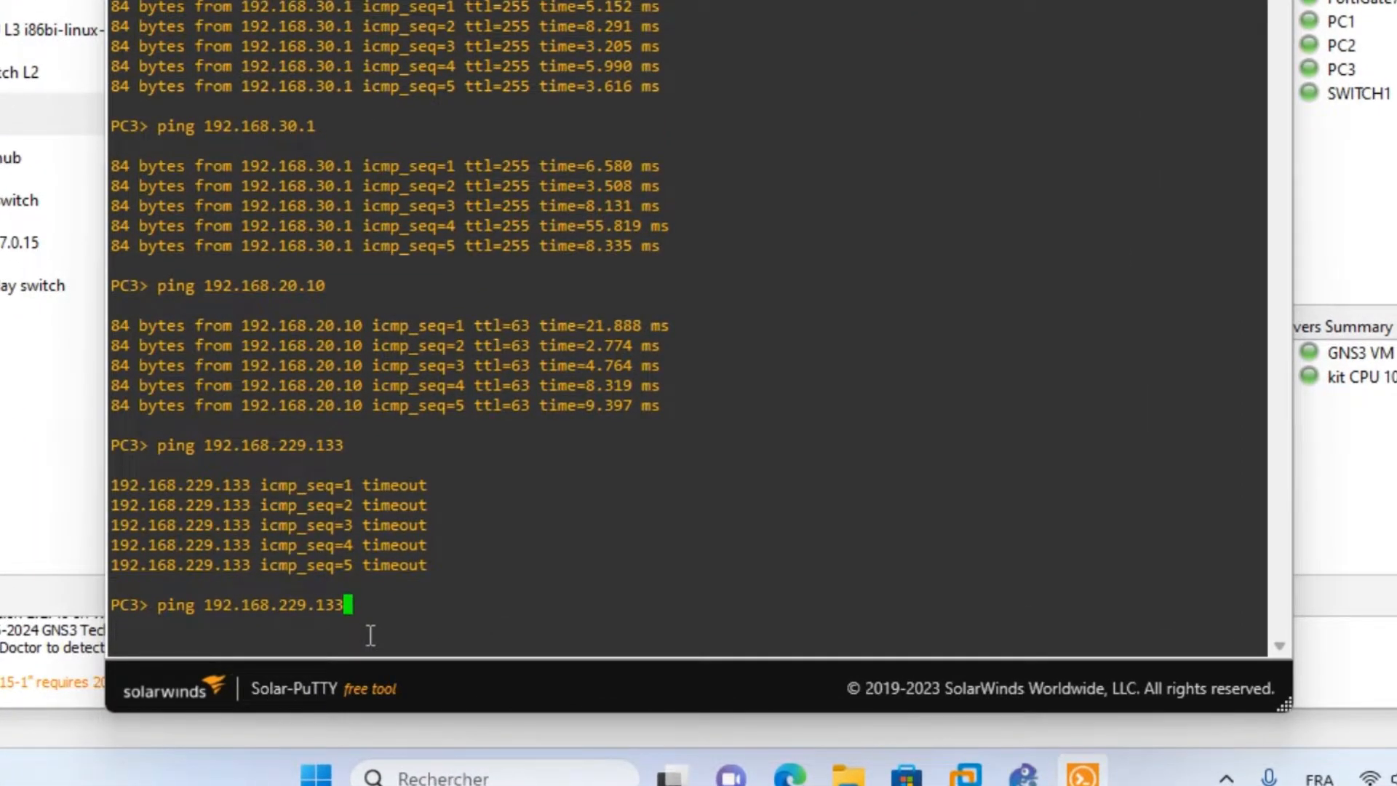
left_click_drag(457, 574, 93, 458)
left_click(368, 606)
key("Return")
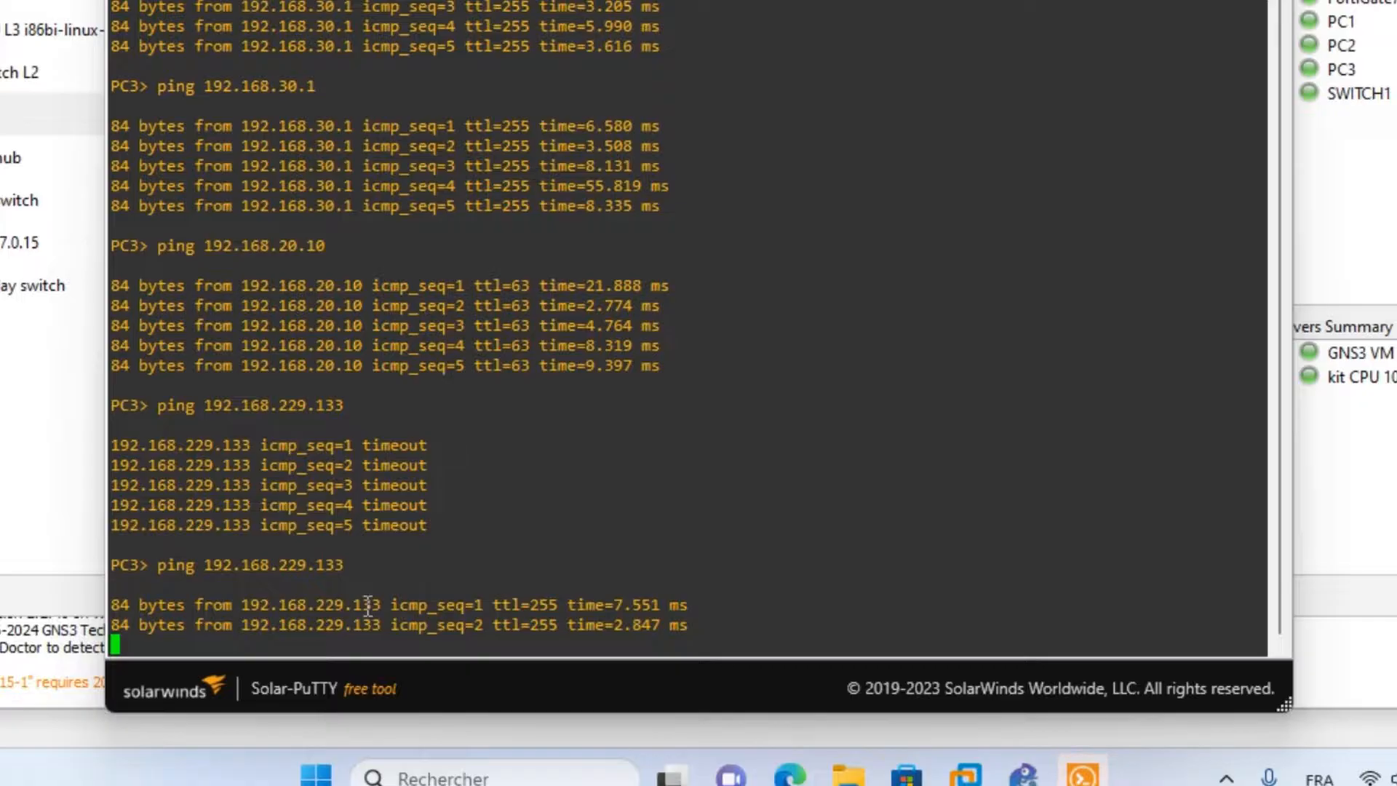